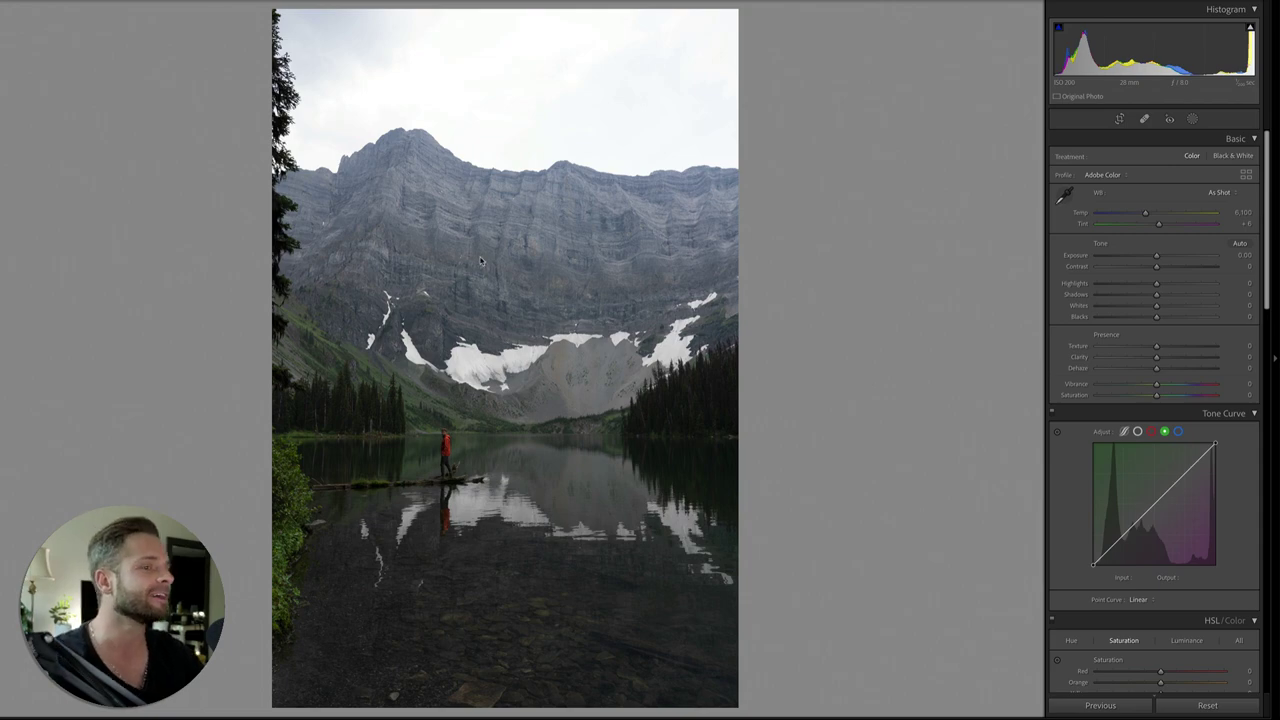
Step: Examine the photo up close and as a whole, from the person on the log to the mountain and its lake reflection
click(446, 449)
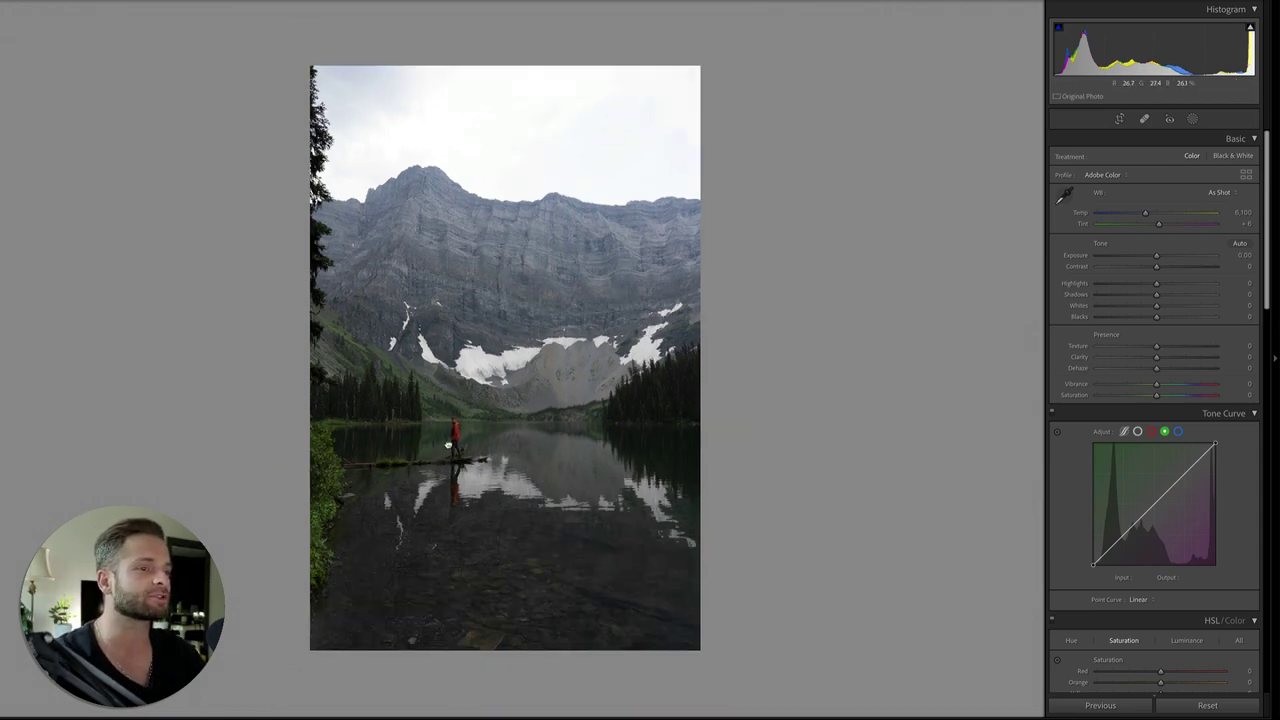
click(449, 444)
click(449, 441)
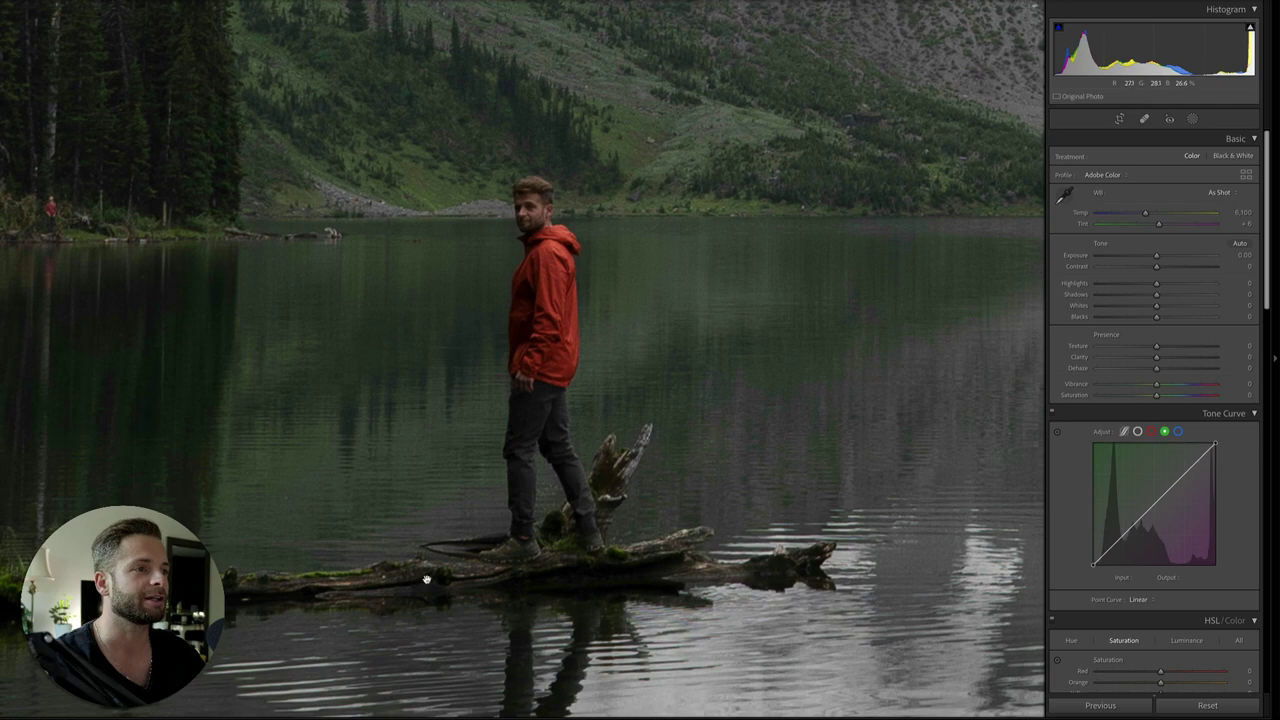
click(583, 370)
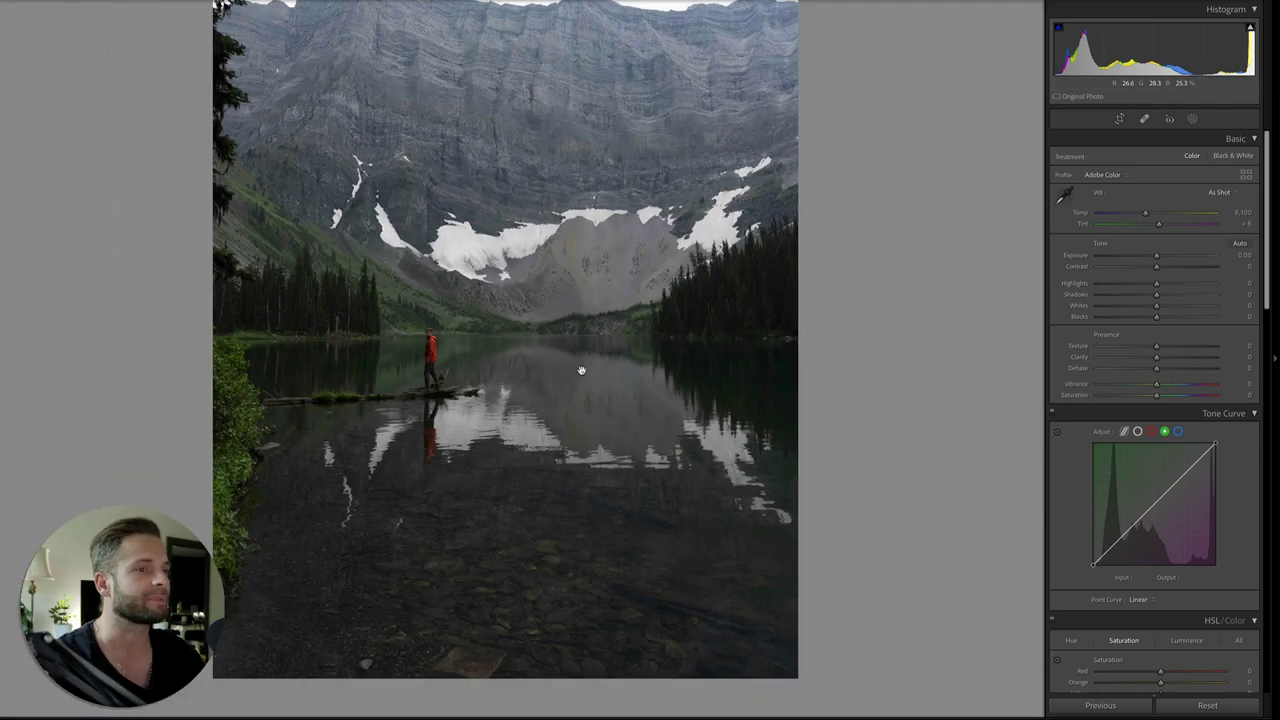
key(super+equal)
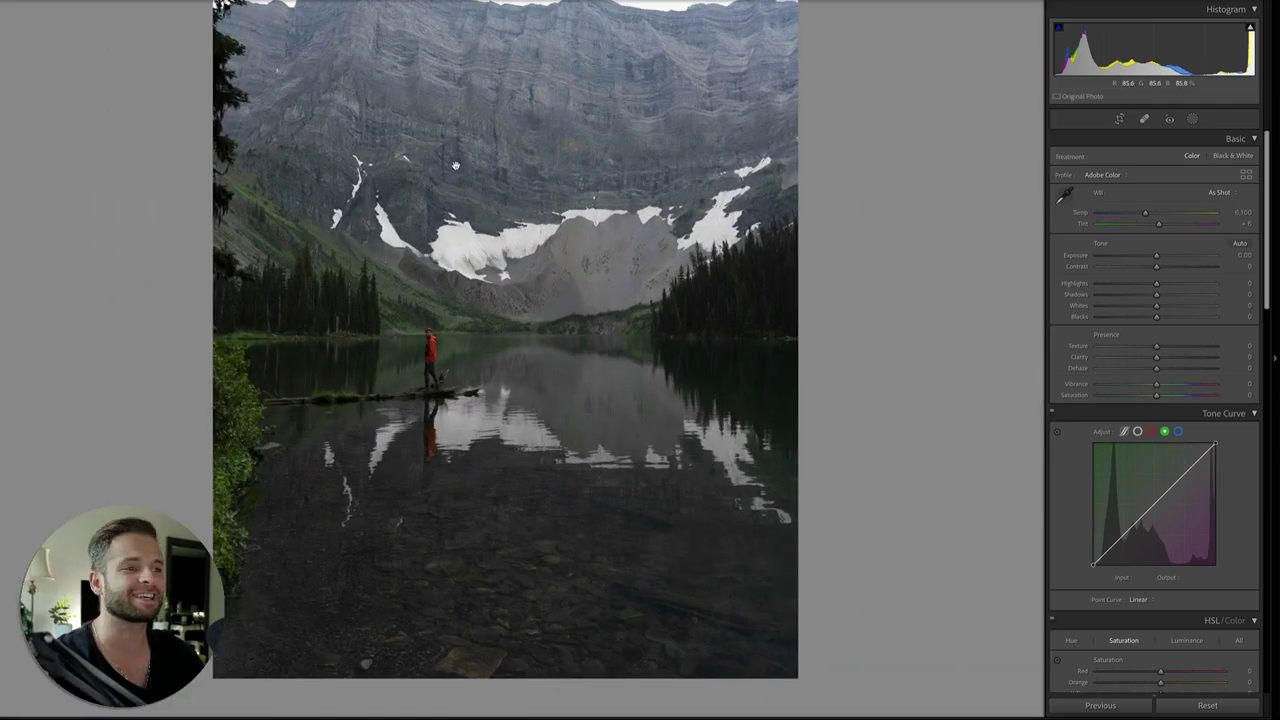
drag(470, 170, 473, 214)
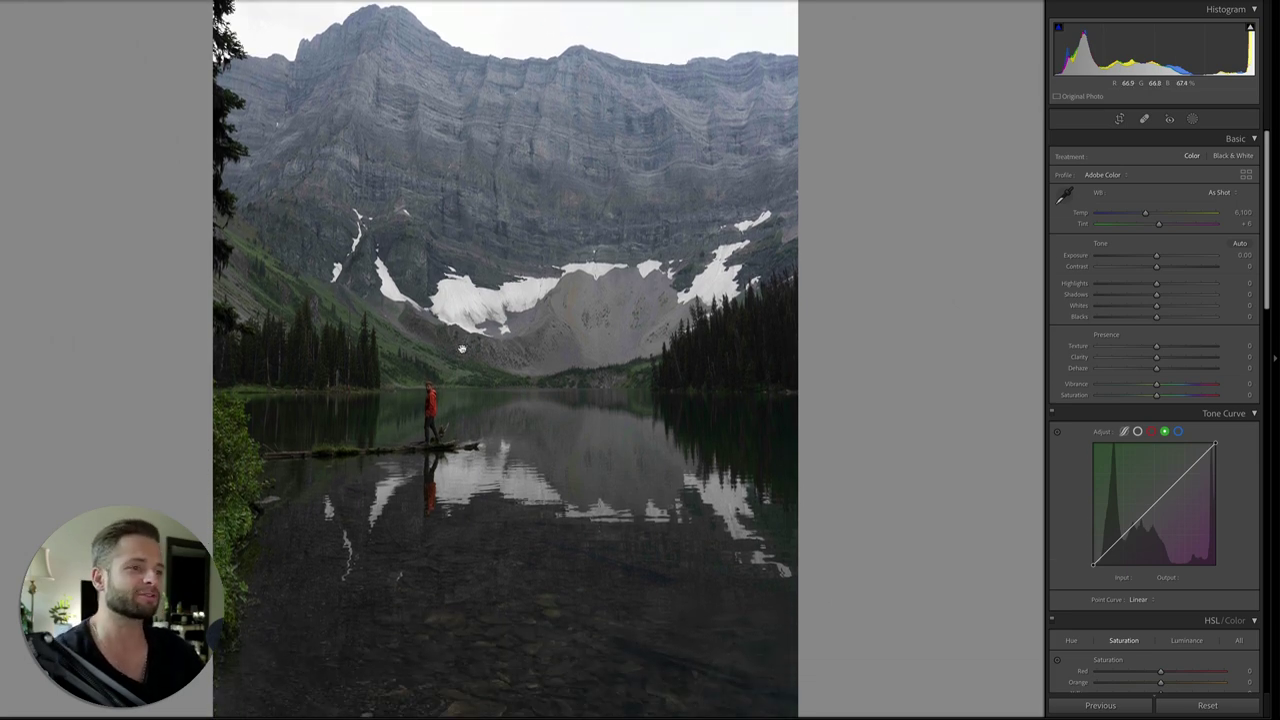
scroll(493, 284, up, 3)
scroll(513, 183, down, 4)
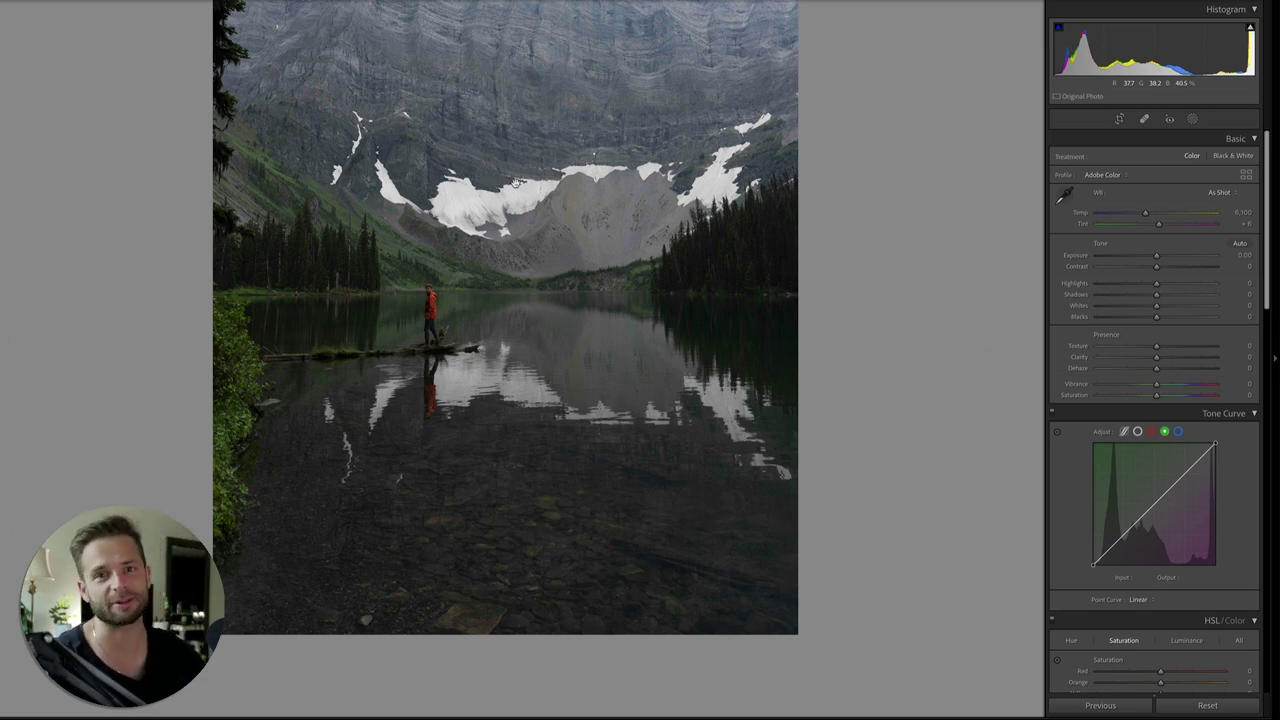
click(515, 181)
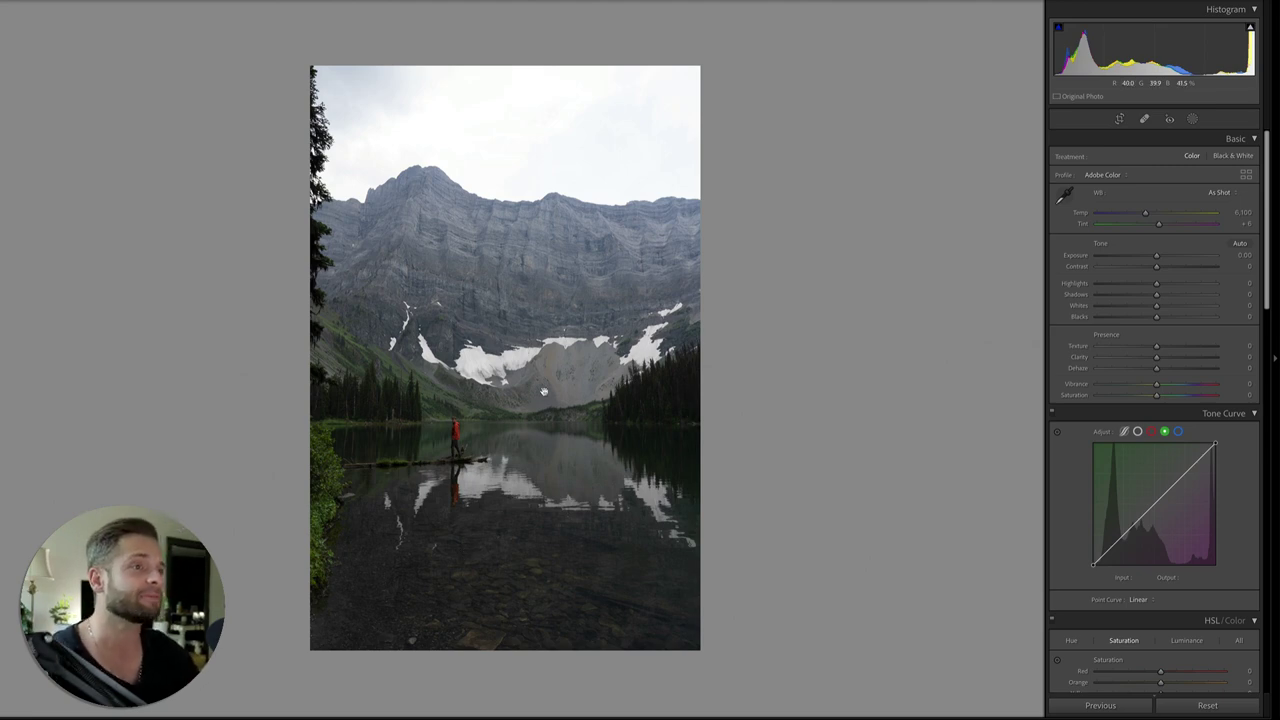
key(ctrl+=)
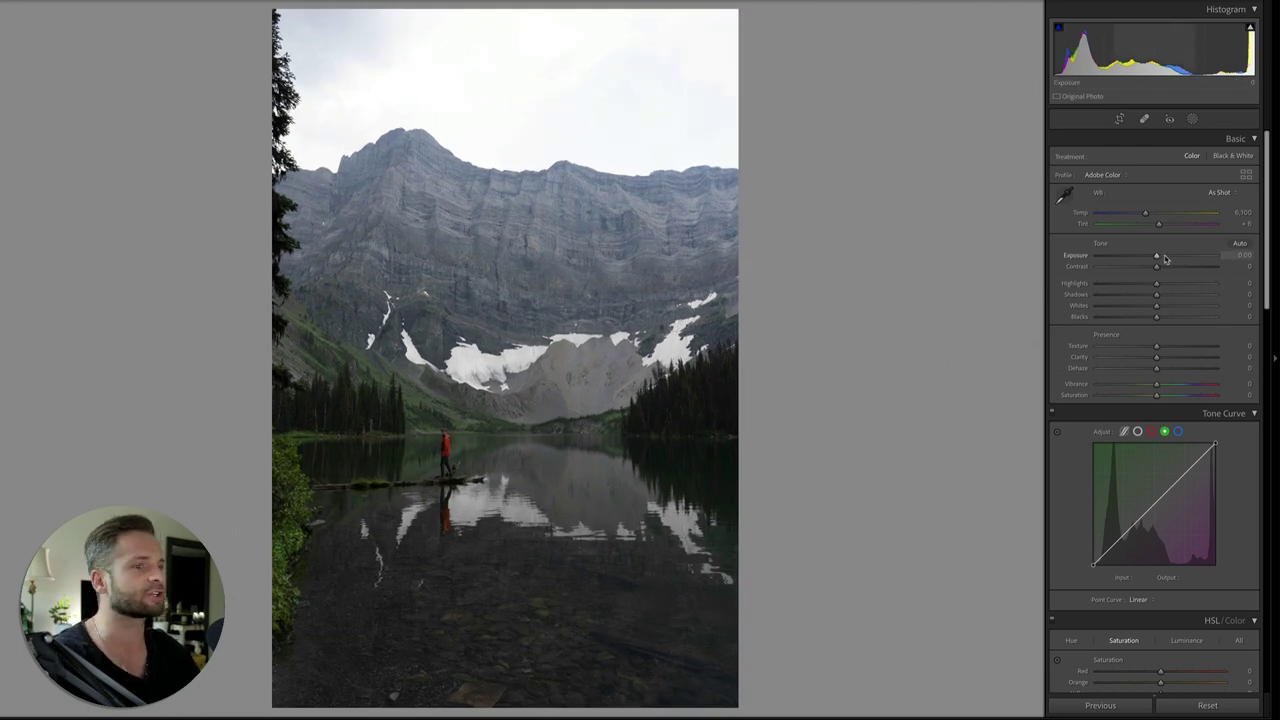
Step: Set the exposure to +0.80, white balance temperature to 6,679 and tint to −3, and switch the tone curve to the RGB point curve
drag(1165, 259, 1165, 258)
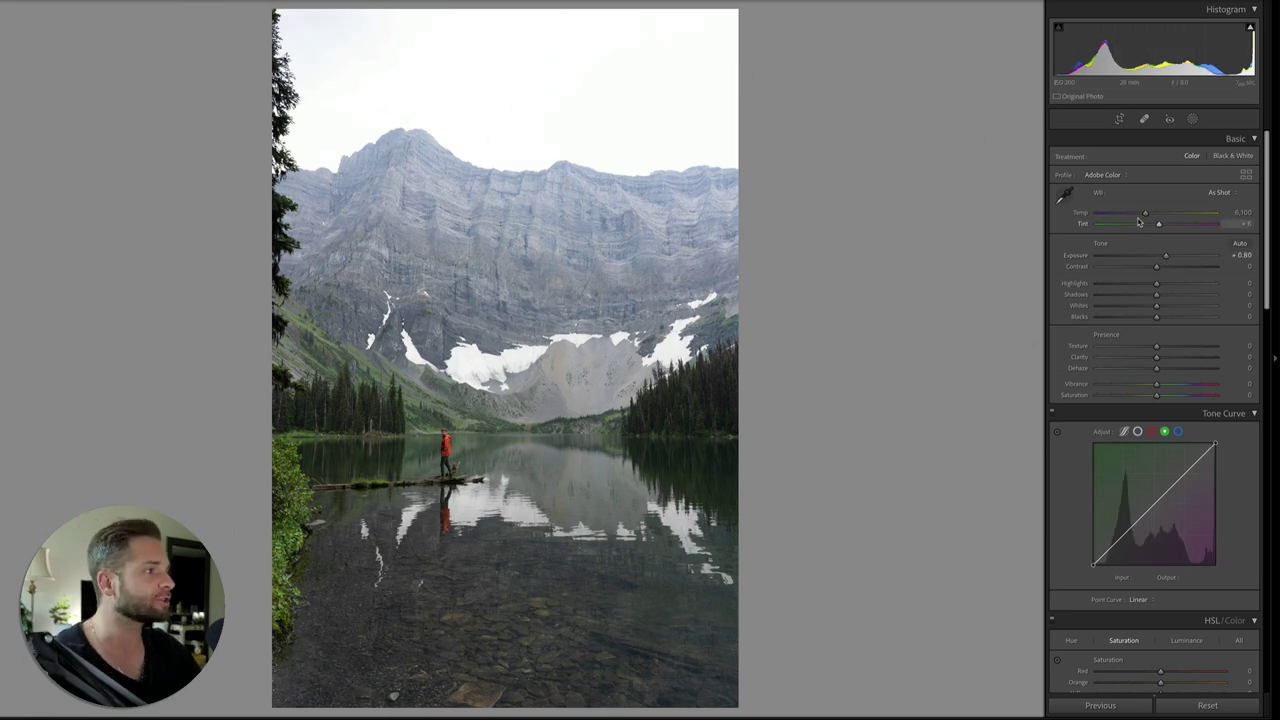
drag(1146, 215, 1153, 217)
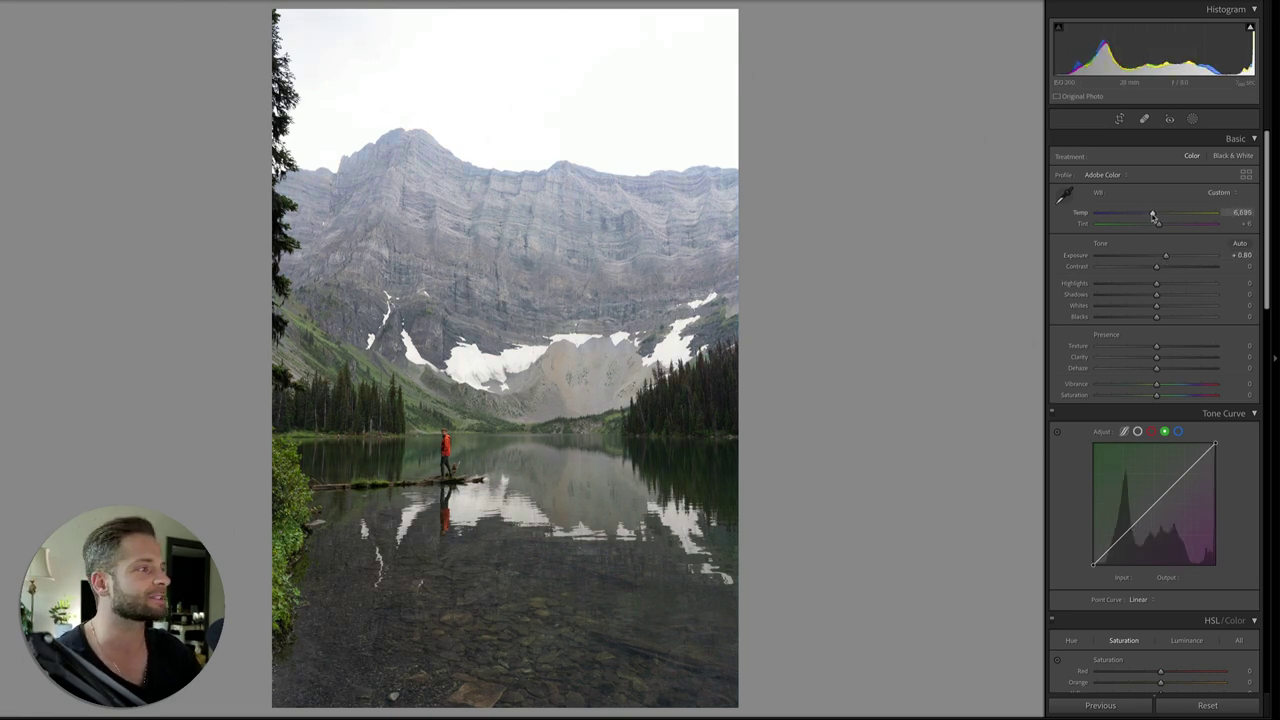
drag(1159, 226, 1157, 225)
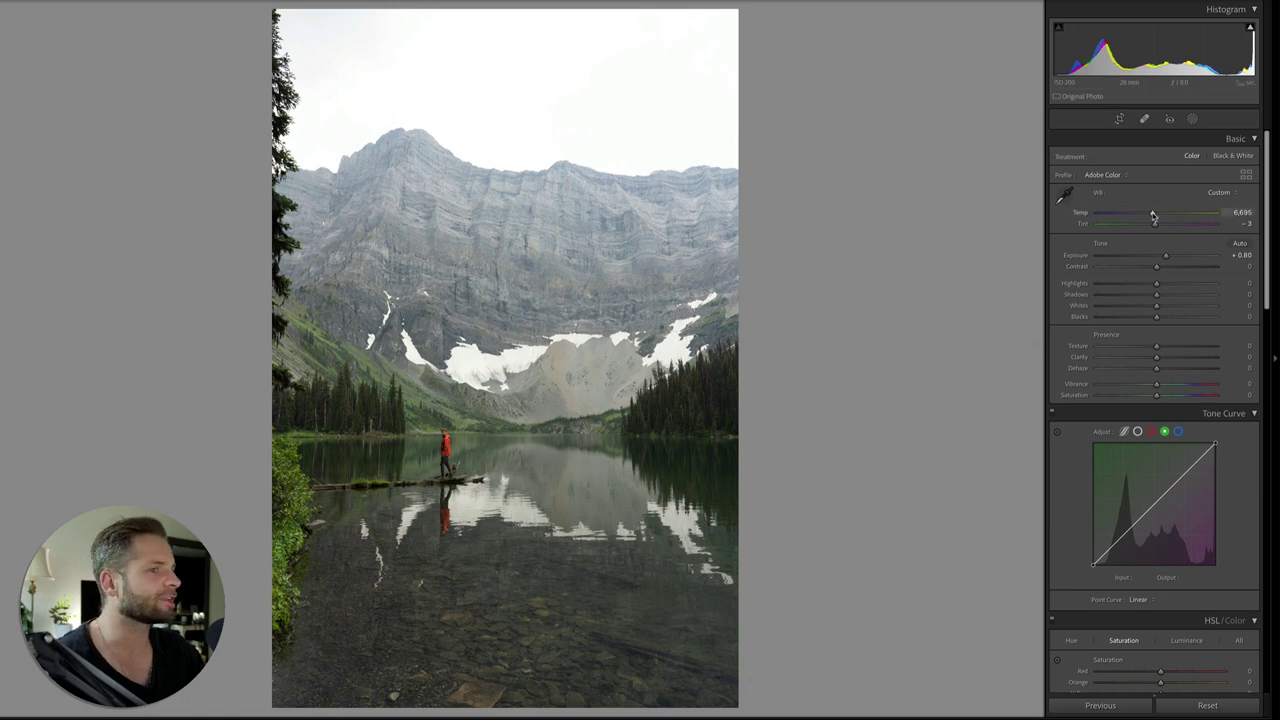
drag(1153, 216, 1152, 216)
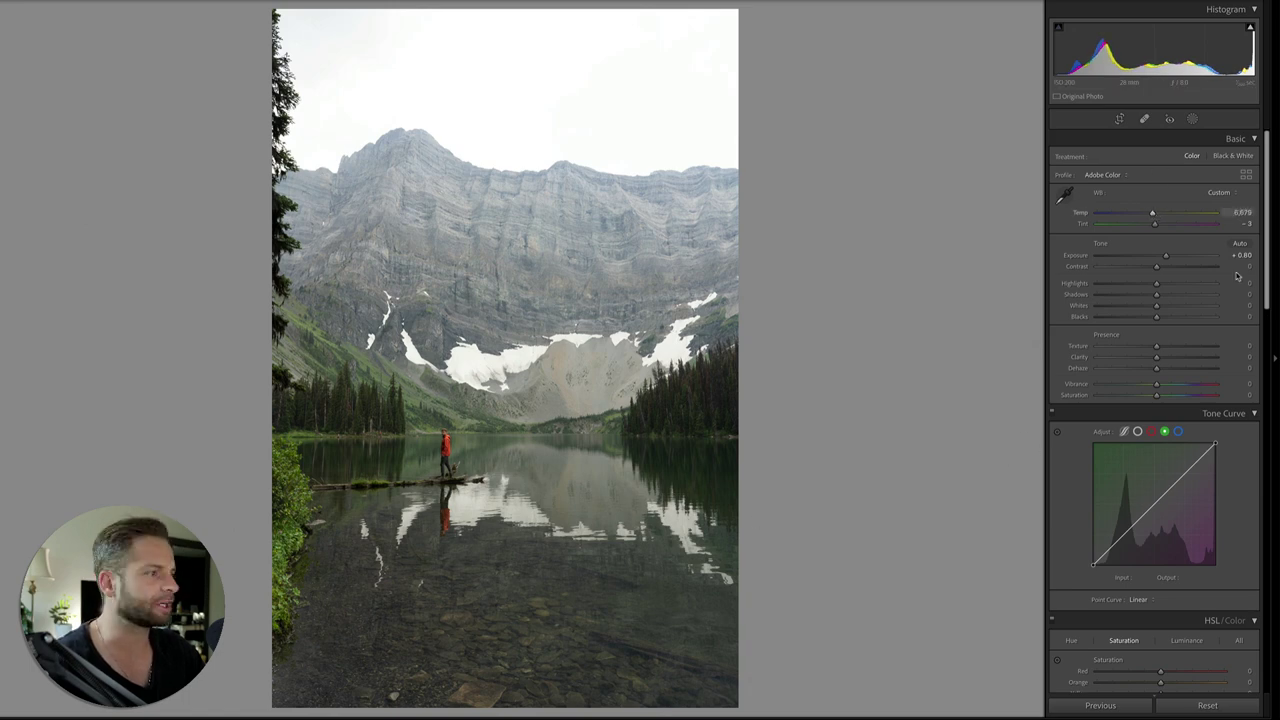
click(1137, 432)
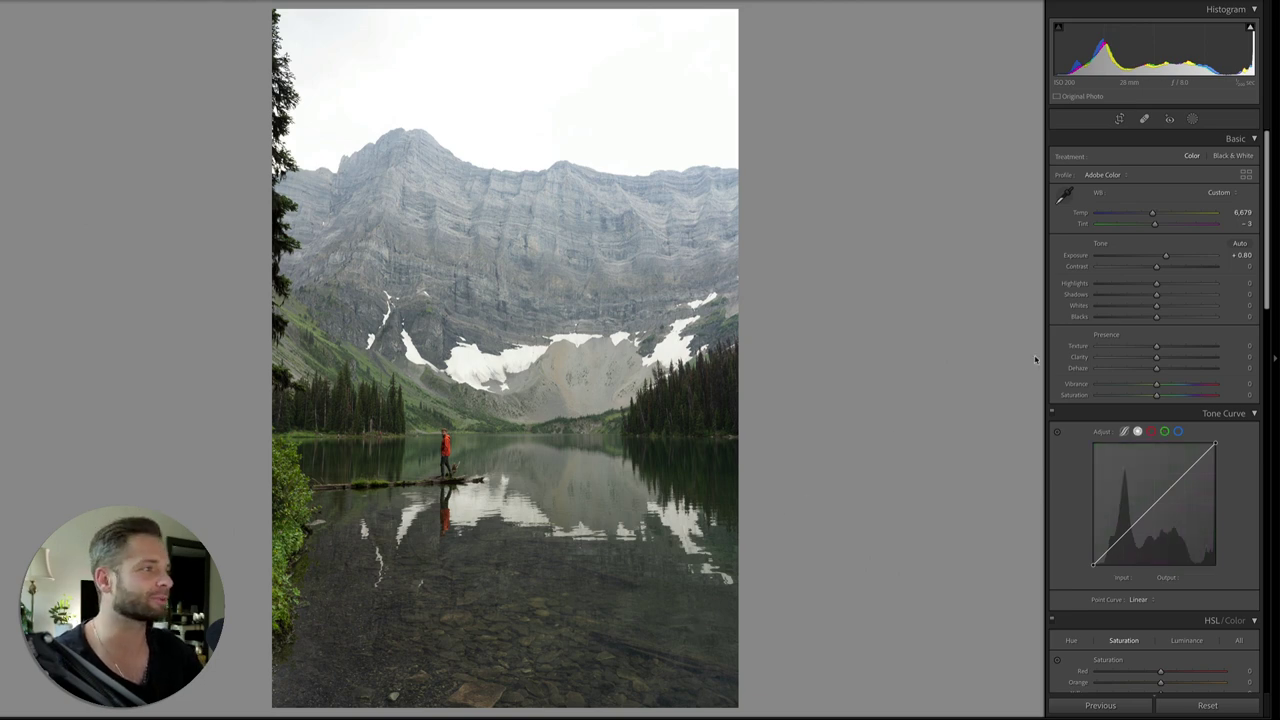
Step: Try contrast +38, highlights −52 and shadows +27, and undo these tone changes
drag(1157, 266, 1172, 295)
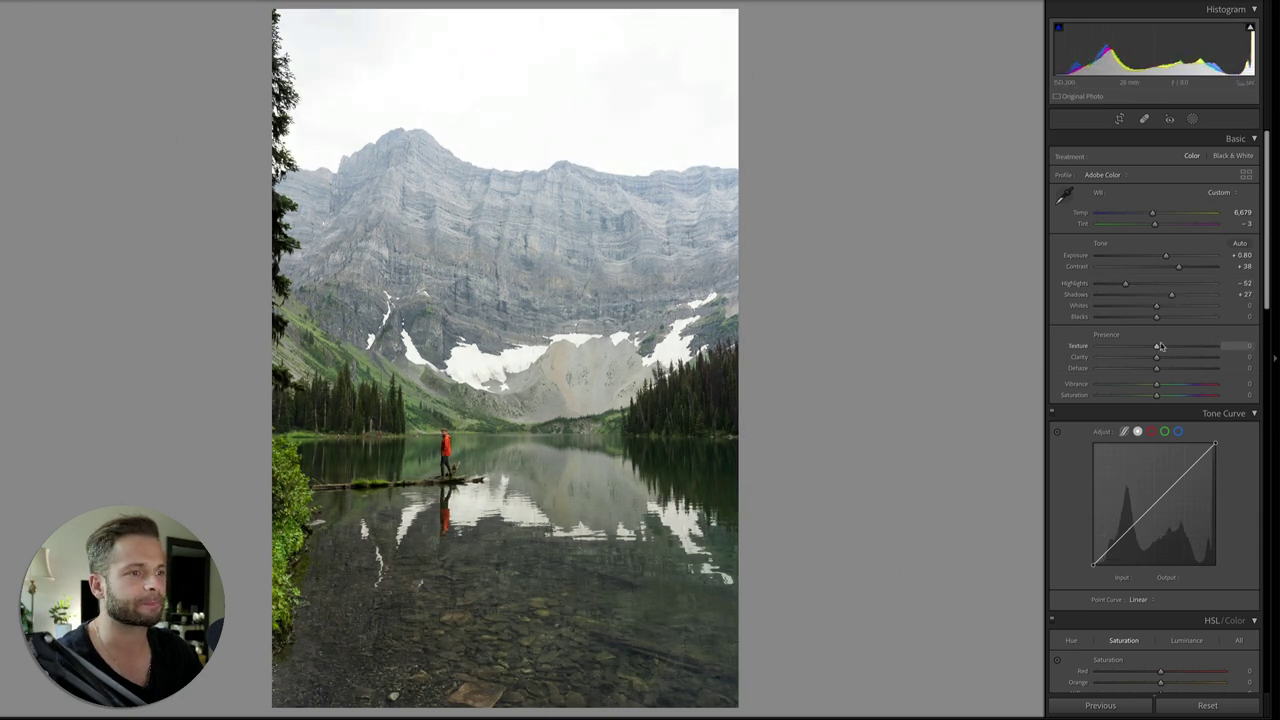
scroll(1160, 346, down, 1)
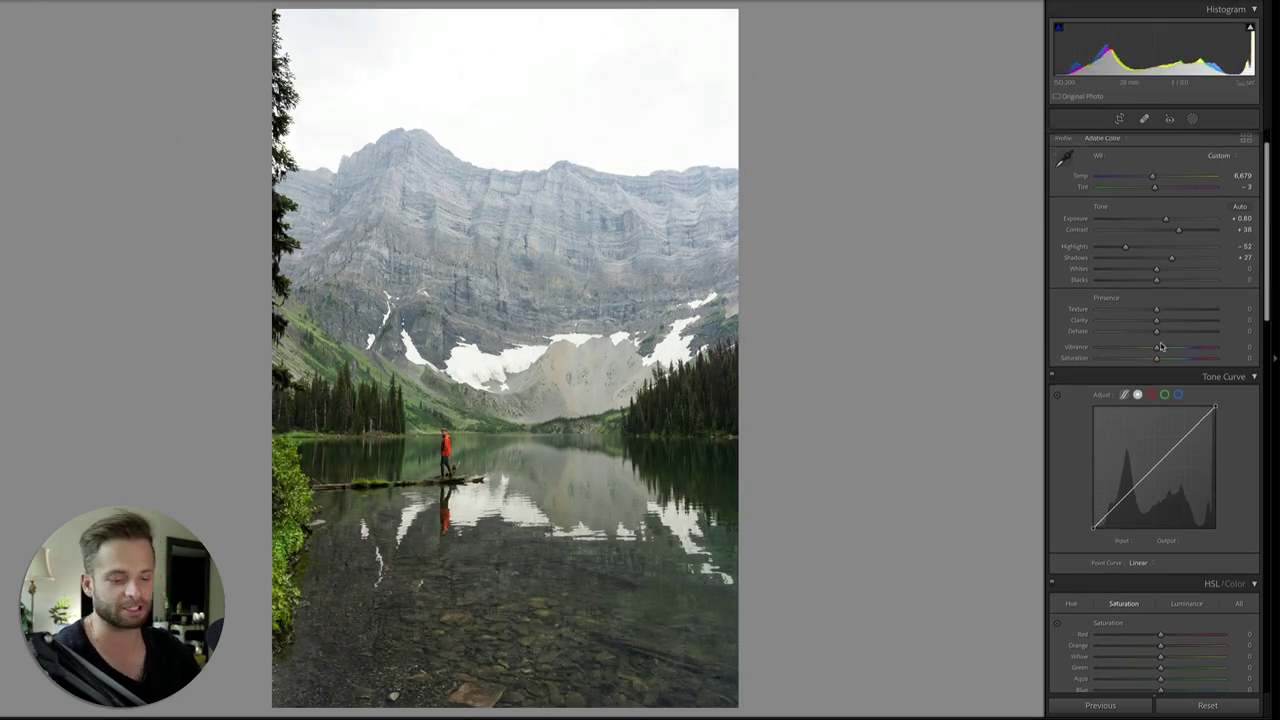
key(ctrl+z)
key(ctrl+z)
key(ctrl+z)
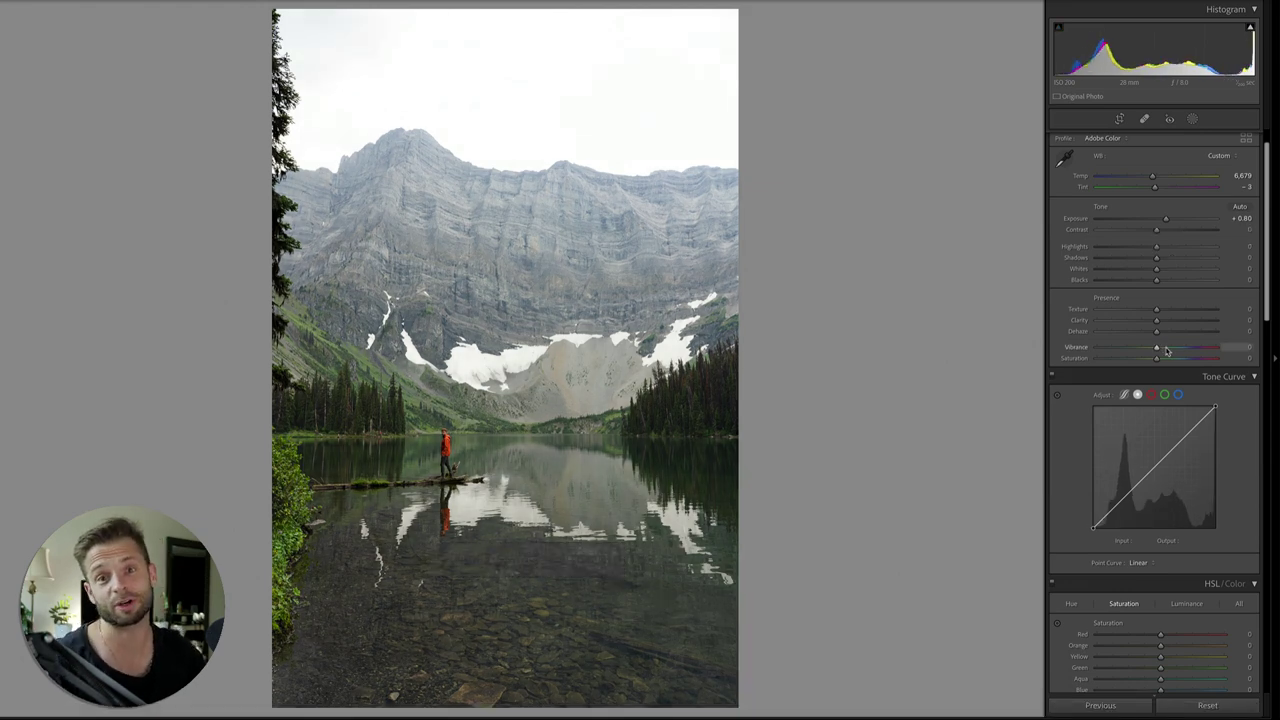
Step: Add shadow, midtone and highlight points to the RGB point curve, keeping its setting as Custom
click(1126, 495)
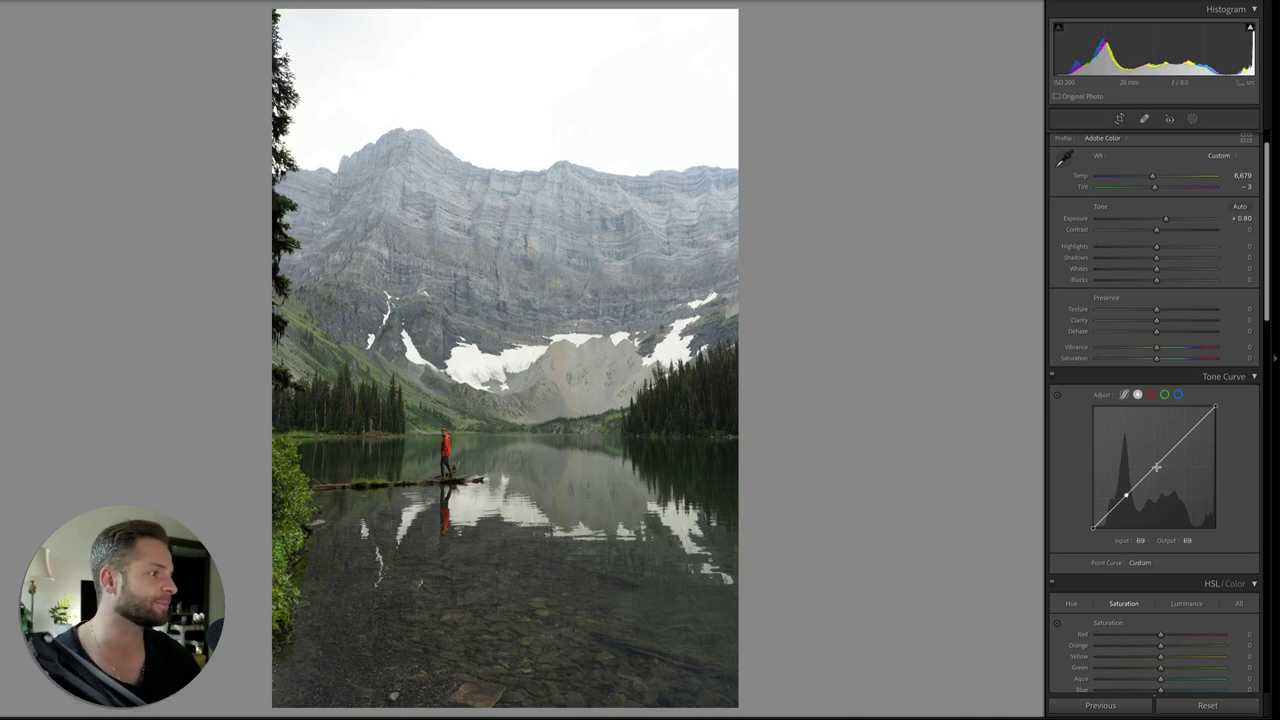
click(1155, 466)
click(1186, 437)
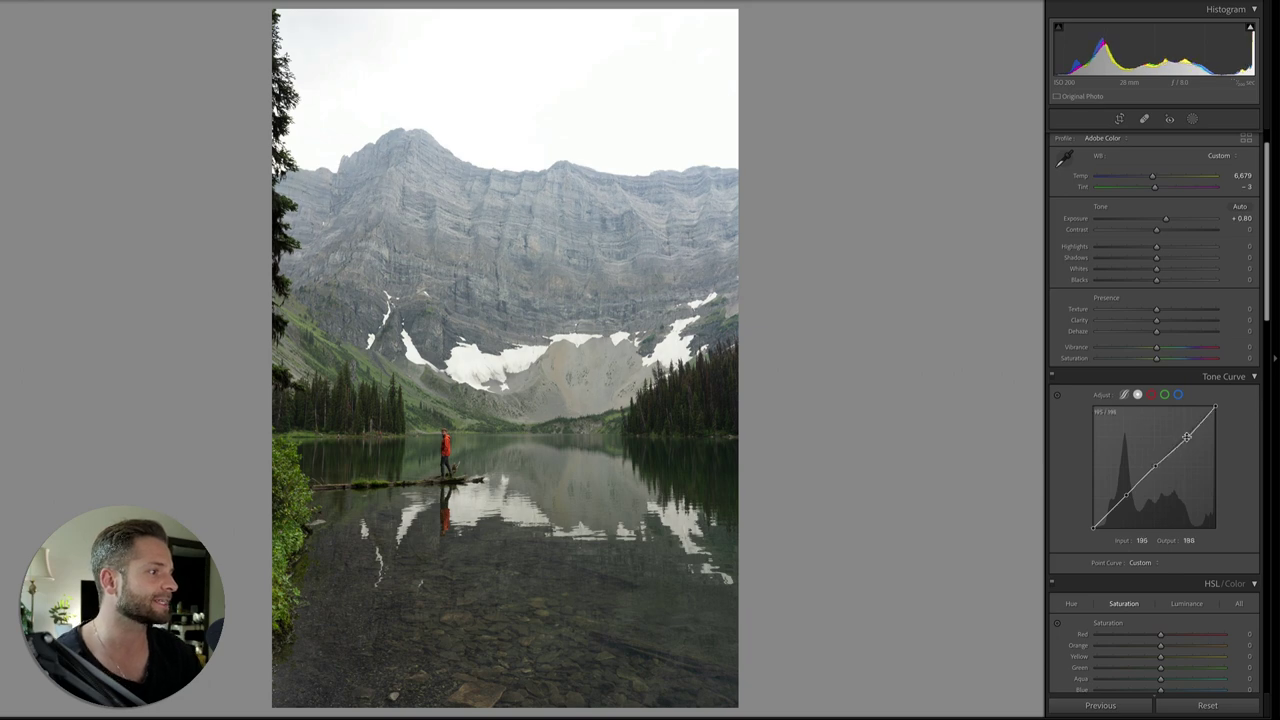
click(1146, 564)
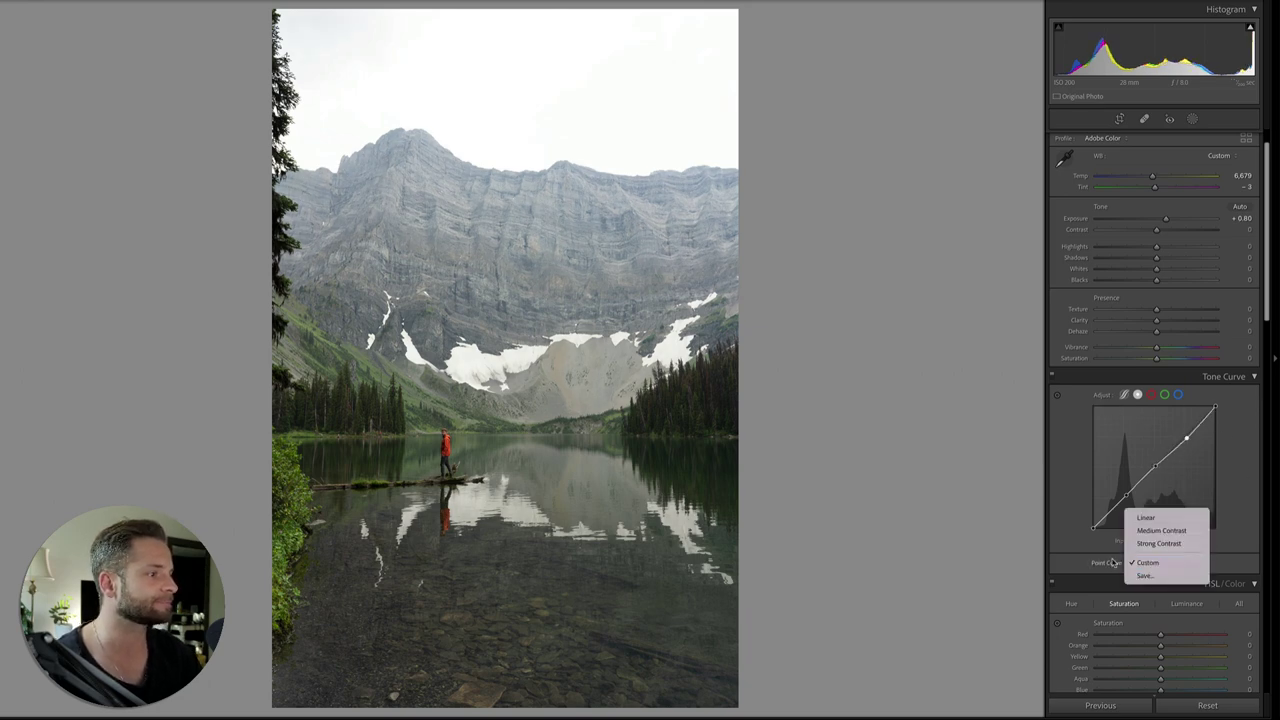
click(1148, 565)
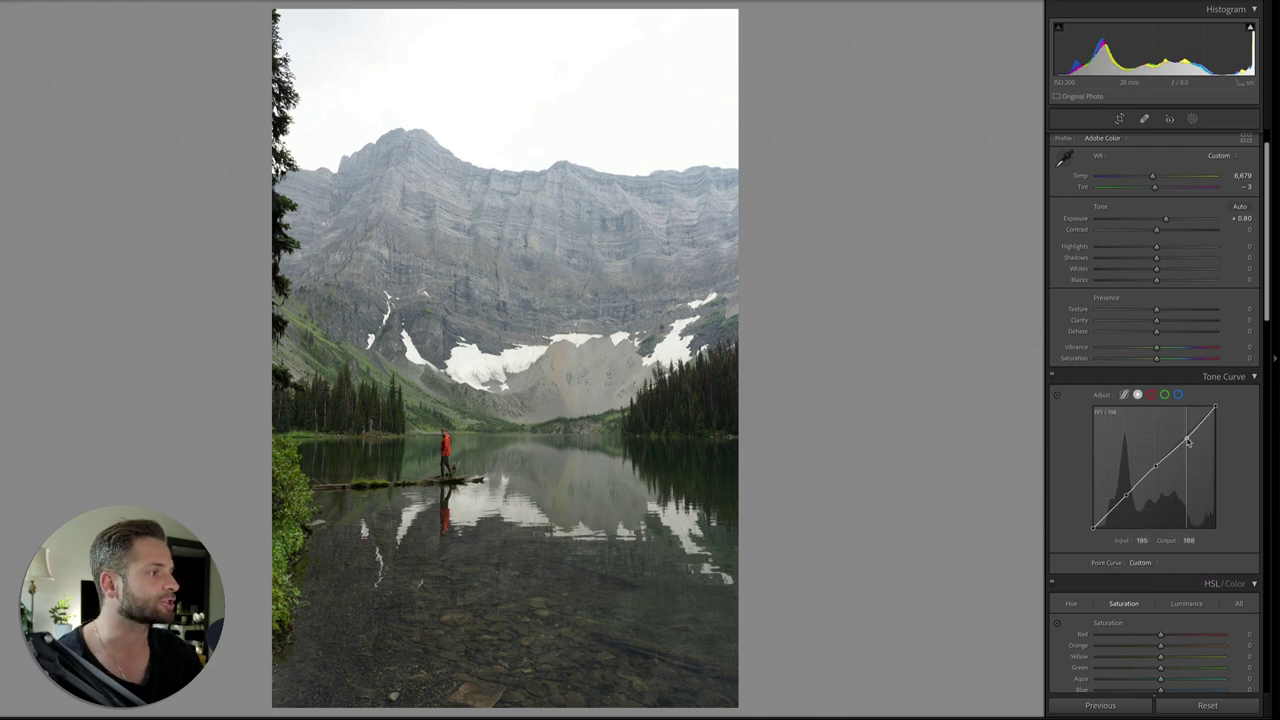
Step: Shape the curve for contrast by raising the highlight point to 192/206, lowering the shadow point and setting the midtone point to 130/119
drag(1186, 440, 1186, 430)
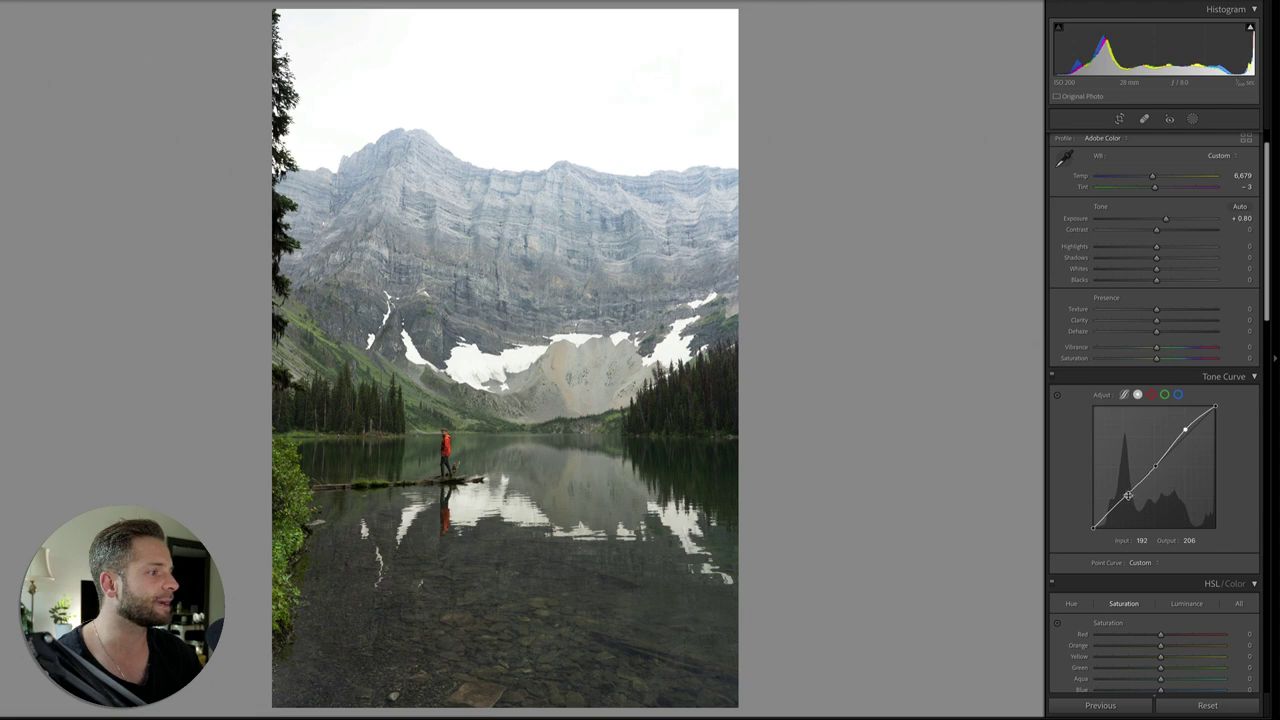
drag(1127, 497, 1128, 507)
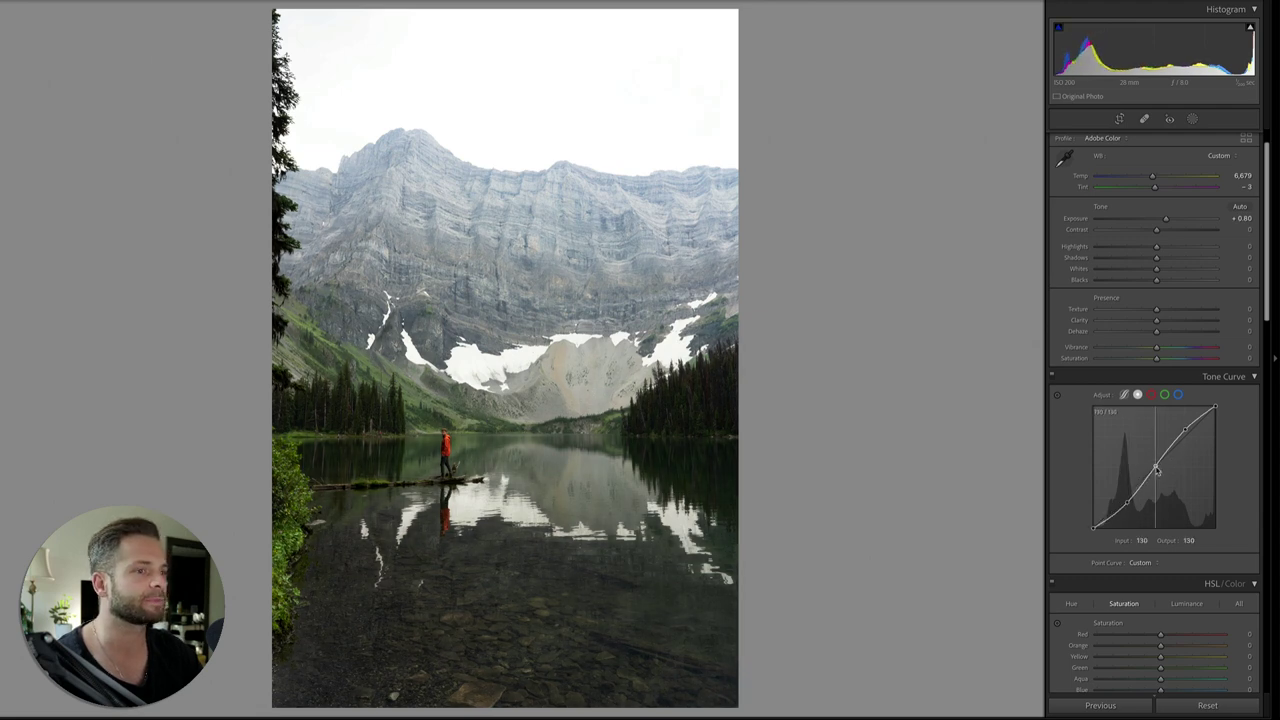
mouse_move(1155, 467)
mouse_down()
mouse_move(1158, 490)
mouse_move(1153, 457)
mouse_move(1159, 485)
mouse_move(1157, 474)
mouse_up()
Step: Compare the photo with and without the tone curve adjustment
click(1054, 376)
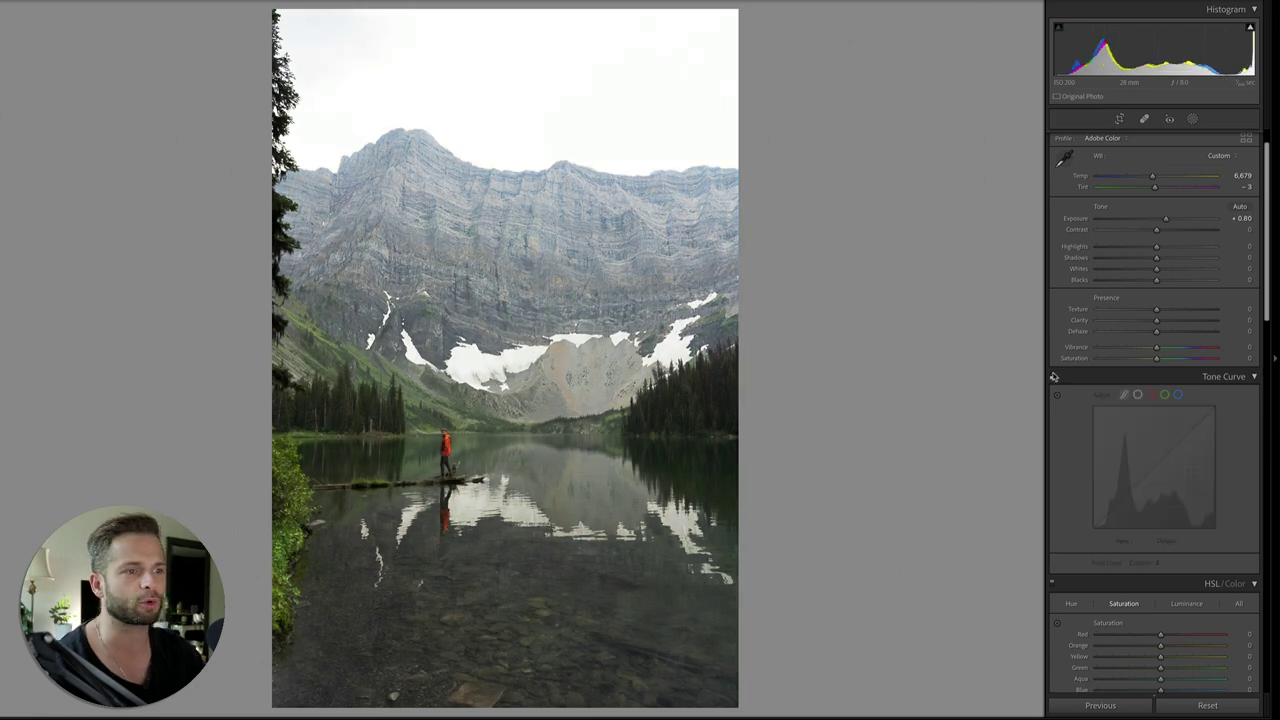
click(1054, 376)
click(1054, 376)
click(1054, 376)
click(1054, 376)
click(1054, 376)
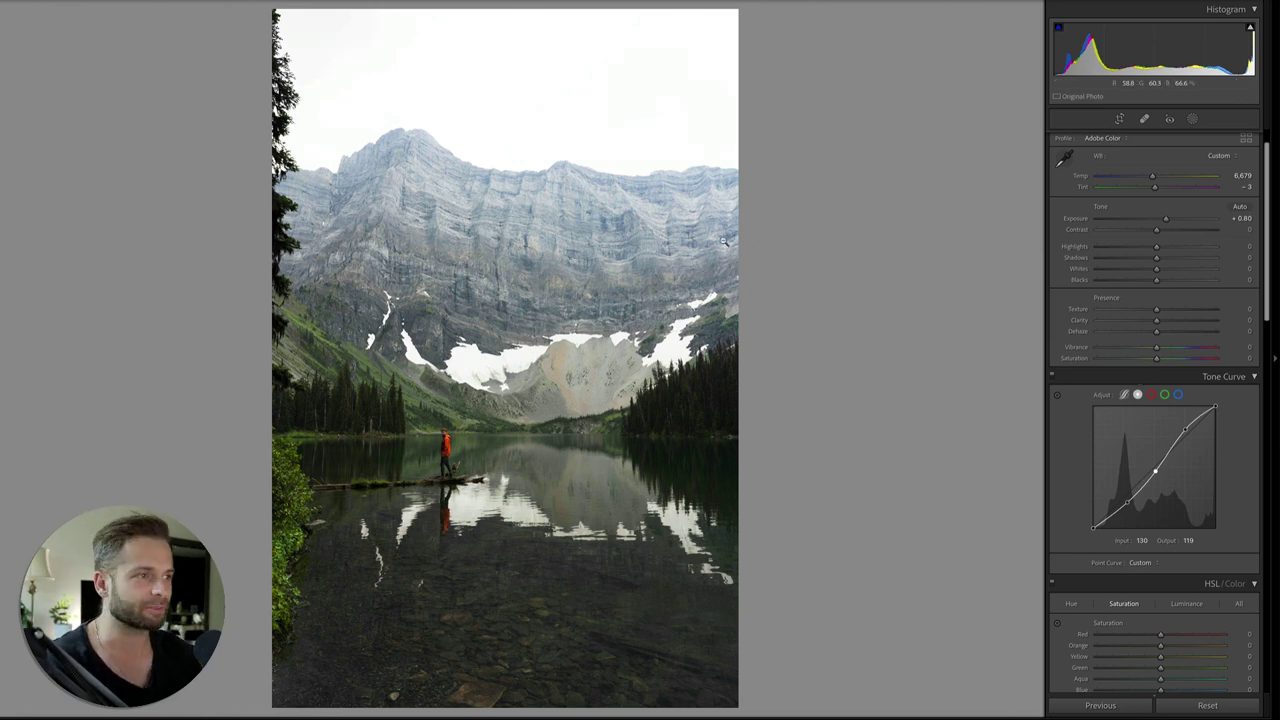
Step: Start a brush mask for the mountain and set the brush size to 14
key(k)
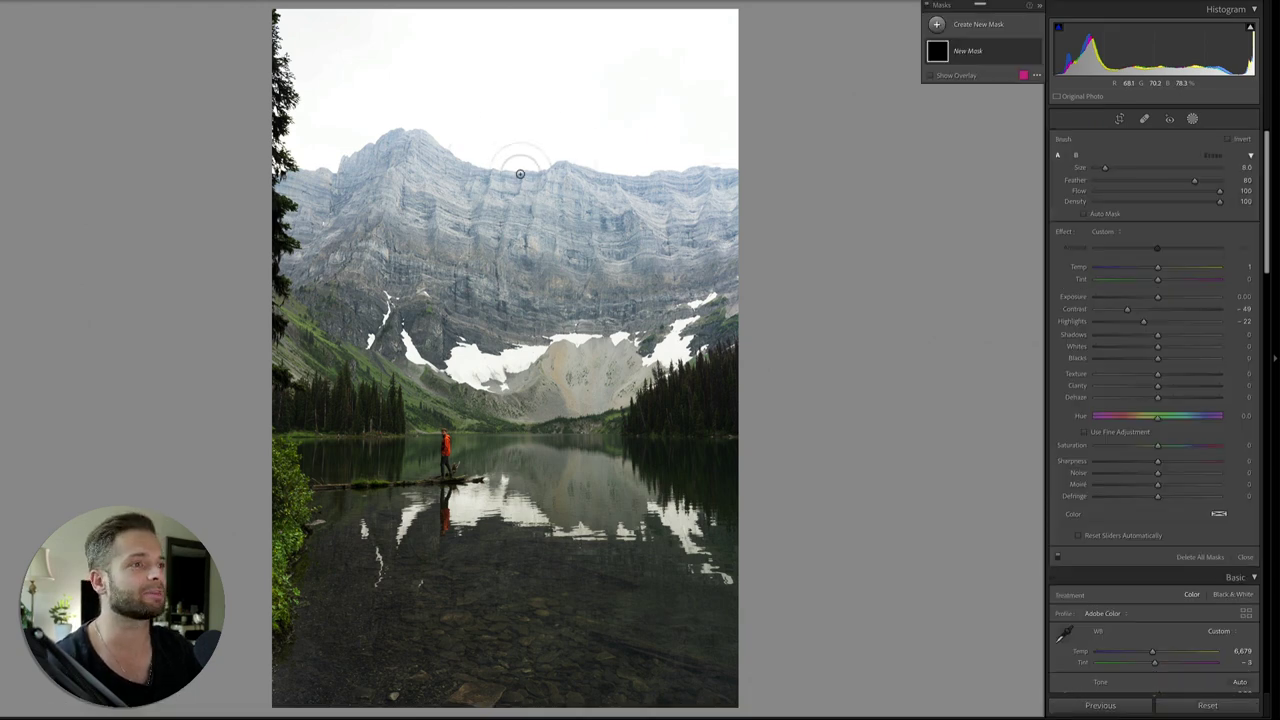
scroll(520, 174, up, 5)
scroll(520, 174, down, 5)
scroll(520, 174, up, 4)
scroll(520, 174, down, 2)
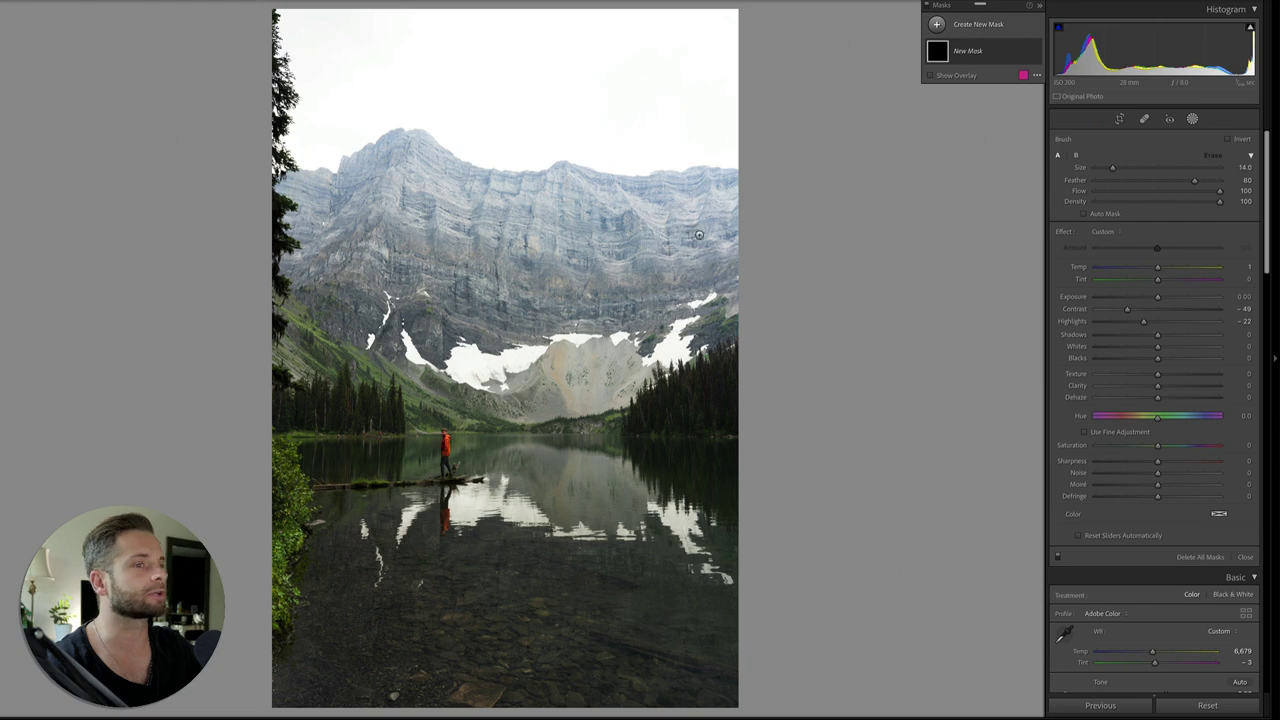
Step: Try painting the brush mask along the mountain ridge without Auto Mask, and undo the brush
drag(312, 216, 282, 228)
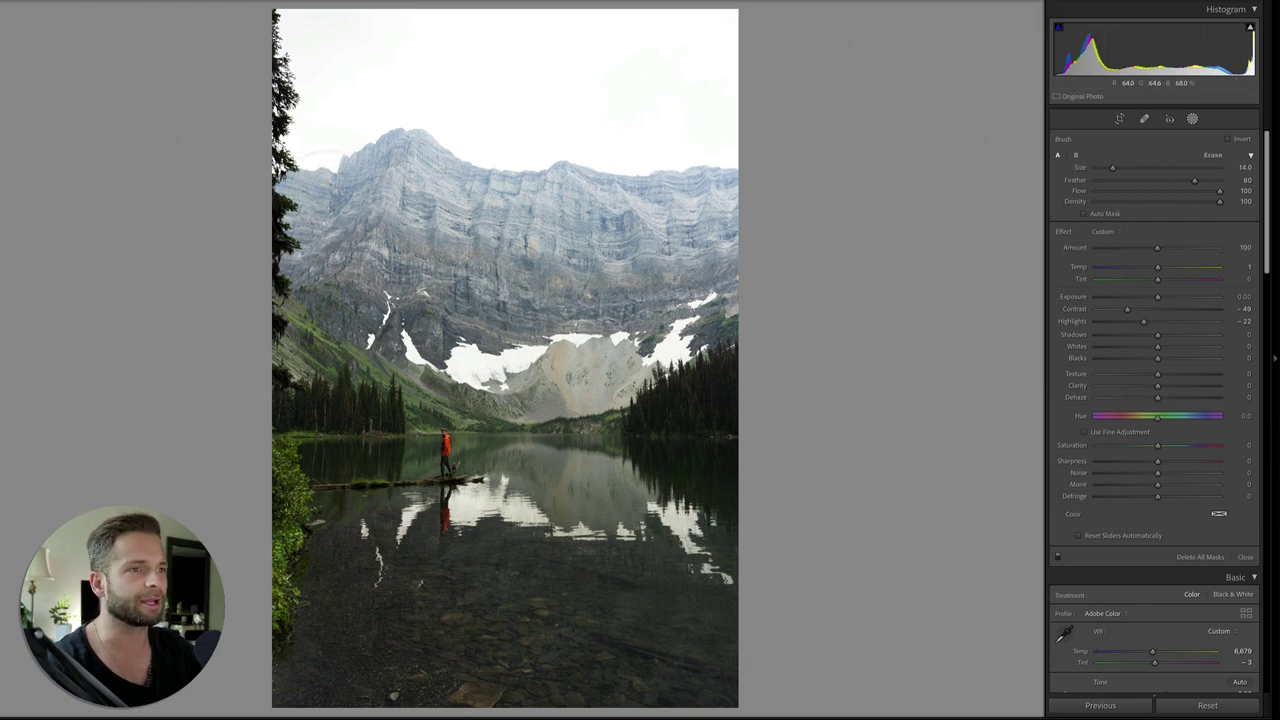
mouse_move(340, 150)
mouse_down()
mouse_move(414, 137)
mouse_move(509, 149)
mouse_move(470, 160)
mouse_up()
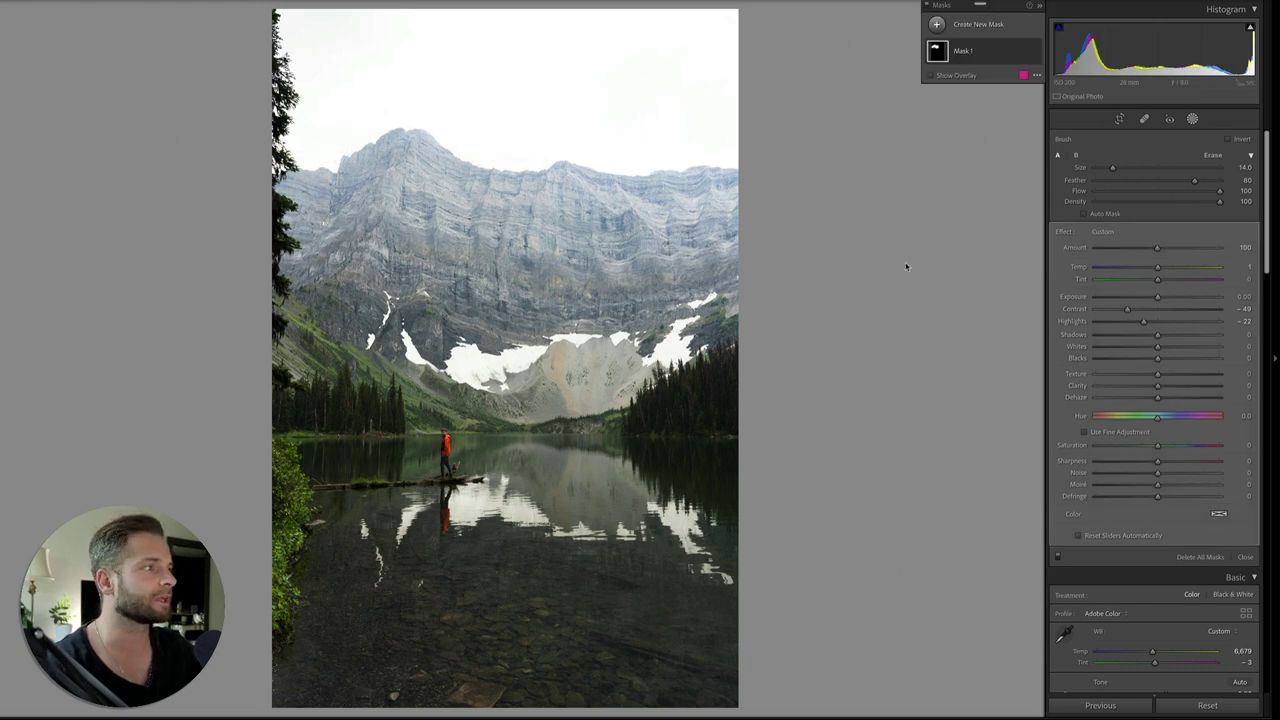
key(ctrl+z)
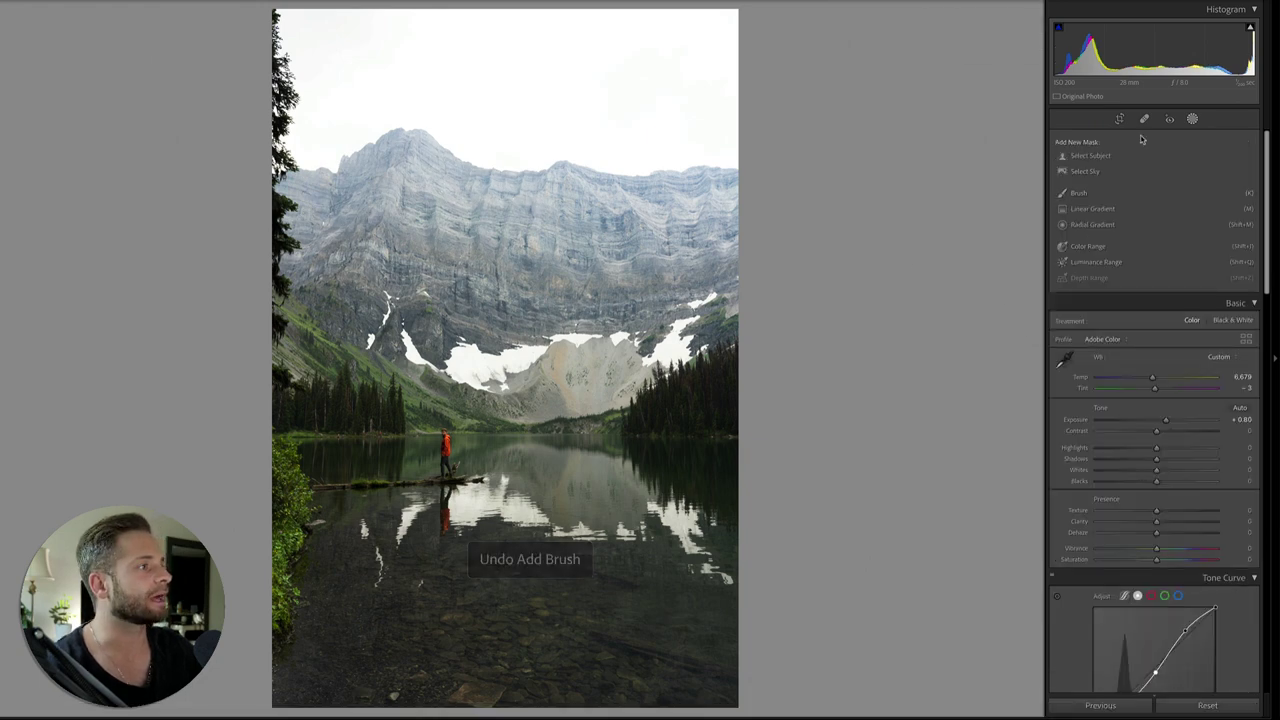
Step: Start a new brush mask with Auto Mask enabled and paint it across the upper part of the mountain
key(k)
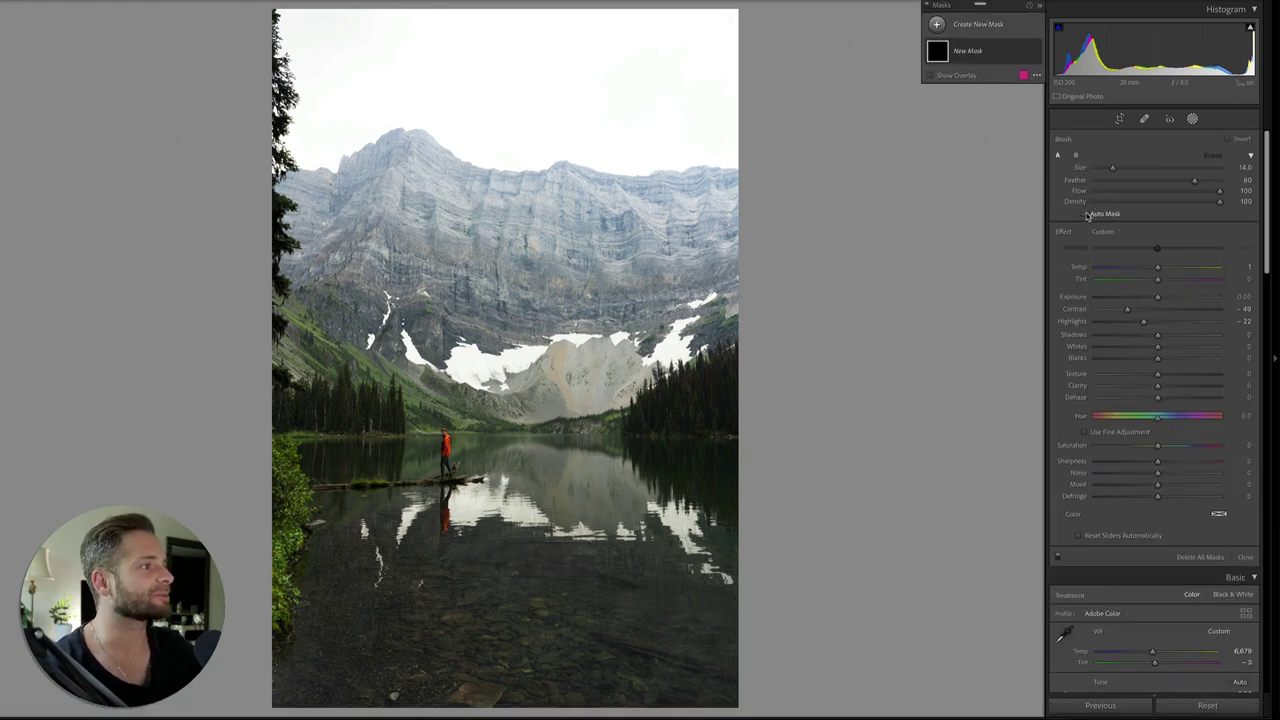
click(1085, 214)
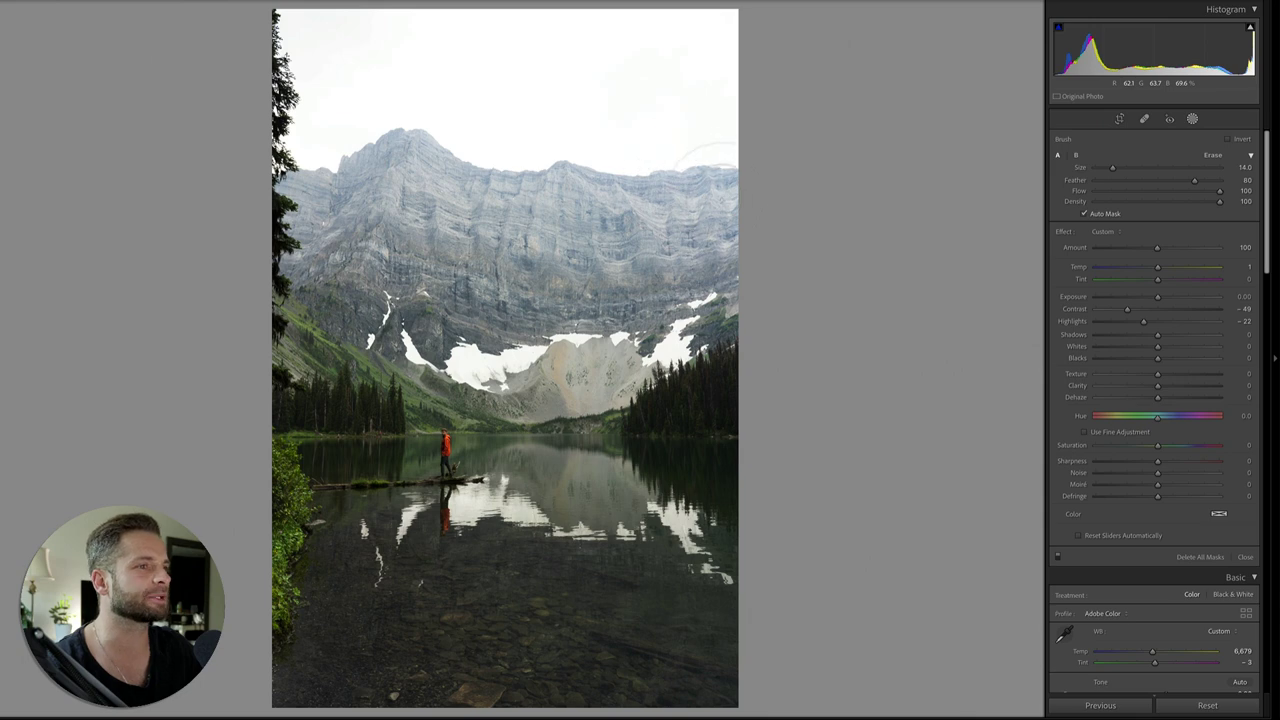
drag(714, 200, 718, 192)
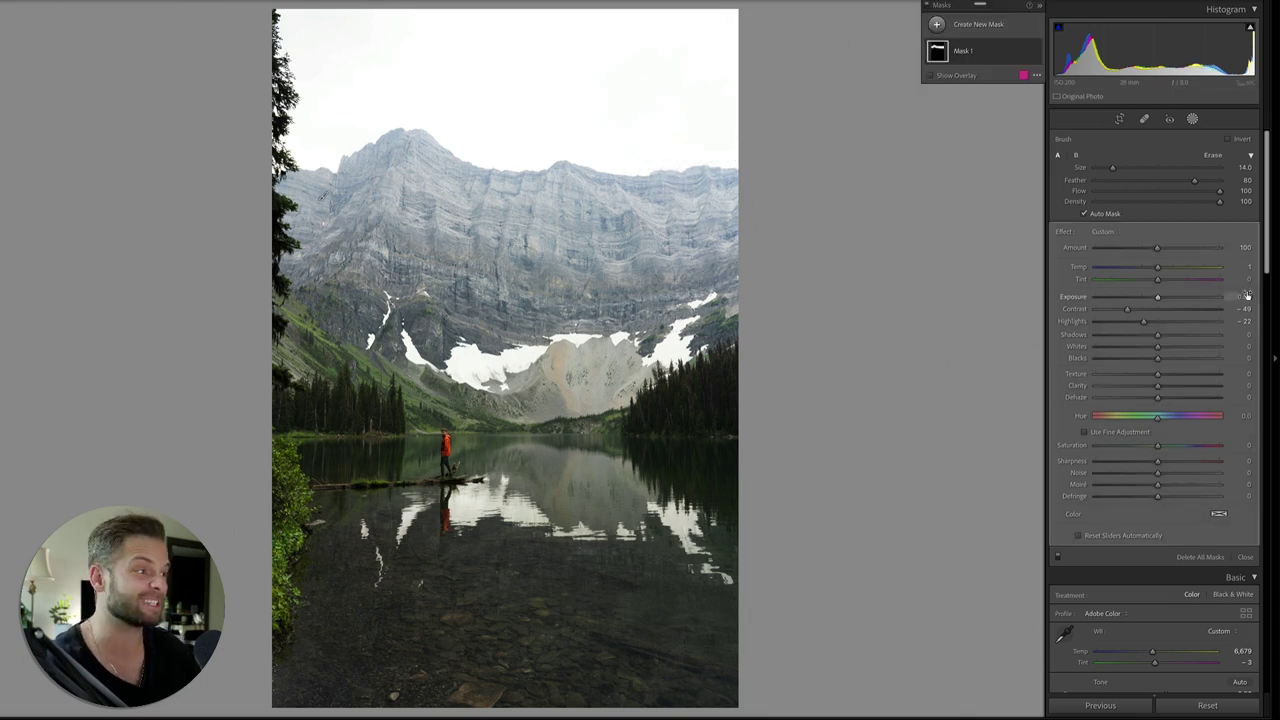
Step: Reset the mask's effect settings to zero and check the painted area with the mask overlay
key(alt)
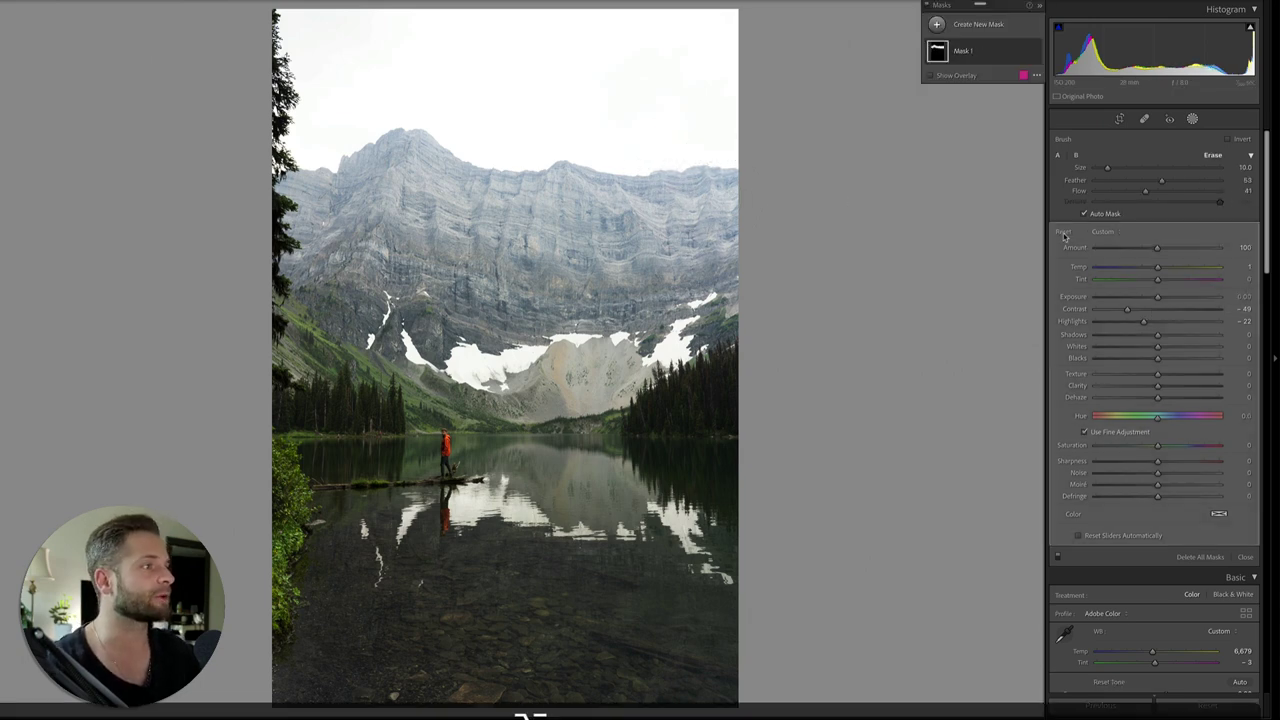
key(o)
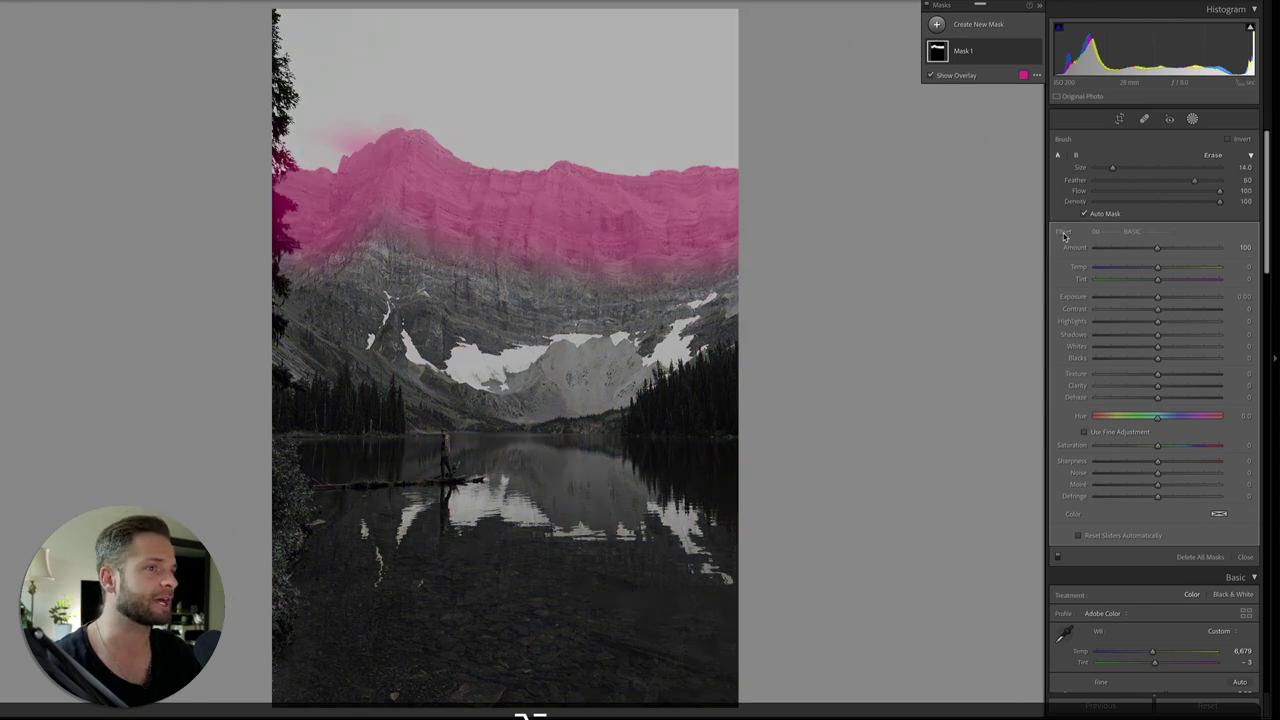
key(o)
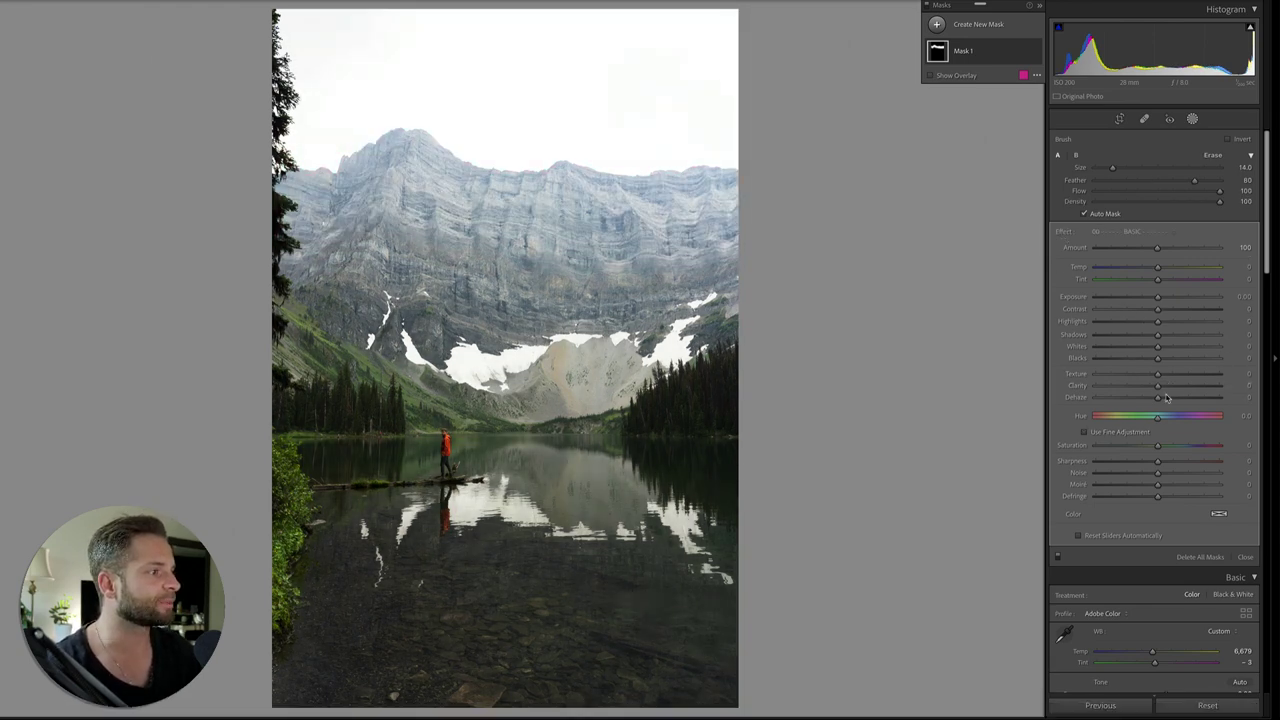
Step: Set the mountain mask's Dehaze to 15, Temp to 8, Tint to 8 and Shadows to -12
drag(1165, 398, 1170, 400)
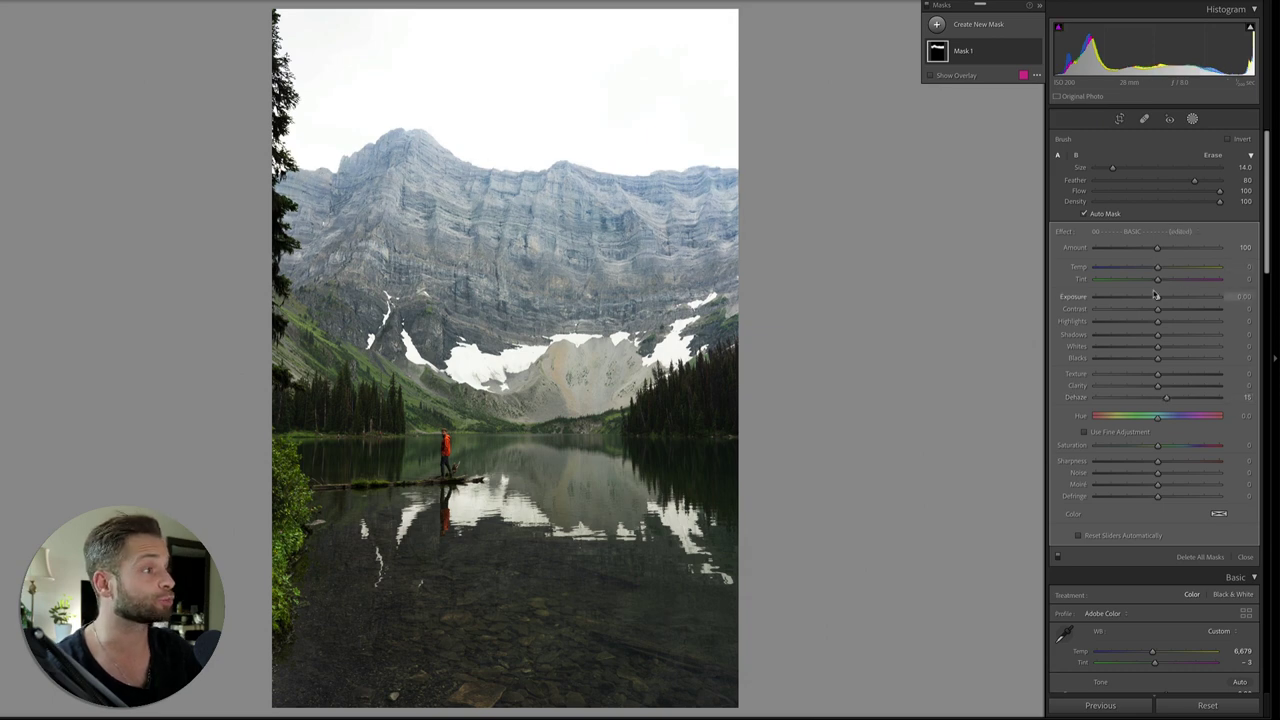
drag(1158, 268, 1165, 269)
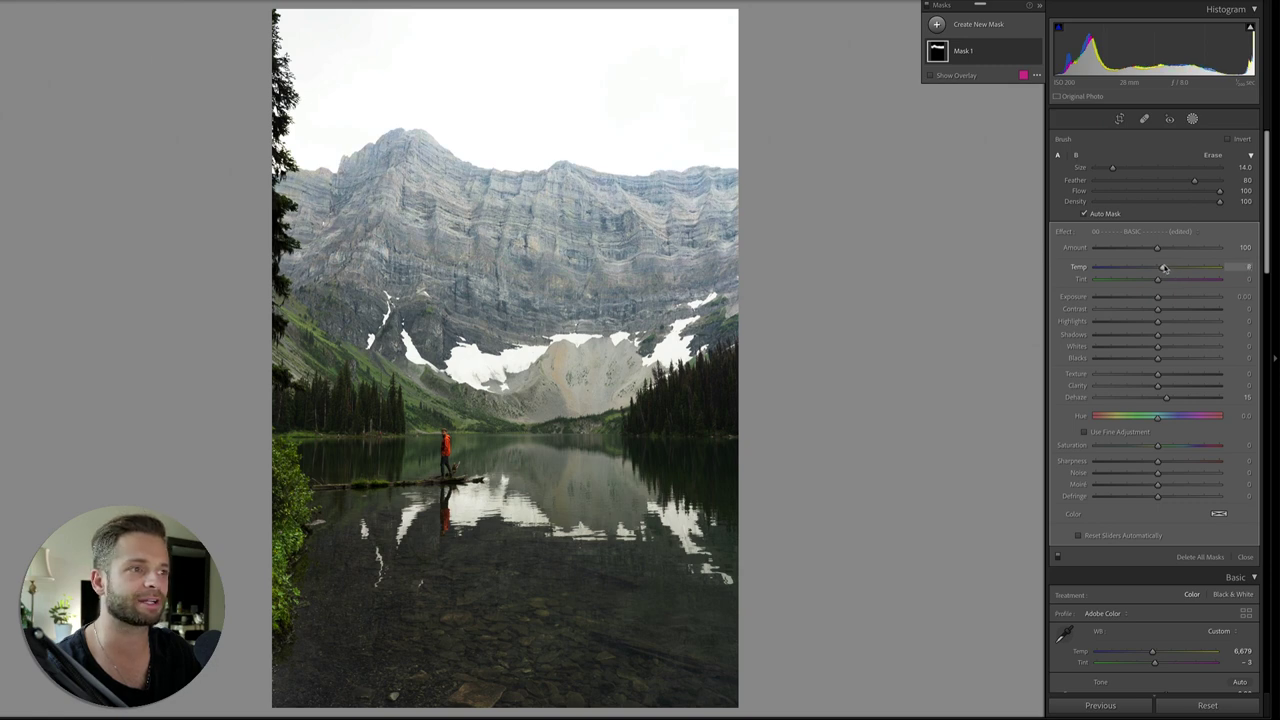
drag(1158, 281, 1163, 281)
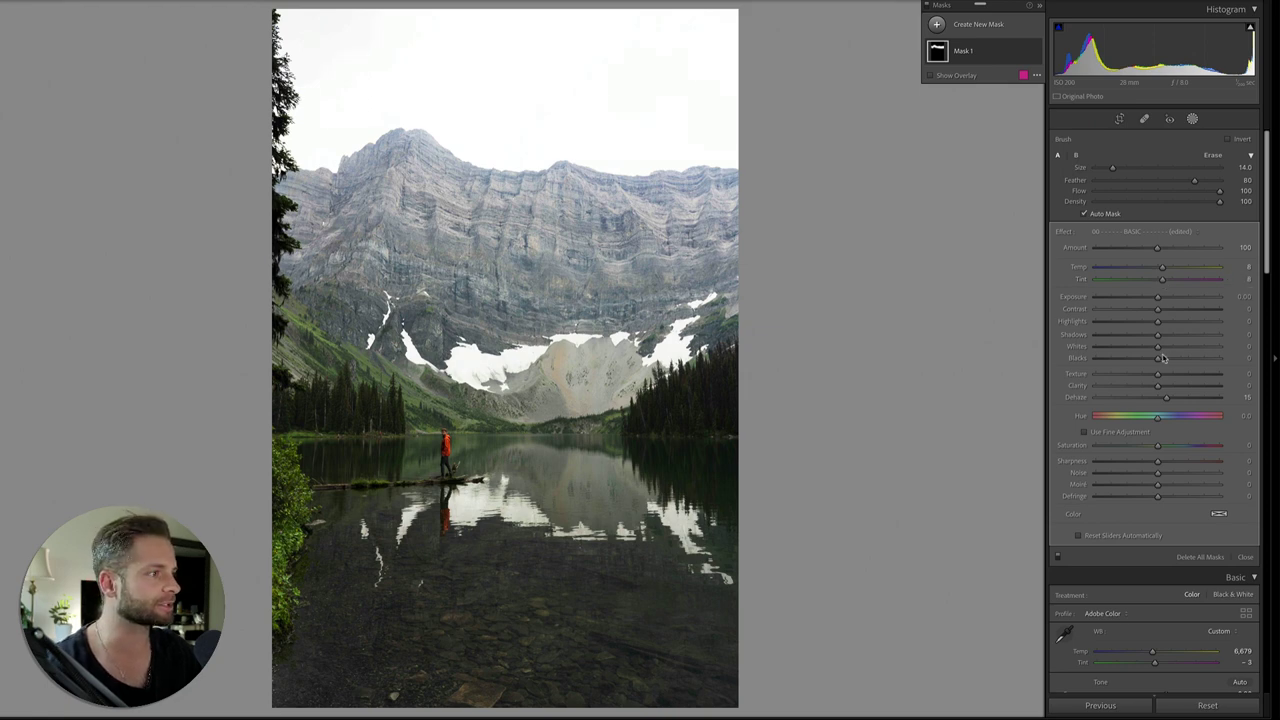
click(1136, 336)
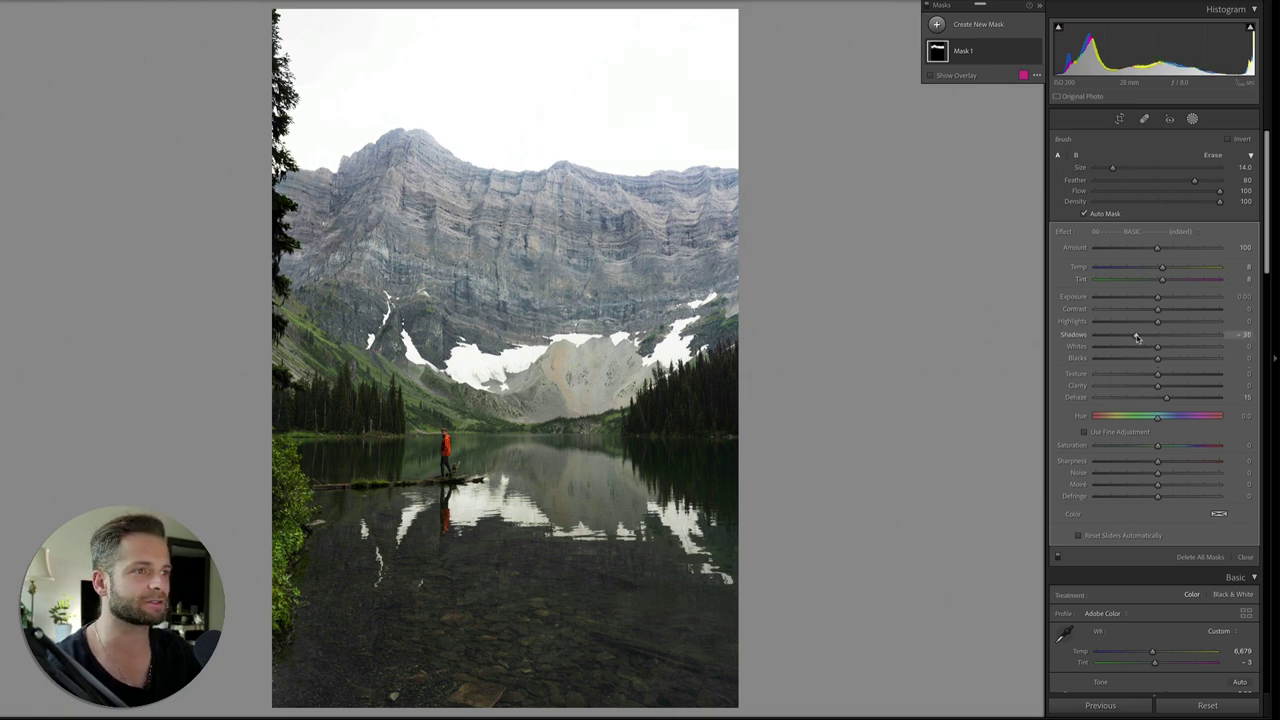
drag(1137, 338, 1151, 337)
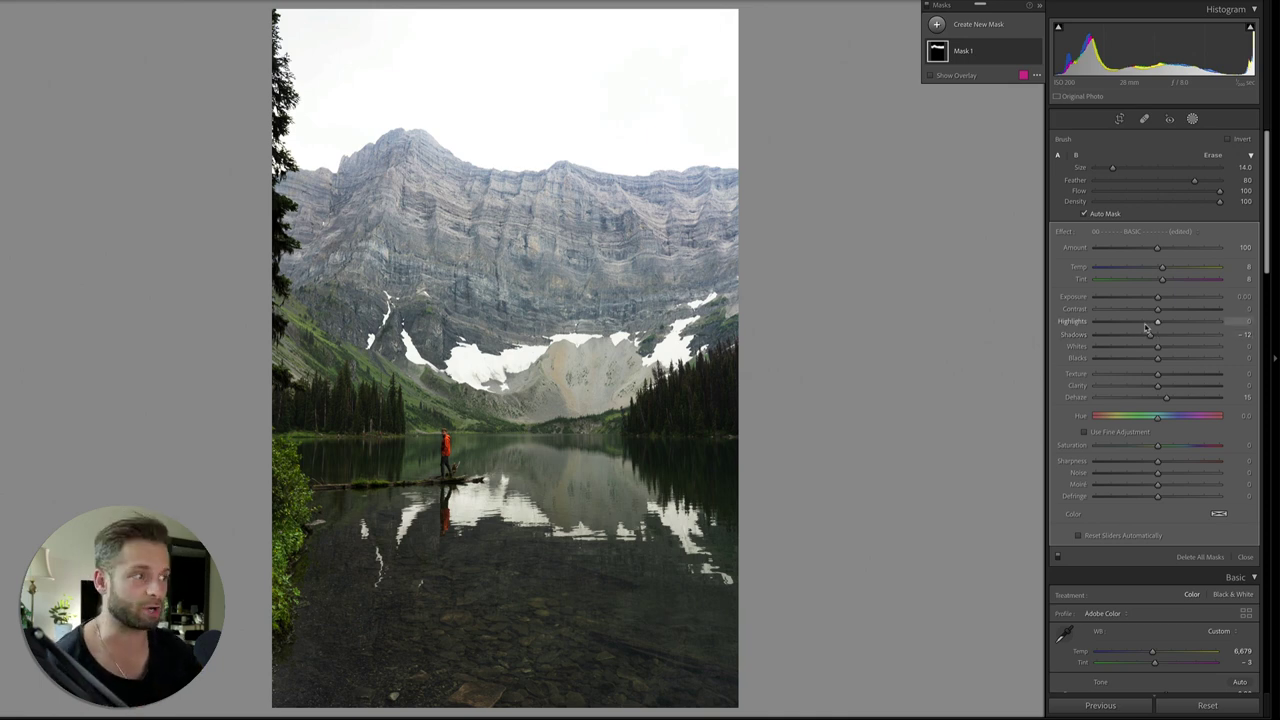
Step: Reset all edits to view the original photo, and undo the reset
key(ctrl+z)
key(ctrl+z)
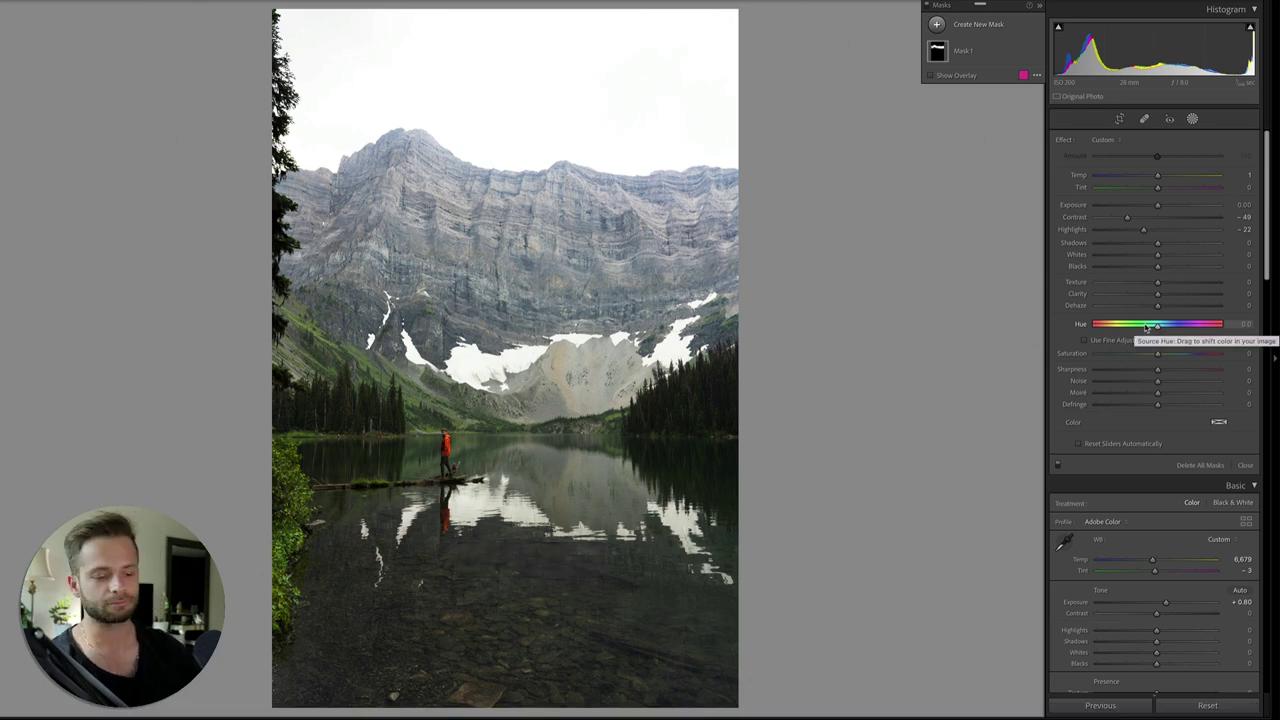
click(1207, 705)
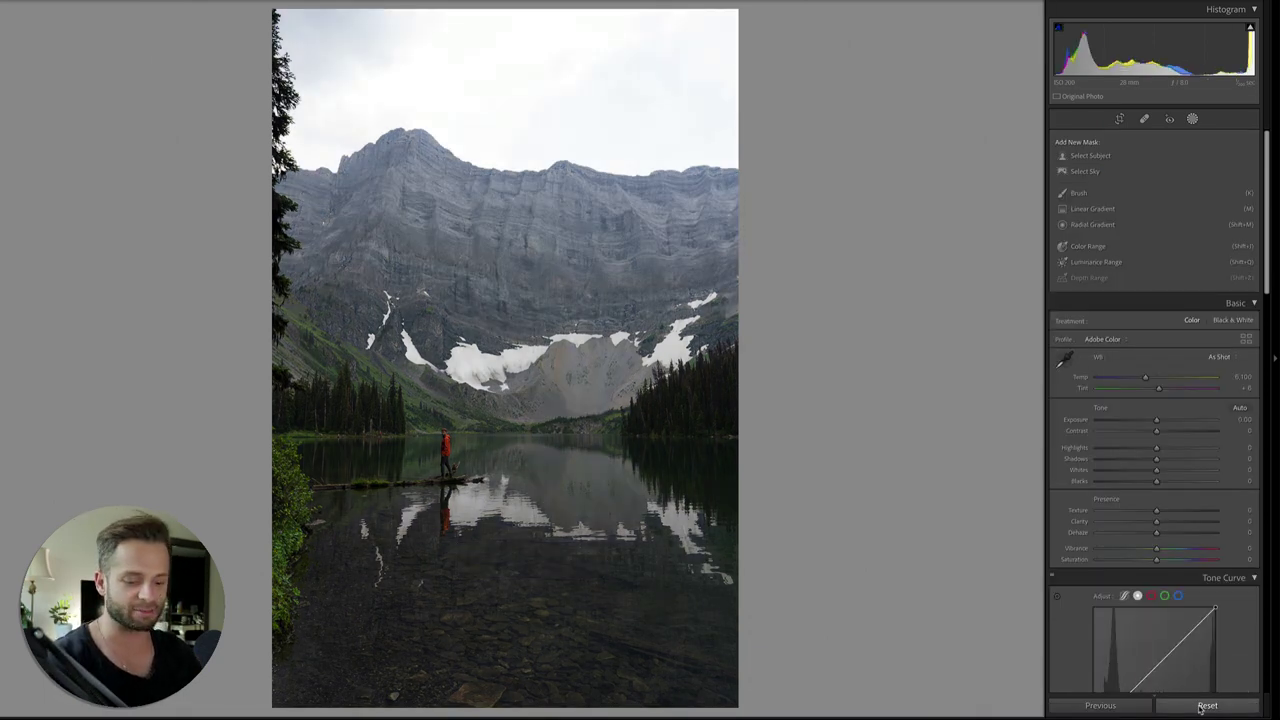
key(ctrl+z)
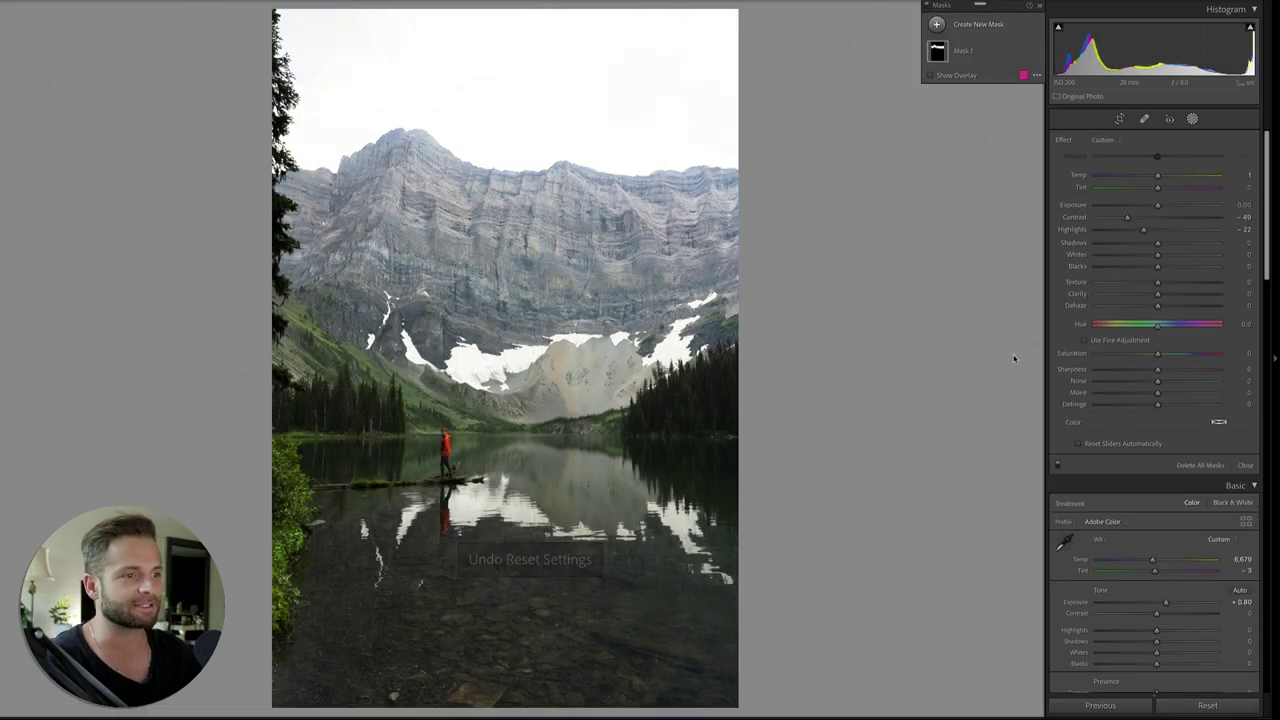
Step: Inspect the lakeshore greenery and person up close, and lower the Yellow saturation to -65
scroll(1108, 418, down, 5)
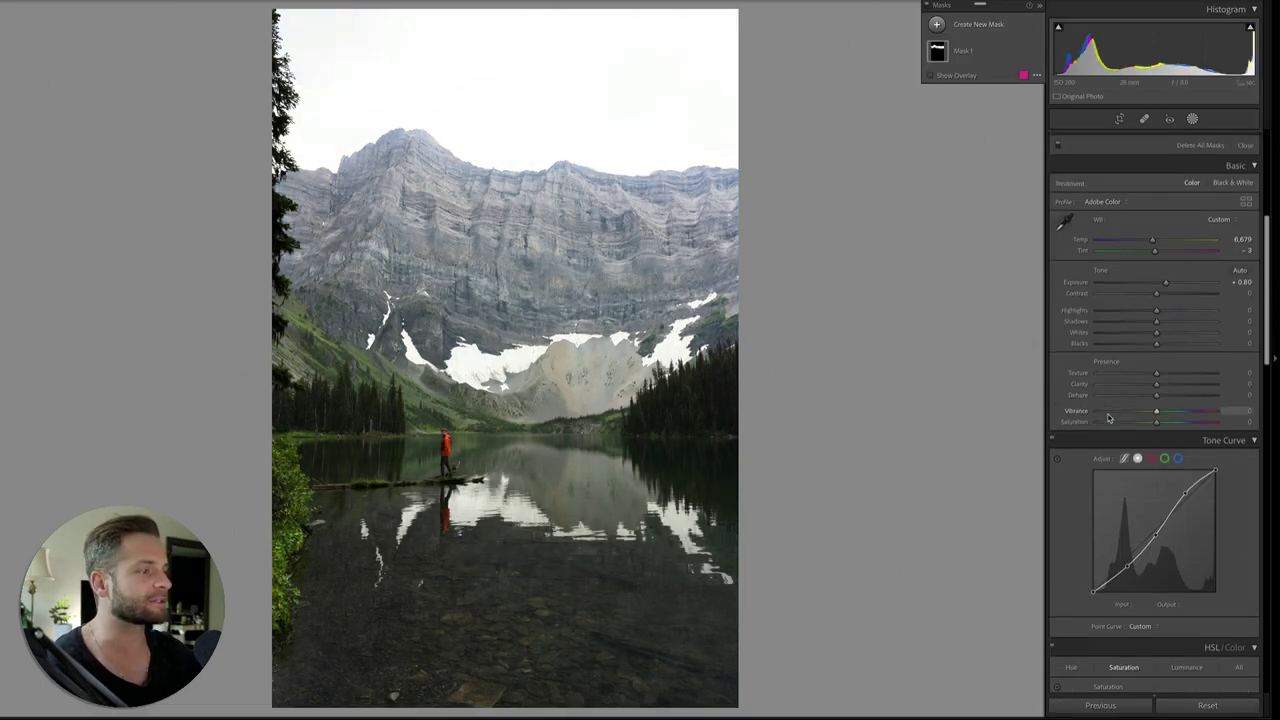
scroll(1108, 418, down, 5)
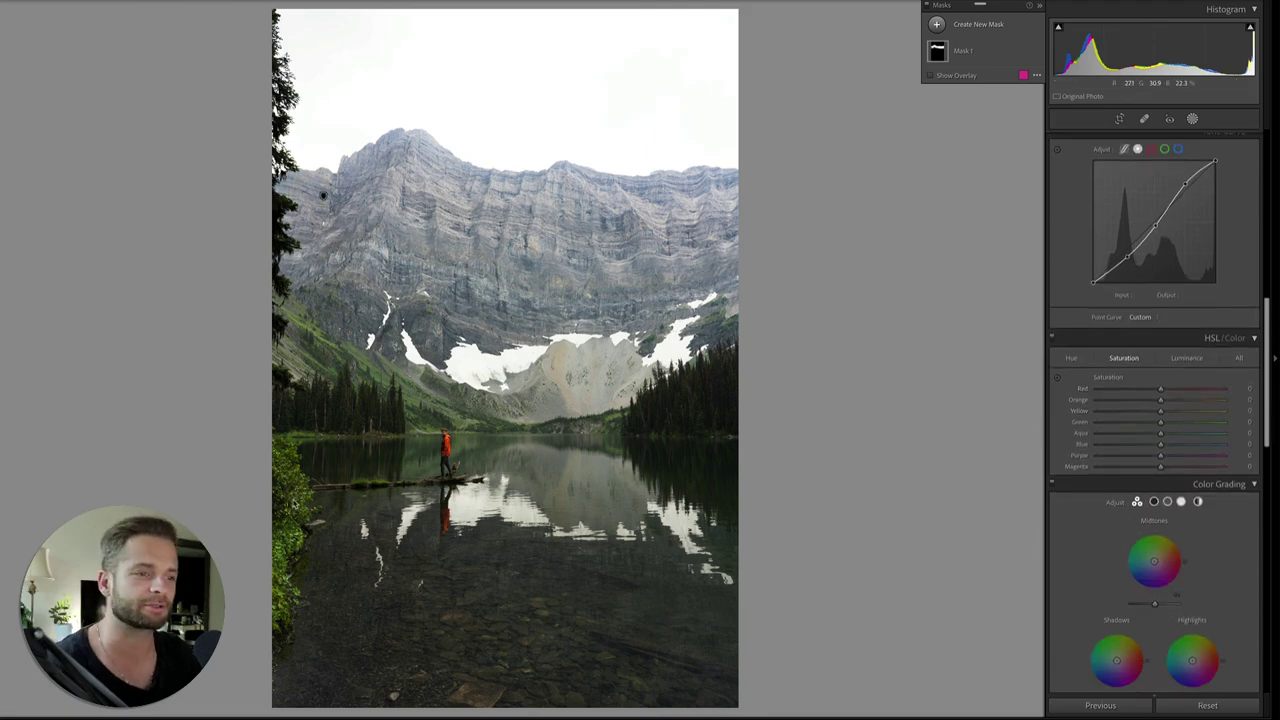
right_click(294, 502)
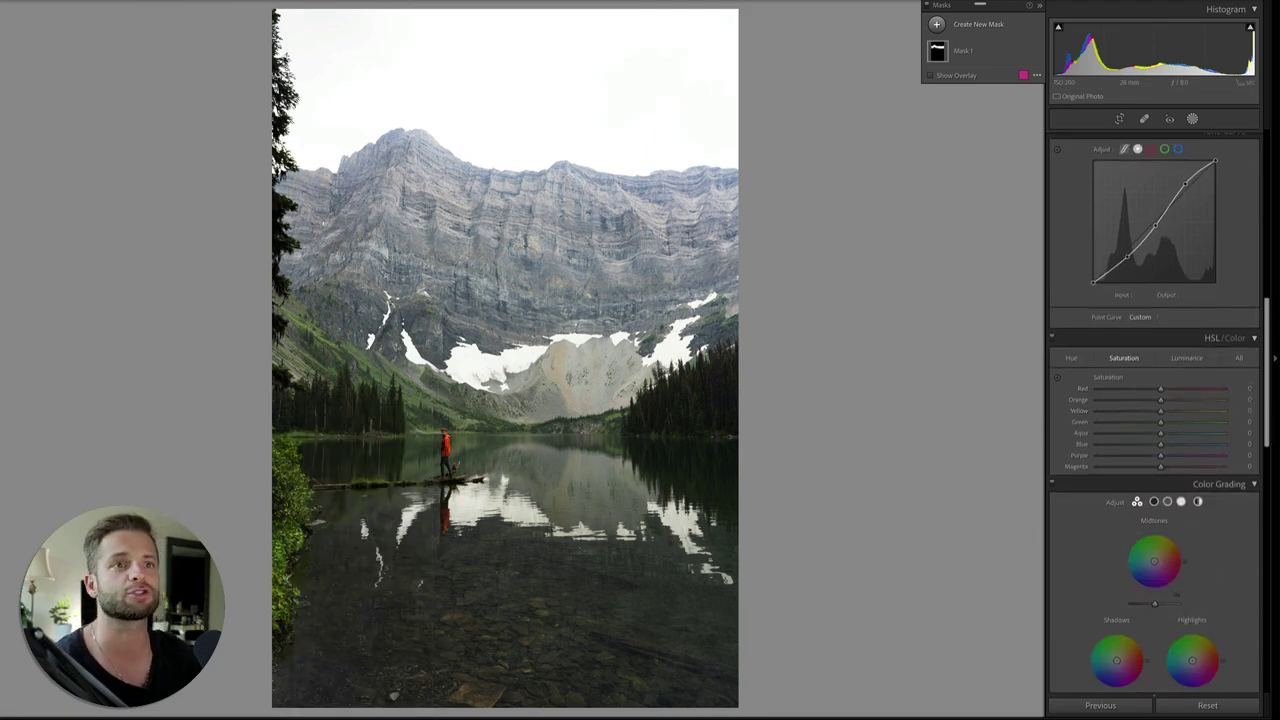
key(z)
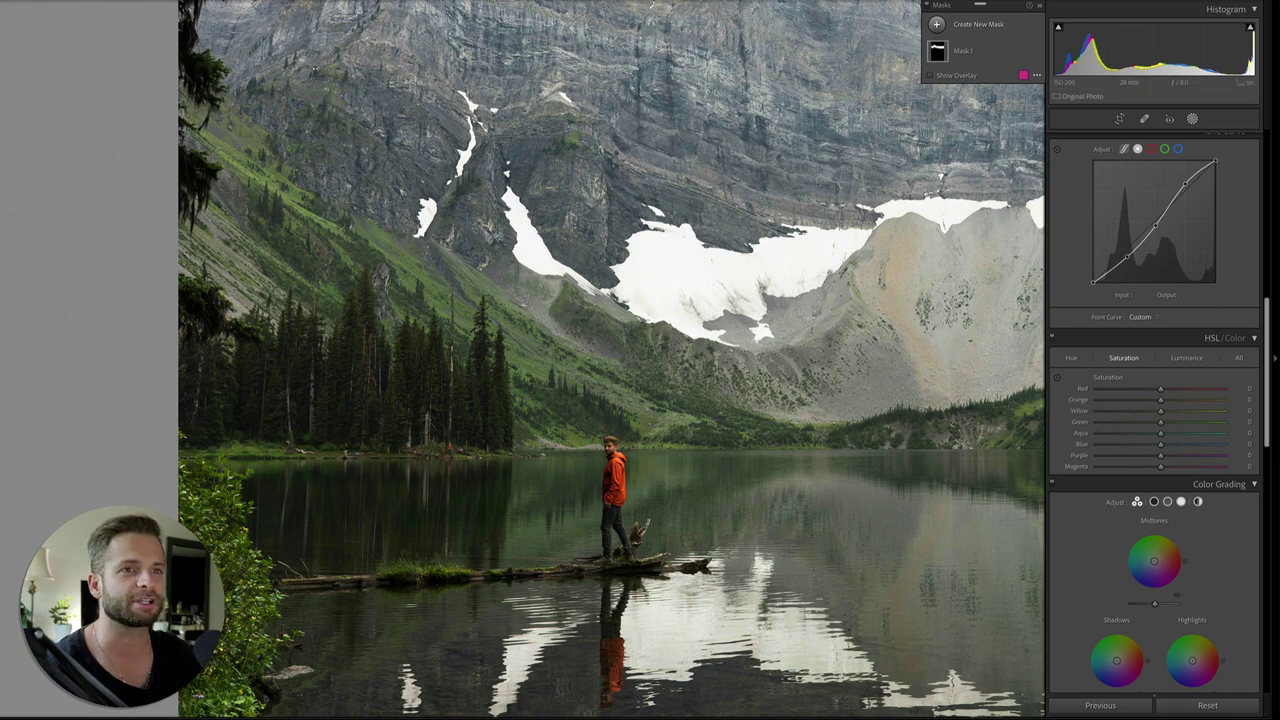
scroll(612, 360, down, 5)
scroll(580, 360, down, 1)
scroll(580, 360, up, 5)
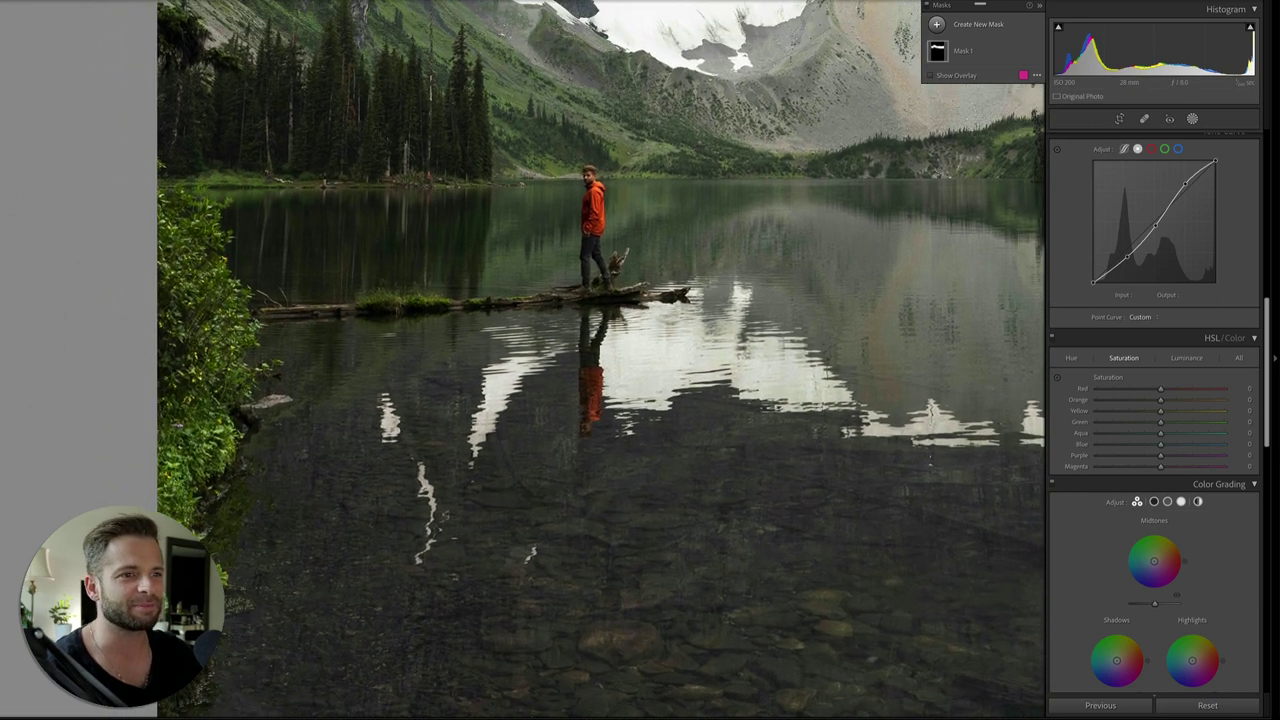
scroll(886, 324, down, 5)
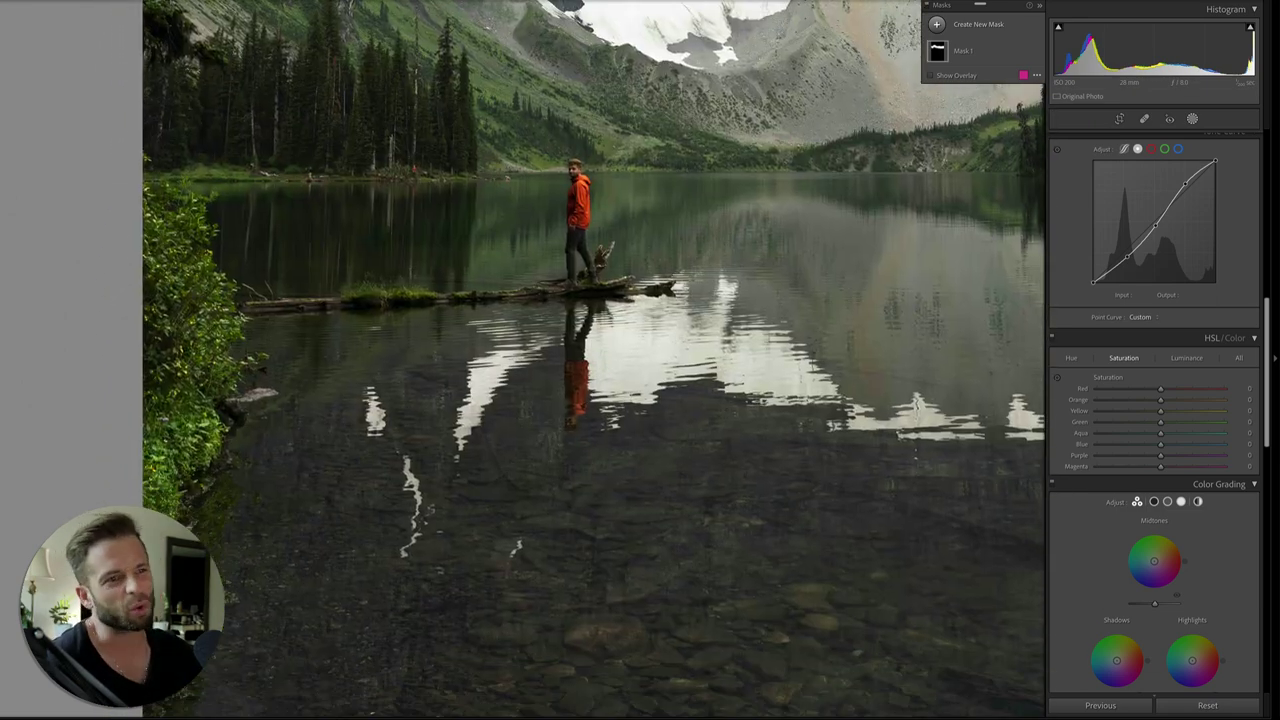
scroll(886, 324, up, 2)
drag(1160, 411, 1077, 415)
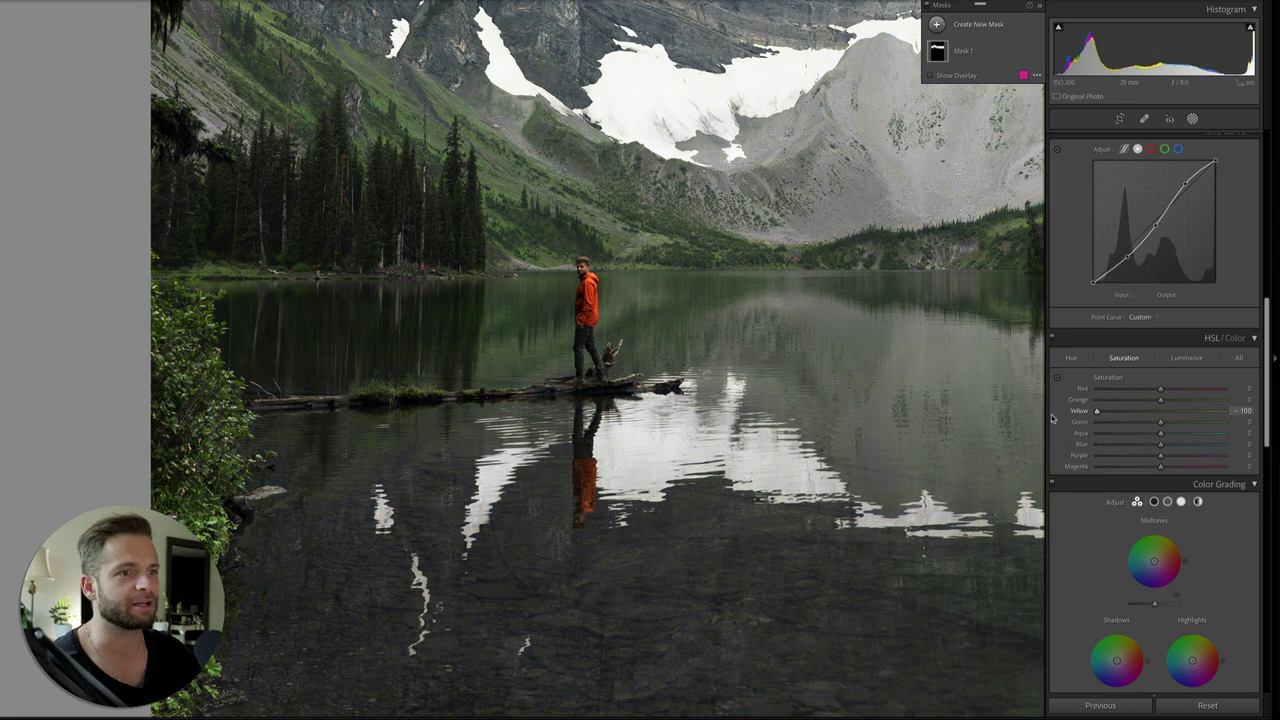
click(1105, 420)
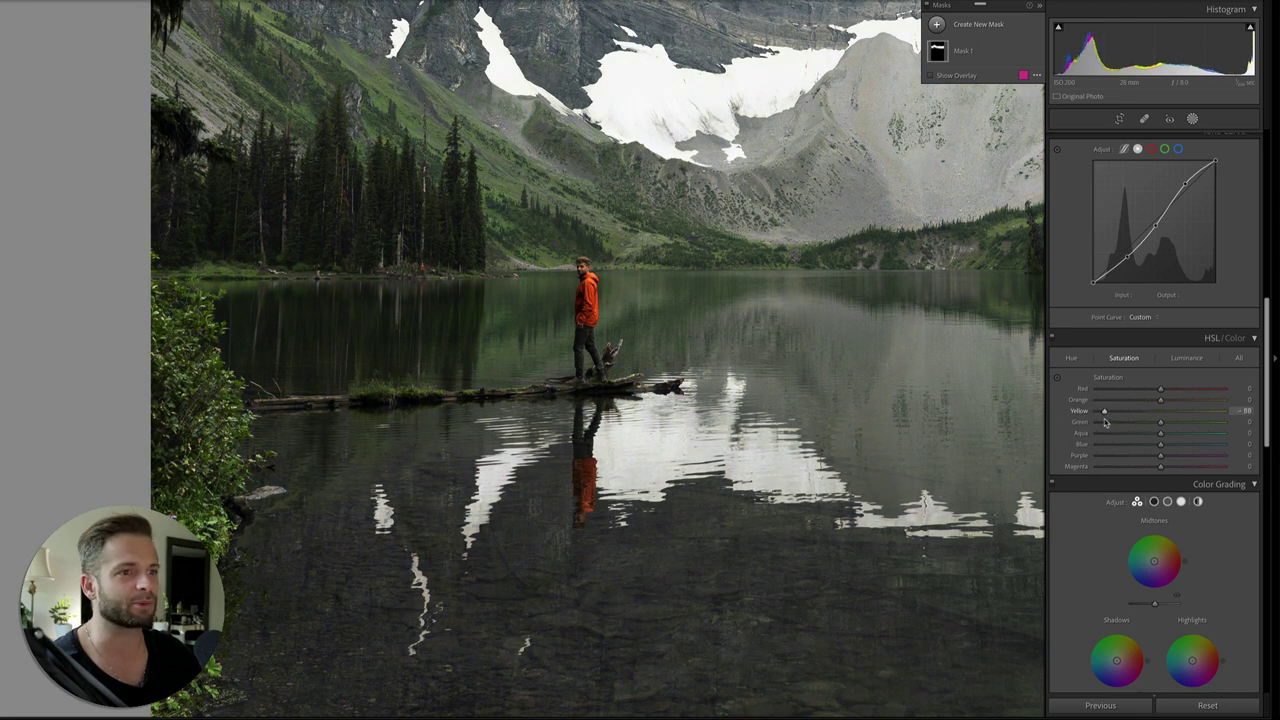
mouse_move(1105, 420)
mouse_down()
mouse_move(1190, 419)
mouse_move(1091, 418)
mouse_move(1119, 421)
mouse_up()
Step: Compare the whole photo with and without the HSL adjustments, and set the Yellow saturation to -34
click(587, 317)
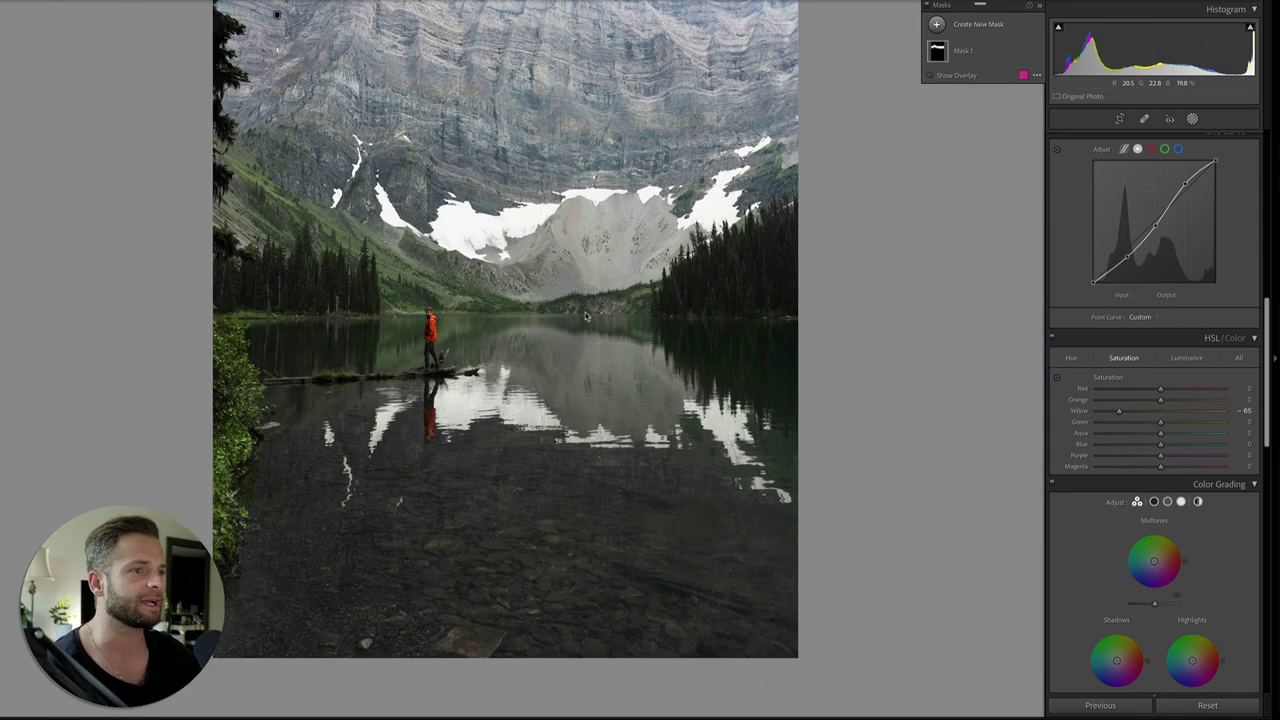
click(546, 339)
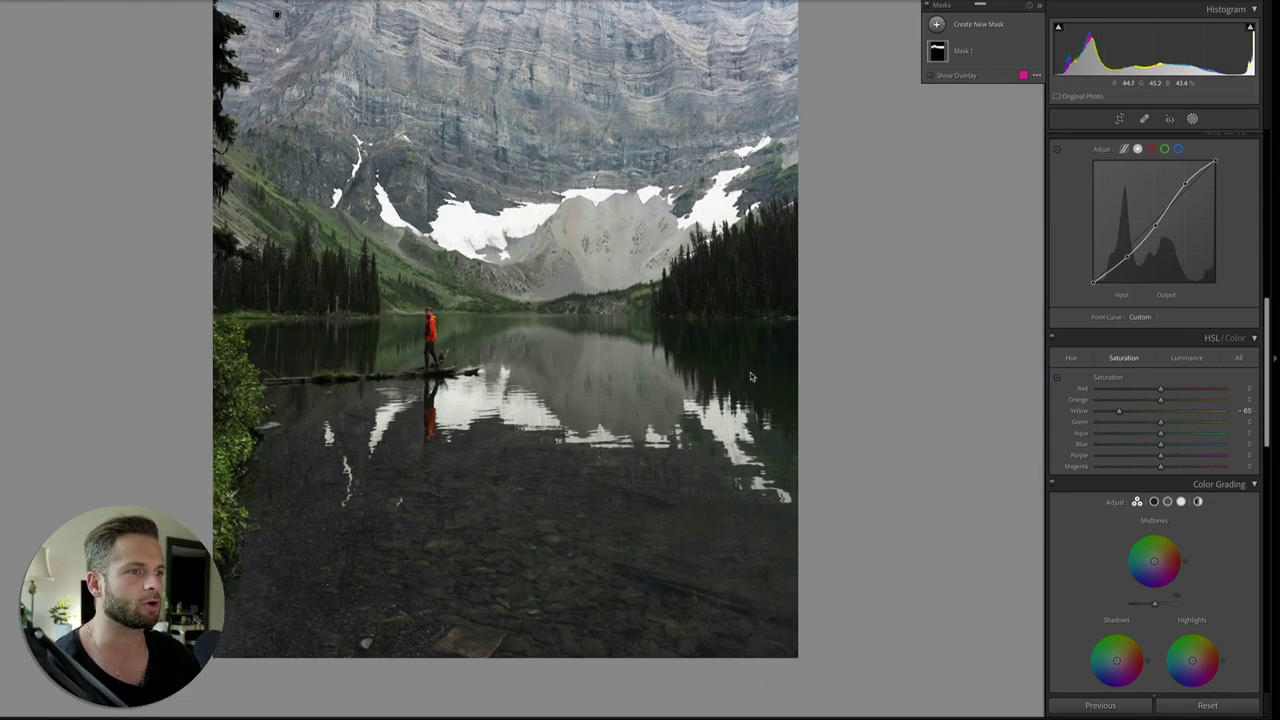
click(1053, 341)
click(1053, 341)
click(1053, 341)
click(1053, 341)
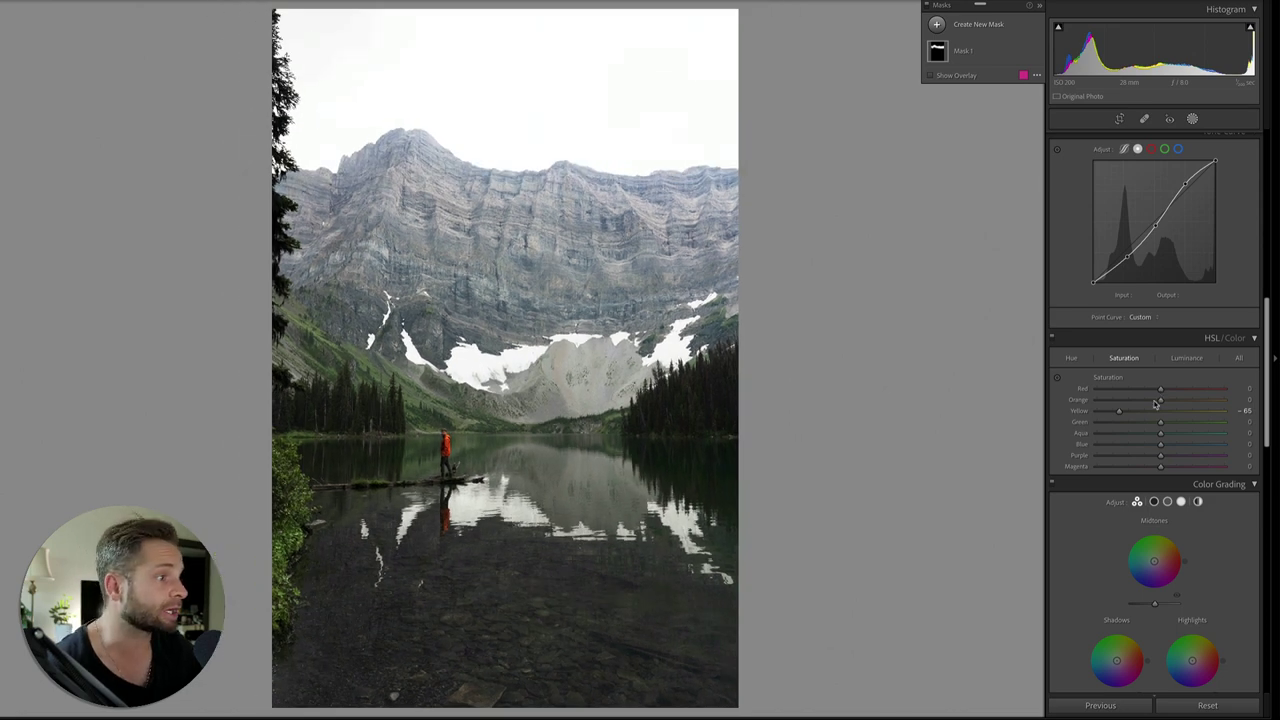
click(1139, 411)
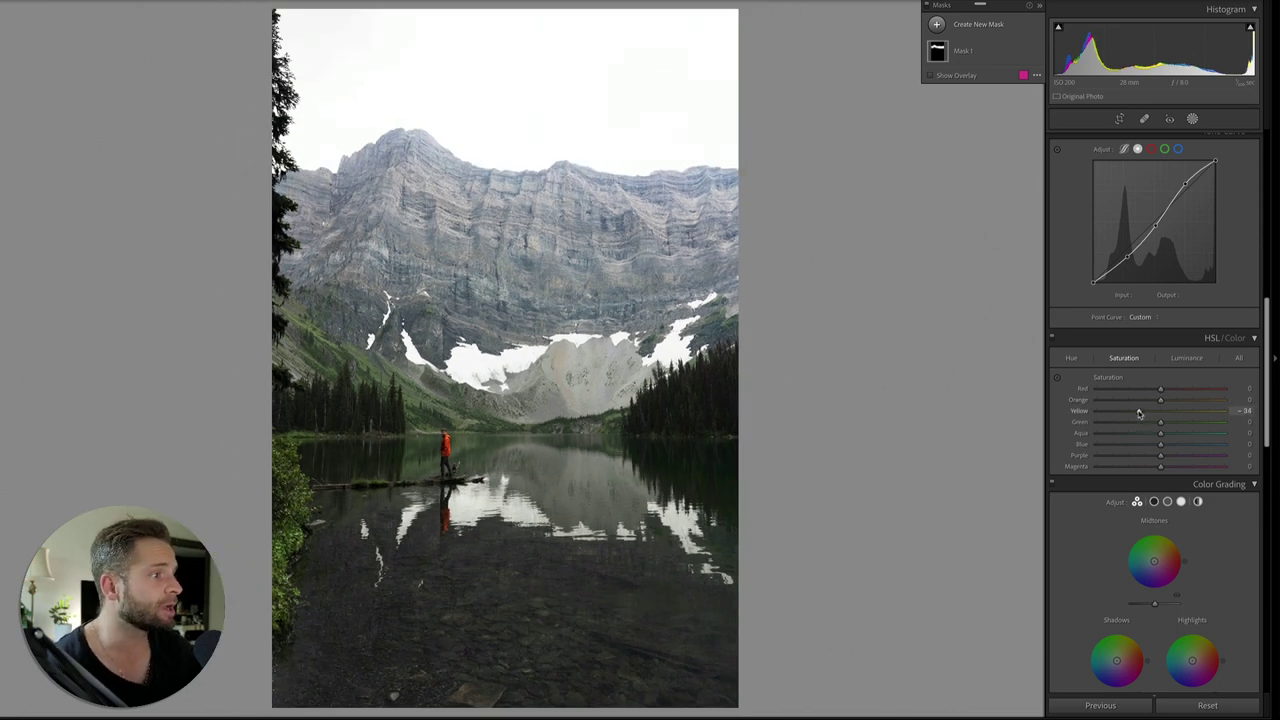
Step: Raise the Yellow luminance to +69 and compare the photo with and without the HSL adjustments
click(1186, 358)
drag(1160, 411, 1206, 416)
click(1053, 341)
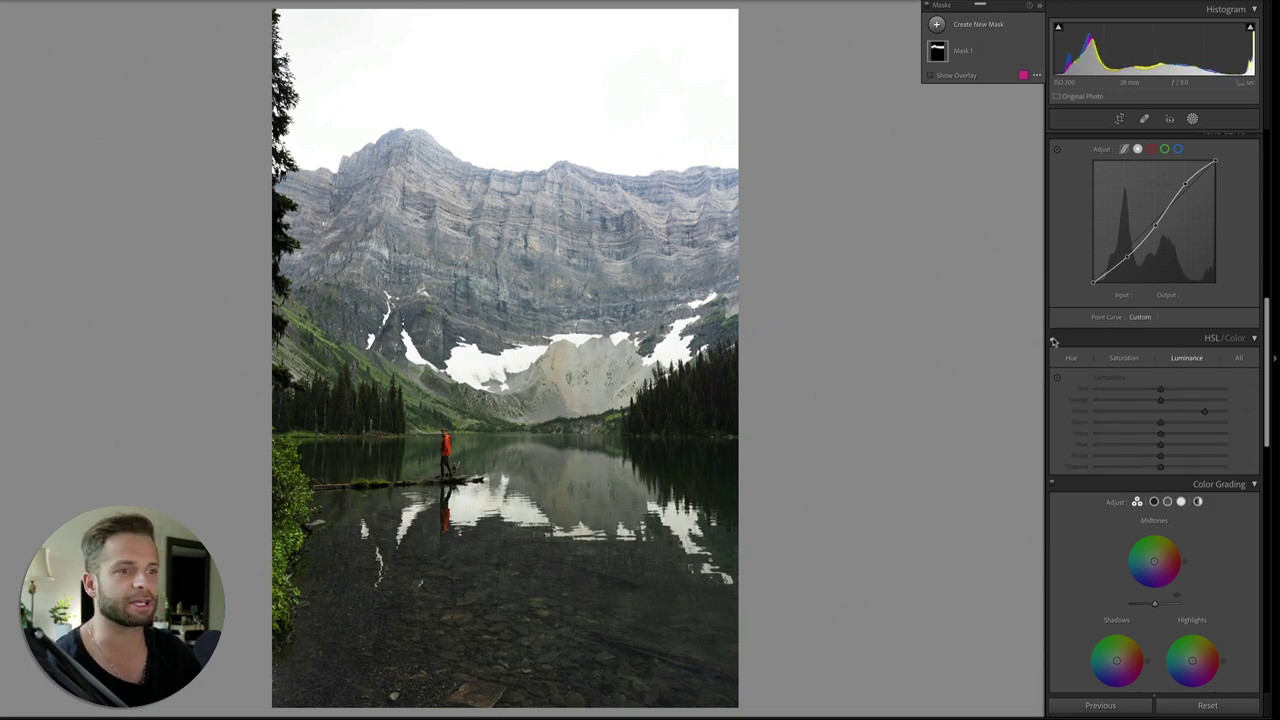
click(1053, 341)
click(1053, 341)
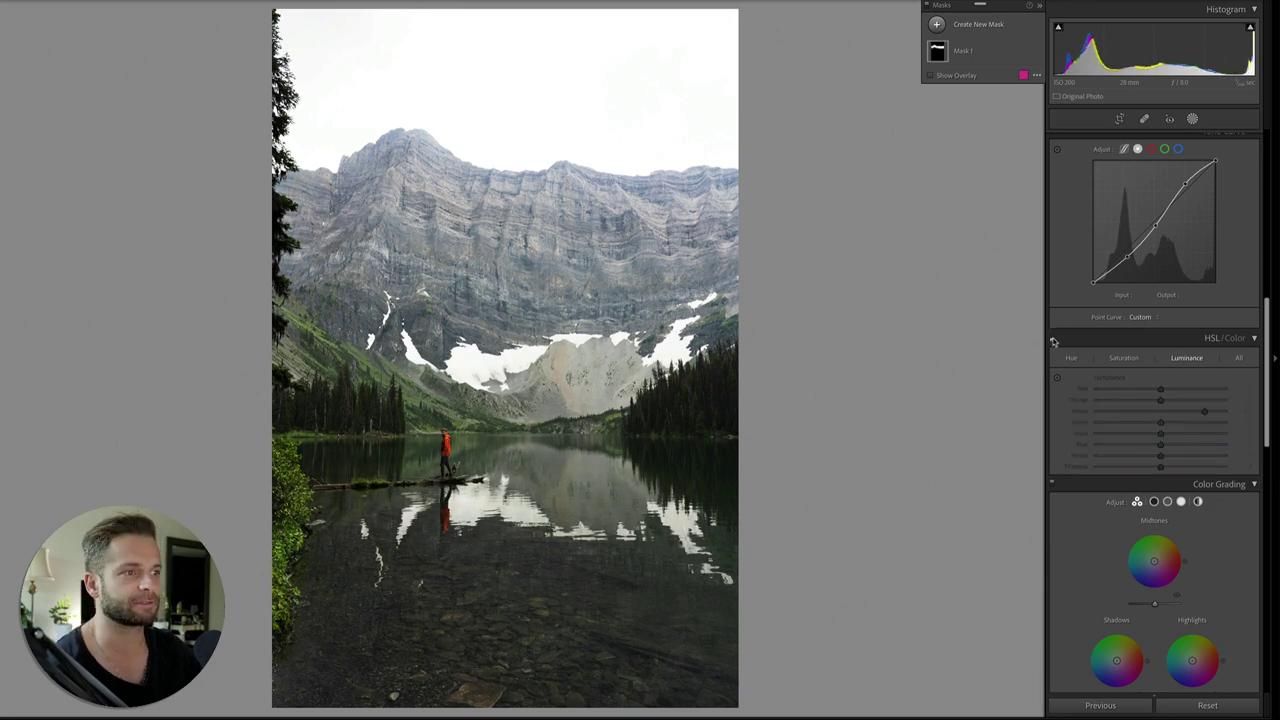
click(1053, 341)
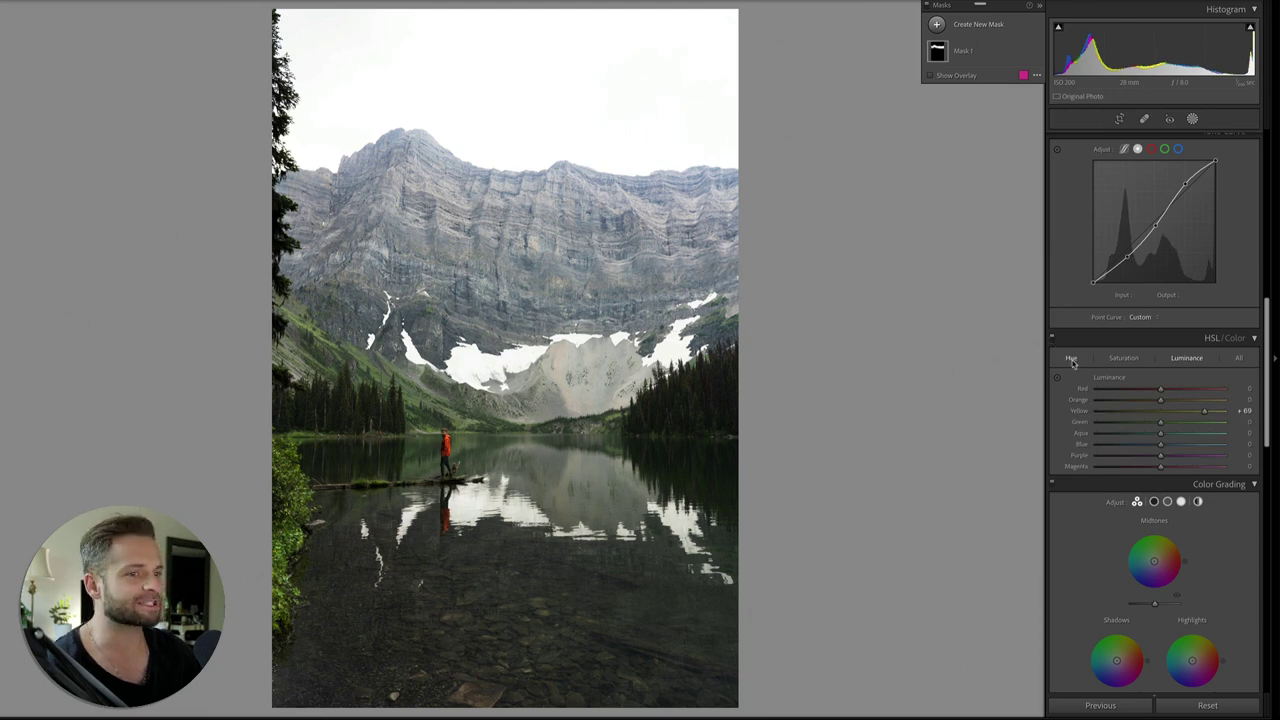
Step: Set the Yellow hue to -13 and compare the photo with and without the HSL adjustments
click(1072, 359)
click(1105, 412)
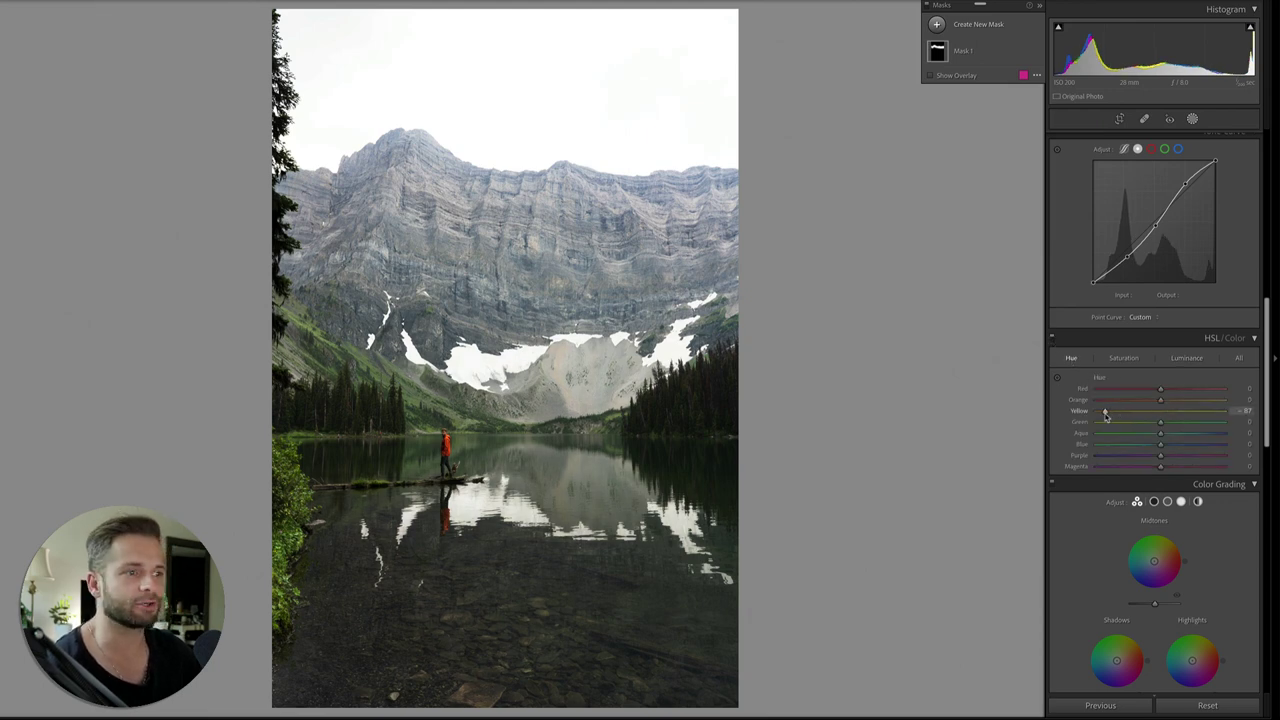
drag(1105, 415, 1153, 430)
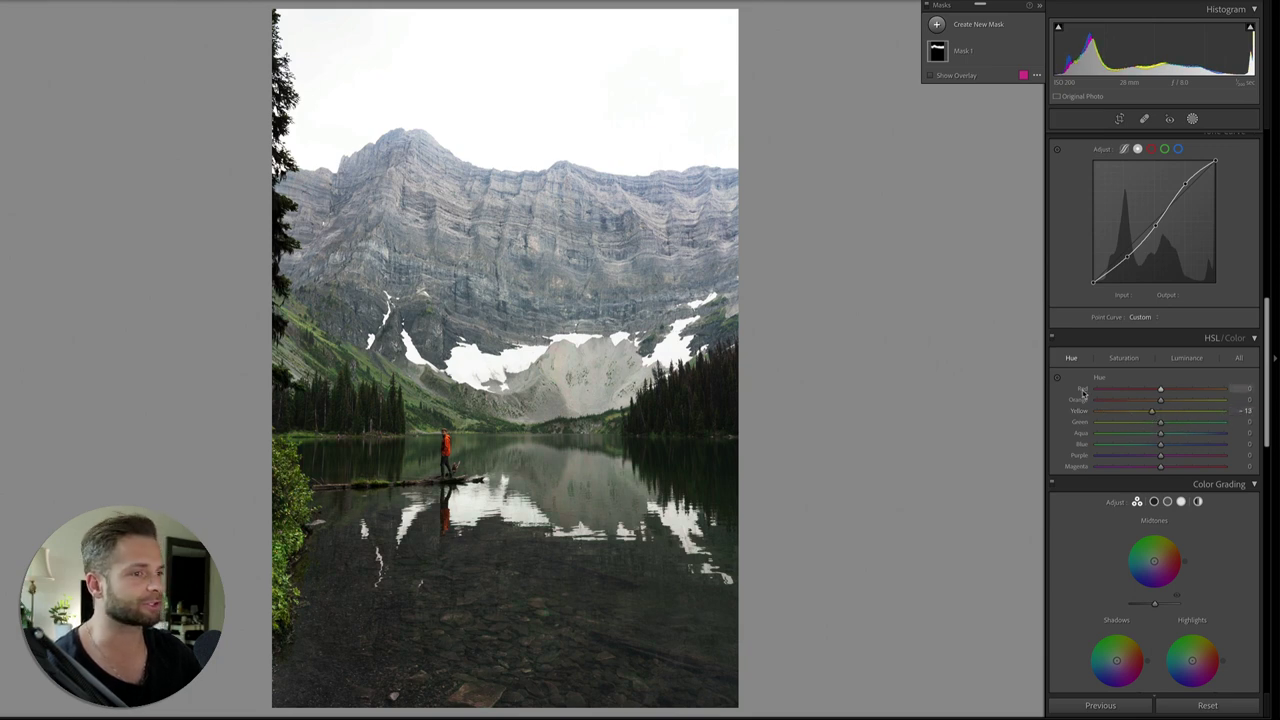
click(1052, 339)
click(1052, 339)
Step: Set the Green luminance to +37 and the Green saturation to -12
click(1187, 358)
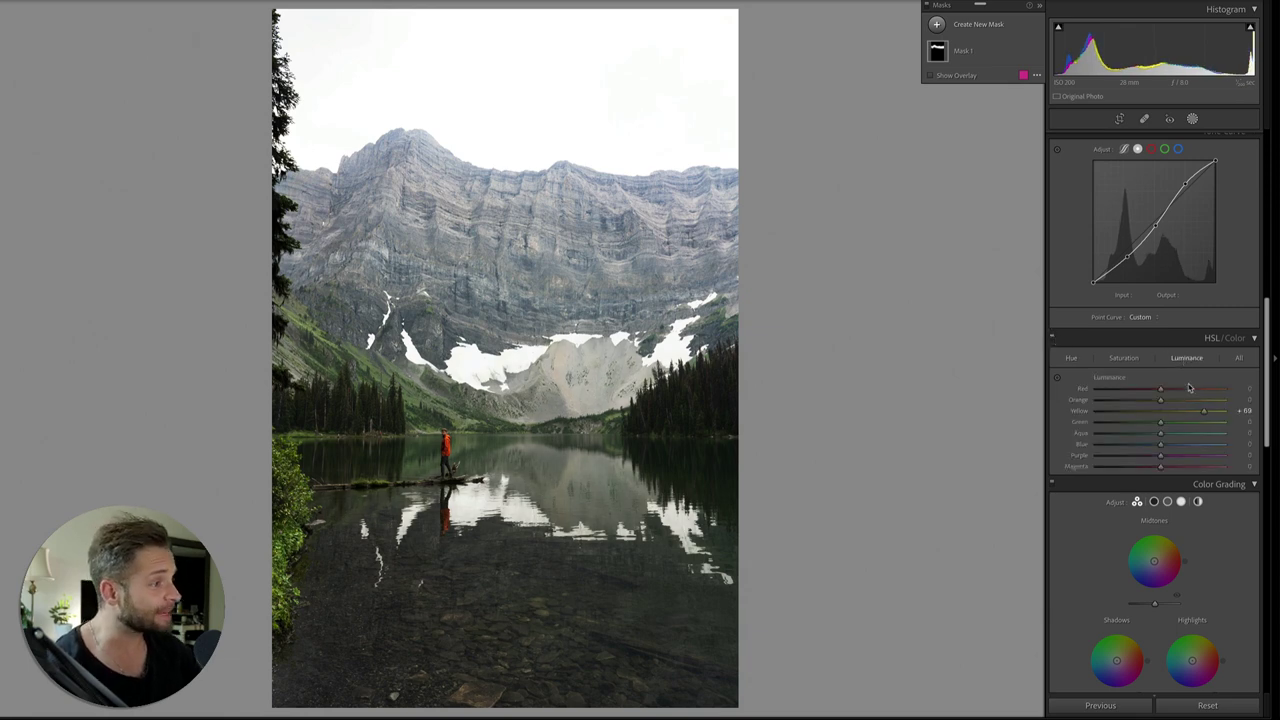
drag(1161, 421, 1183, 422)
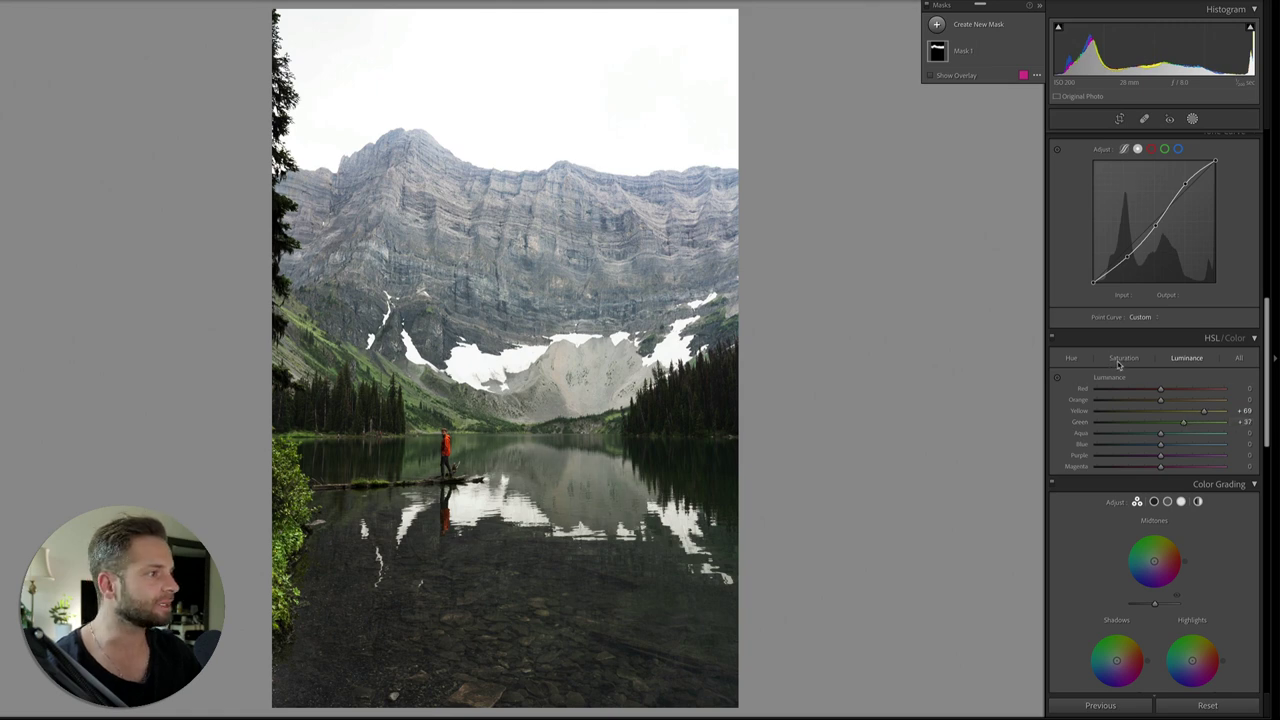
click(1123, 358)
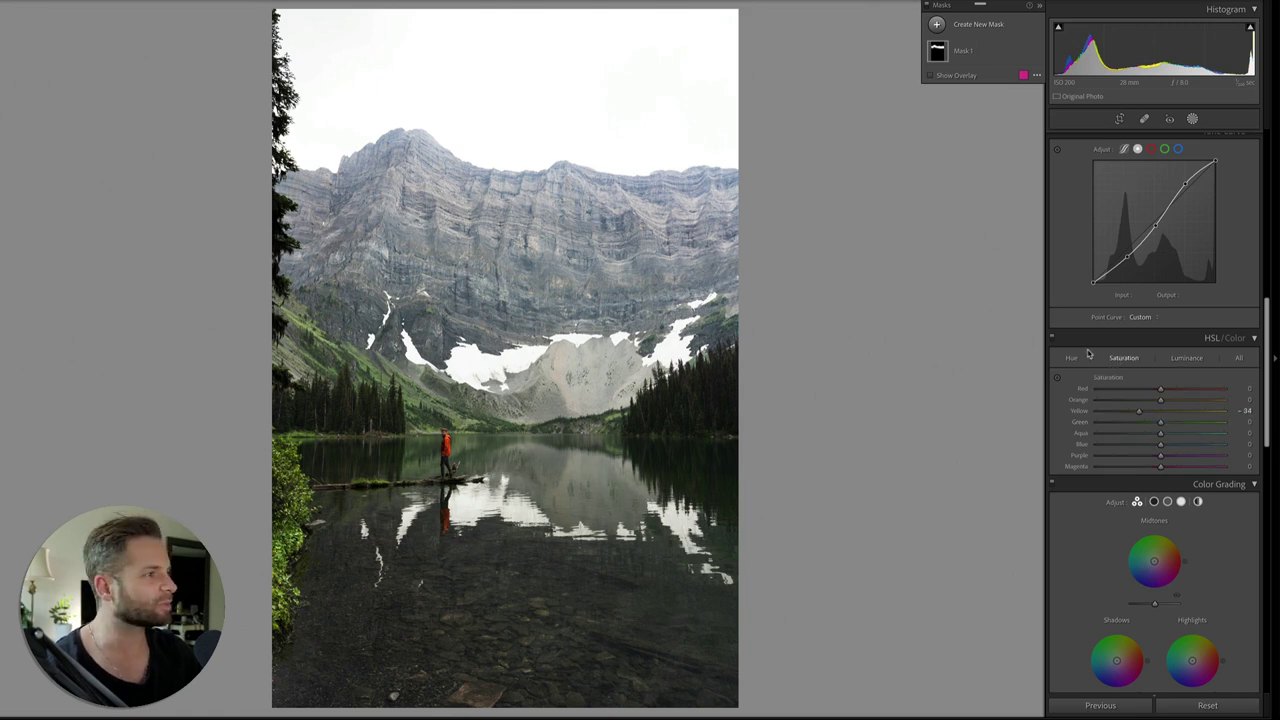
drag(1160, 410, 1138, 411)
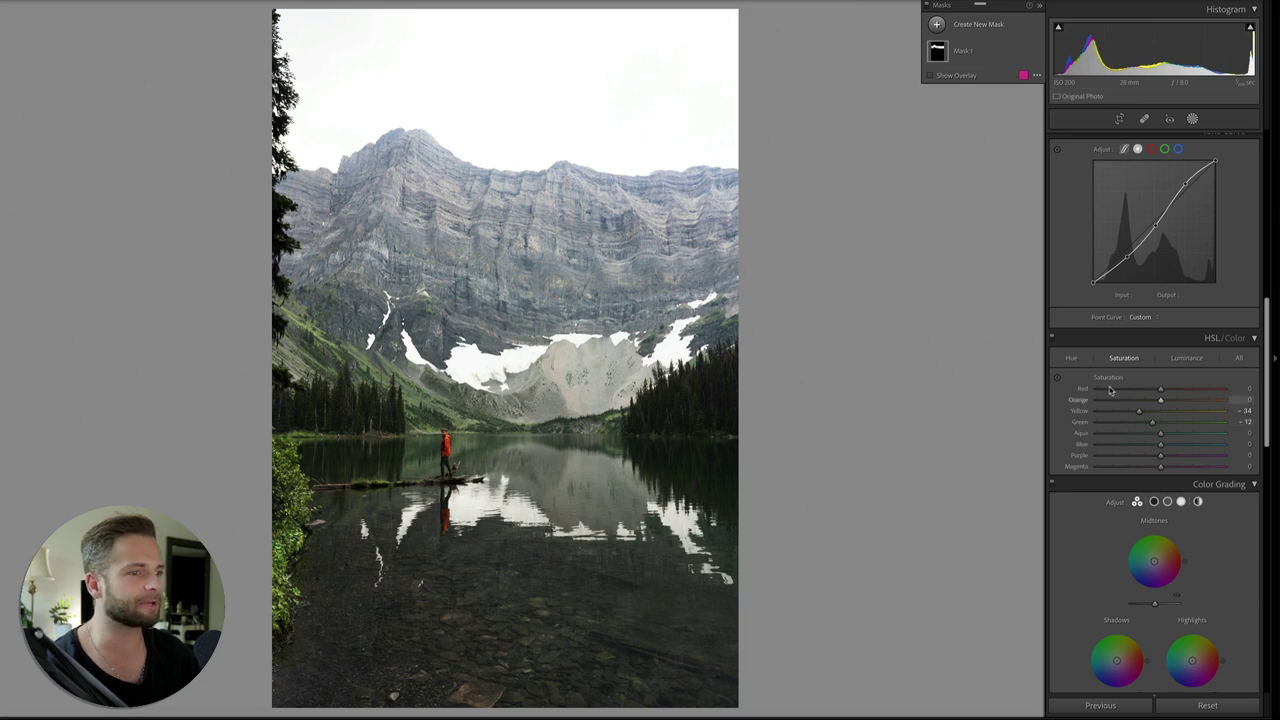
Step: Set the Green hue to +4 and repeatedly compare the photo with and without the HSL adjustments
click(1071, 358)
mouse_move(1160, 423)
mouse_down()
mouse_move(1206, 423)
mouse_move(1162, 424)
mouse_up()
click(1052, 339)
click(1052, 339)
click(1052, 339)
click(1052, 339)
click(1052, 339)
click(1052, 339)
click(1052, 339)
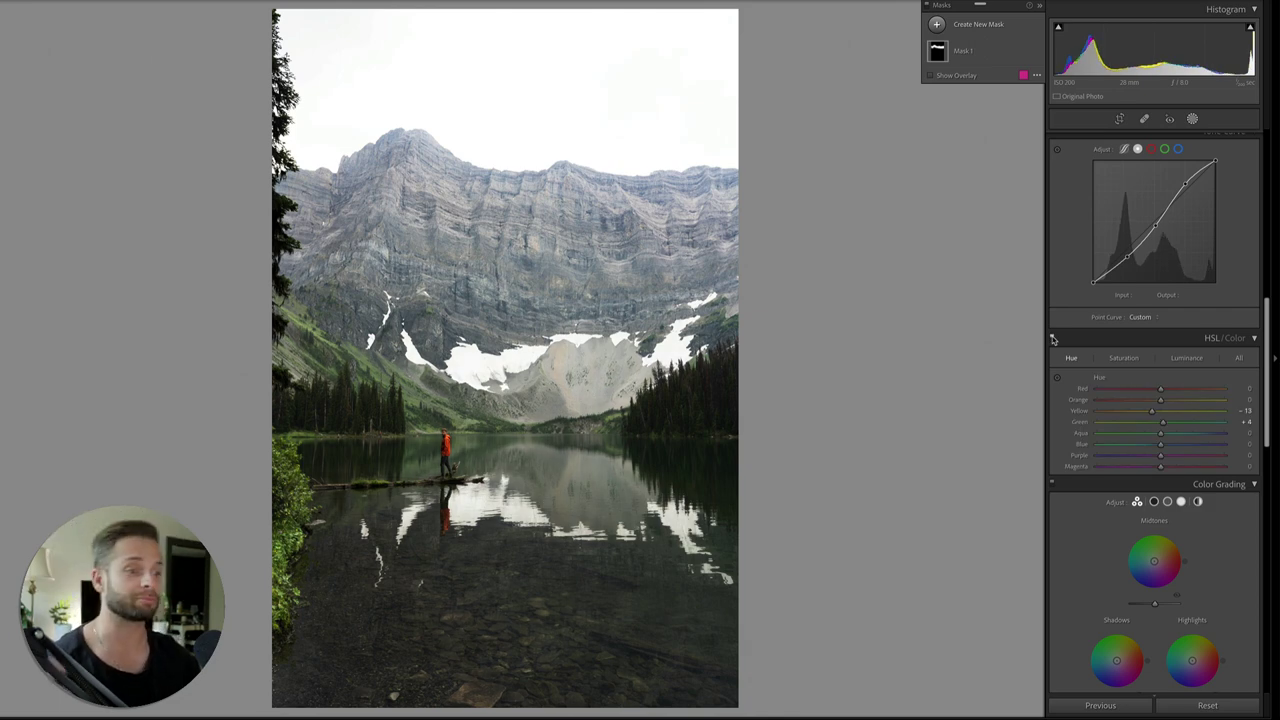
Step: Try lowering the Aqua and Blue saturation to -79 and Purple to -77, and undo all three changes
click(1124, 358)
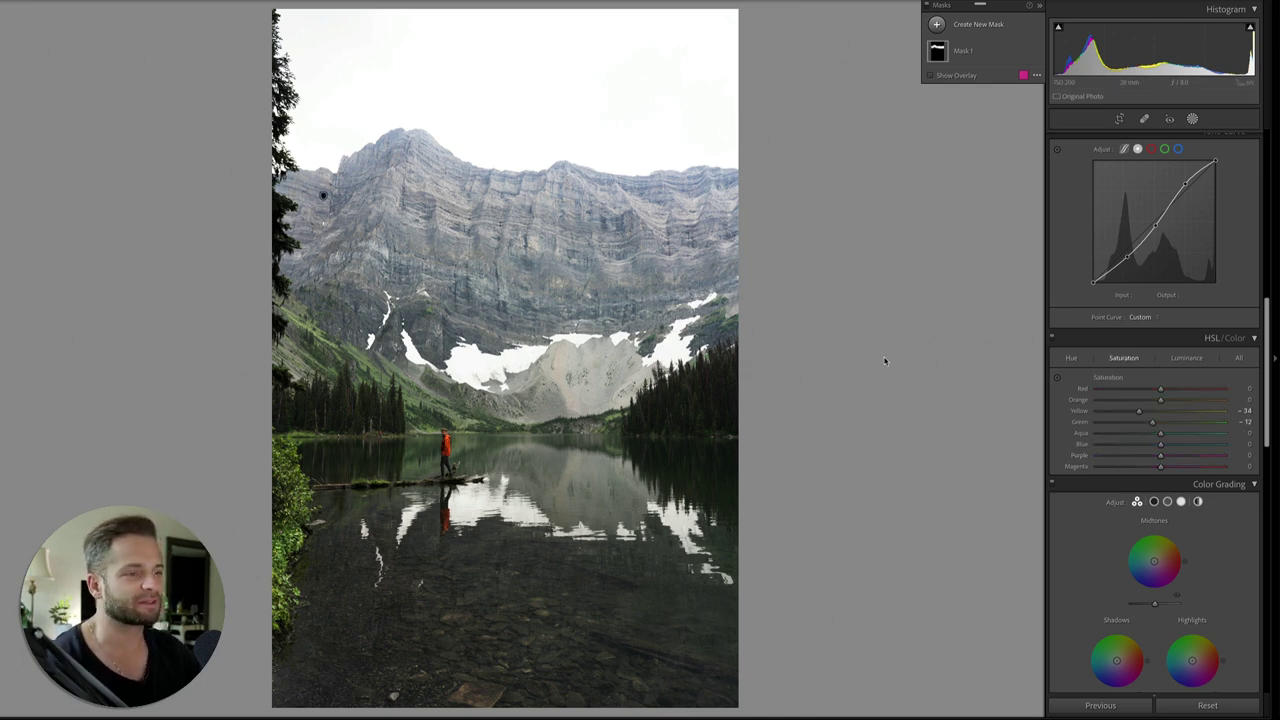
drag(1160, 433, 1110, 438)
click(1110, 444)
click(1111, 455)
key(ctrl+z)
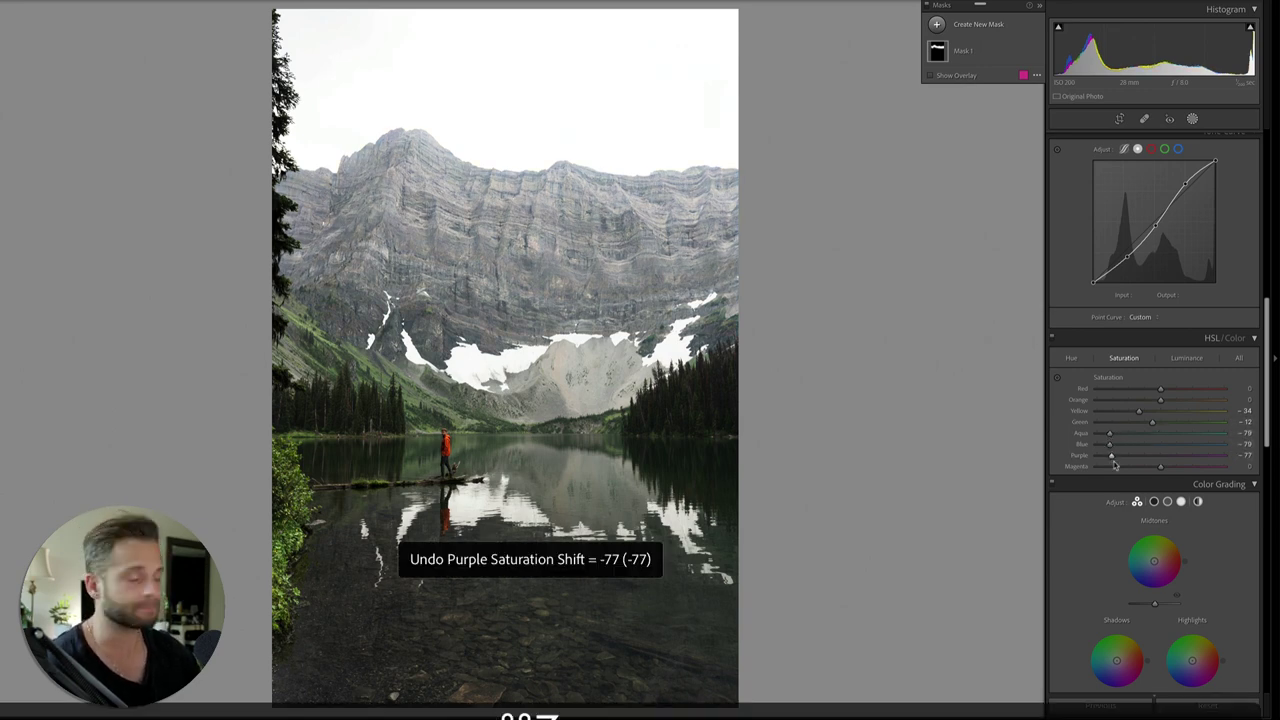
key(ctrl+z)
key(ctrl+z)
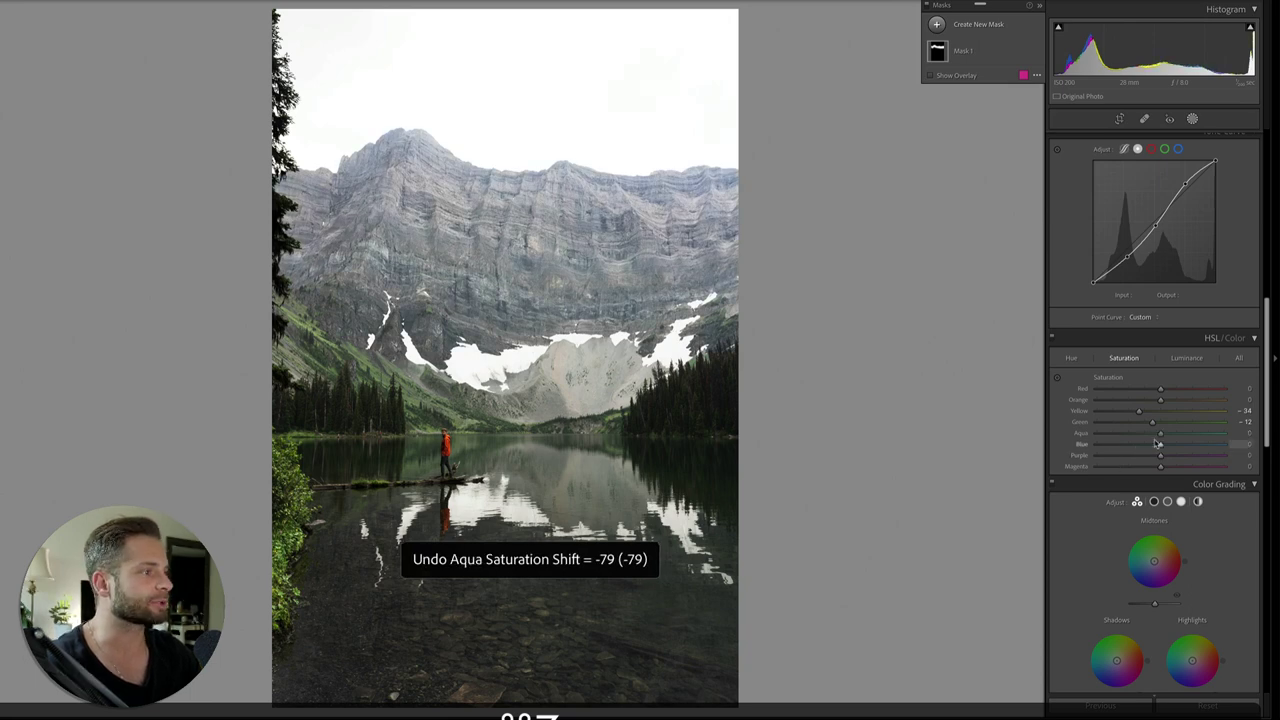
Step: Start a new brush mask, and go to the existing mask's pin on the mountain instead
key(k)
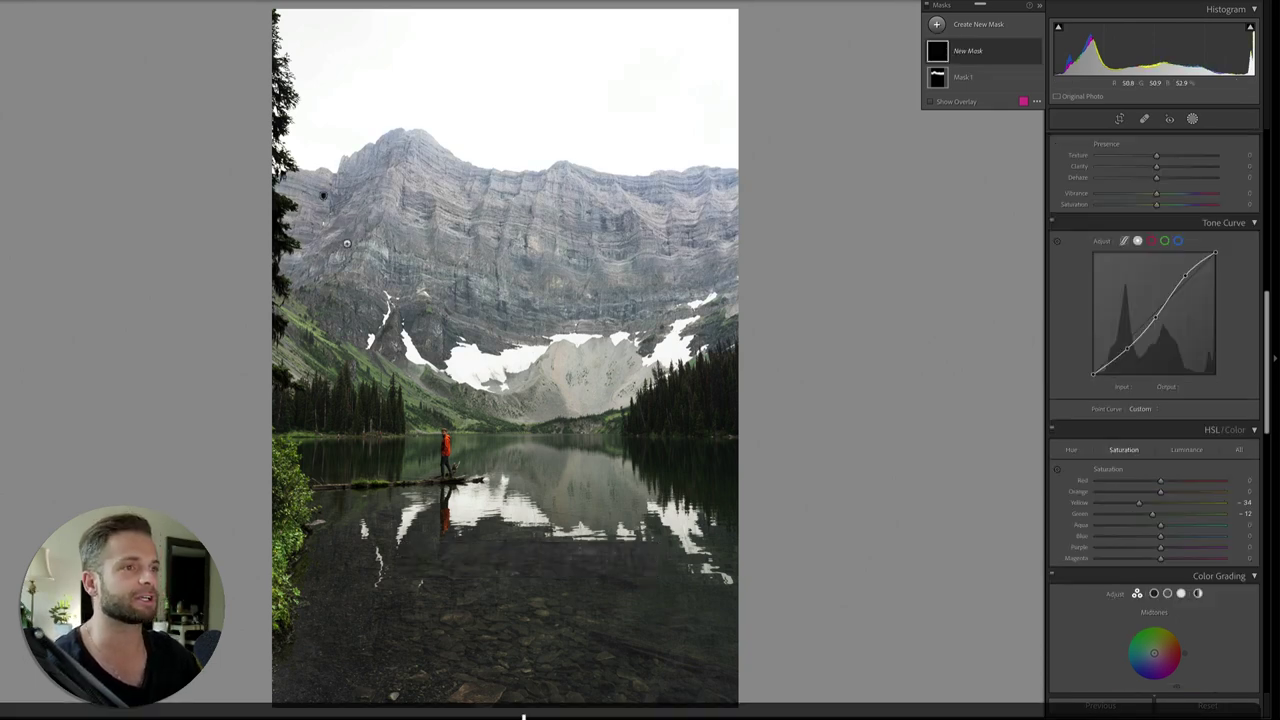
click(323, 197)
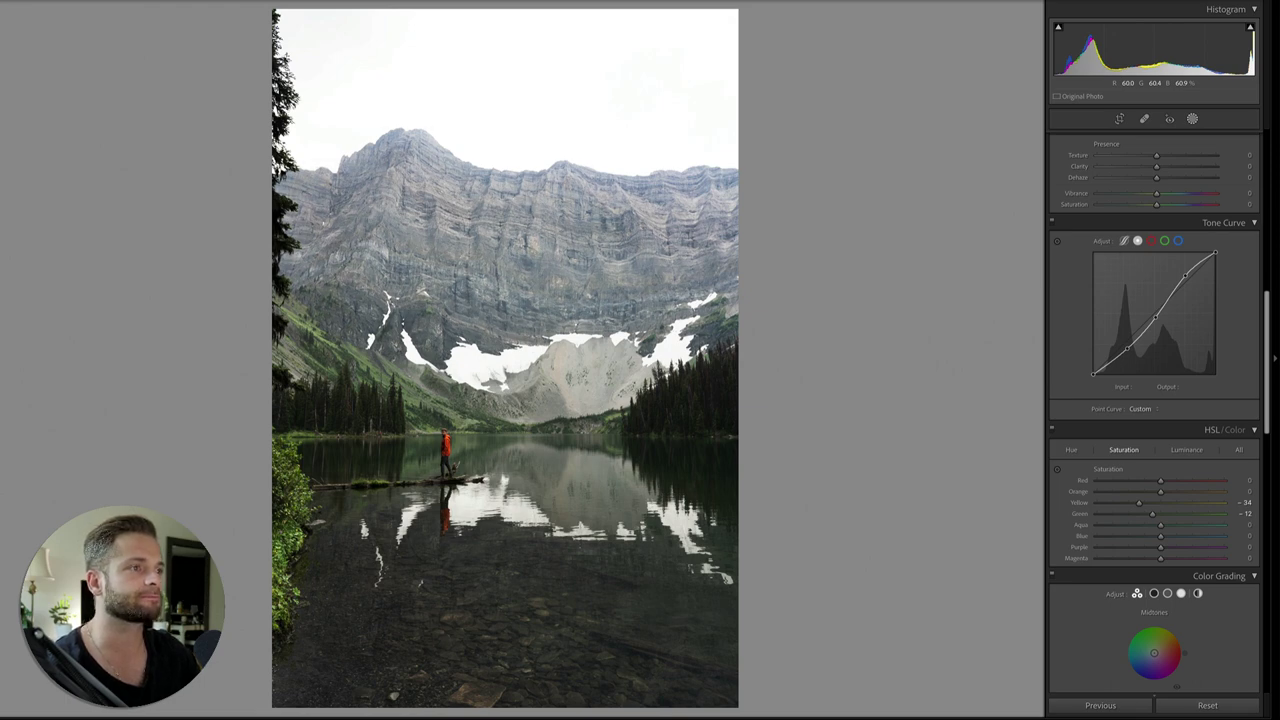
Step: Brush a new mask over the mountain face, reset its effect settings to zero and show the mask overlay
mouse_move(705, 180)
mouse_down()
mouse_move(660, 190)
mouse_move(586, 143)
mouse_up()
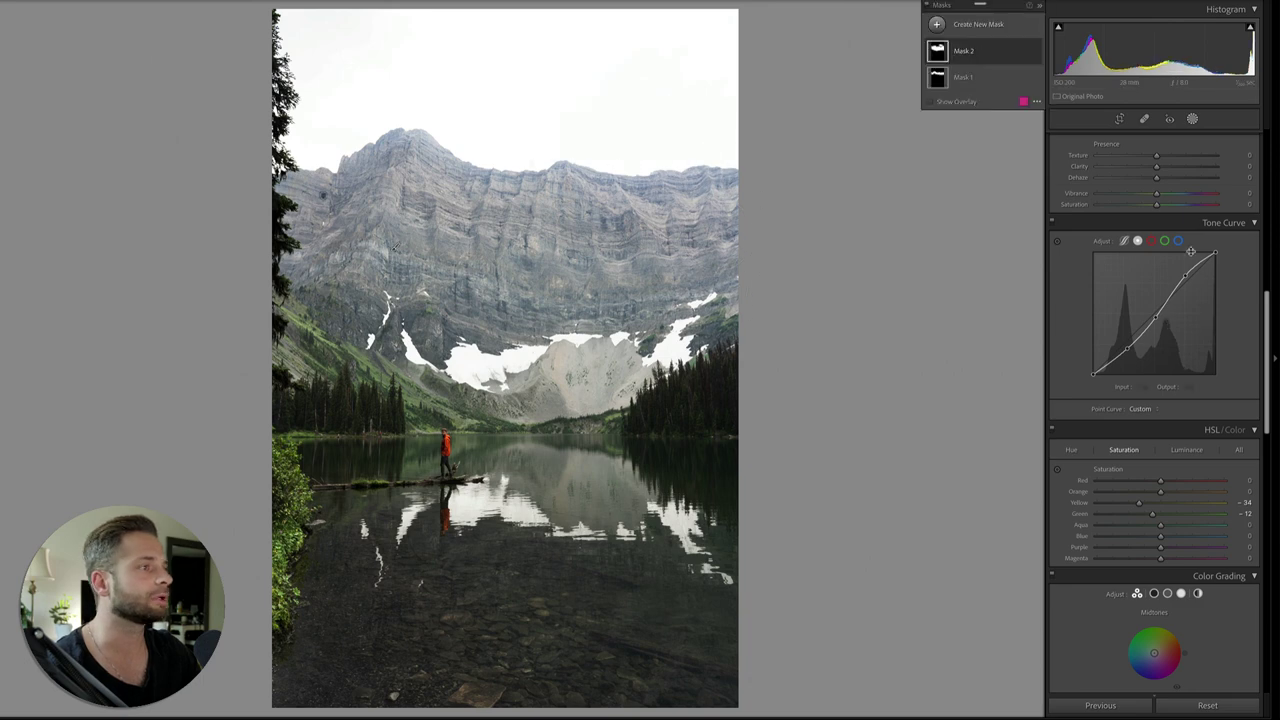
scroll(1222, 225, up, 3)
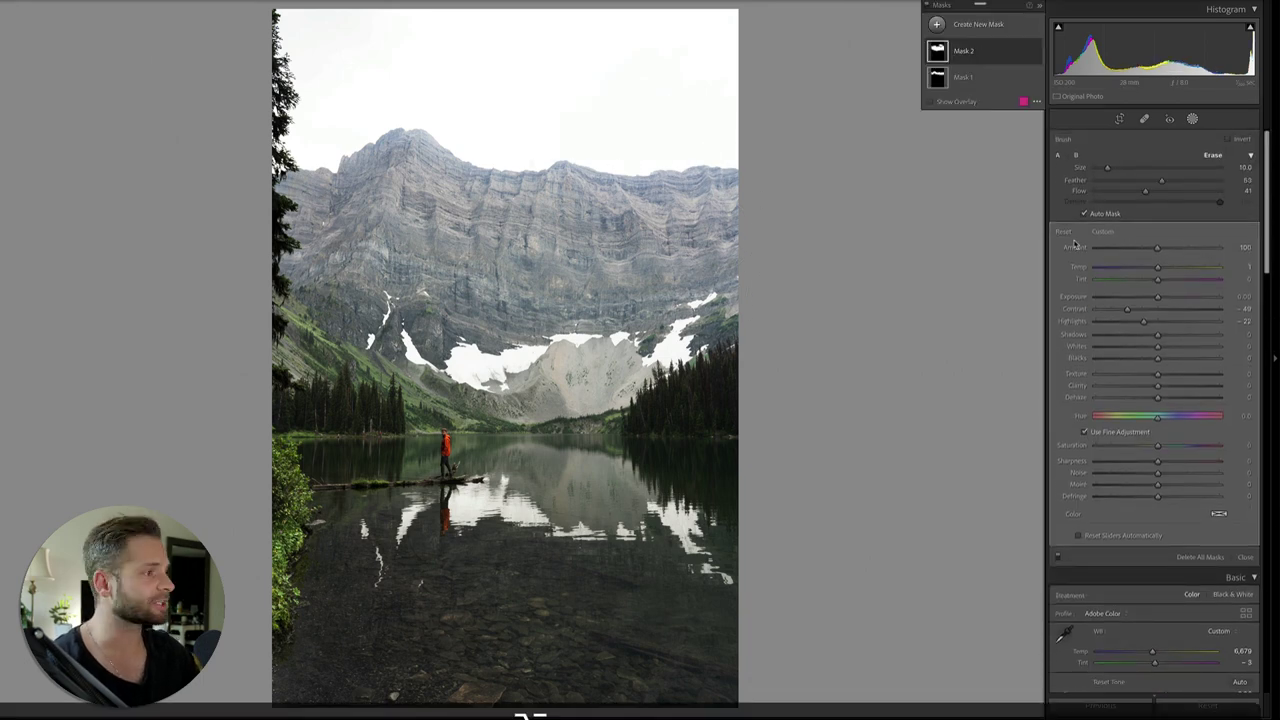
click(1065, 234)
key(o)
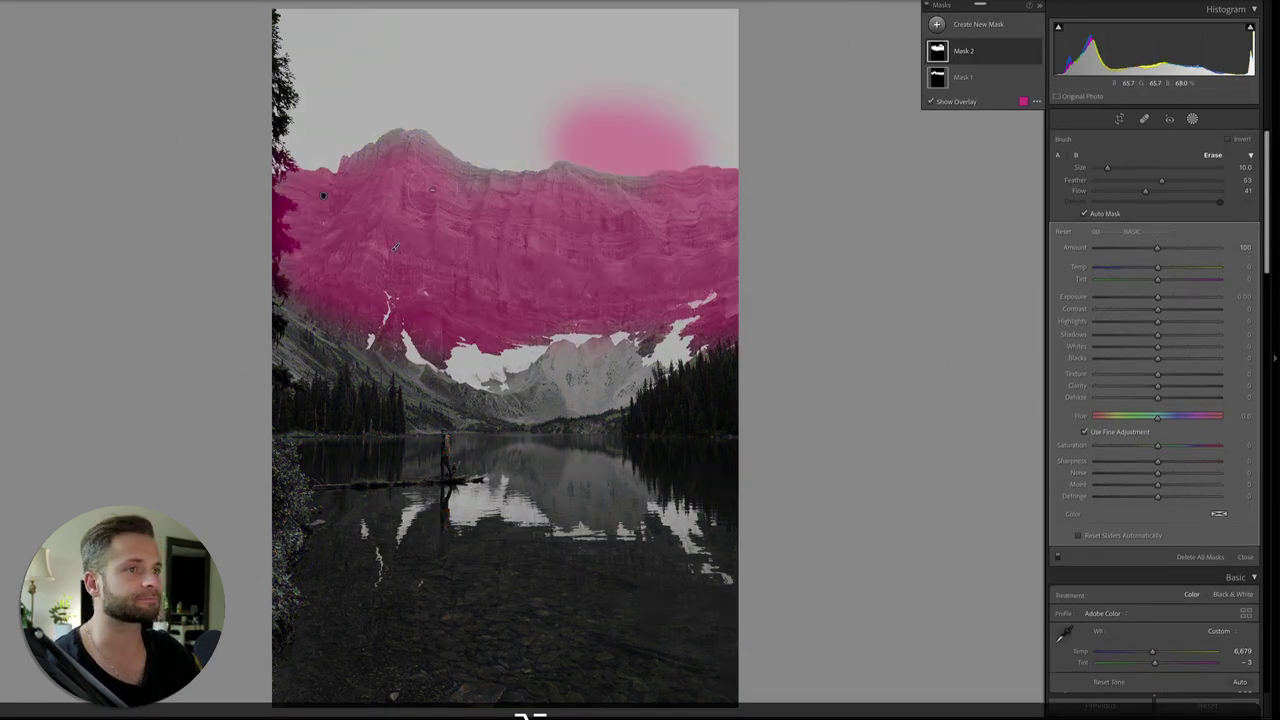
Step: Extend the mask along the mountain ridge and erase its spill over the sky, raising the eraser flow to 91
mouse_move(360, 140)
mouse_down()
mouse_move(498, 187)
mouse_move(630, 178)
mouse_up()
mouse_move(346, 130)
alt+mouse_down()
mouse_move(332, 127)
mouse_move(381, 127)
alt+mouse_up()
mouse_move(604, 102)
mouse_down()
mouse_move(623, 129)
mouse_move(595, 130)
mouse_up()
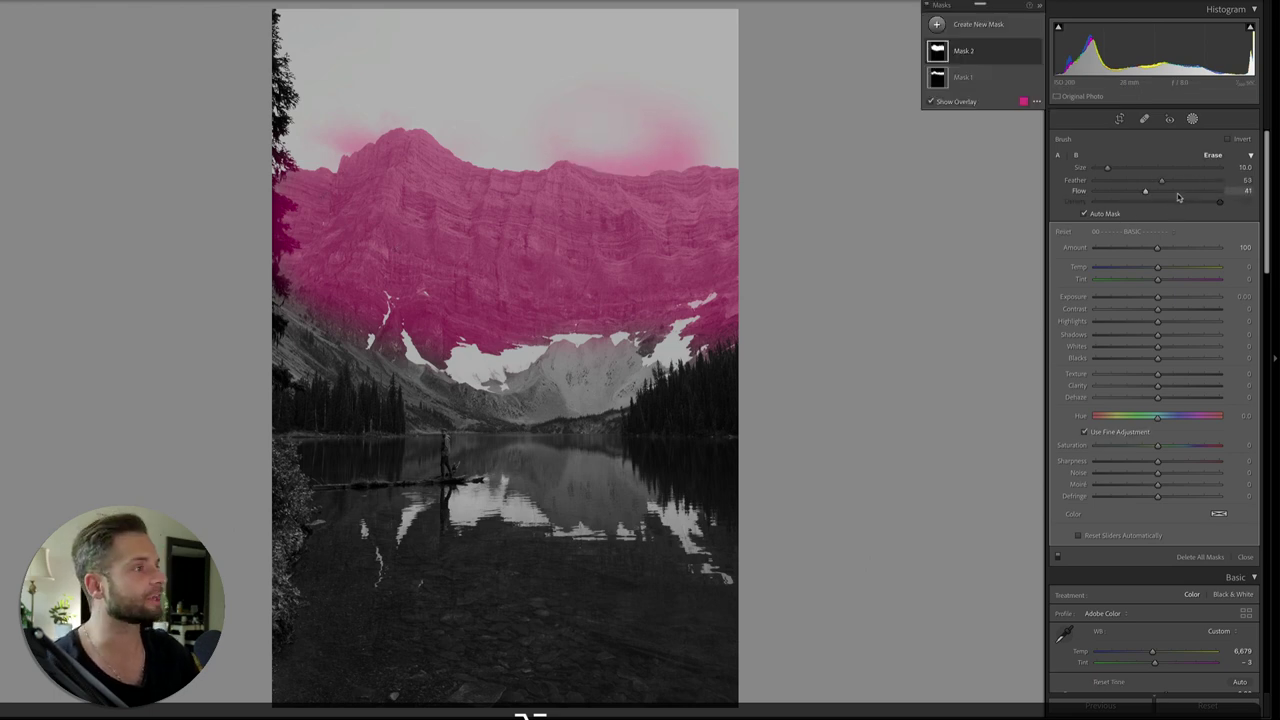
key(alt)
mouse_move(393, 104)
mouse_down()
mouse_move(321, 125)
mouse_move(393, 98)
mouse_move(358, 123)
mouse_up()
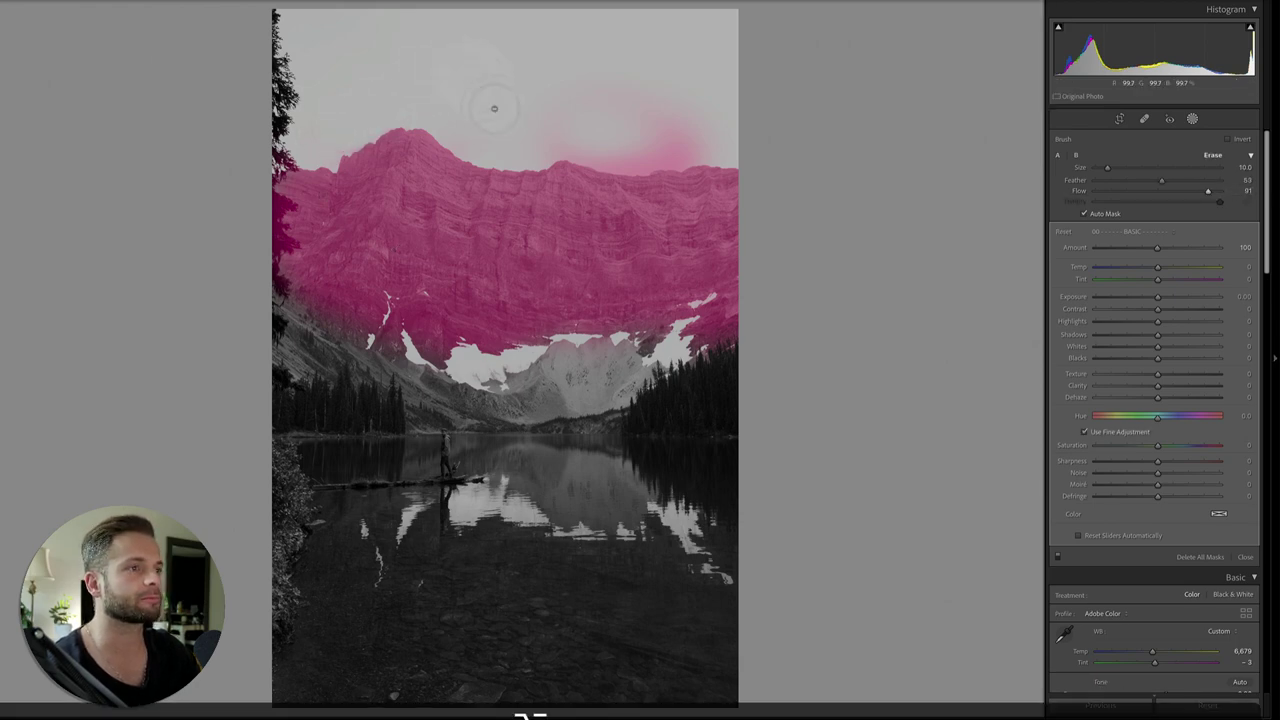
mouse_move(502, 121)
mouse_down()
mouse_move(567, 139)
mouse_move(626, 112)
mouse_up()
mouse_move(519, 102)
mouse_down()
mouse_move(663, 117)
mouse_move(690, 136)
mouse_move(579, 140)
mouse_move(656, 156)
mouse_move(720, 138)
mouse_up()
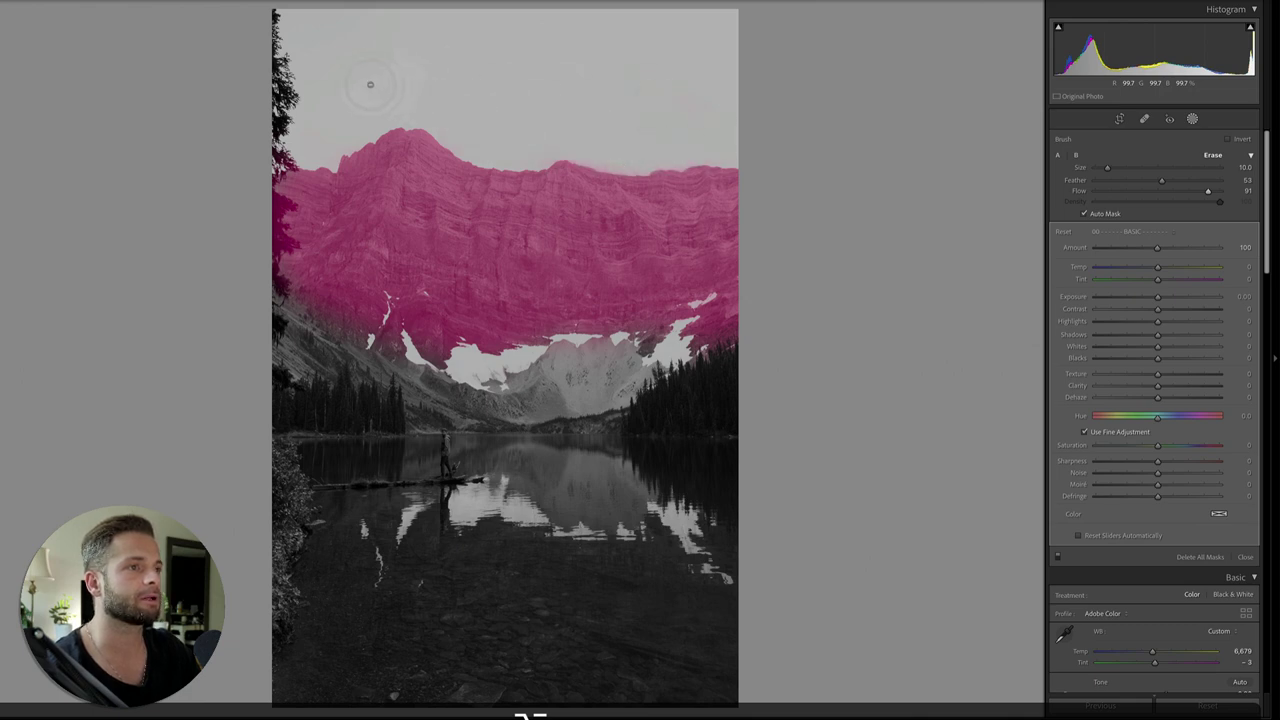
drag(318, 148, 336, 116)
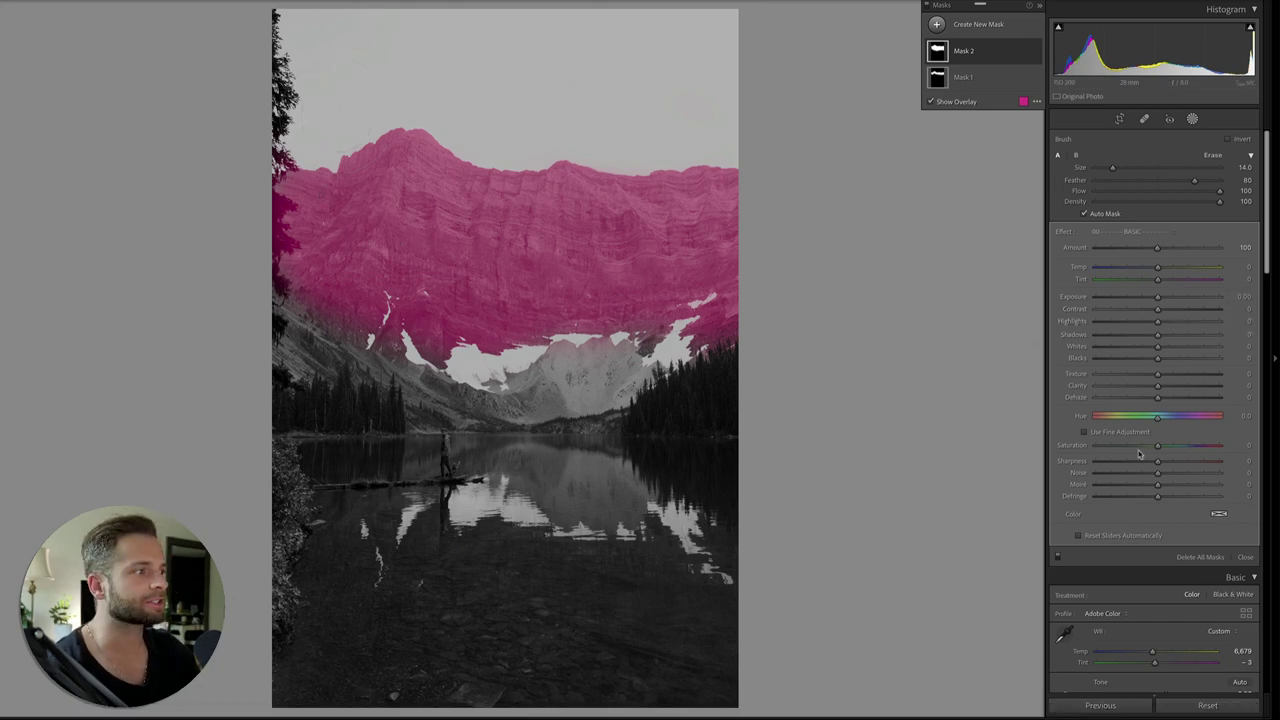
Step: Set the mountain mask's Saturation to -39, Temp to 5, Highlights to -33 and Dehaze to 7
mouse_move(1157, 446)
mouse_down()
mouse_move(1118, 450)
mouse_move(1134, 449)
mouse_up()
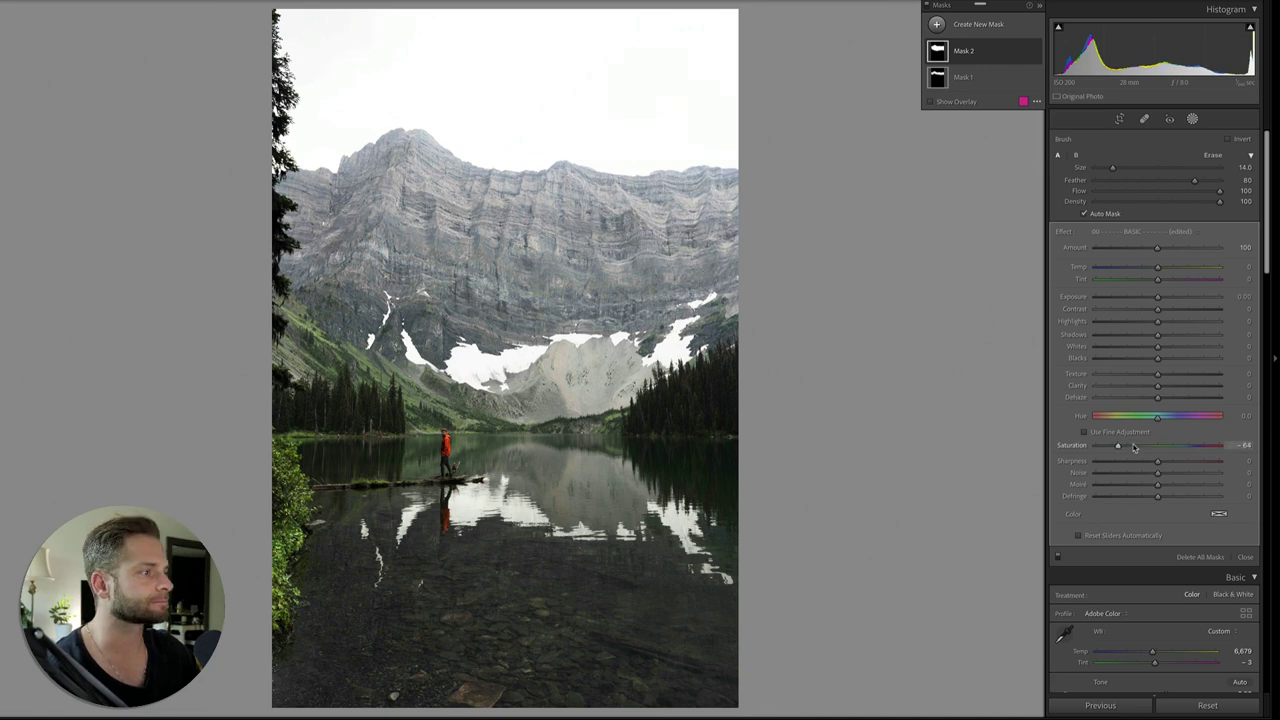
click(1167, 268)
drag(1167, 268, 1163, 268)
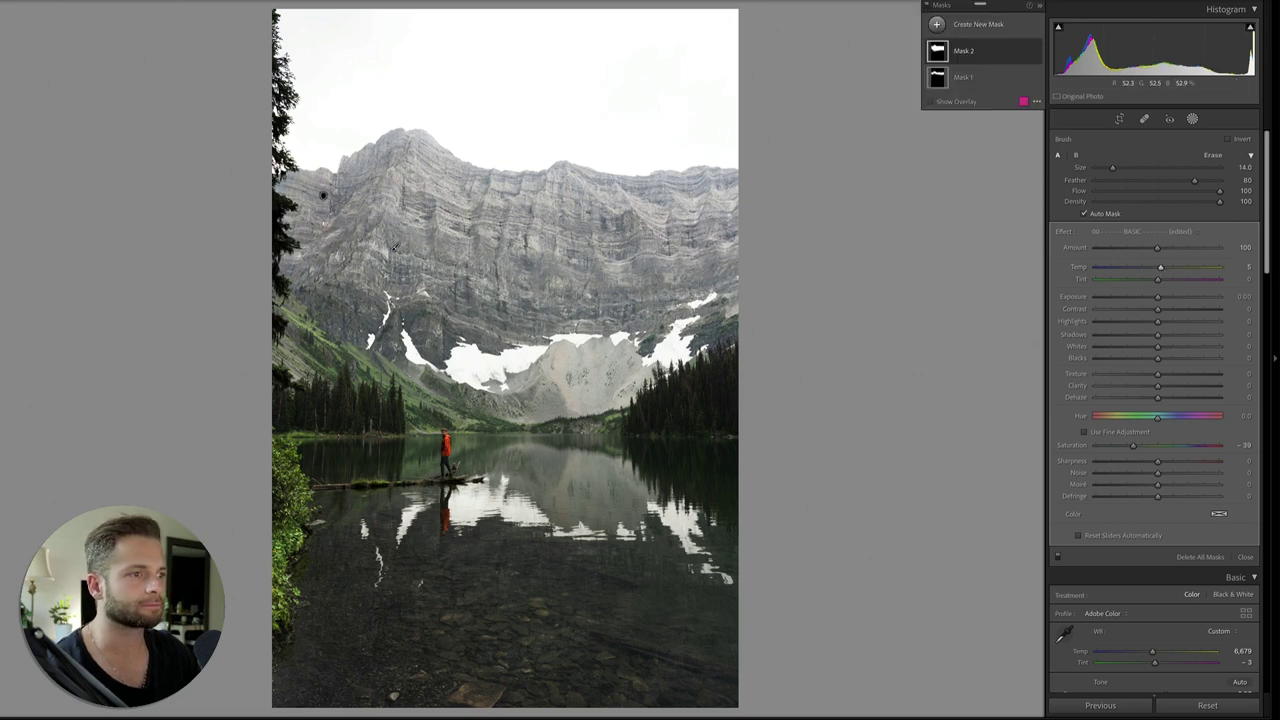
click(1134, 322)
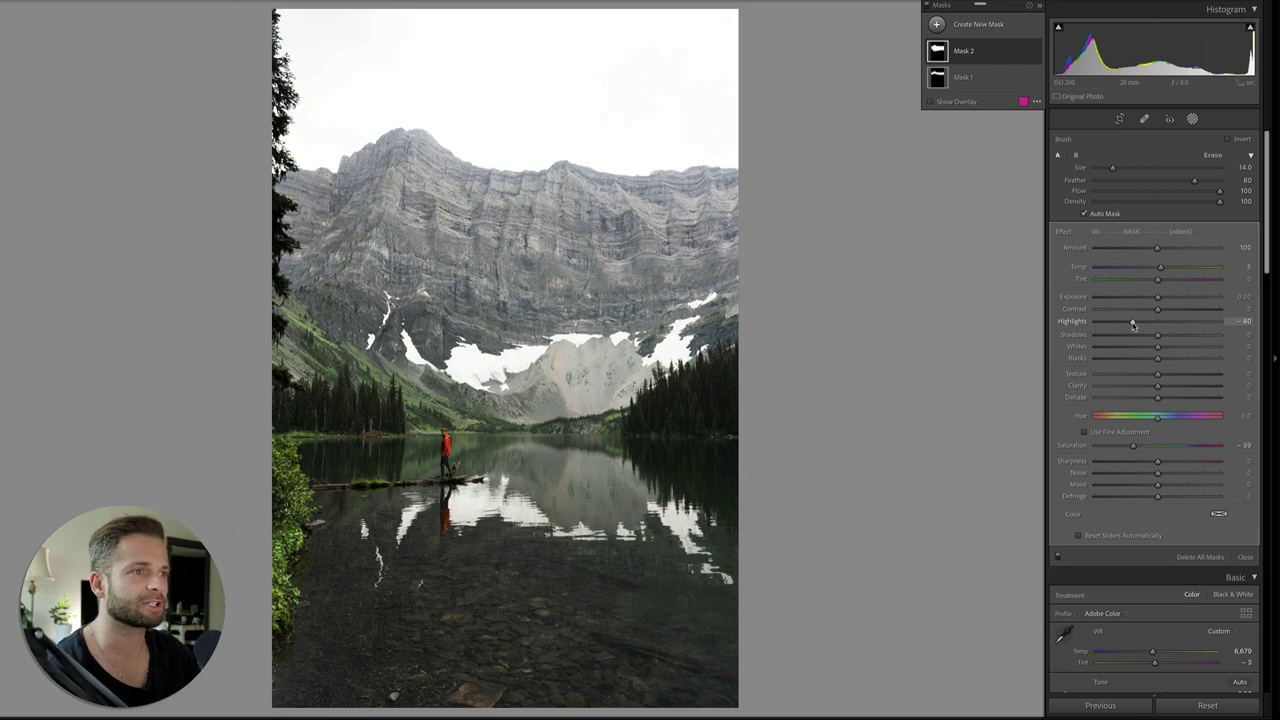
click(1165, 398)
drag(1165, 398, 1162, 400)
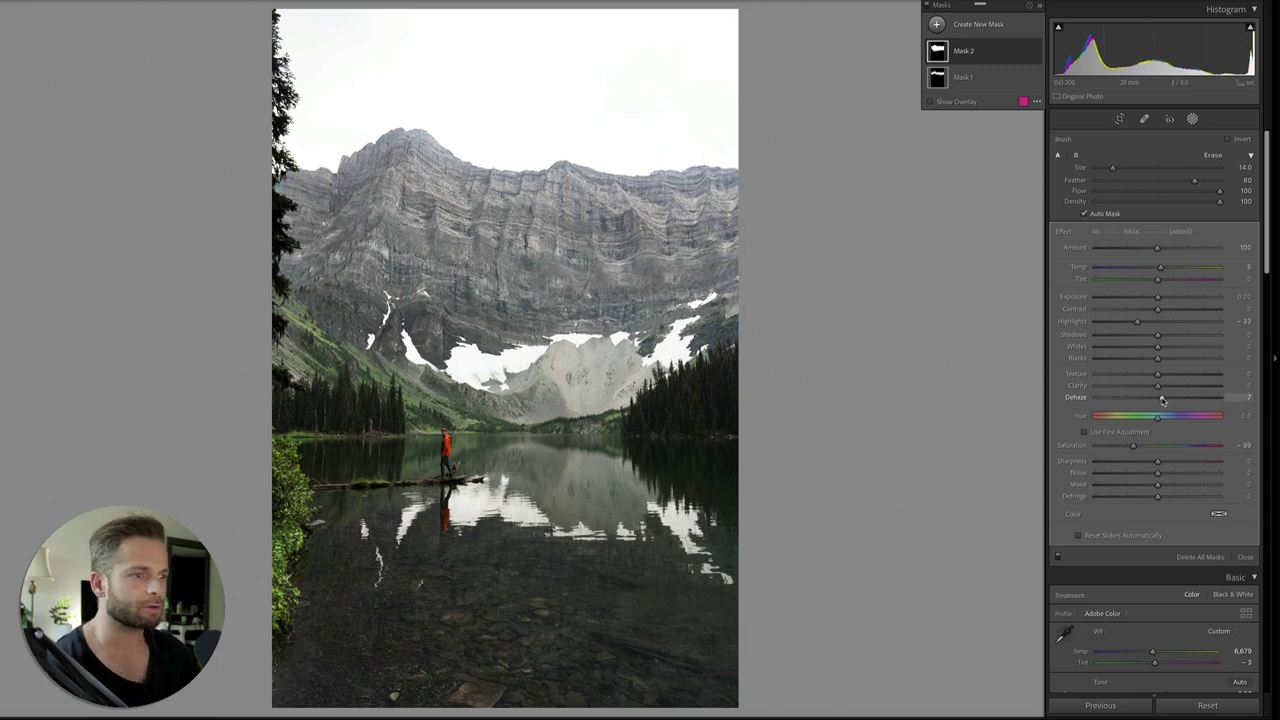
Step: Create another brush mask and paint the foreground lake water with a size 25 brush
key(k)
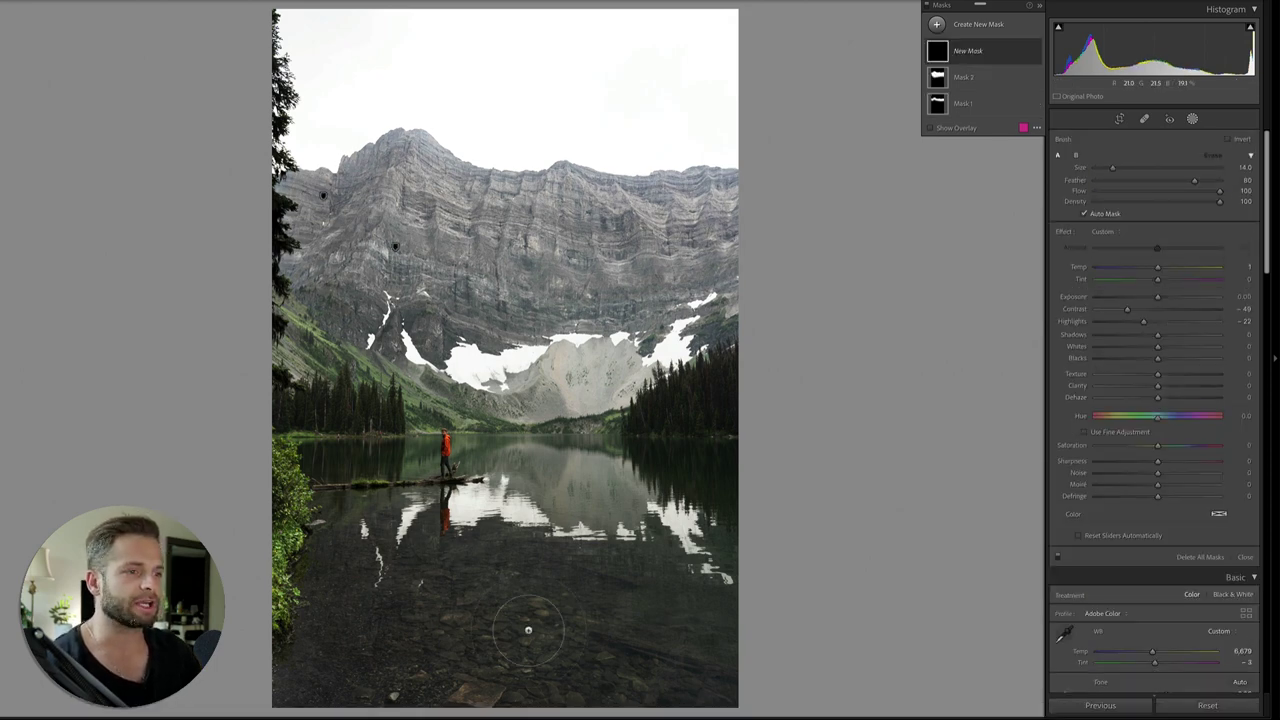
key(z)
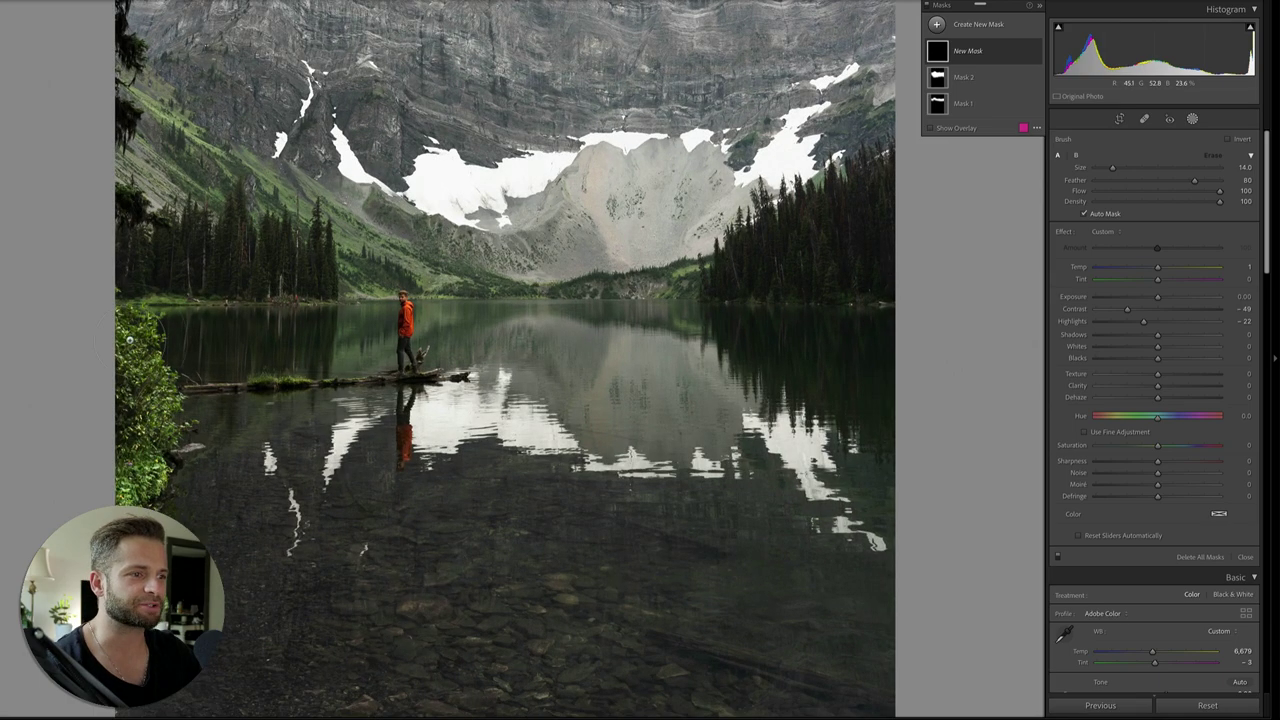
scroll(130, 300, down, 5)
scroll(130, 300, up, 3)
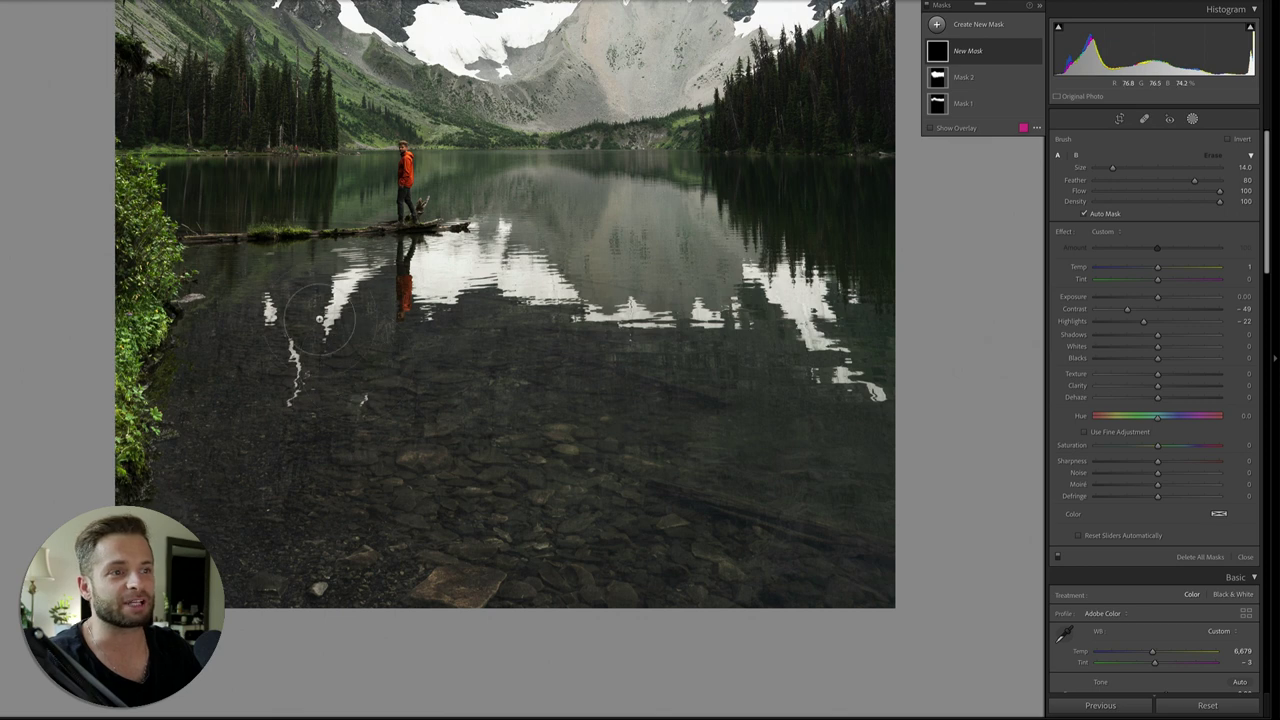
scroll(319, 319, up, 5)
drag(240, 460, 243, 529)
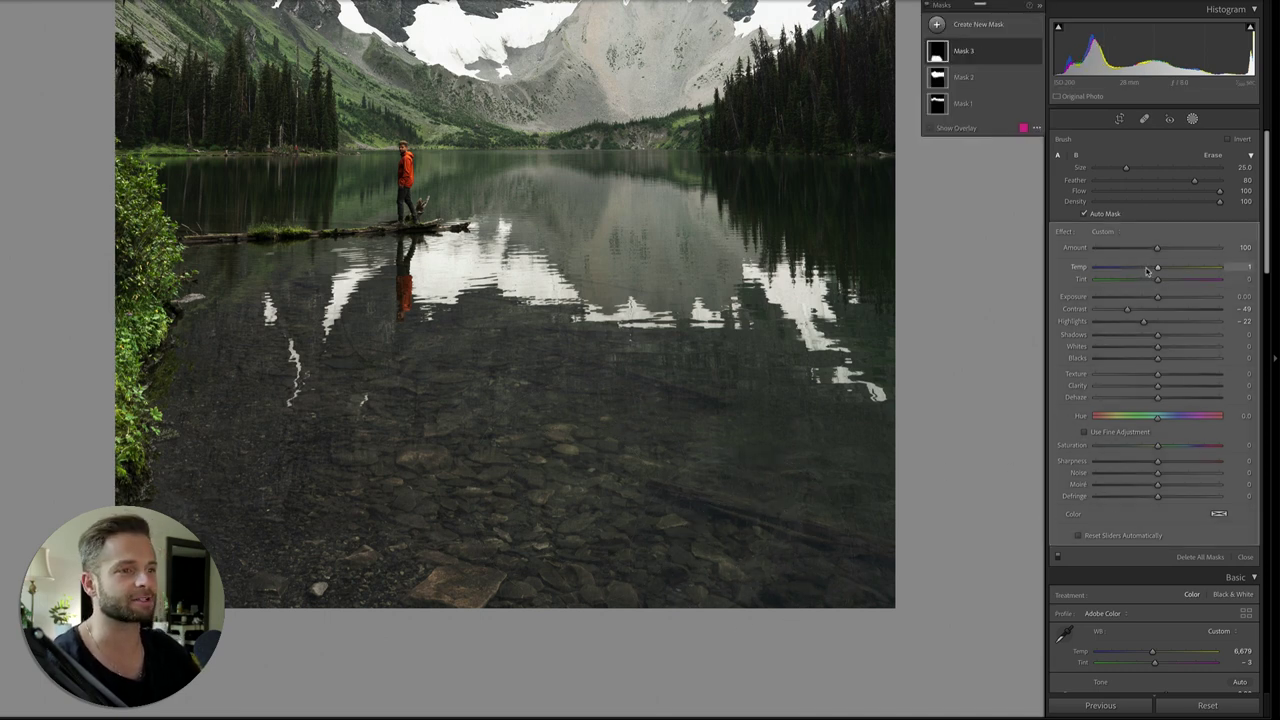
Step: Set the lake mask's Temp to -2 and Tint to -43 for a green water tone
drag(1148, 271, 1146, 271)
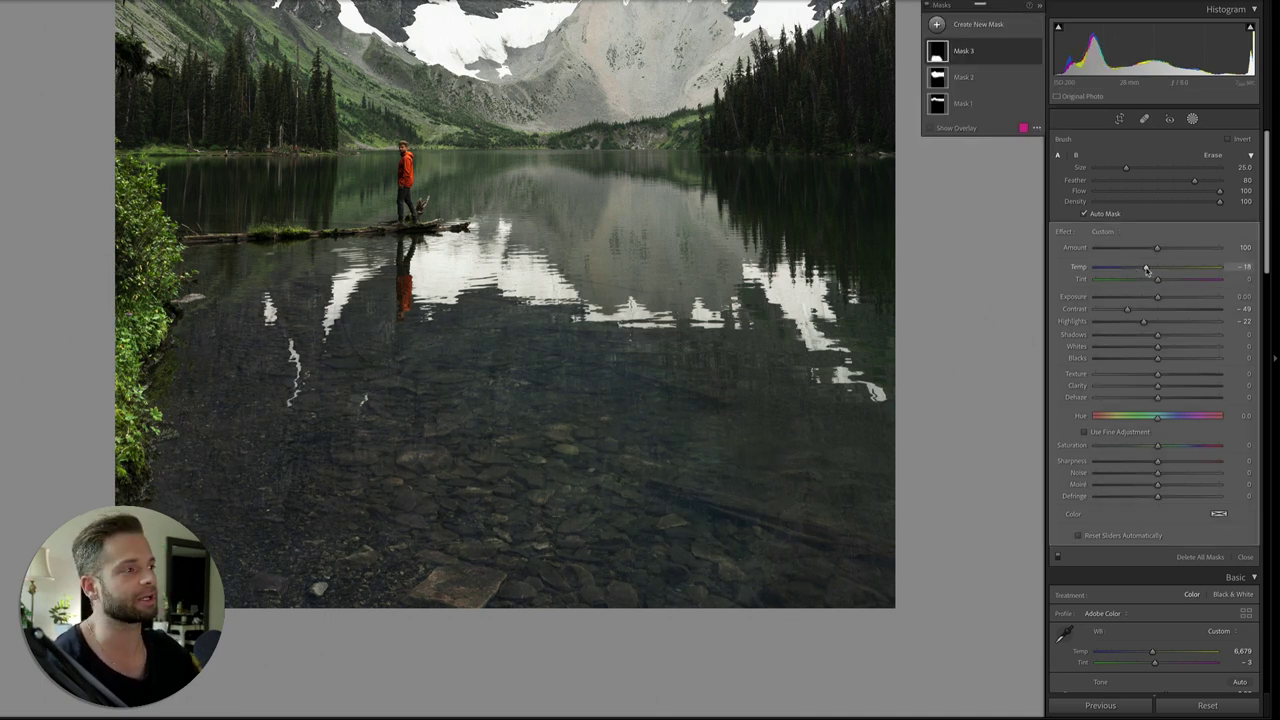
click(1147, 281)
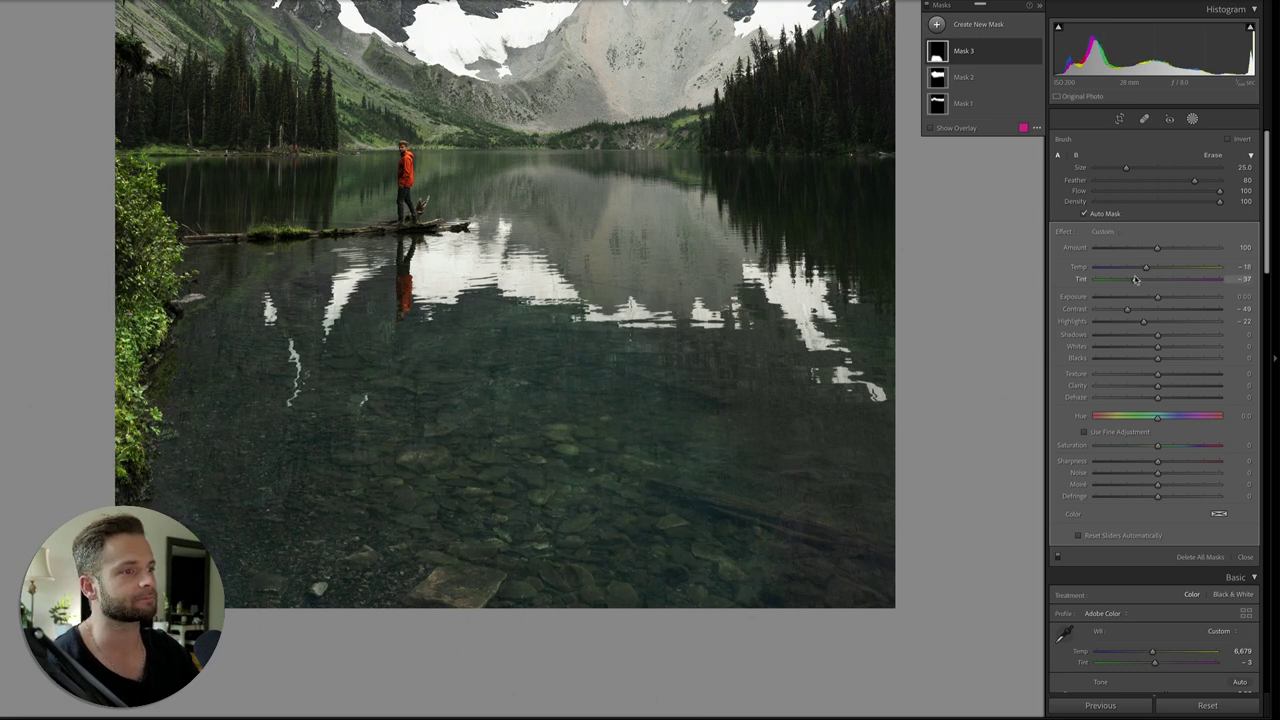
mouse_move(1147, 268)
mouse_down()
mouse_move(1157, 271)
mouse_move(1131, 283)
mouse_up()
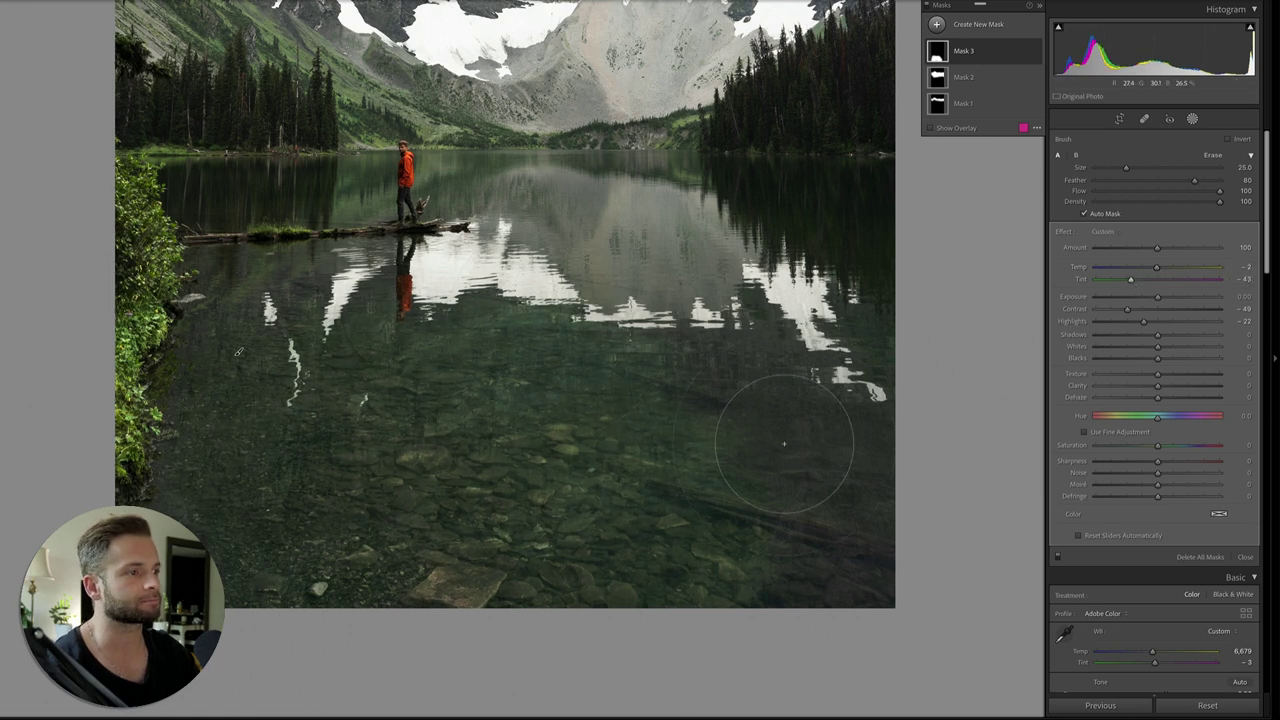
Step: Extend the lake mask over the remaining water and the mountain reflection, and set its Temp to 3 and Tint to -68
mouse_move(808, 518)
mouse_down()
mouse_move(895, 547)
mouse_move(888, 556)
mouse_move(771, 406)
mouse_move(860, 455)
mouse_up()
scroll(642, 340, down, 3)
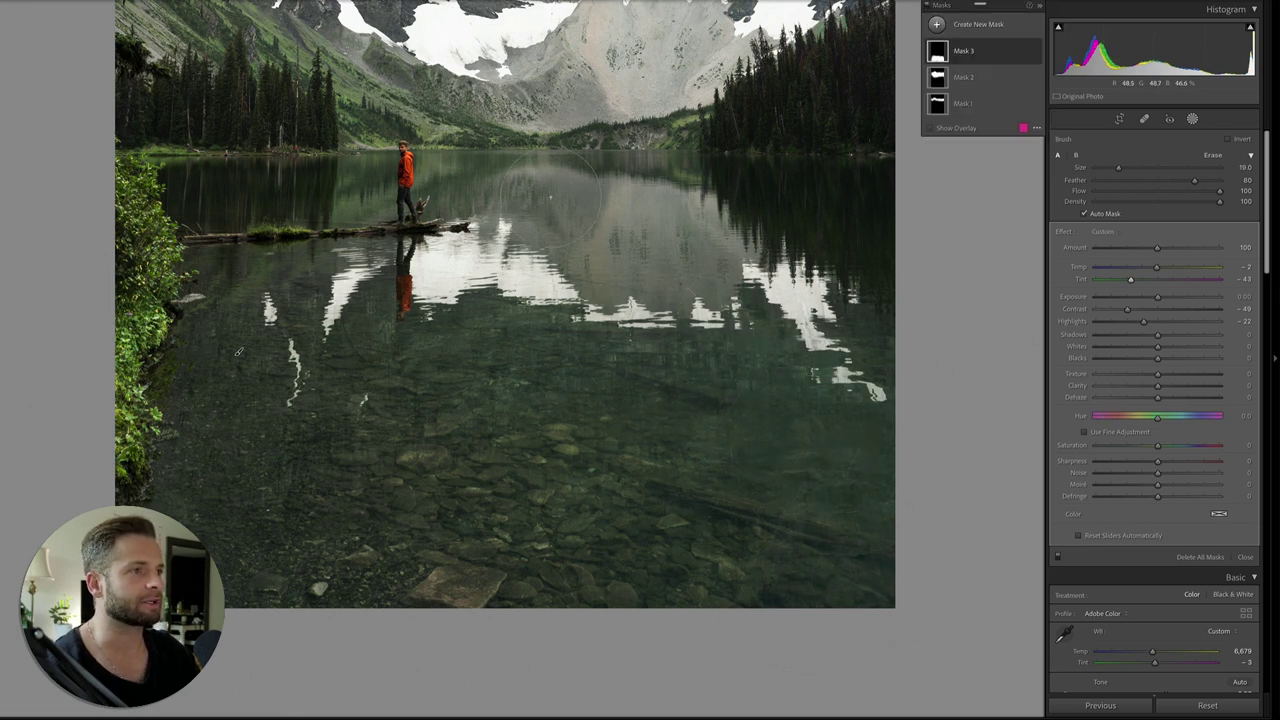
mouse_move(525, 228)
mouse_down()
mouse_move(585, 262)
mouse_move(600, 228)
mouse_move(556, 189)
mouse_move(705, 255)
mouse_up()
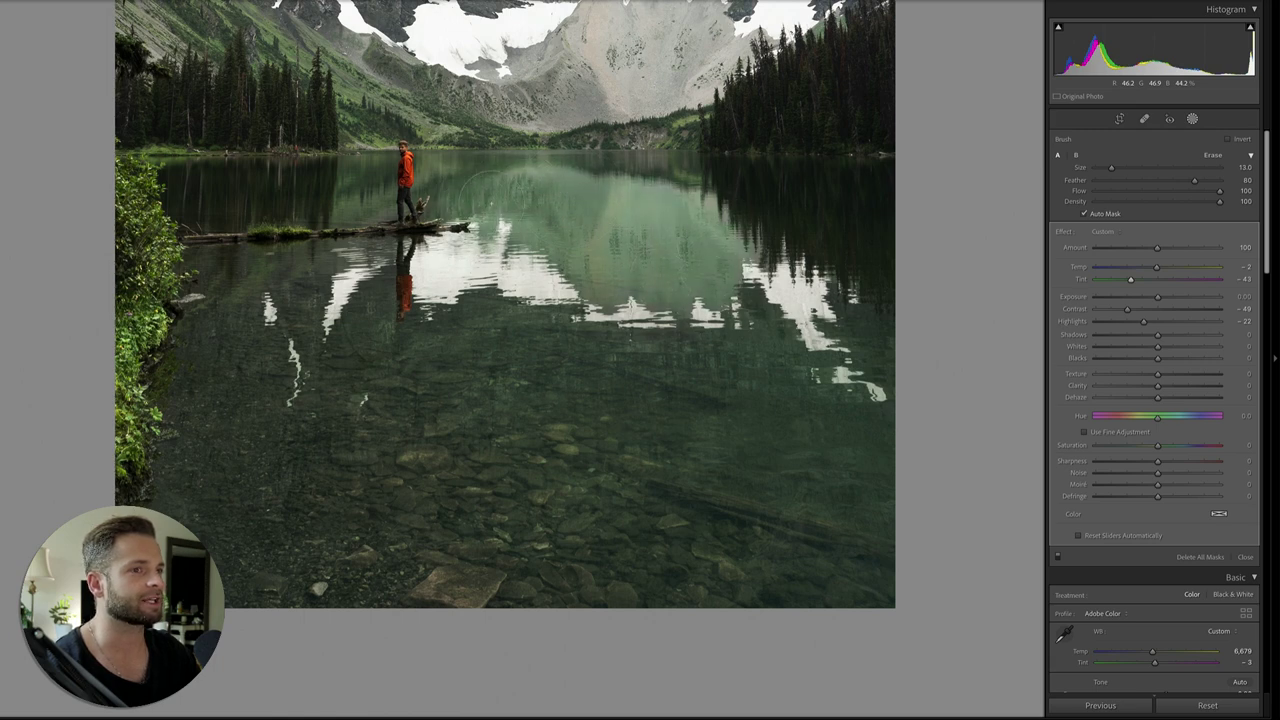
mouse_move(249, 281)
mouse_down()
mouse_move(228, 526)
mouse_move(180, 570)
mouse_move(172, 494)
mouse_move(191, 351)
mouse_up()
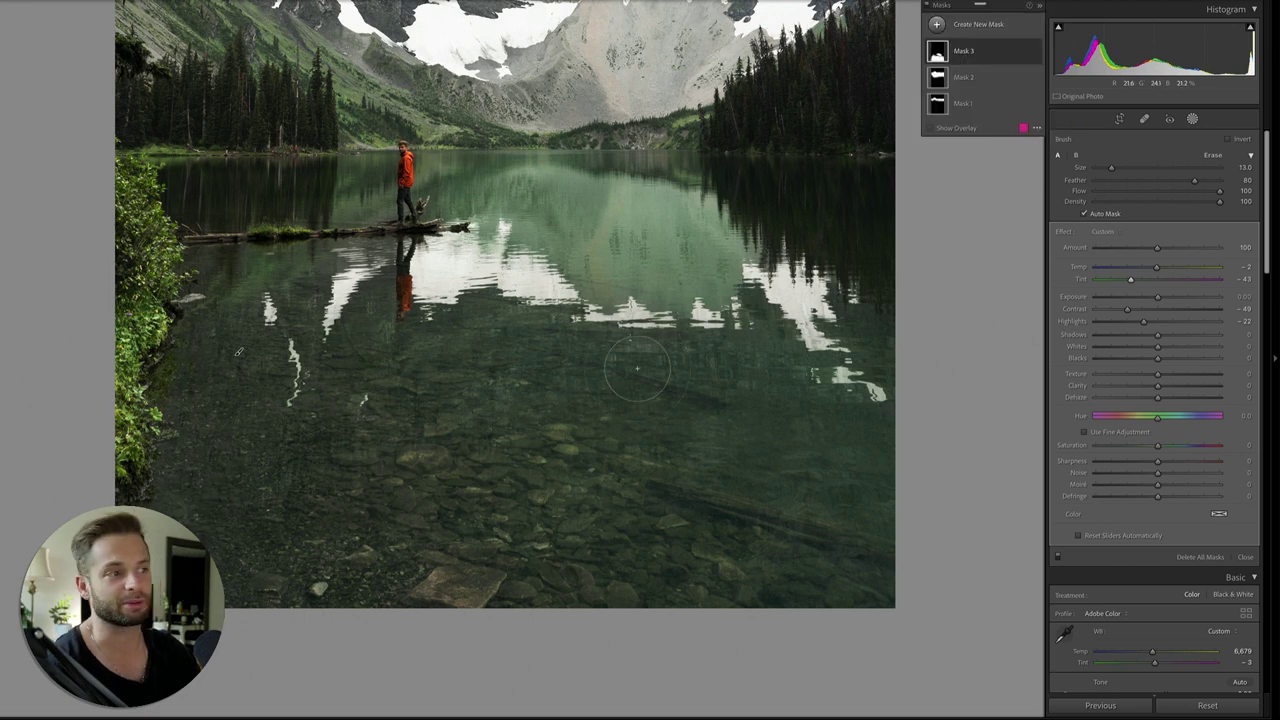
mouse_move(1127, 282)
mouse_down()
mouse_move(1115, 281)
mouse_move(1160, 268)
mouse_up()
click(1148, 268)
Step: Soften the lake mask over the reflection and open water by erasing with size 21, flow 37 and Auto Mask off
key(alt)
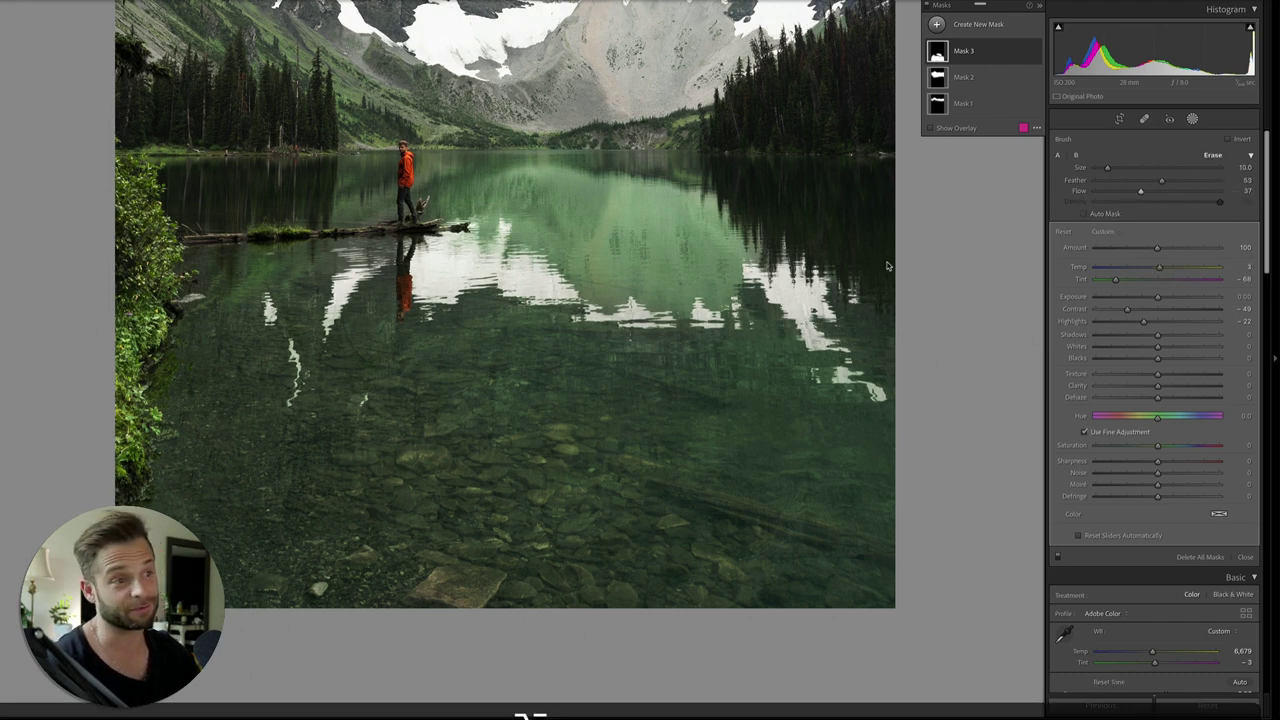
scroll(492, 190, up, 5)
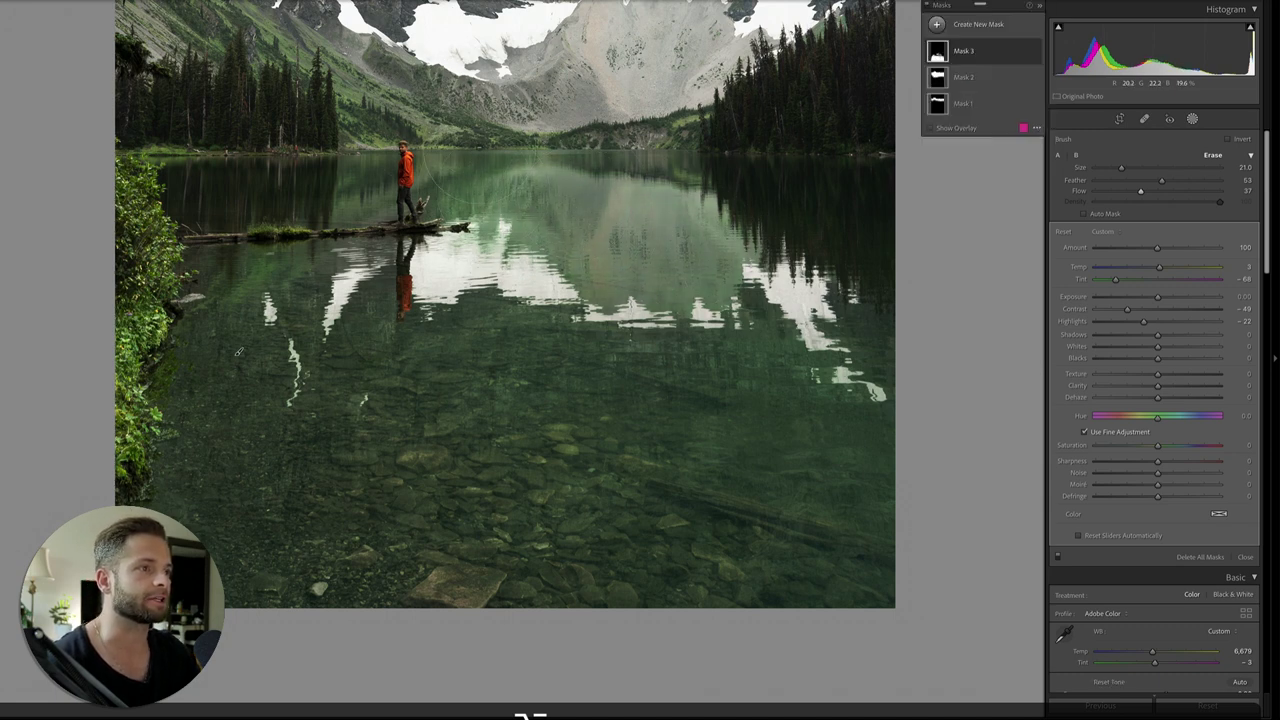
mouse_move(422, 174)
mouse_down()
mouse_move(475, 240)
mouse_move(600, 255)
mouse_move(700, 245)
mouse_up()
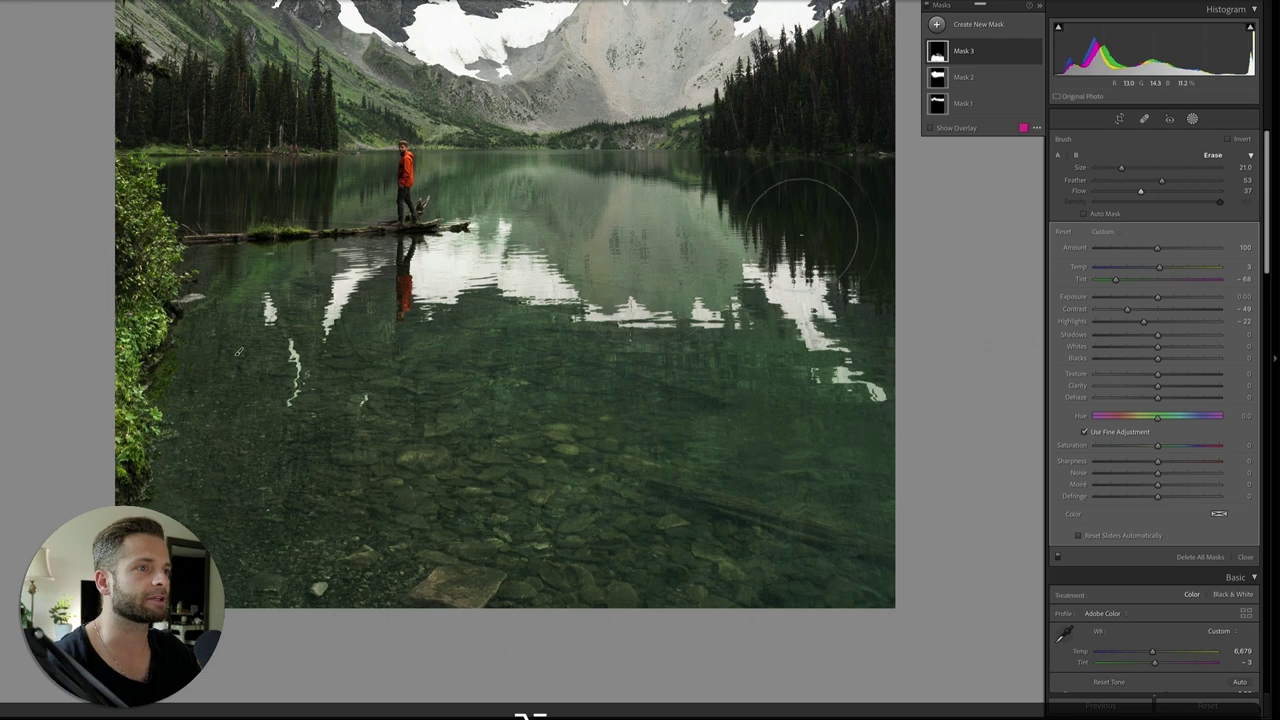
click(880, 242)
mouse_move(822, 626)
mouse_down()
mouse_move(894, 694)
mouse_move(950, 672)
mouse_up()
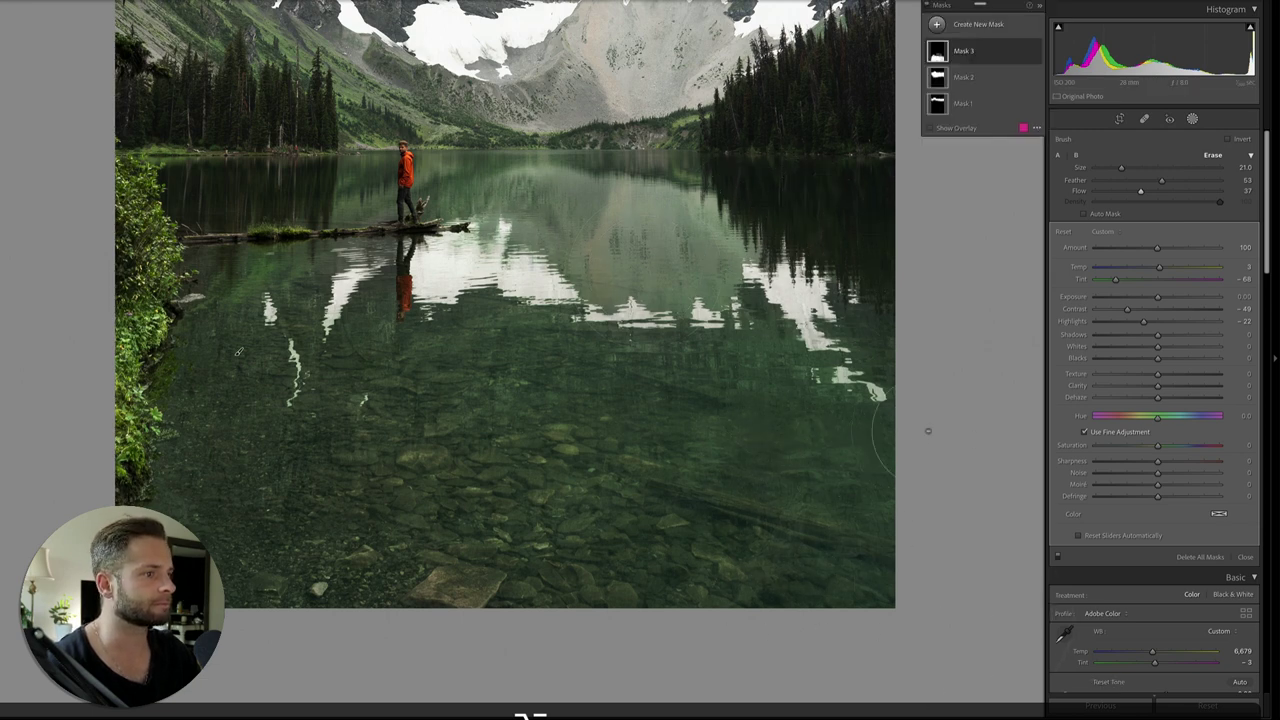
mouse_move(893, 340)
mouse_down()
mouse_move(885, 513)
mouse_move(788, 427)
mouse_move(682, 400)
mouse_move(638, 498)
mouse_up()
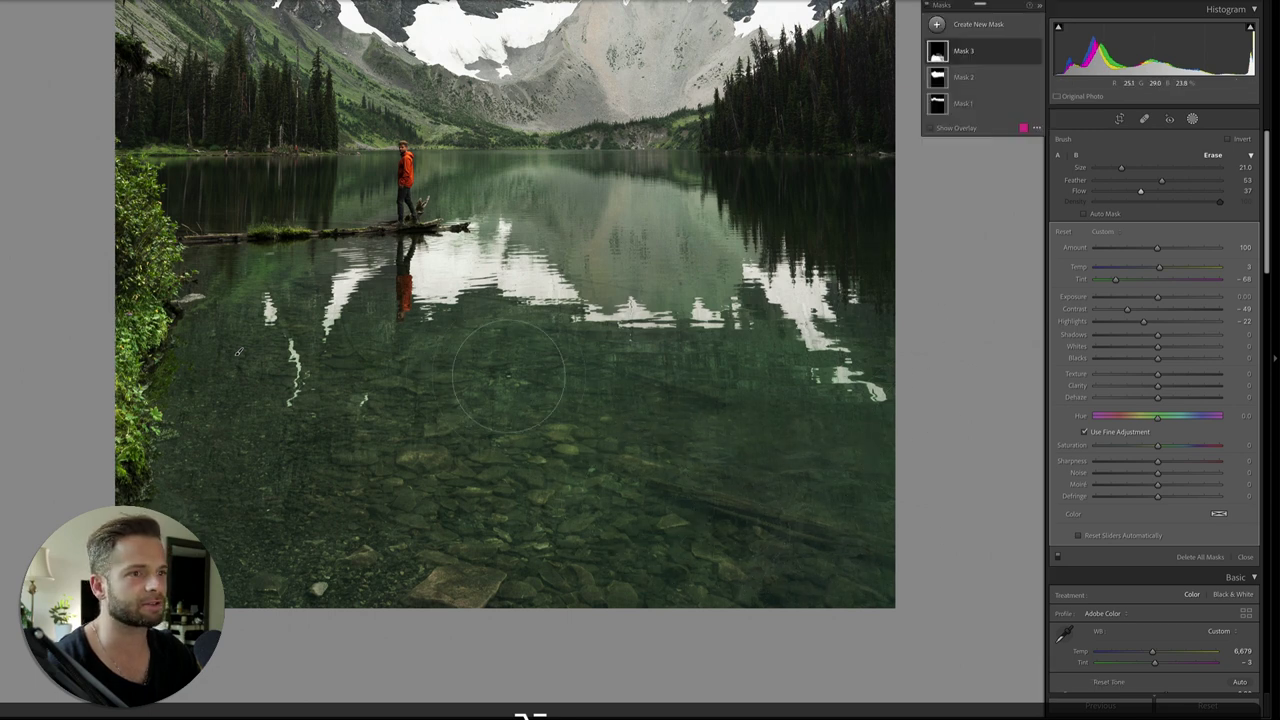
mouse_move(490, 370)
mouse_down()
mouse_move(540, 470)
mouse_move(645, 575)
mouse_up()
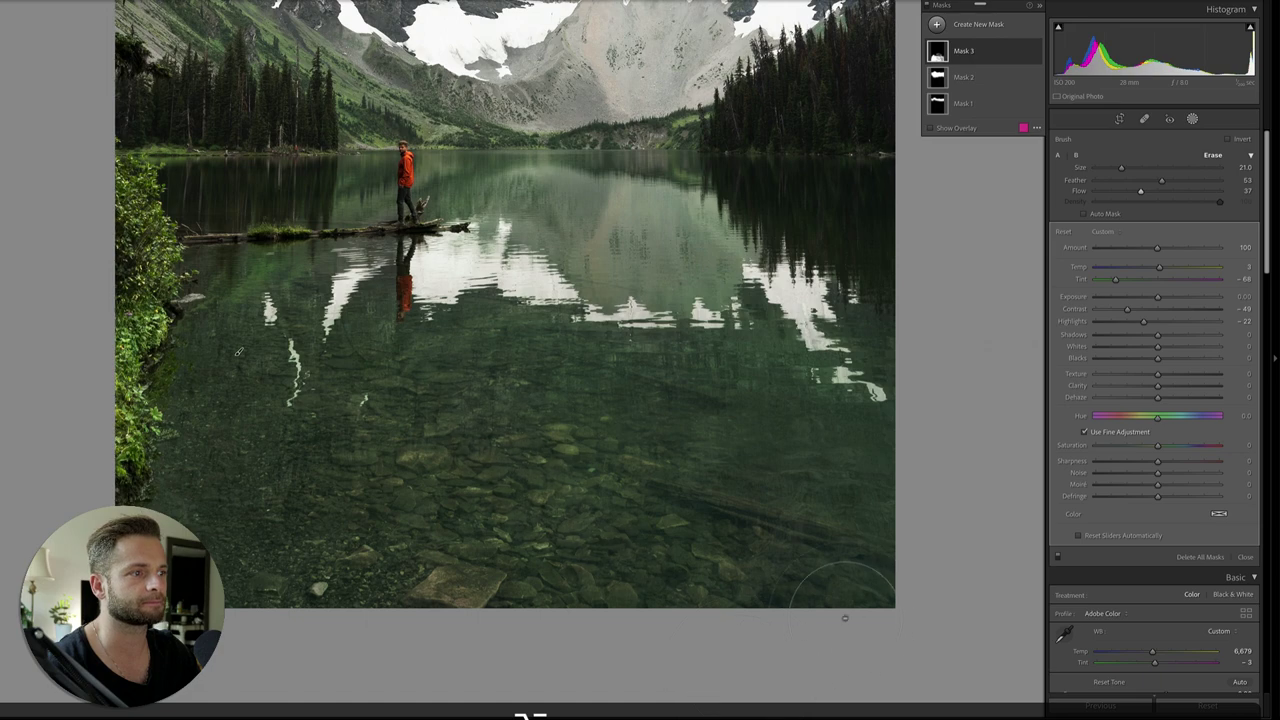
drag(624, 386, 875, 357)
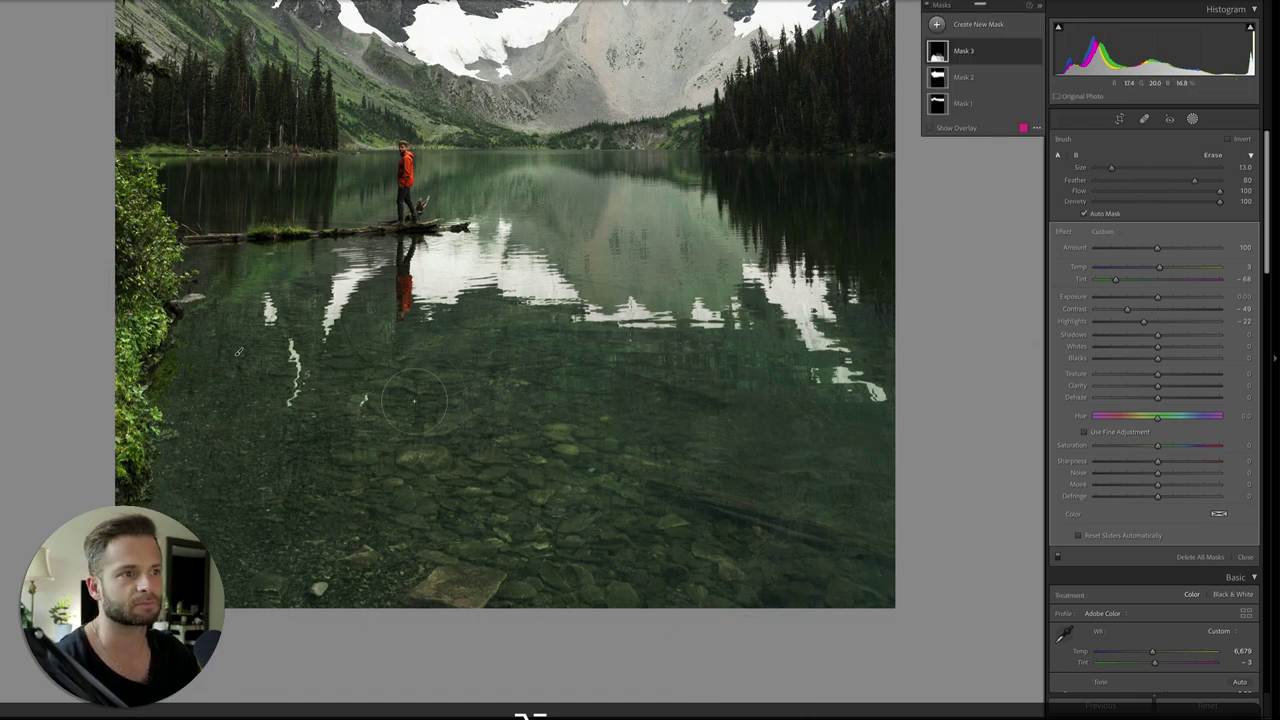
Step: Fit the whole photo in view, delete the lake mask to compare without it, and undo the deletion
key(z)
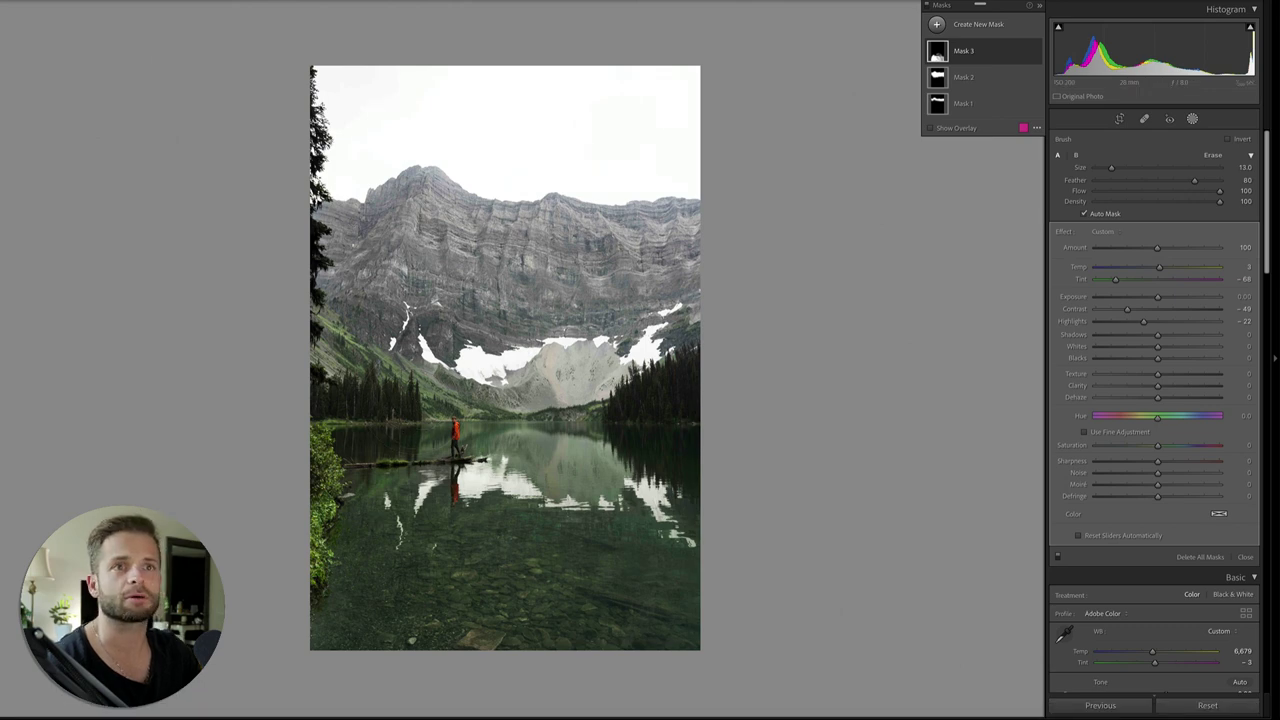
key(ctrl+=)
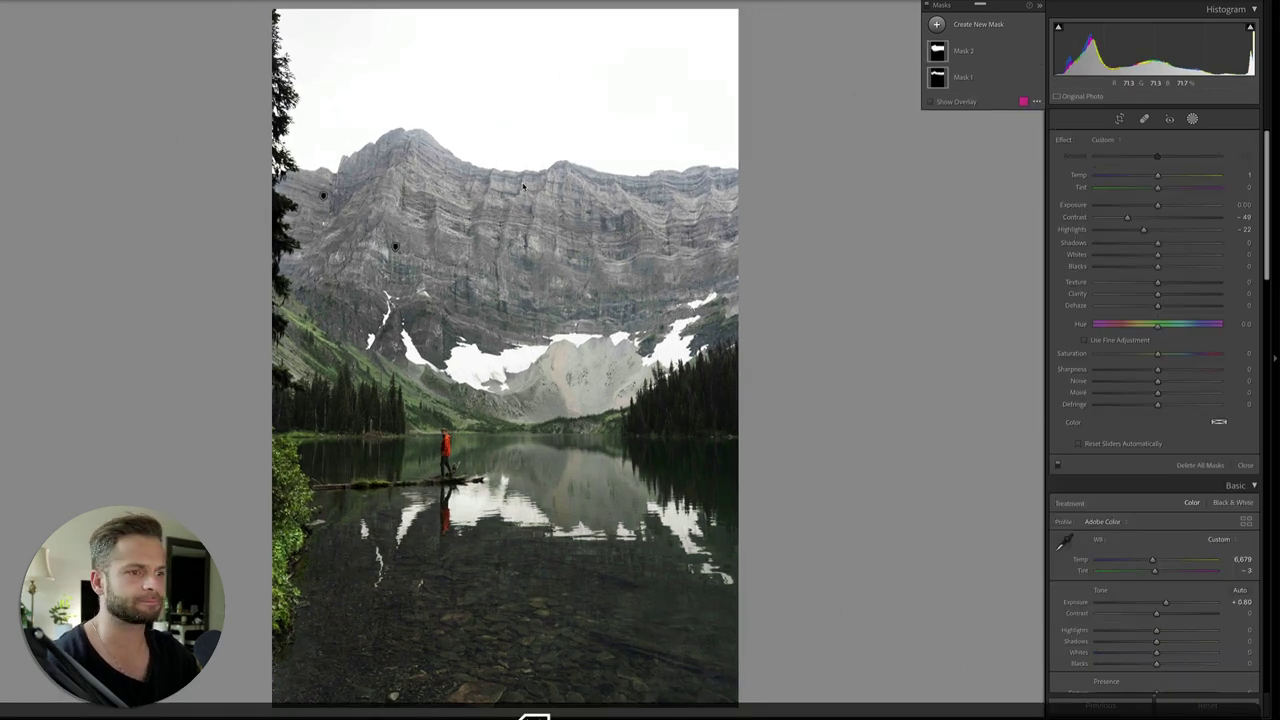
key(ctrl+z)
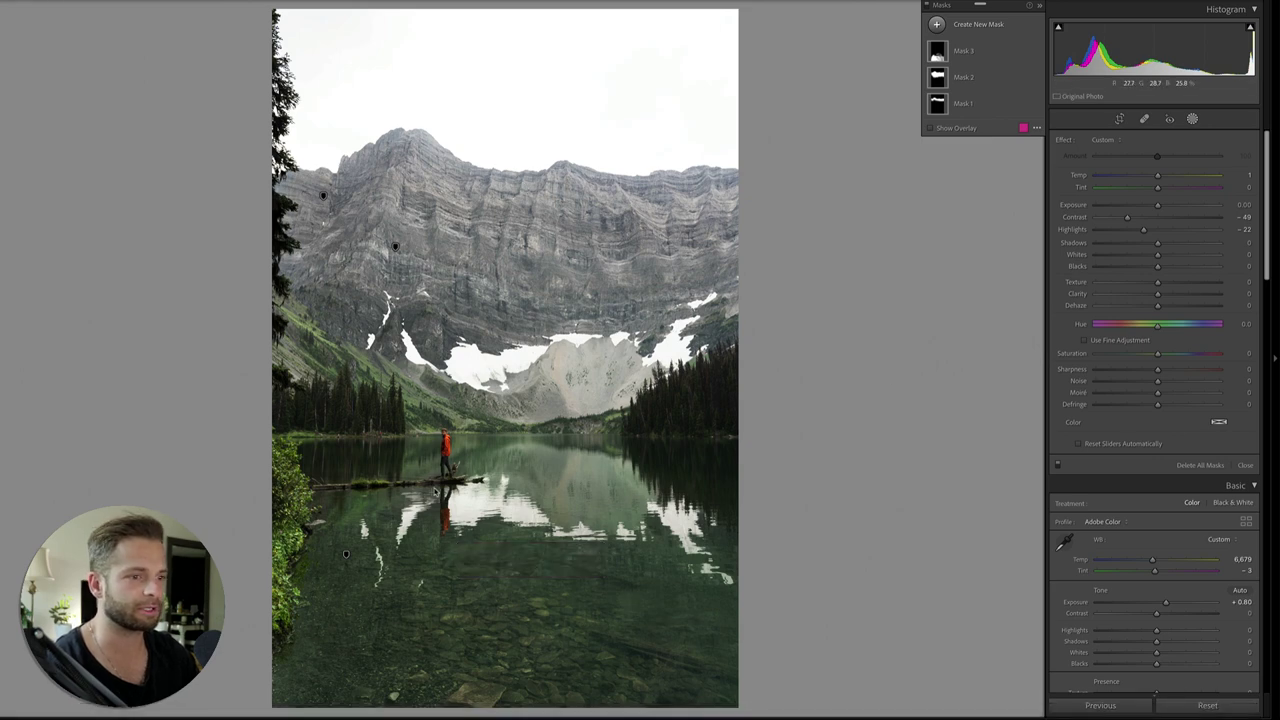
Step: Select the lake mask and touch it up around the snow reflection below the log, with brush size 4 and flow 22
click(345, 554)
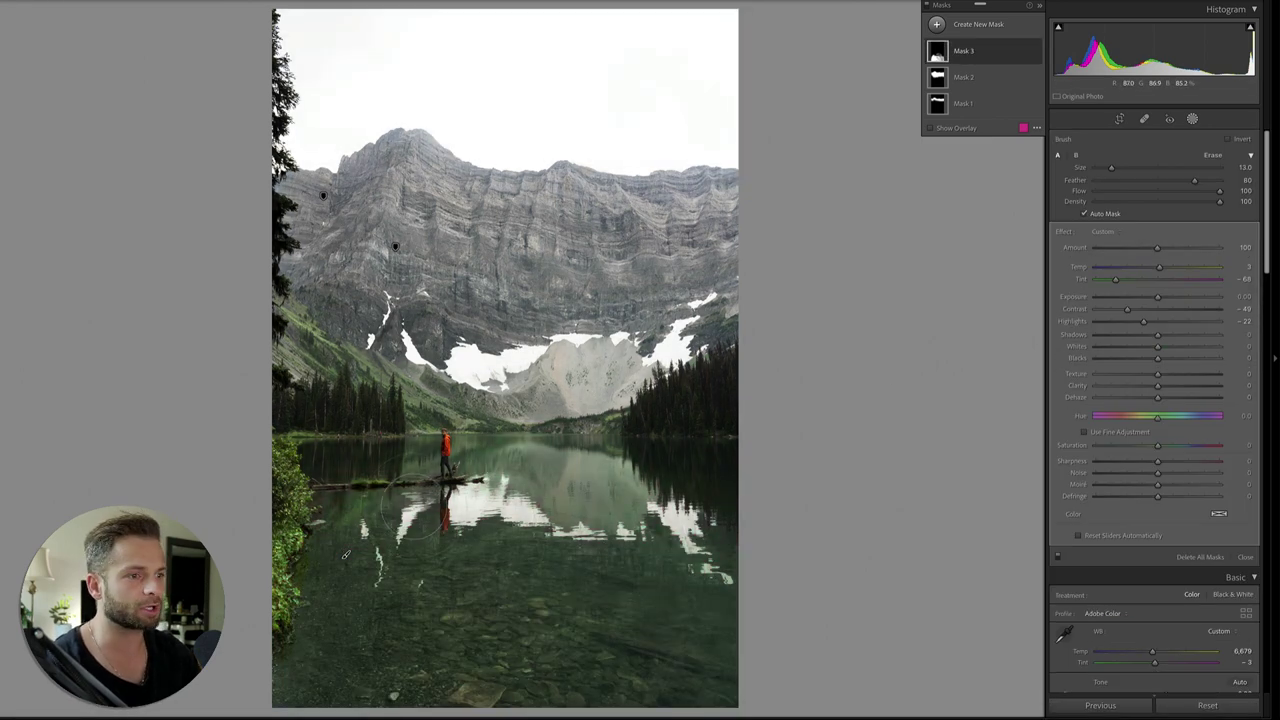
scroll(418, 504, down, 5)
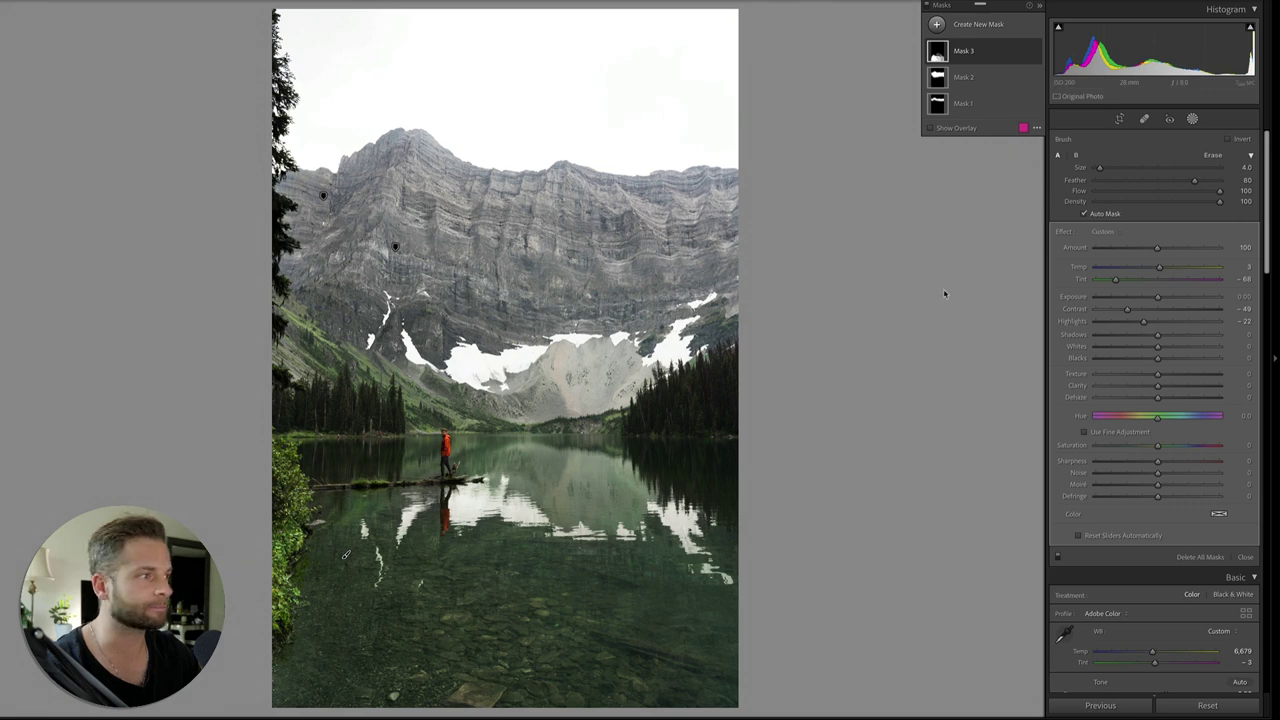
click(1122, 193)
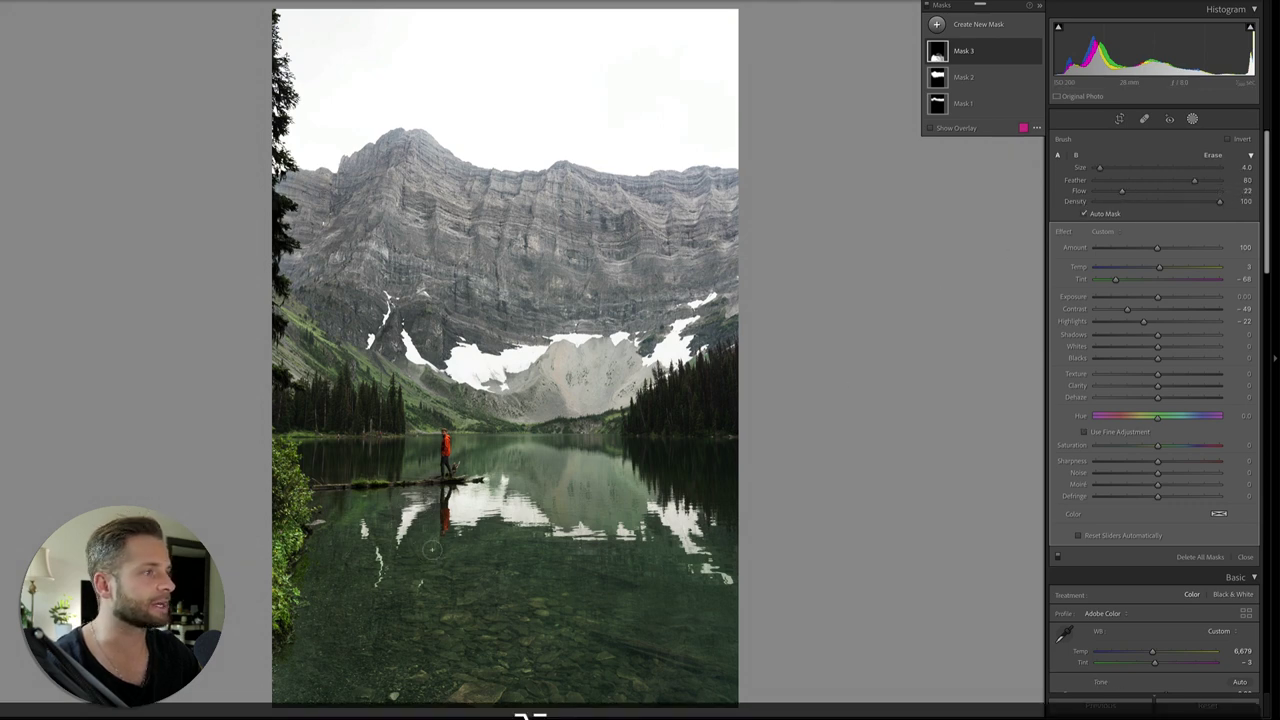
drag(396, 503, 427, 492)
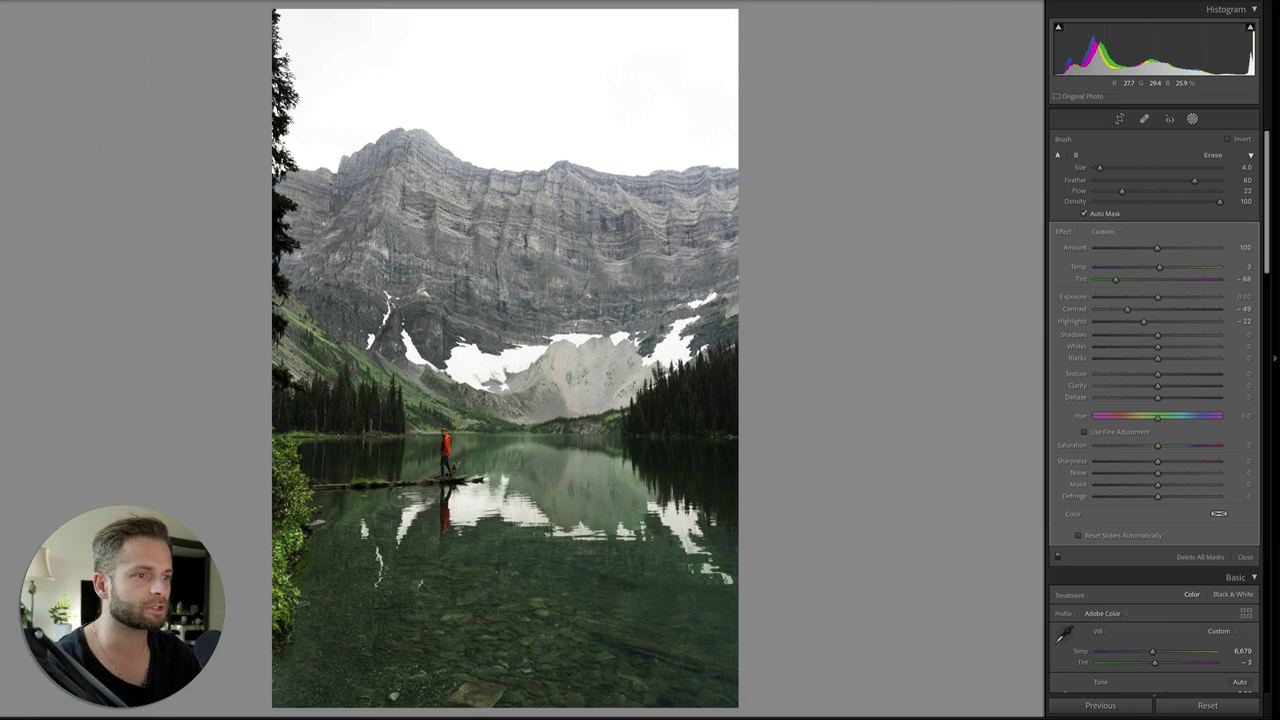
Step: Touch up the lake mask at the snow reflection, compare by deleting and restoring the mask, and finish masking
drag(443, 501, 441, 502)
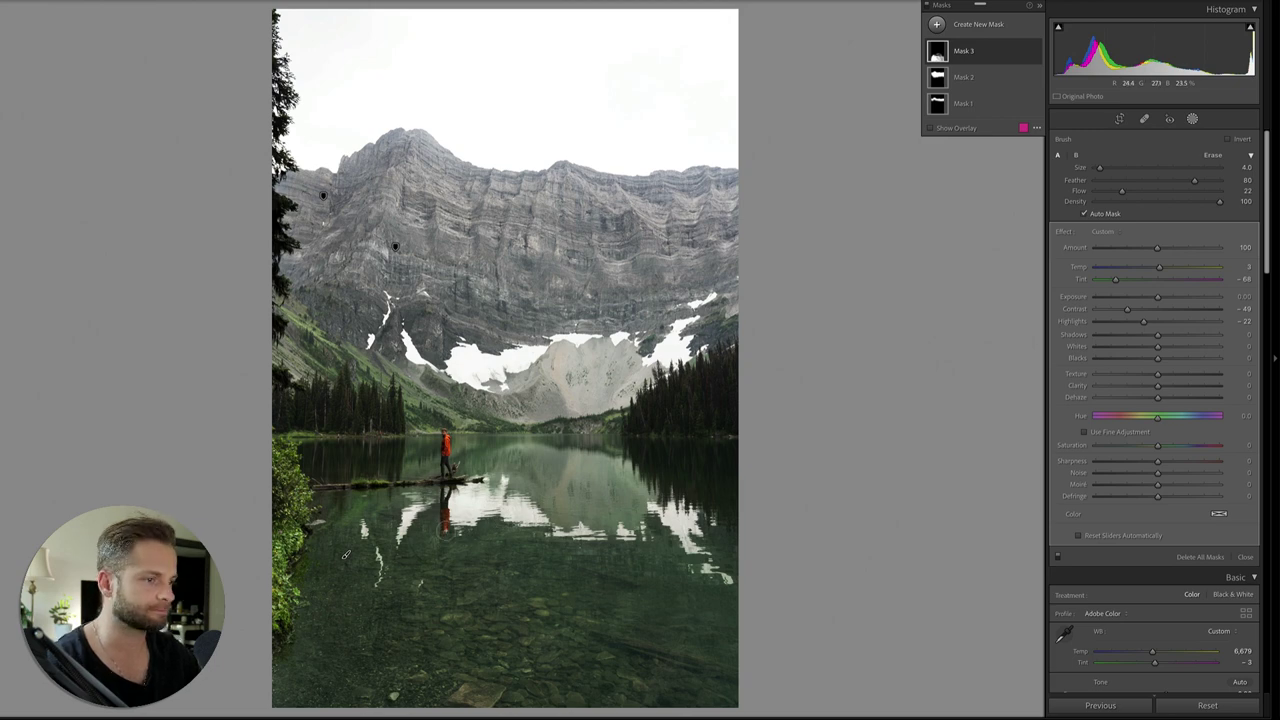
key(BackSpace)
key(super+z)
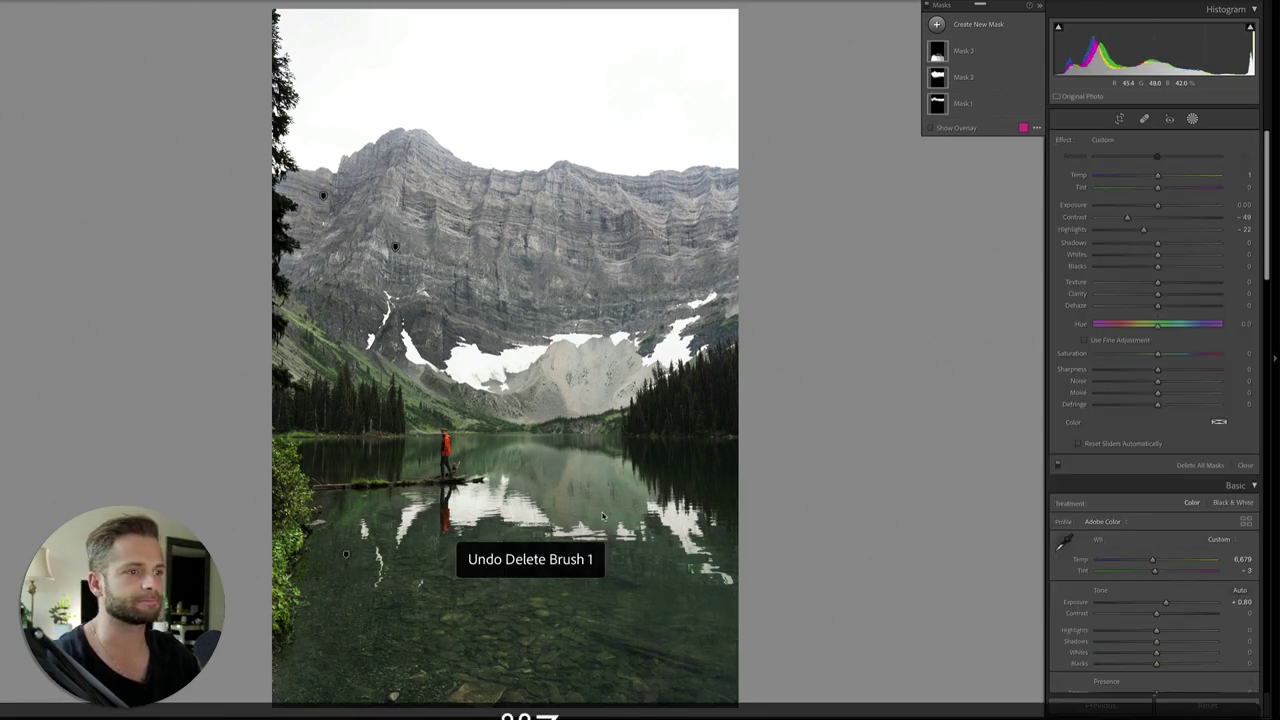
key(Return)
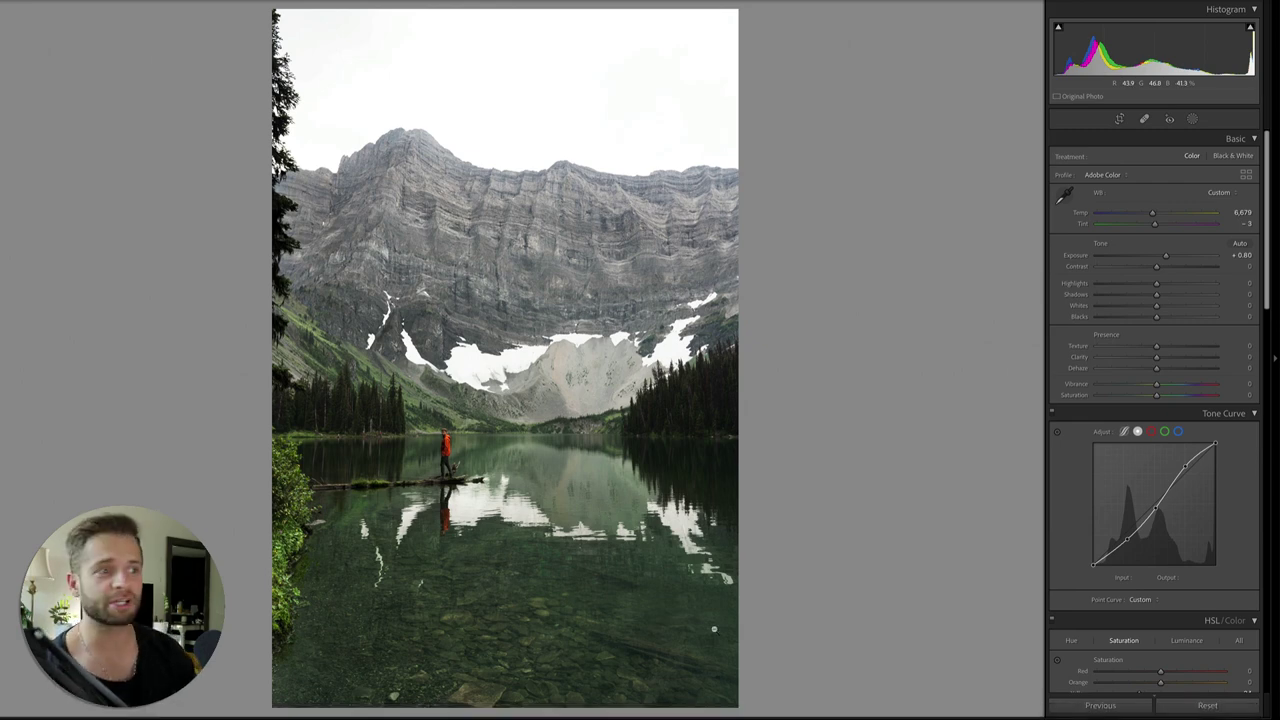
Step: Reset all edits to compare with the original photo, and undo the reset
click(1226, 708)
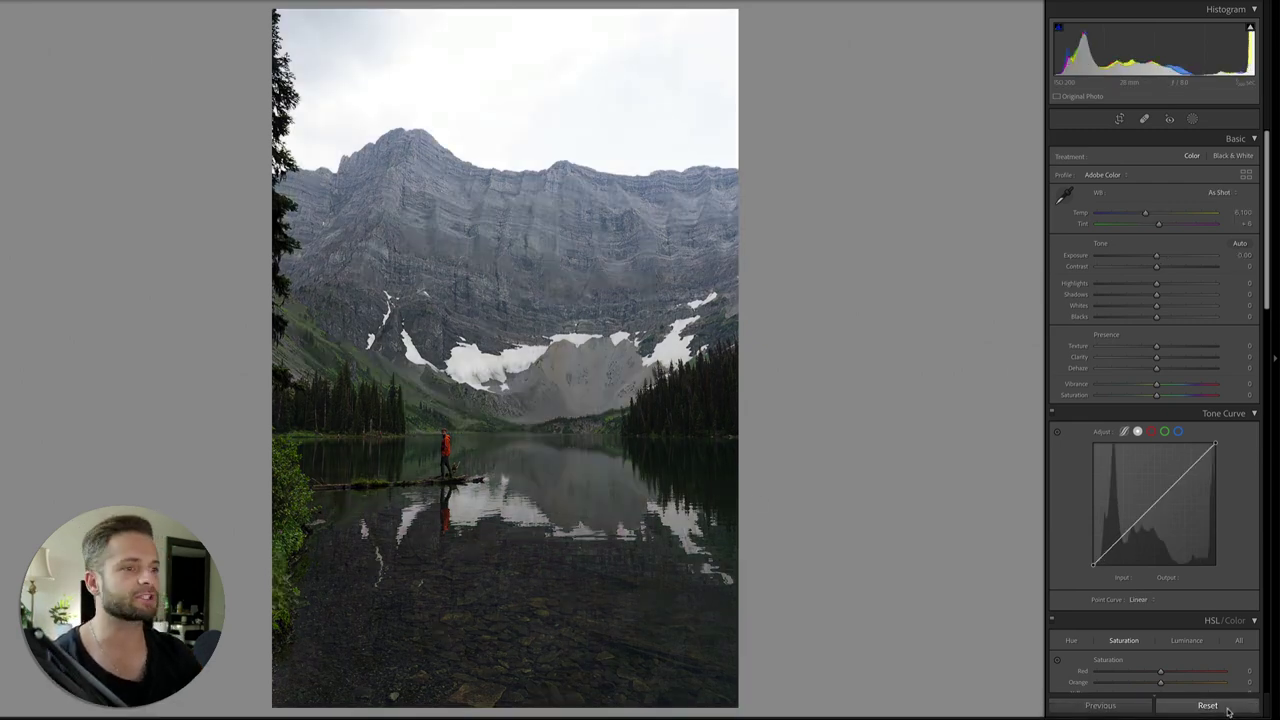
key(ctrl+z)
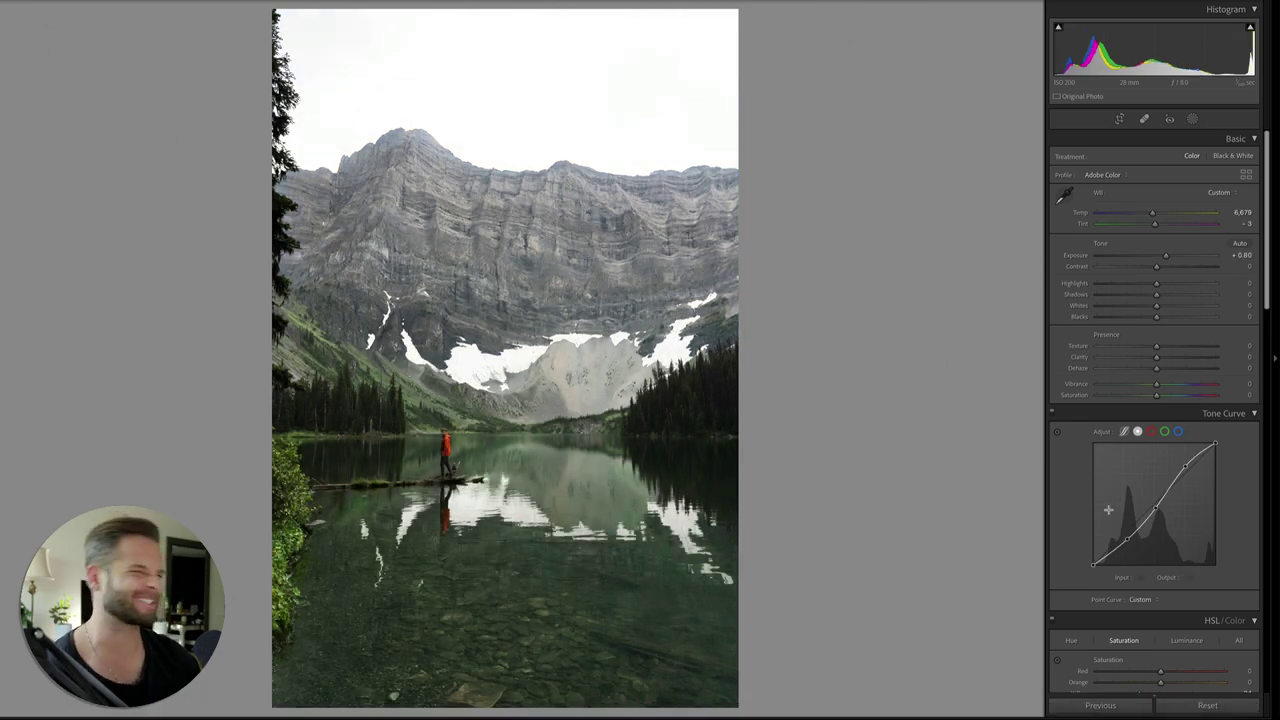
Step: Set the Calibration shadows tint to -6 and red primary hue to +6, and compare with the calibration off and on
scroll(1108, 480, down, 6)
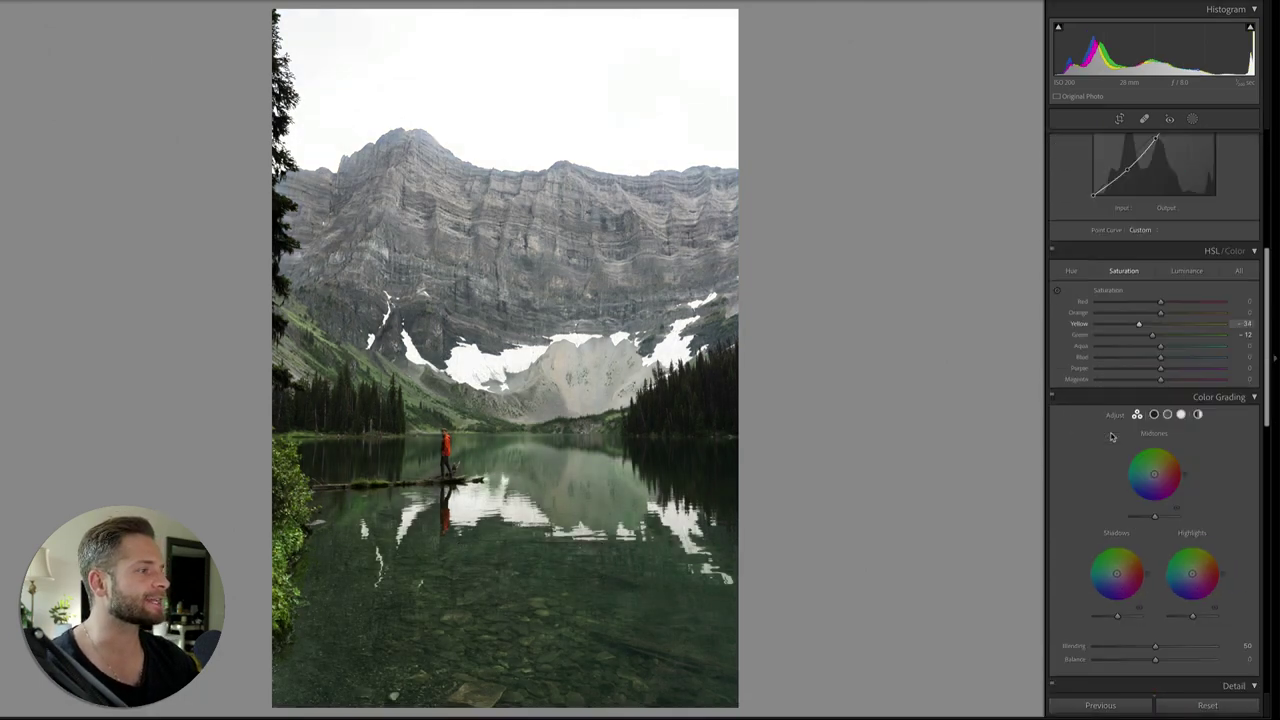
scroll(1110, 437, down, 10)
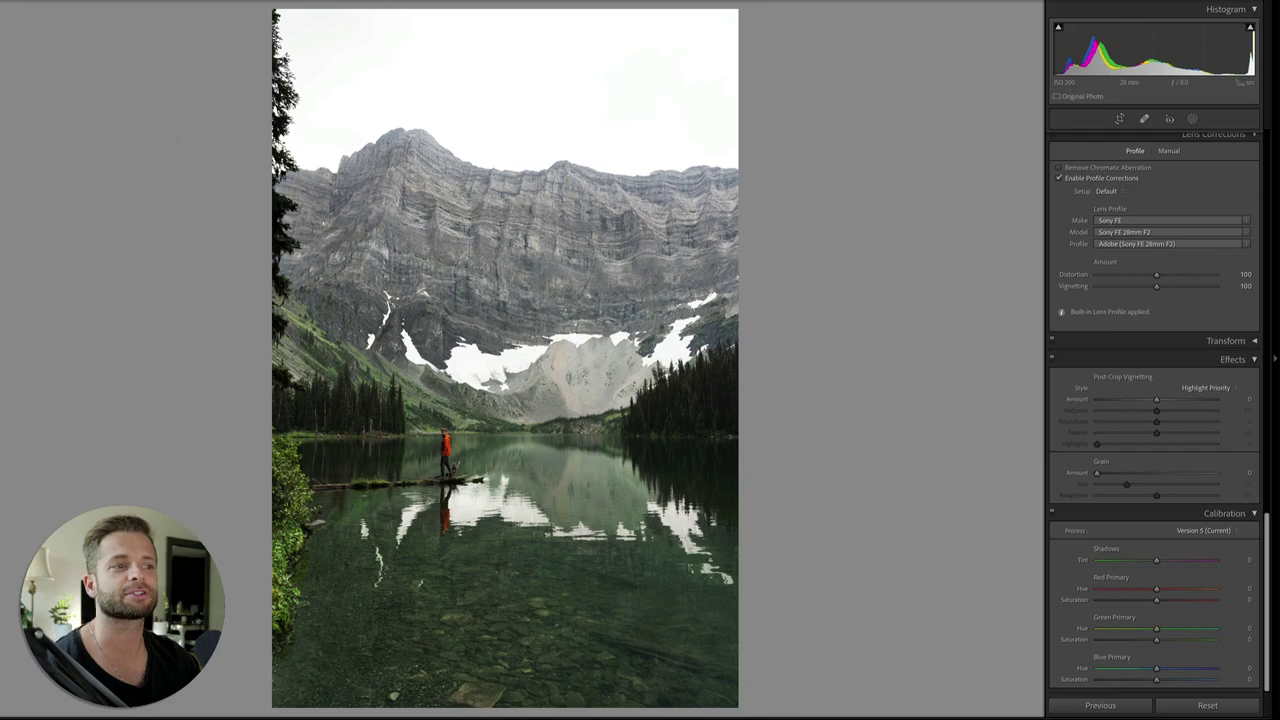
key(z)
key(z)
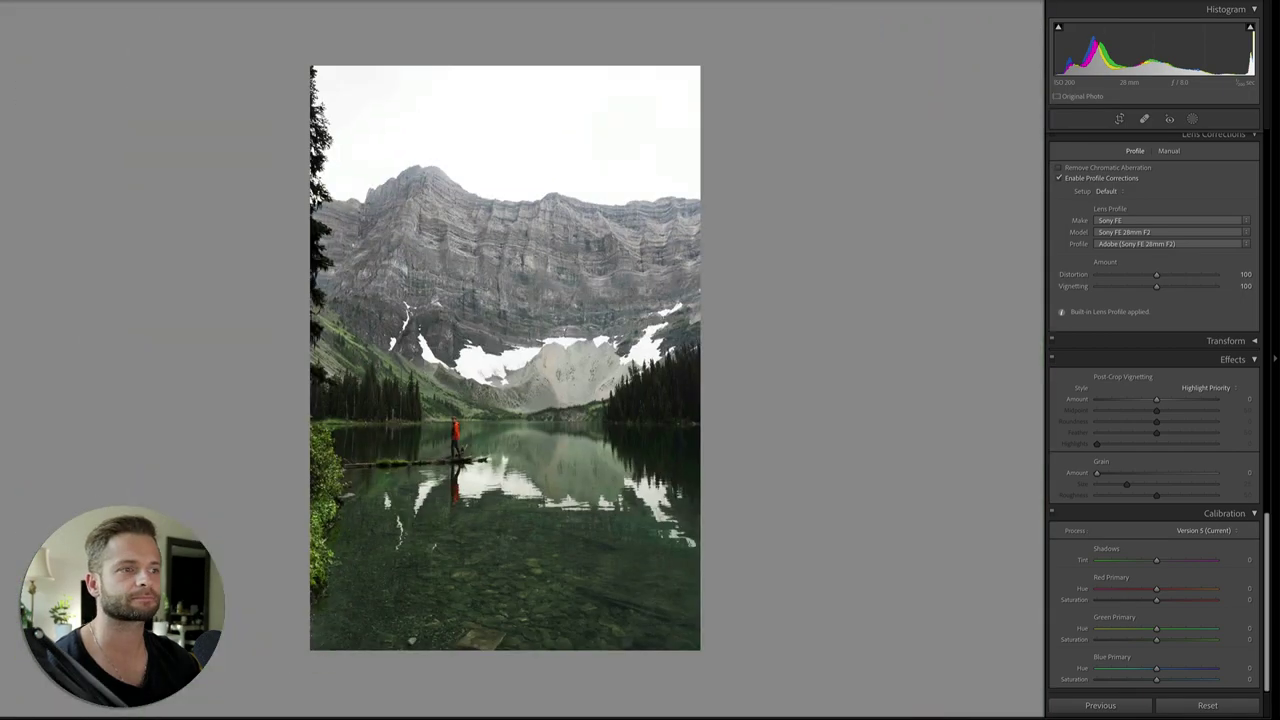
key(z)
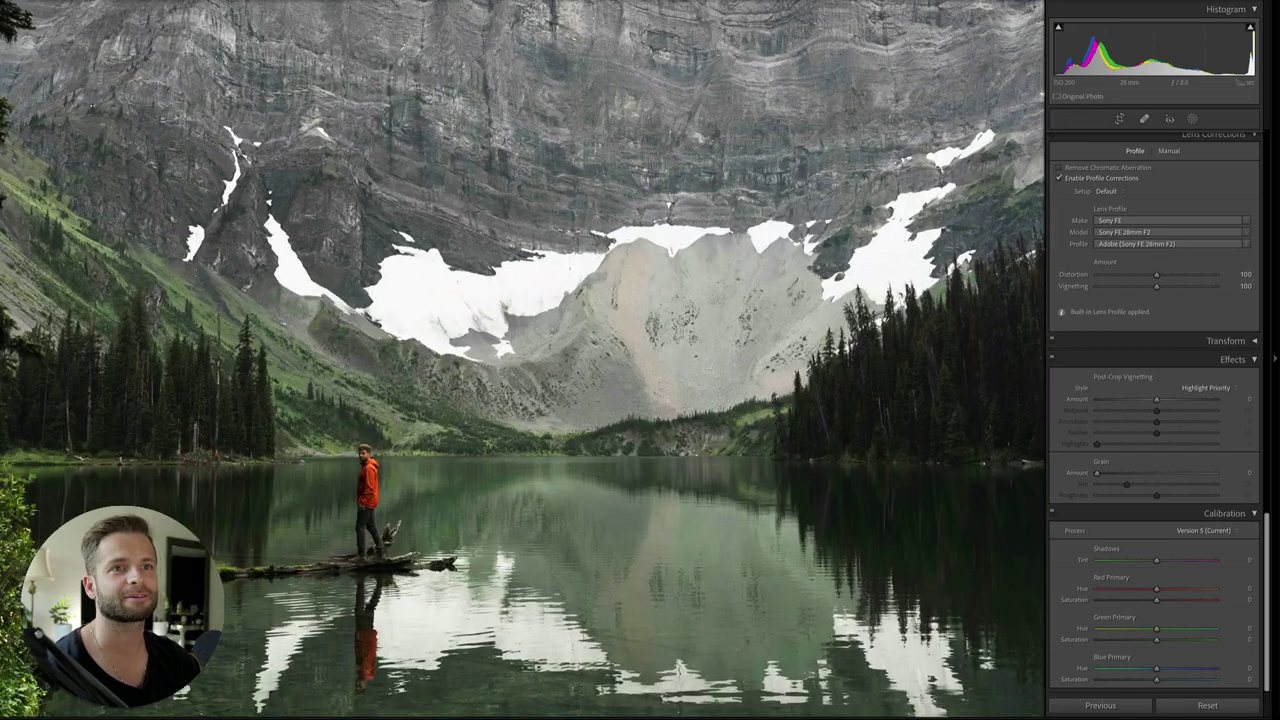
scroll(523, 359, down, 5)
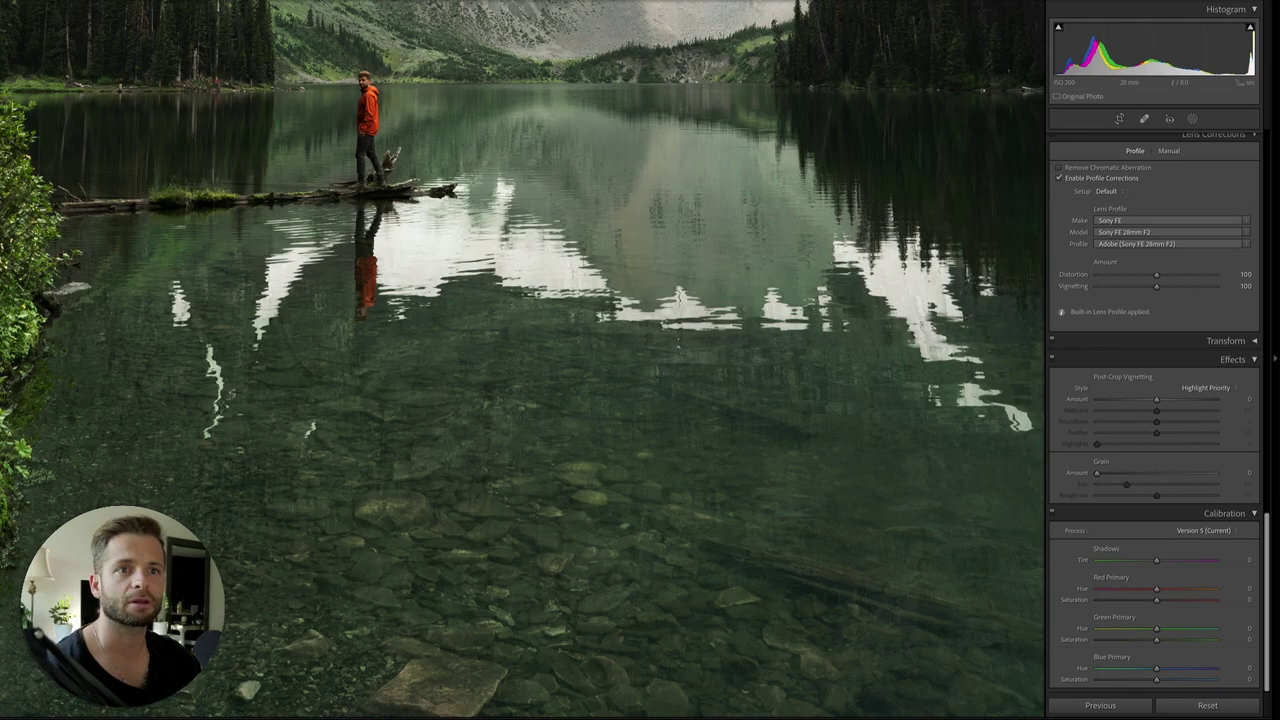
scroll(523, 359, up, 3)
scroll(523, 359, up, 2)
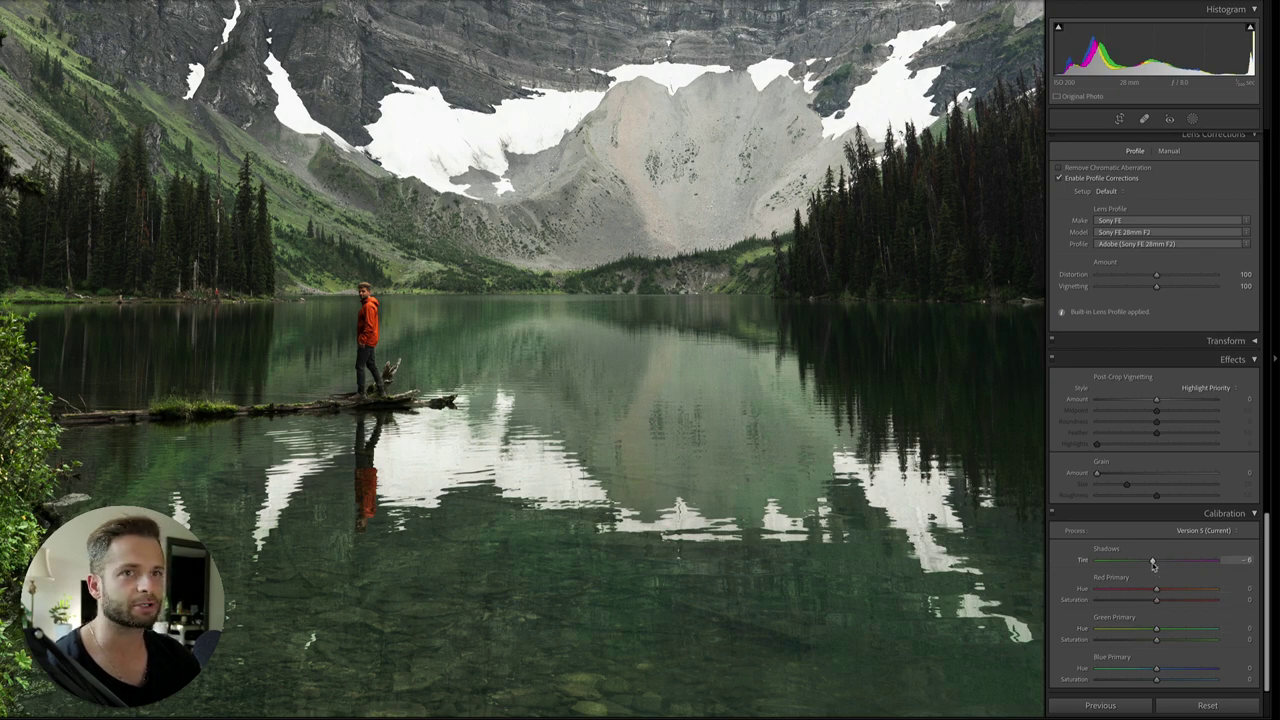
mouse_move(1157, 592)
mouse_down()
mouse_move(1146, 591)
mouse_move(1180, 592)
mouse_move(1165, 592)
mouse_up()
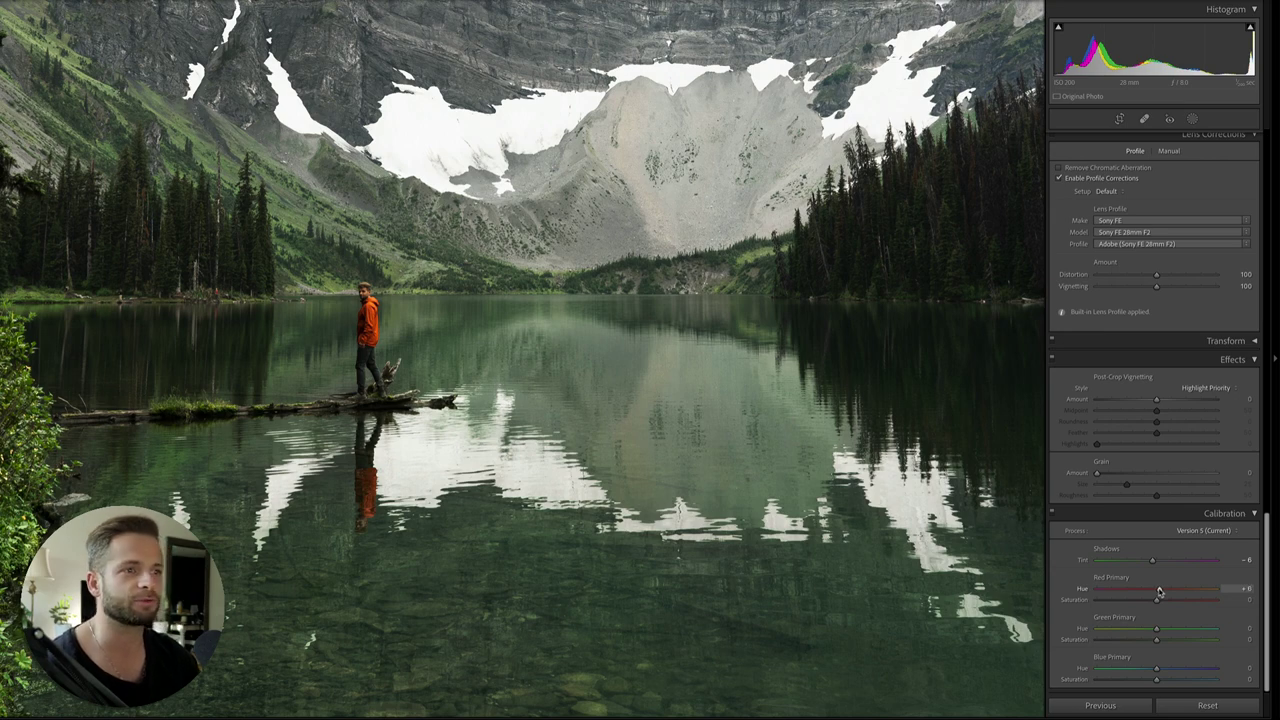
click(1053, 515)
click(1053, 515)
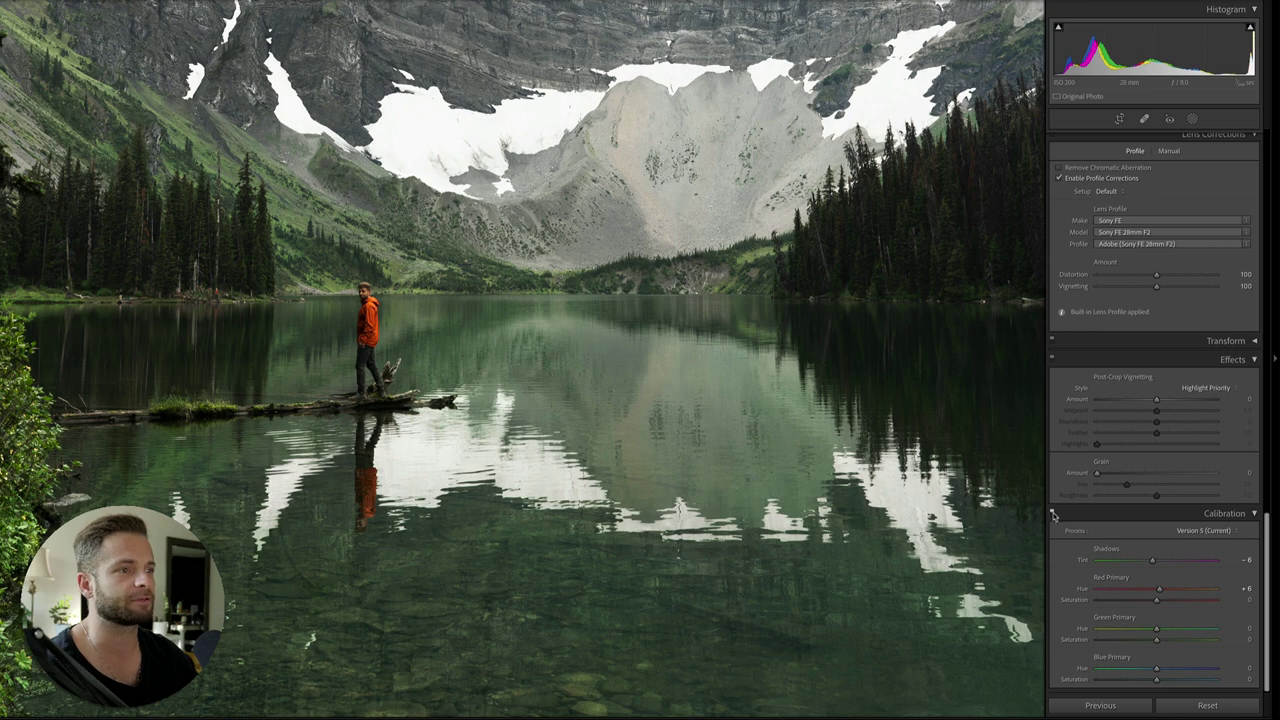
Step: Set the green primary to hue +27 and saturation +100, and the blue primary to hue -9 and saturation -100
drag(1157, 632, 1193, 631)
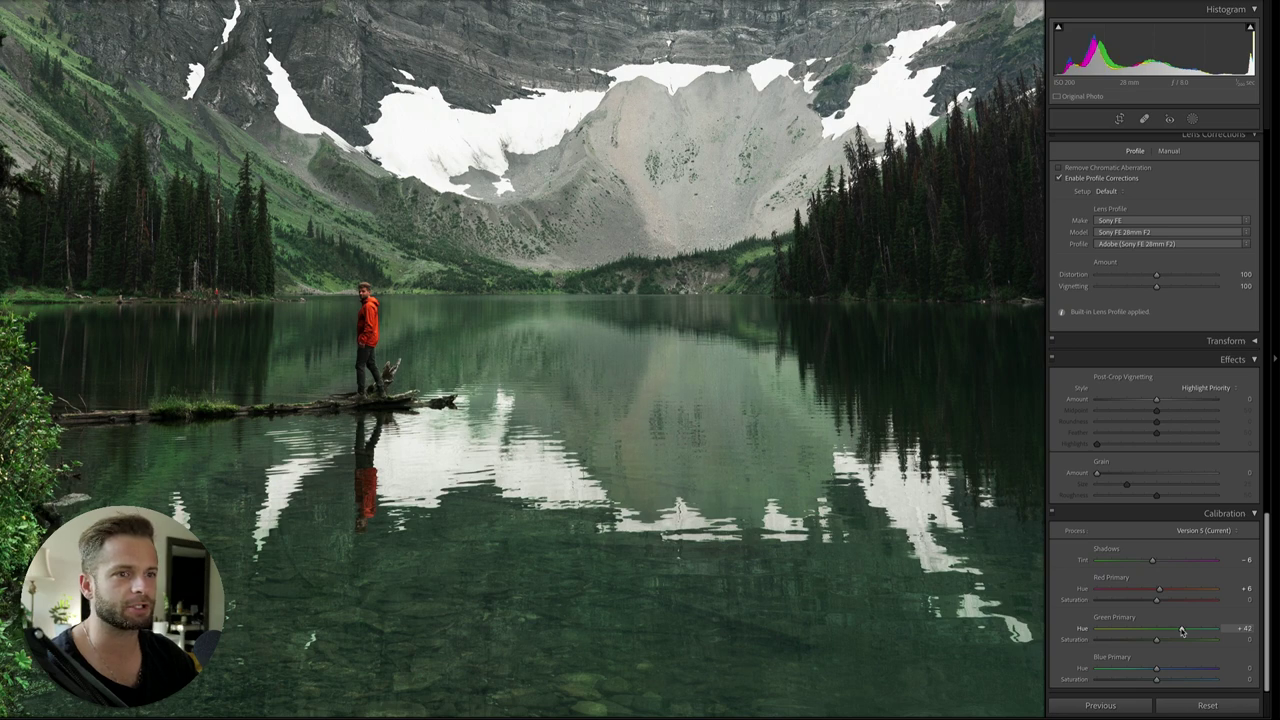
drag(1173, 631, 1172, 631)
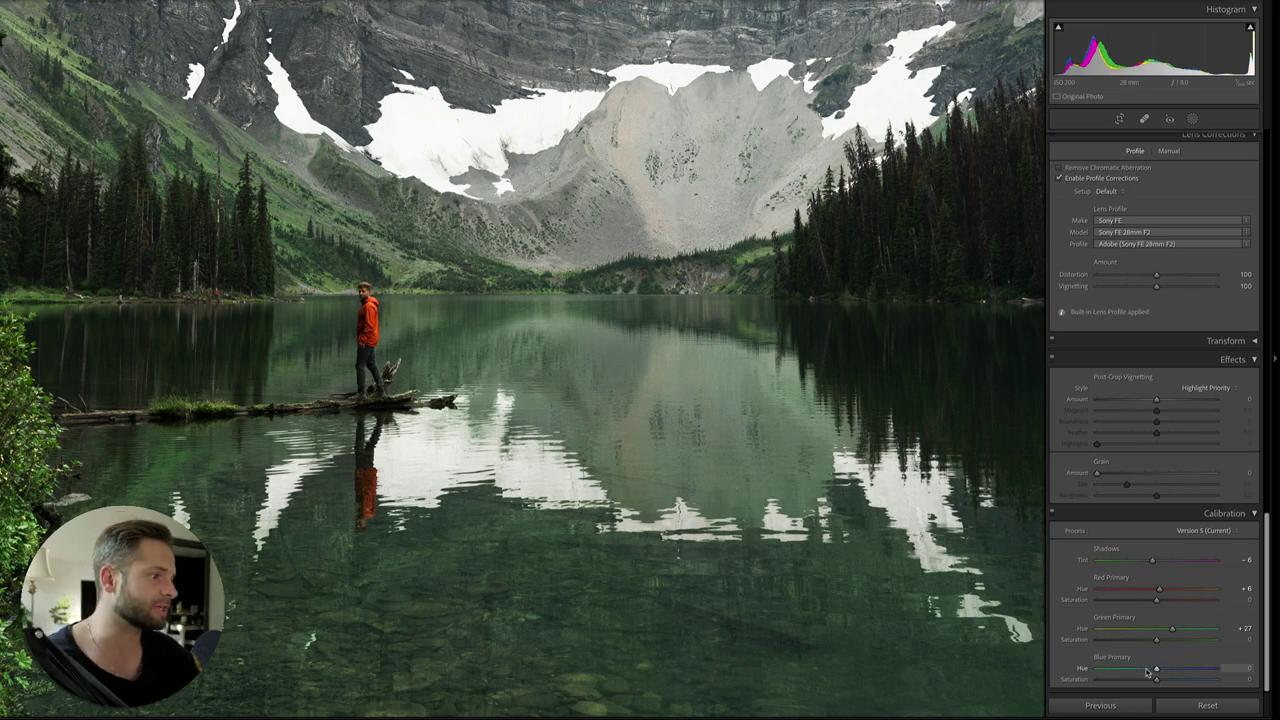
mouse_move(1137, 673)
mouse_down()
mouse_move(1110, 673)
mouse_move(1146, 674)
mouse_up()
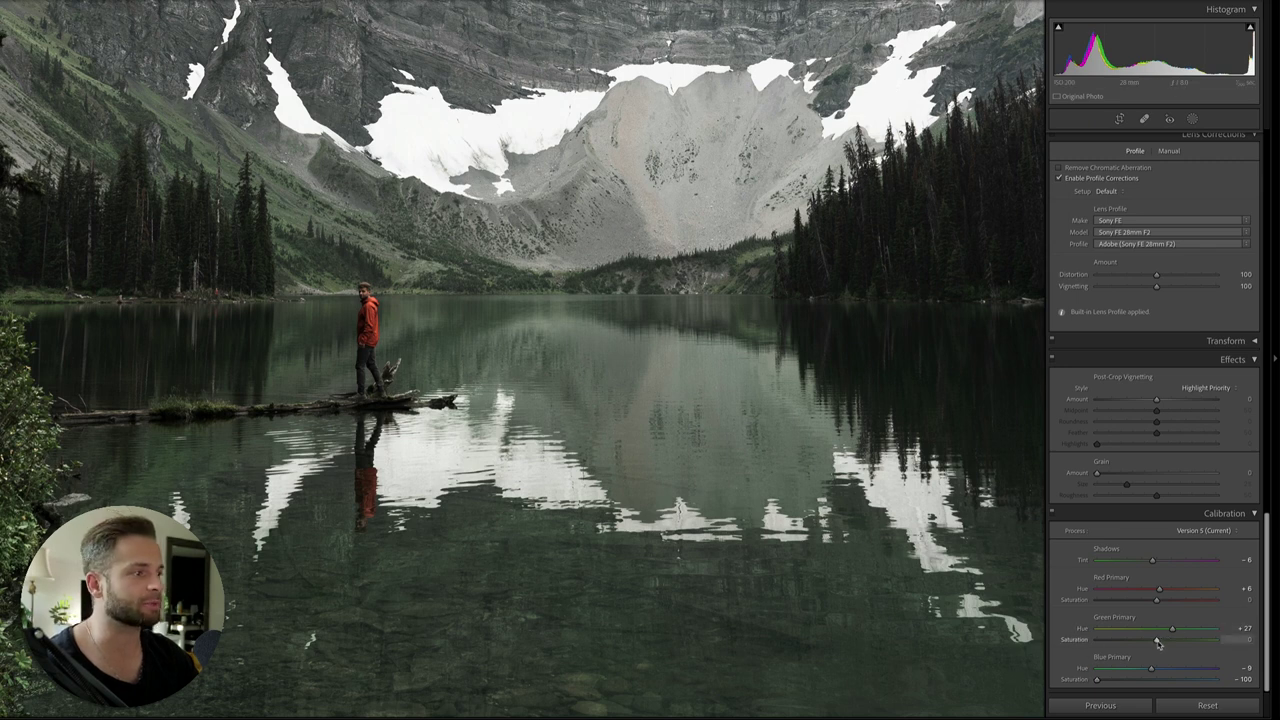
drag(1157, 641, 1252, 641)
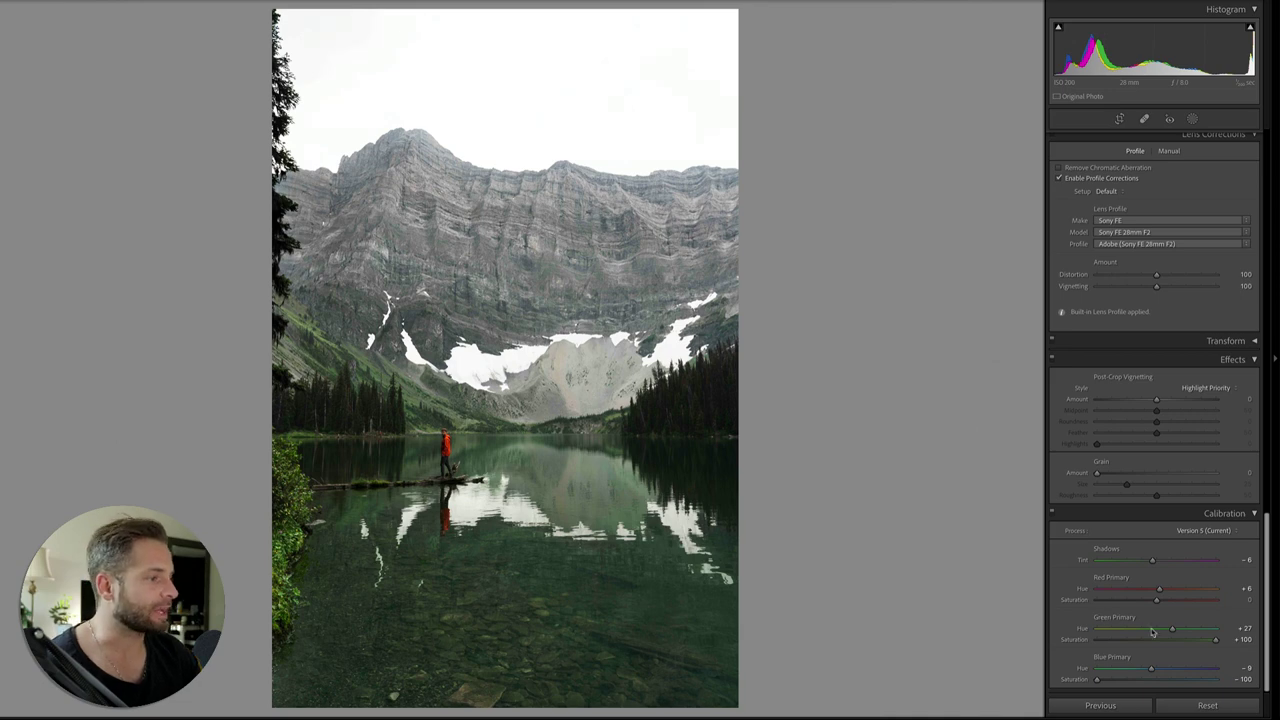
Step: Compare the whole photo with the Calibration adjustments switched off and on several times
click(1052, 514)
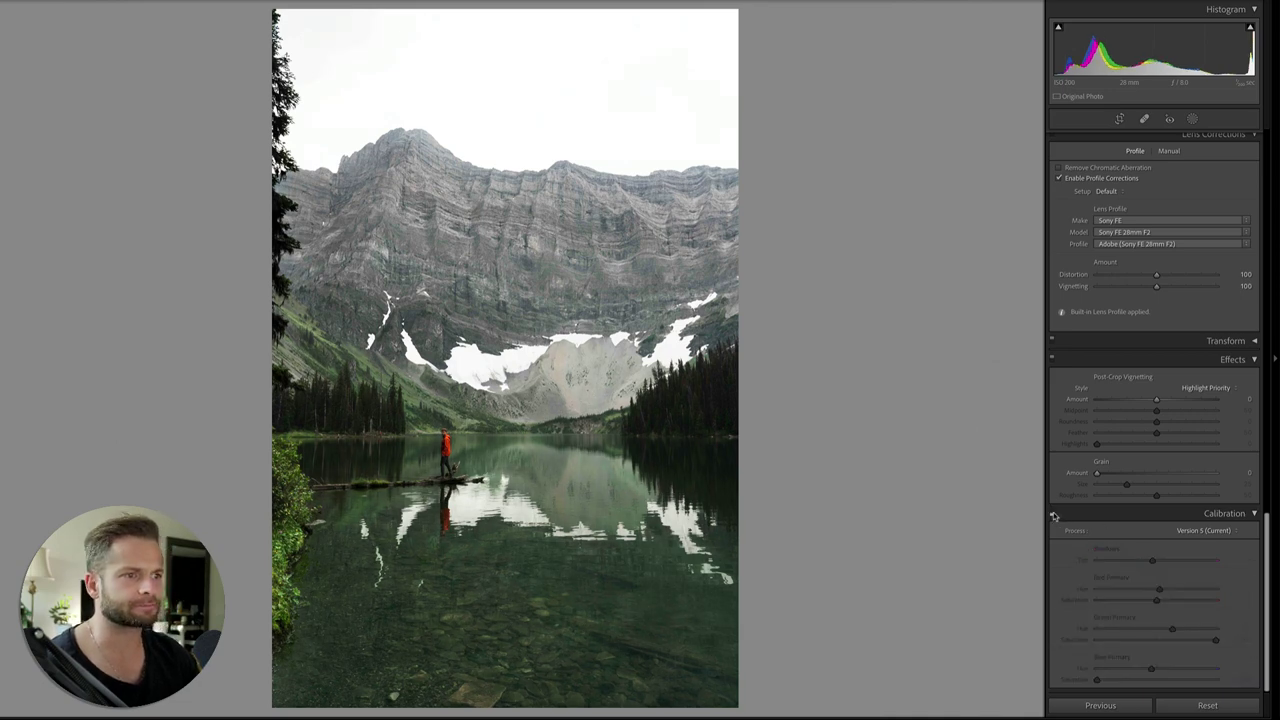
click(1053, 515)
click(1053, 515)
click(1053, 515)
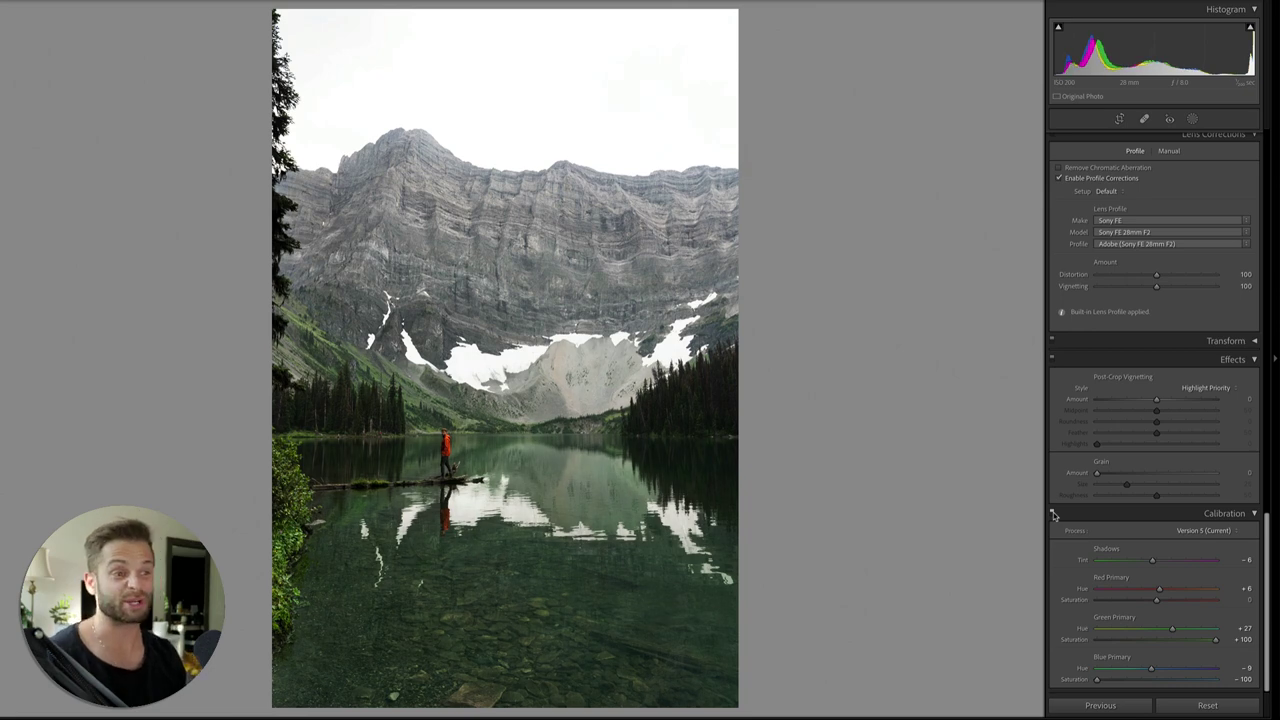
click(1053, 515)
click(1053, 515)
scroll(1163, 507, down, 1)
scroll(1163, 507, up, 1)
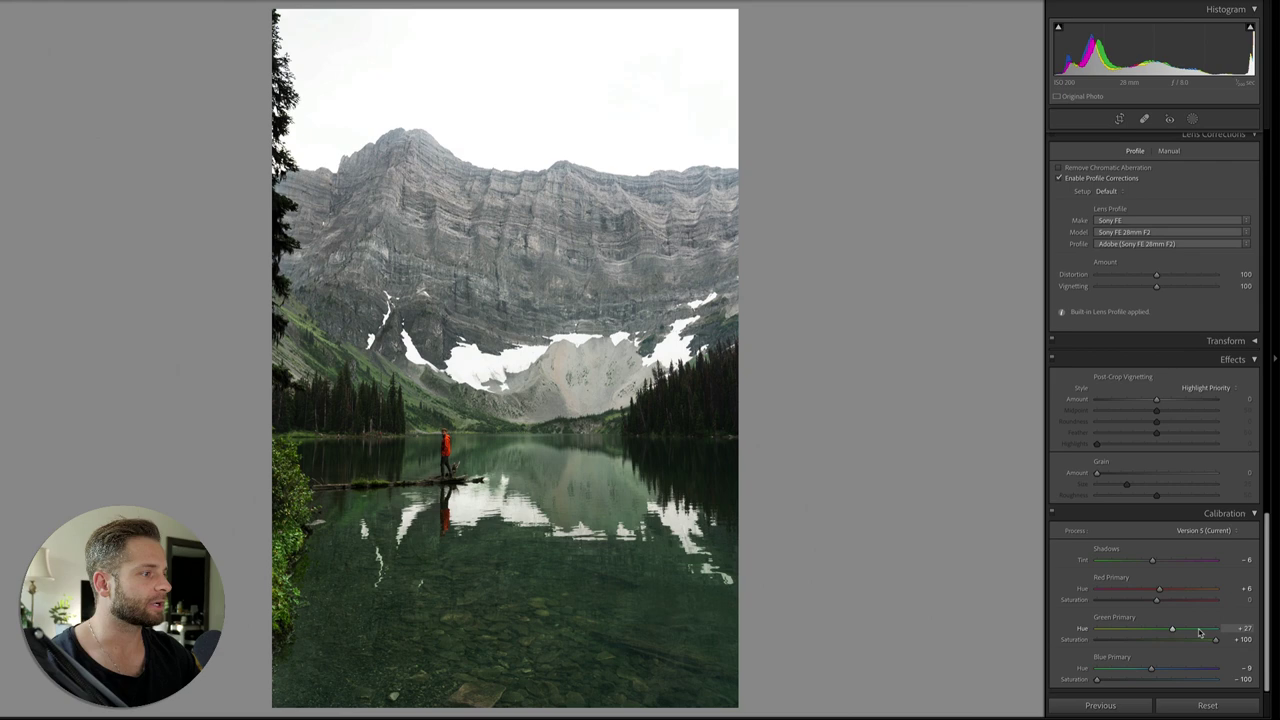
Step: Reset the blue and green primary saturation to their defaults to compare, and undo both resets
double_click(1098, 681)
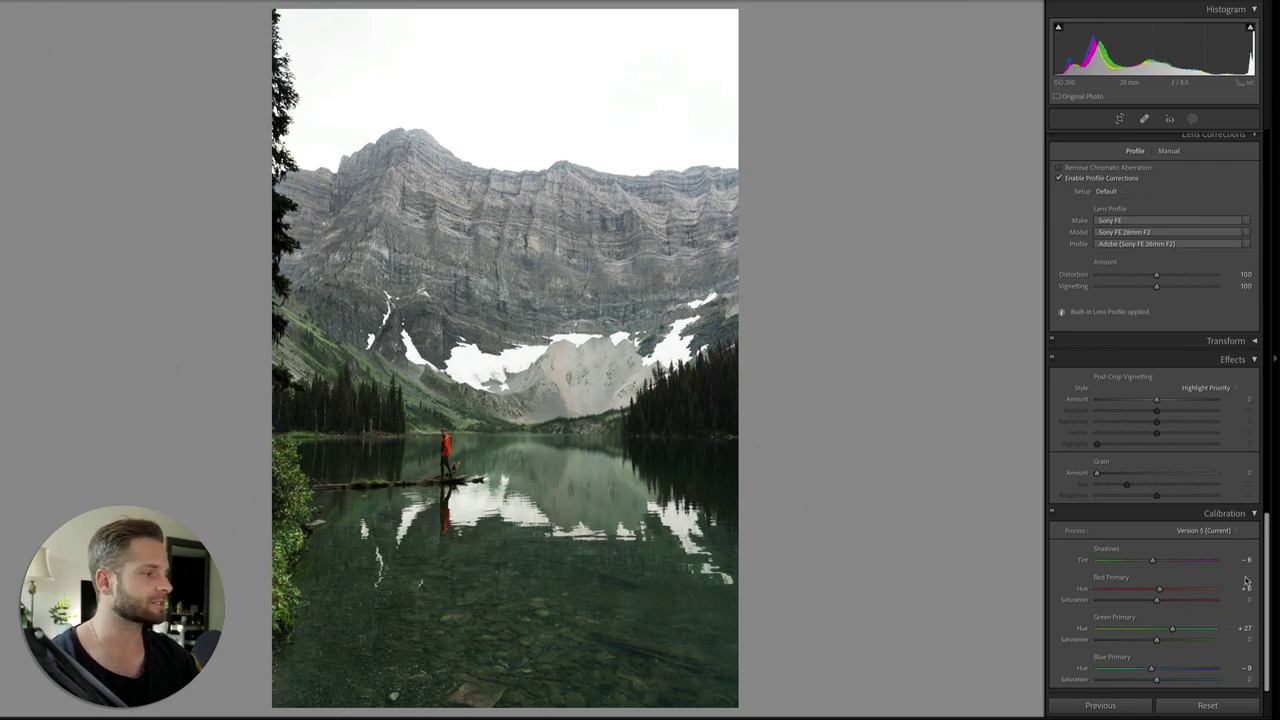
key(ctrl+z)
key(ctrl+z)
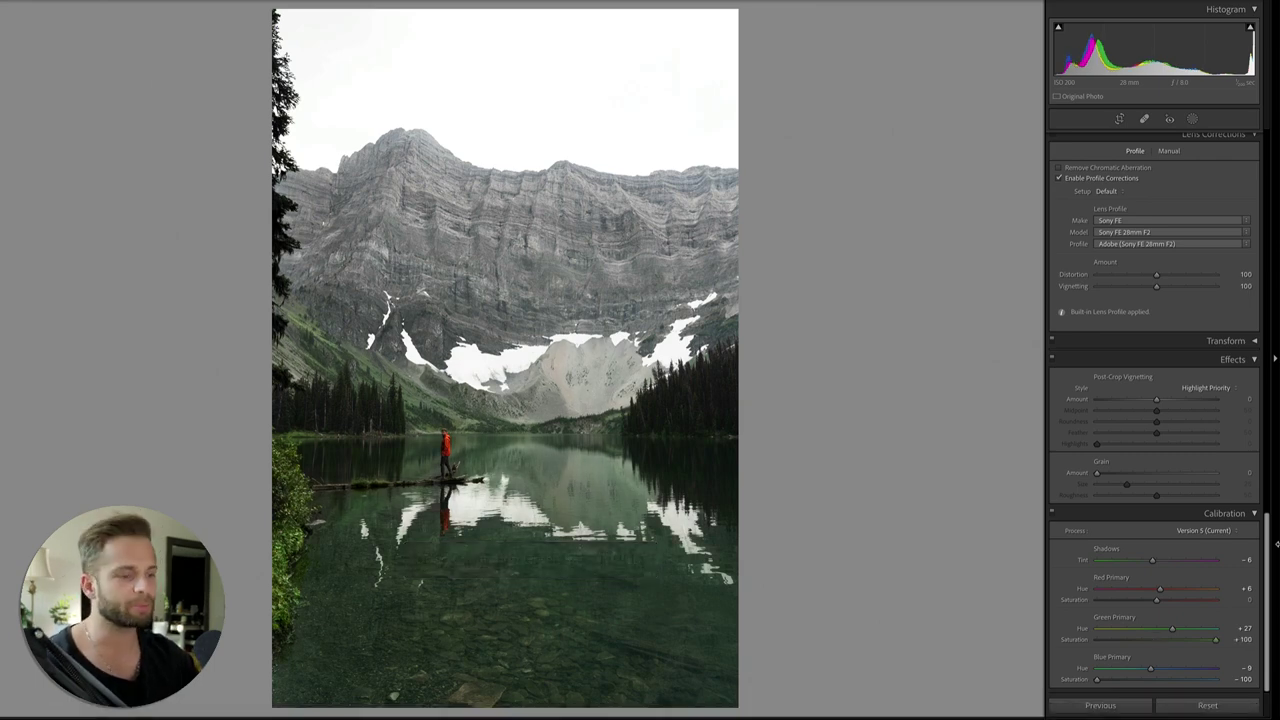
Step: Try a weaker green primary saturation, set it back to +100, and compare the photo with the calibration off and on
key(=)
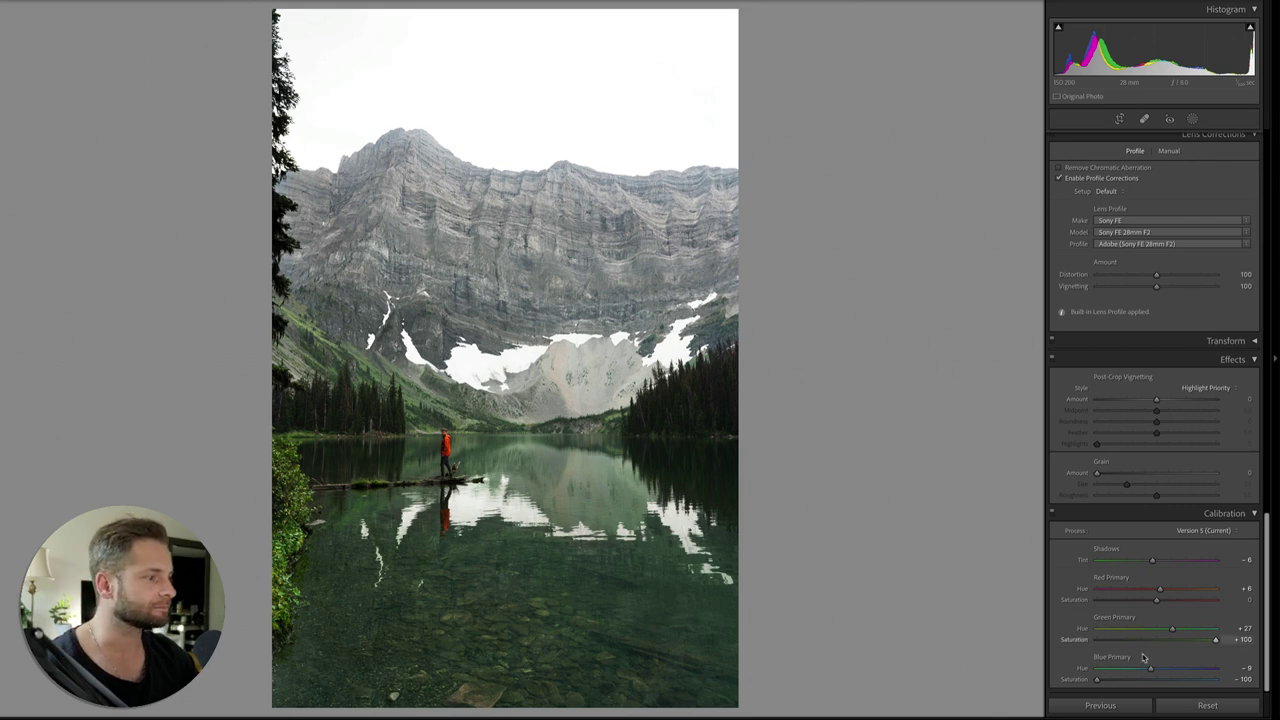
click(1172, 640)
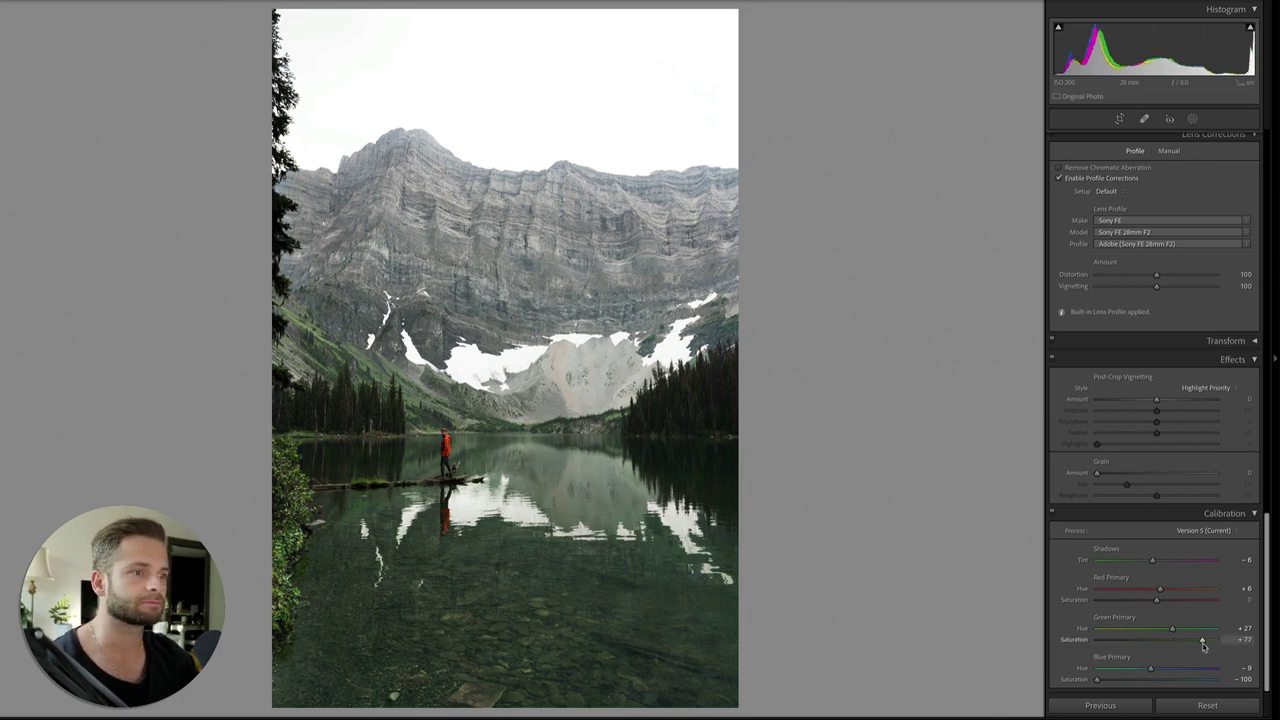
drag(1203, 645, 1245, 647)
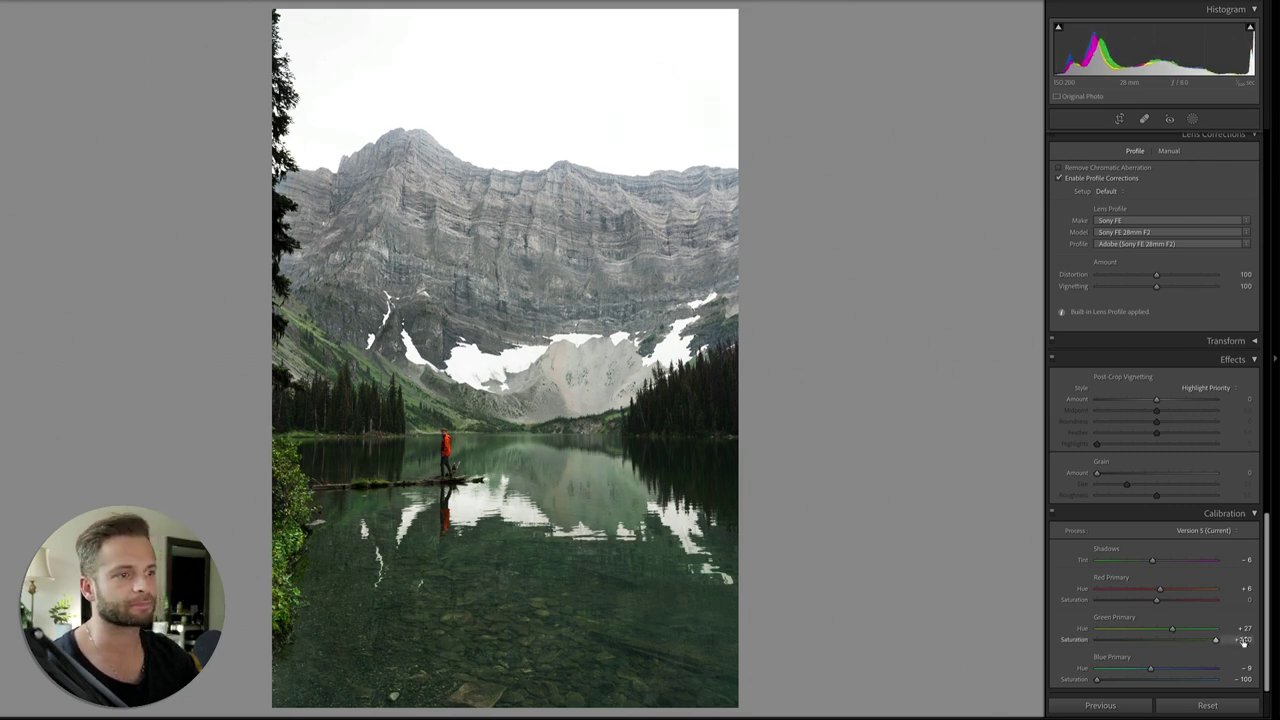
click(1052, 514)
click(1051, 515)
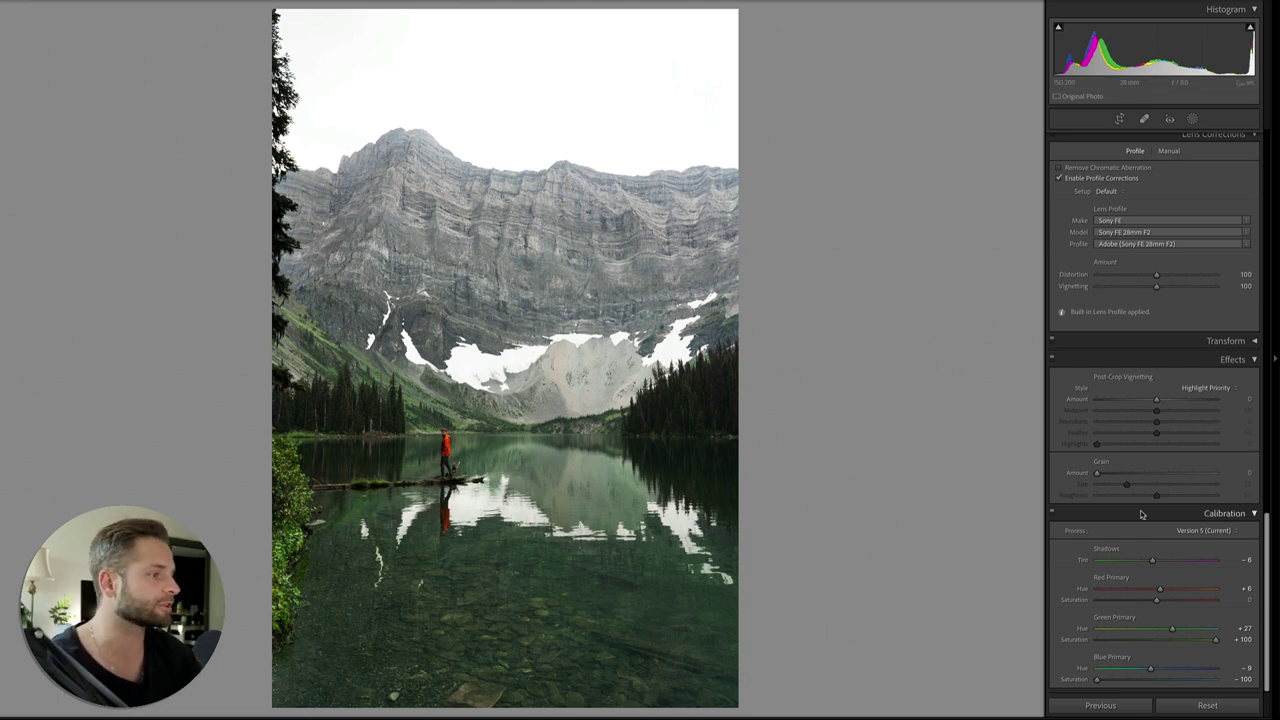
Step: Try the midtones wheel in Color Grading, leave it neutral, and tint the shadows a subtle yellow-green
scroll(1150, 632, up, 5)
scroll(1145, 627, up, 8)
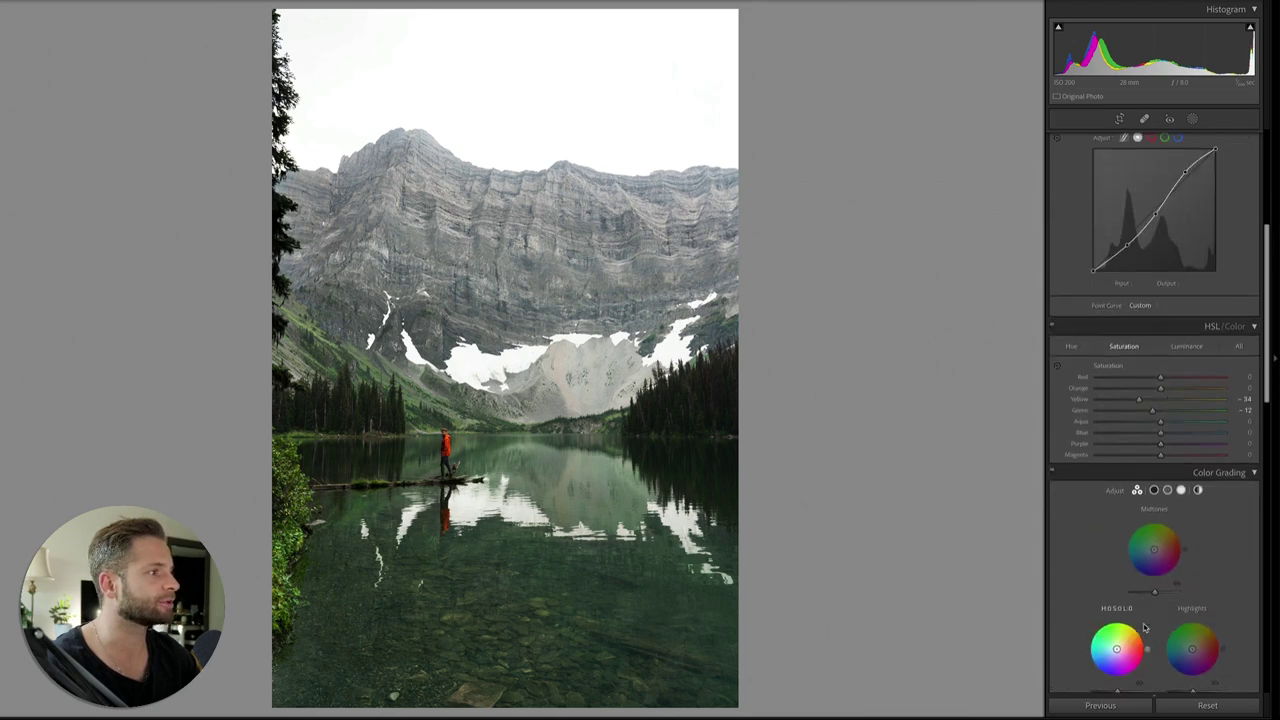
scroll(1143, 624, down, 3)
scroll(1143, 624, down, 1)
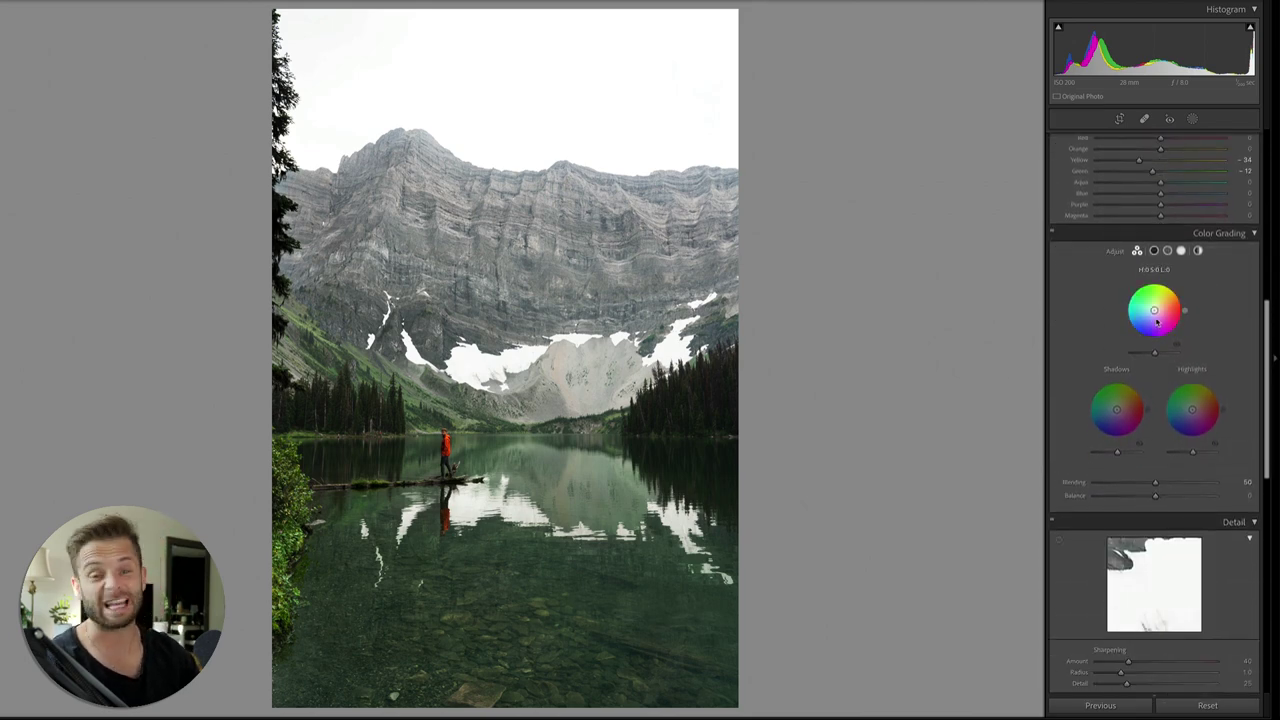
drag(1153, 310, 1154, 314)
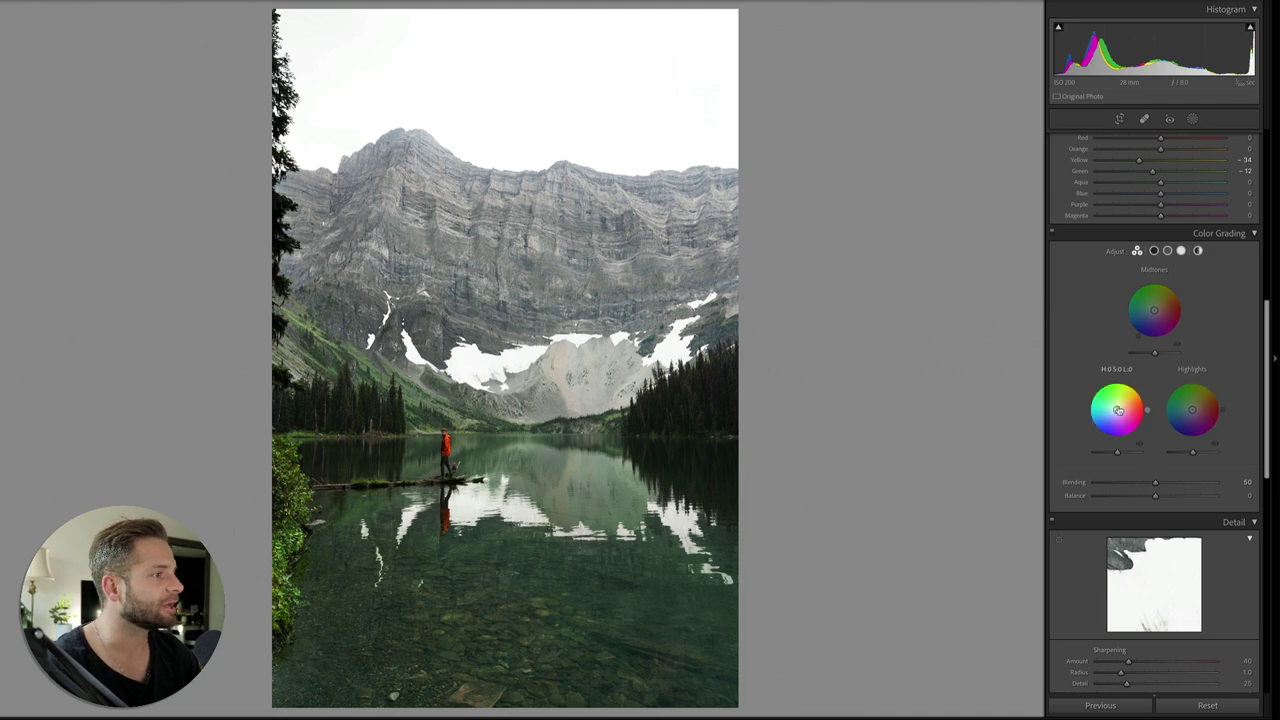
mouse_move(1117, 410)
mouse_down()
mouse_move(1124, 394)
mouse_move(1118, 405)
mouse_up()
Step: Compare the photo with the Color Grading adjustments switched off and on several times
click(1052, 235)
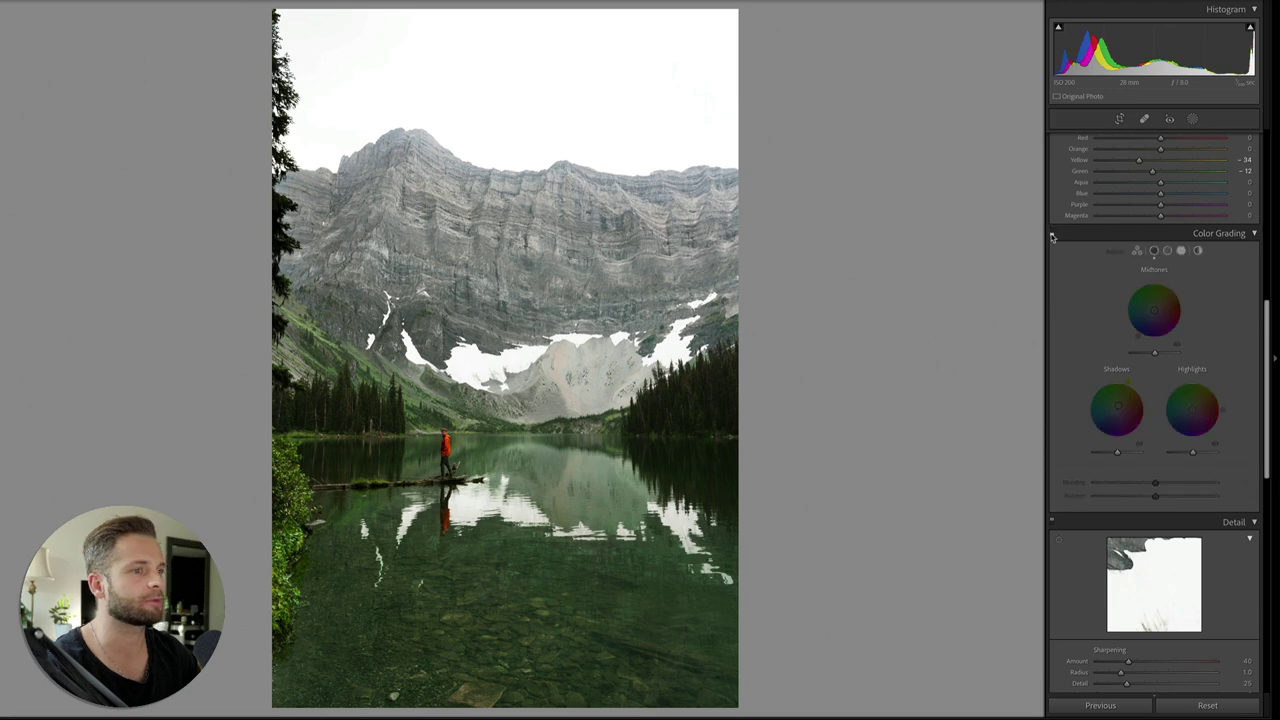
click(1052, 235)
click(1052, 235)
click(1052, 235)
click(1052, 235)
click(1052, 235)
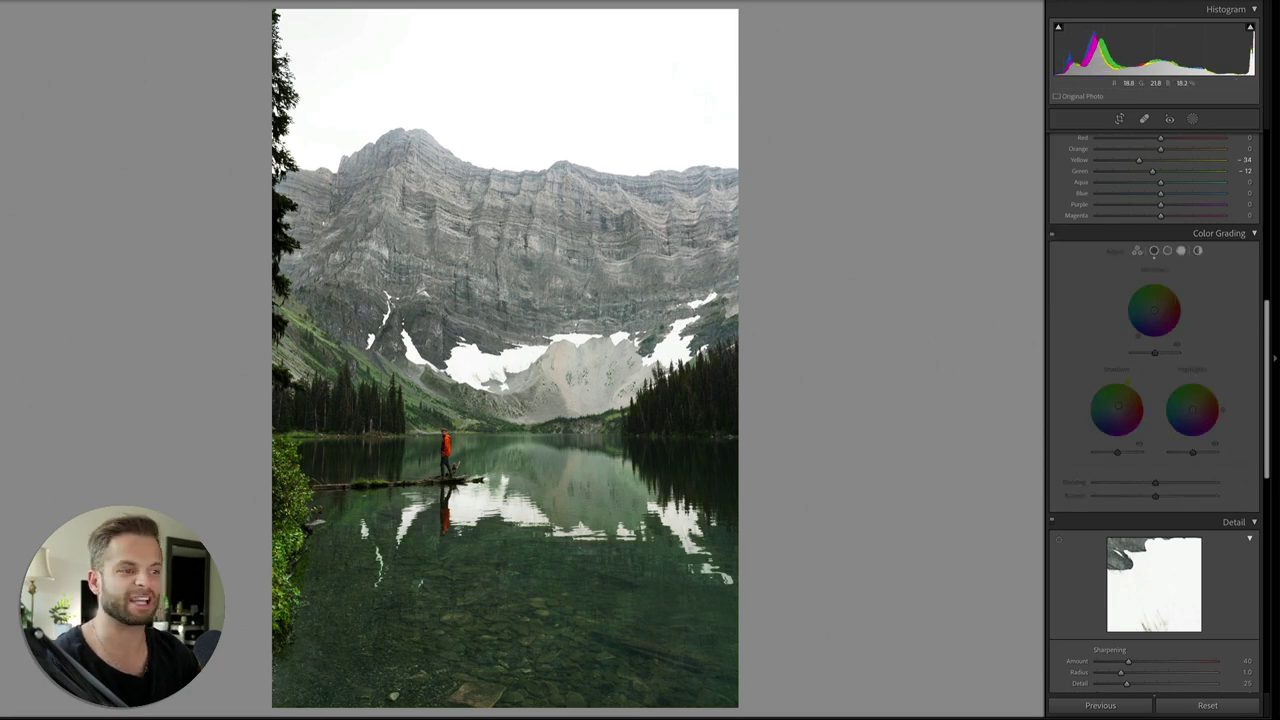
click(1052, 235)
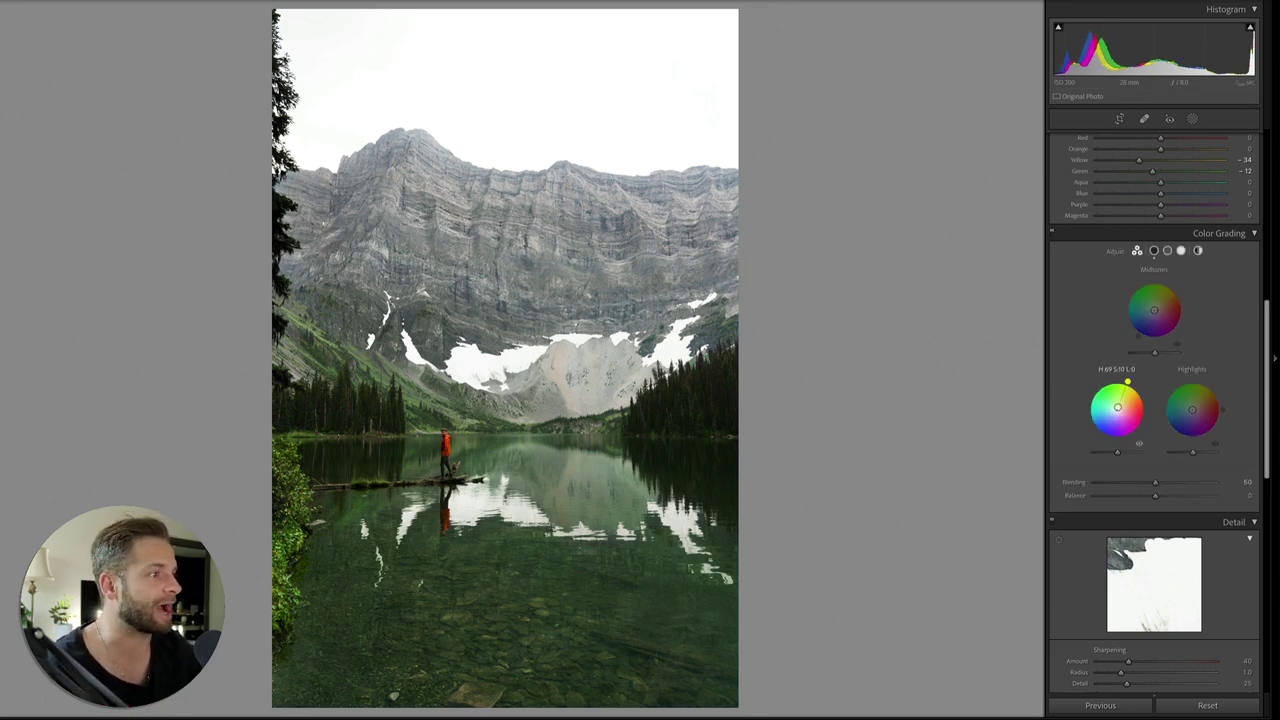
Step: Fine-tune the yellow-green shadow tint, tint the highlights with hue 67 and saturation 7, and compare with Color Grading off and on
drag(1118, 407, 1119, 405)
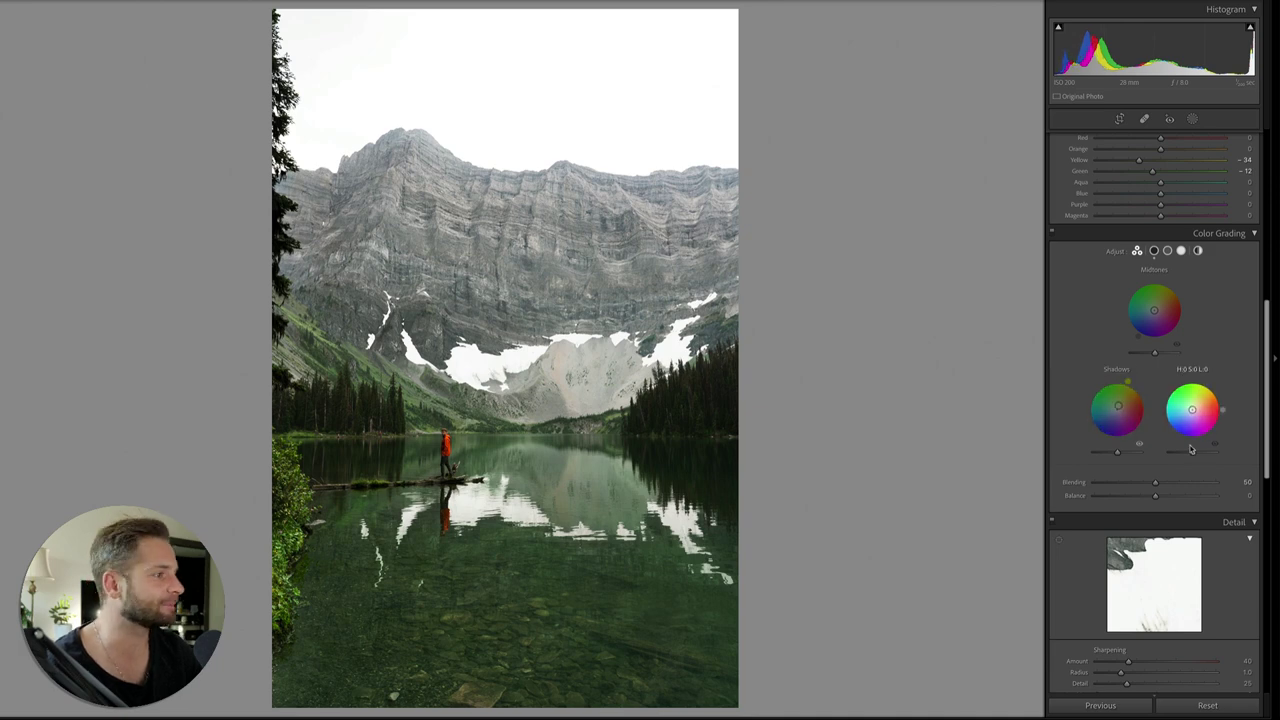
mouse_move(1193, 410)
mouse_down()
mouse_move(1185, 421)
mouse_move(1208, 384)
mouse_up()
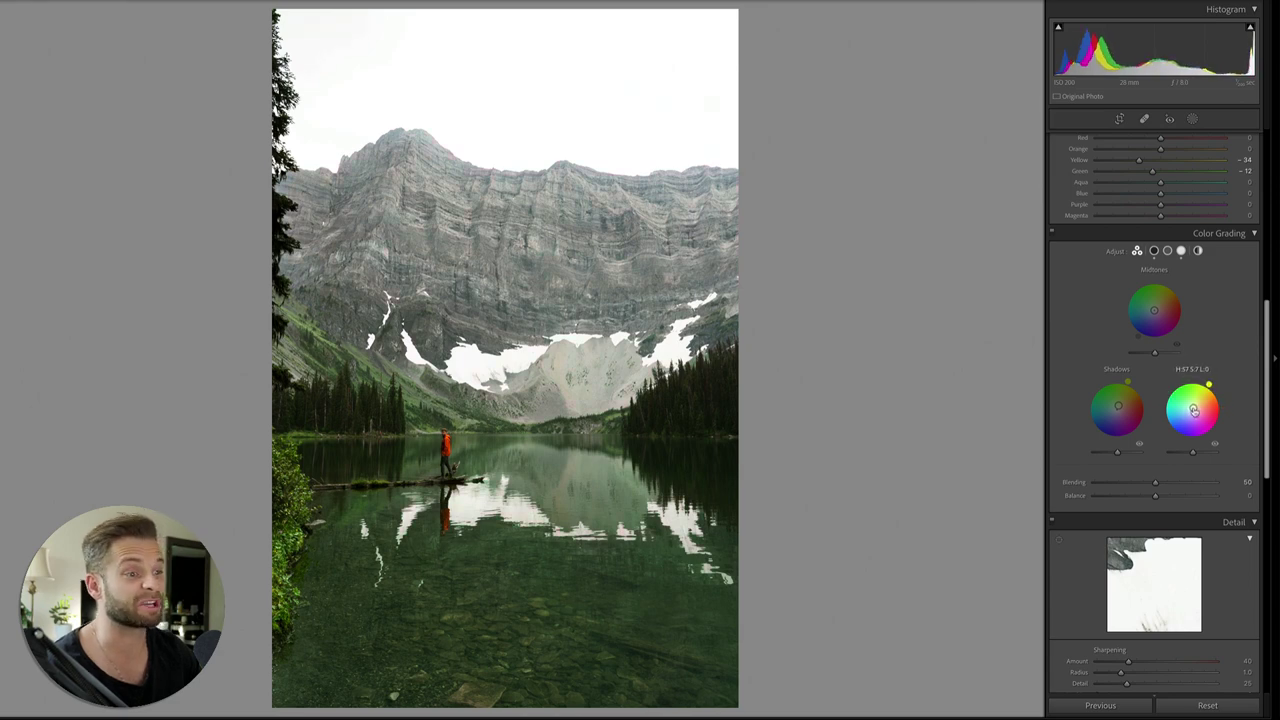
click(1052, 233)
click(1052, 233)
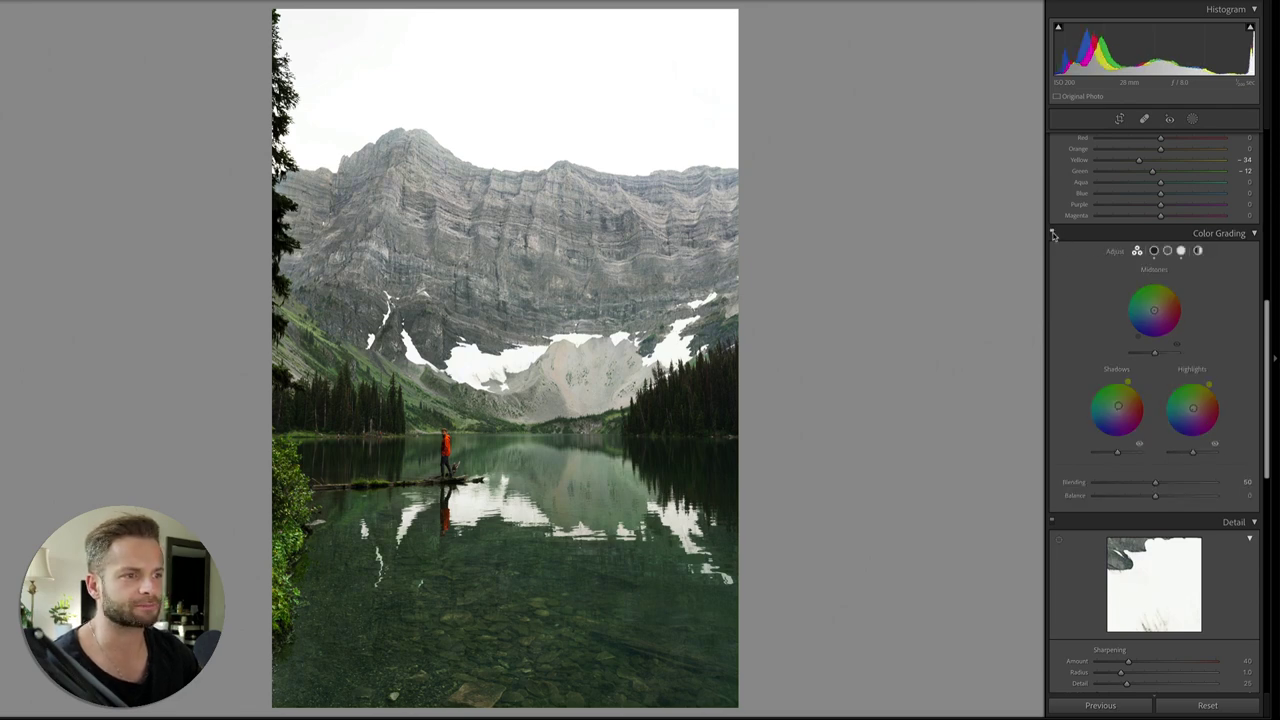
Step: Compare the photo once more with the Color Grading adjustments off and on
click(1052, 233)
click(1052, 233)
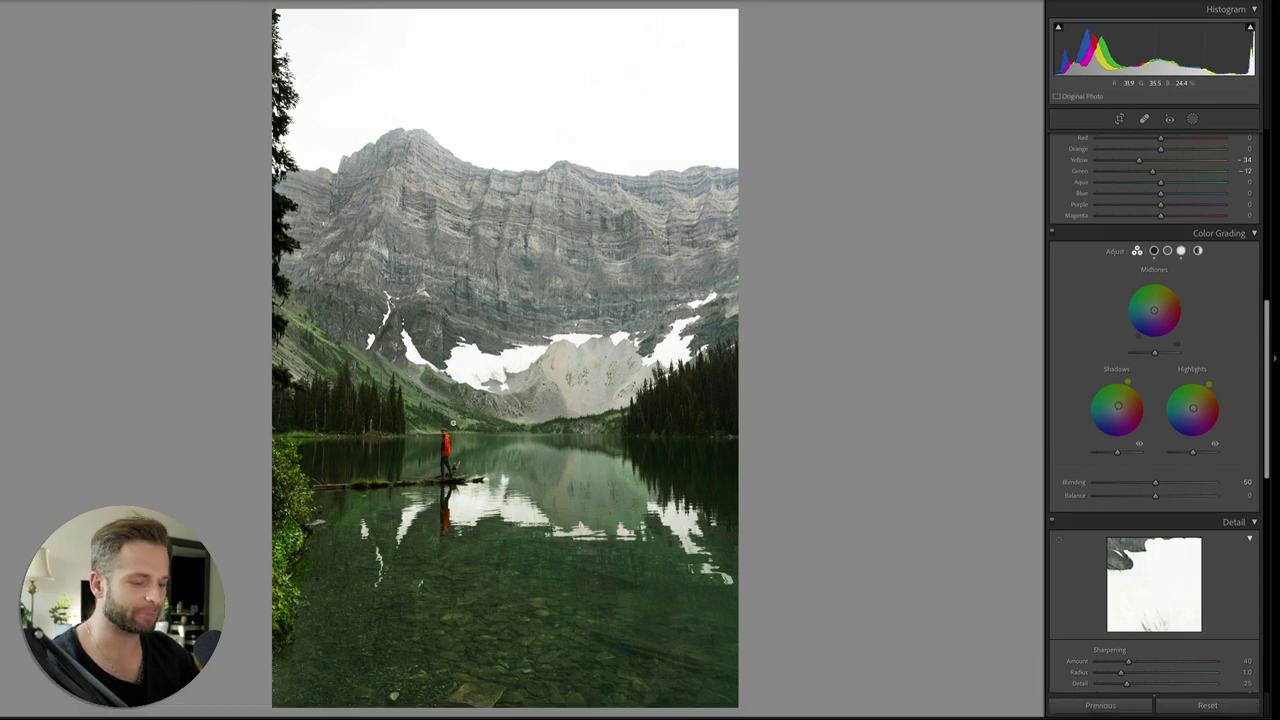
Step: Try a brush mask over the standing person with contrast −76, shadows 50 and flow 100, inspect its overlay and delete it
key(k)
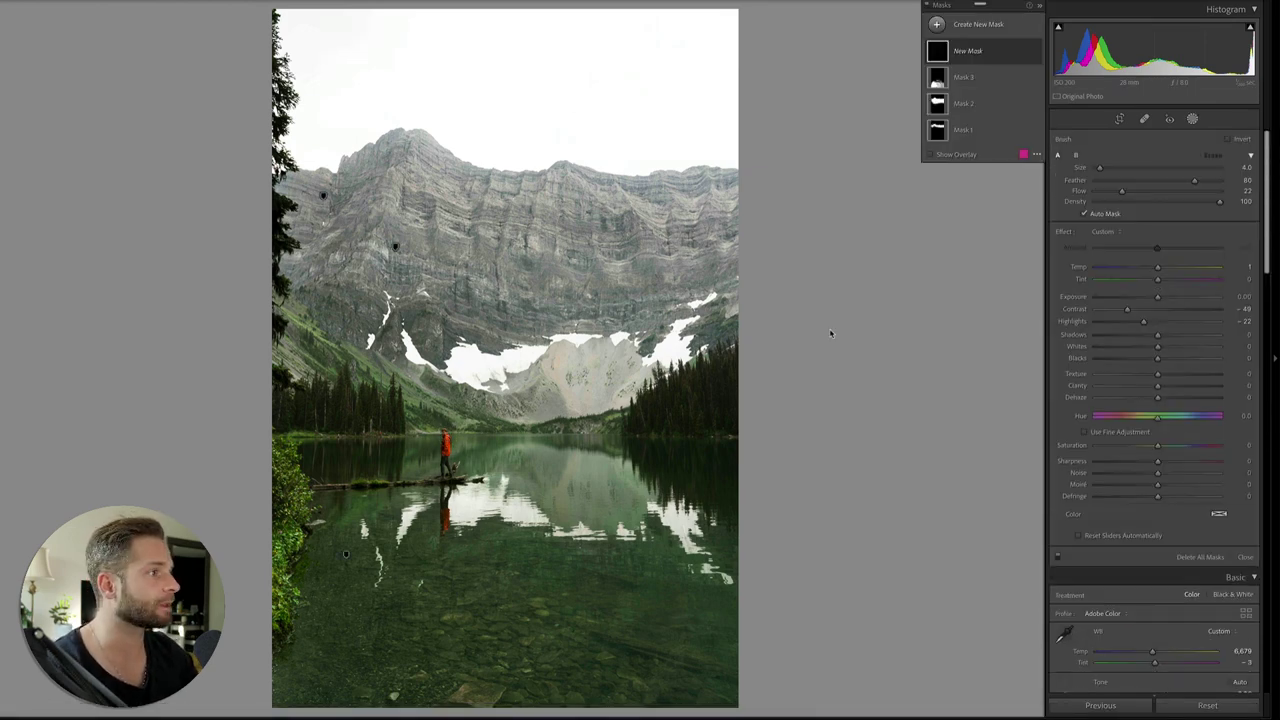
drag(446, 435, 444, 476)
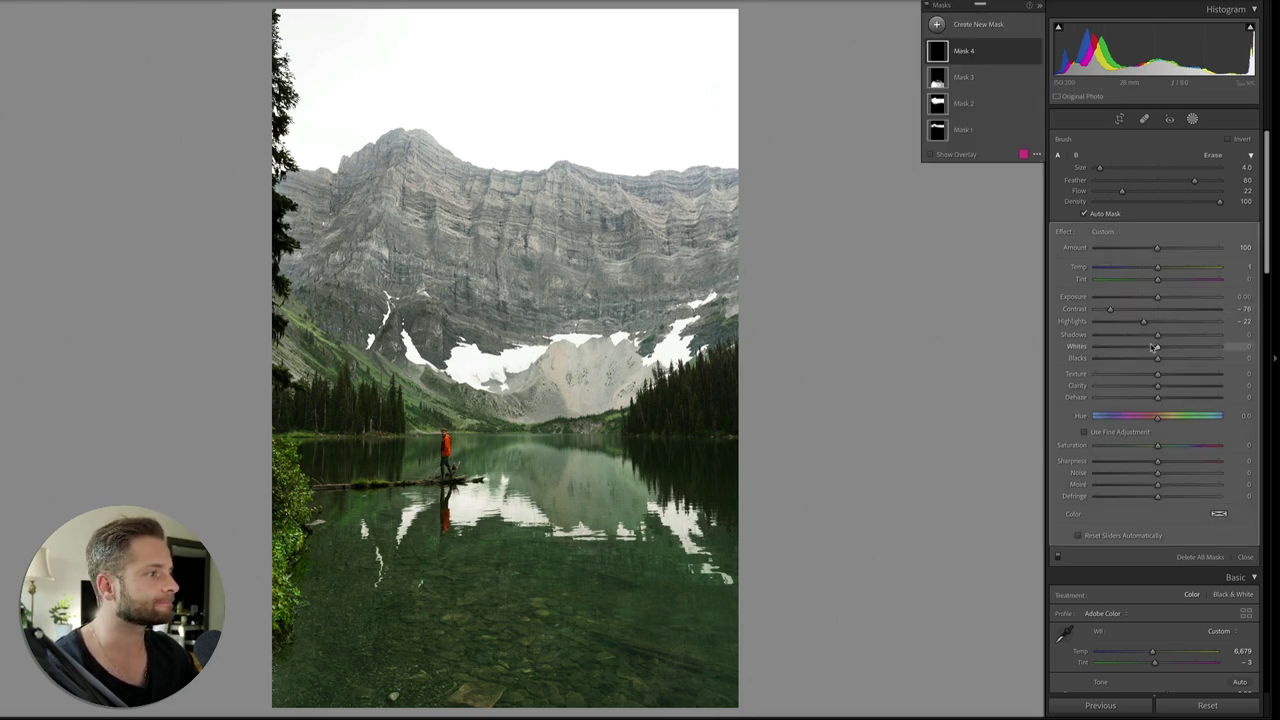
drag(1157, 336, 1176, 340)
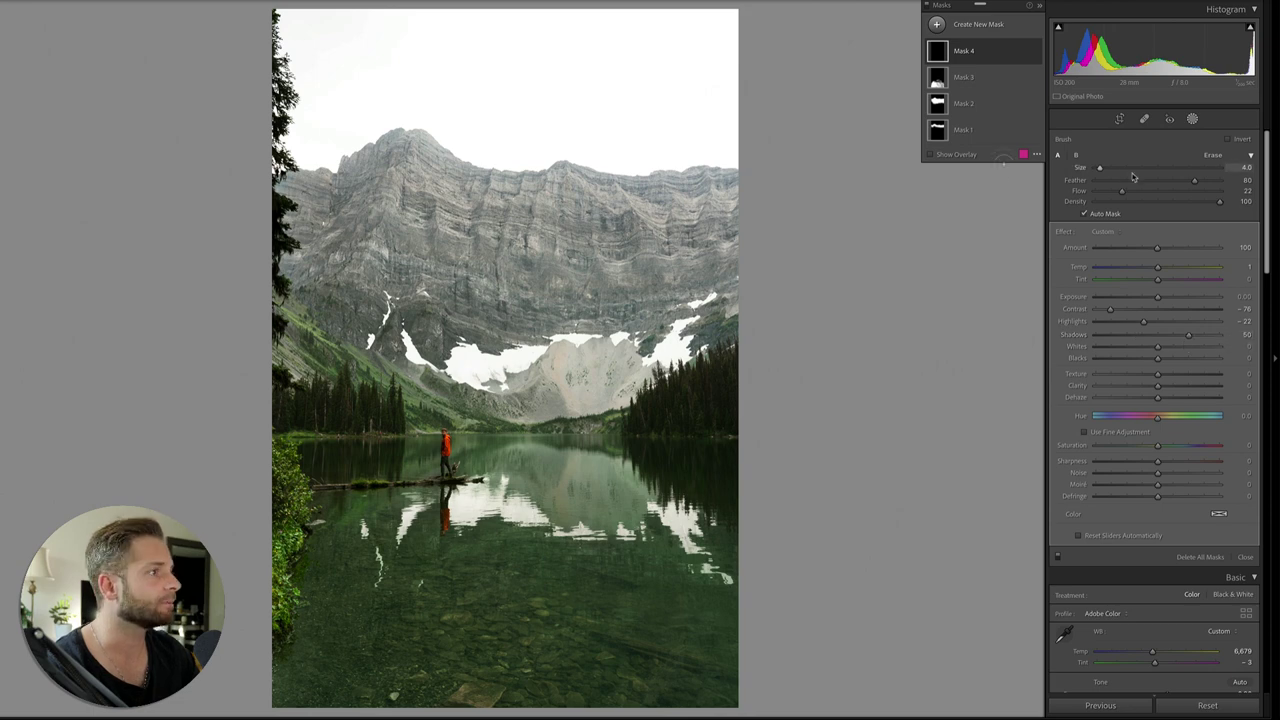
drag(1121, 191, 1222, 191)
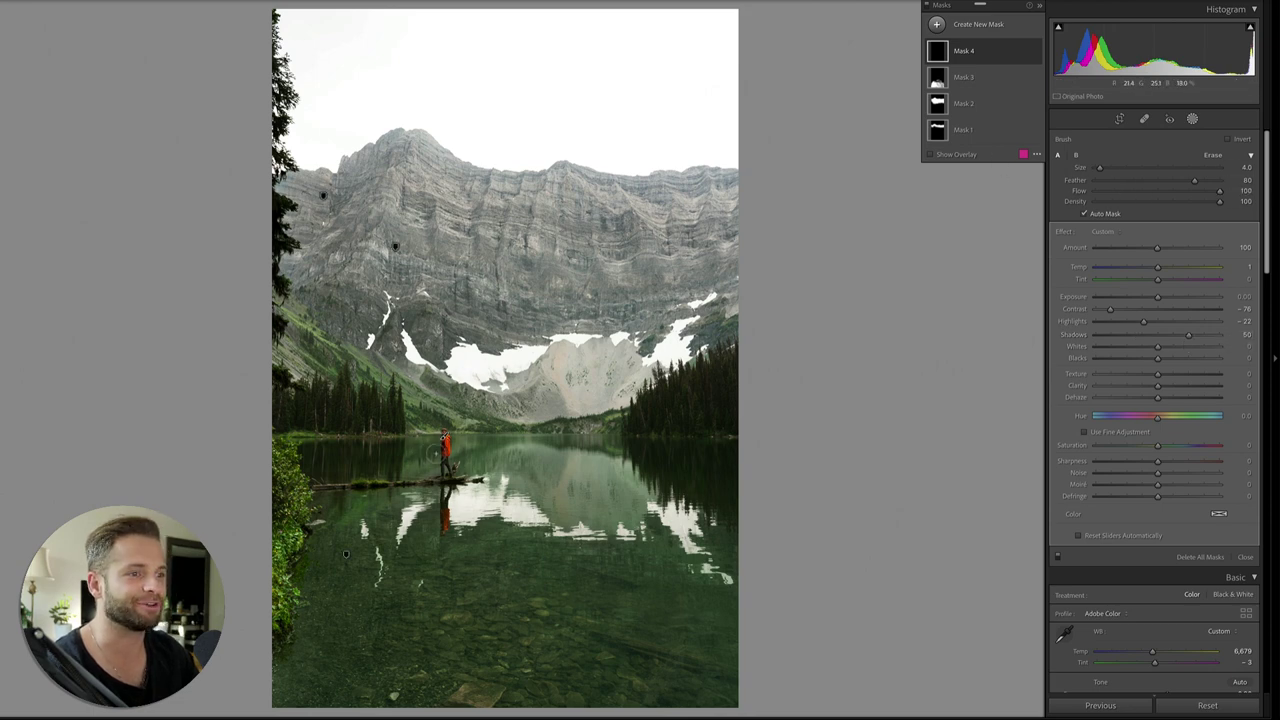
mouse_move(440, 455)
mouse_down()
mouse_move(443, 442)
mouse_move(445, 474)
mouse_up()
key(o)
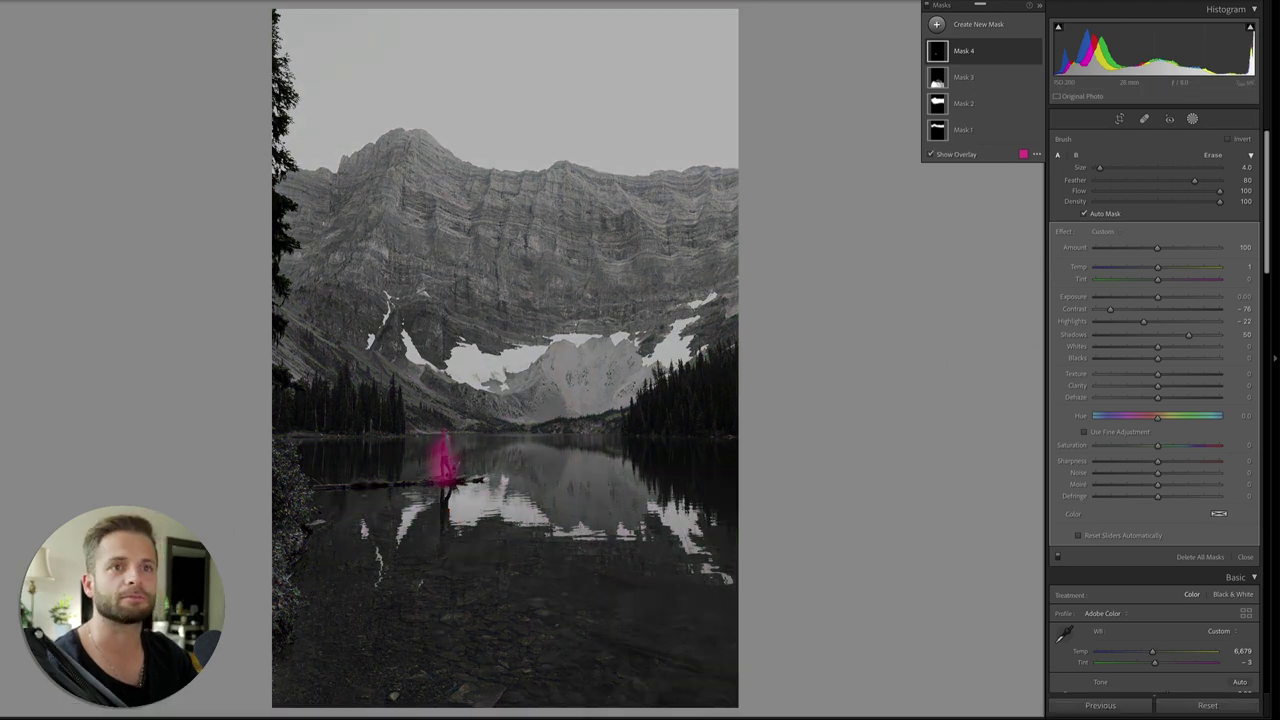
key(z)
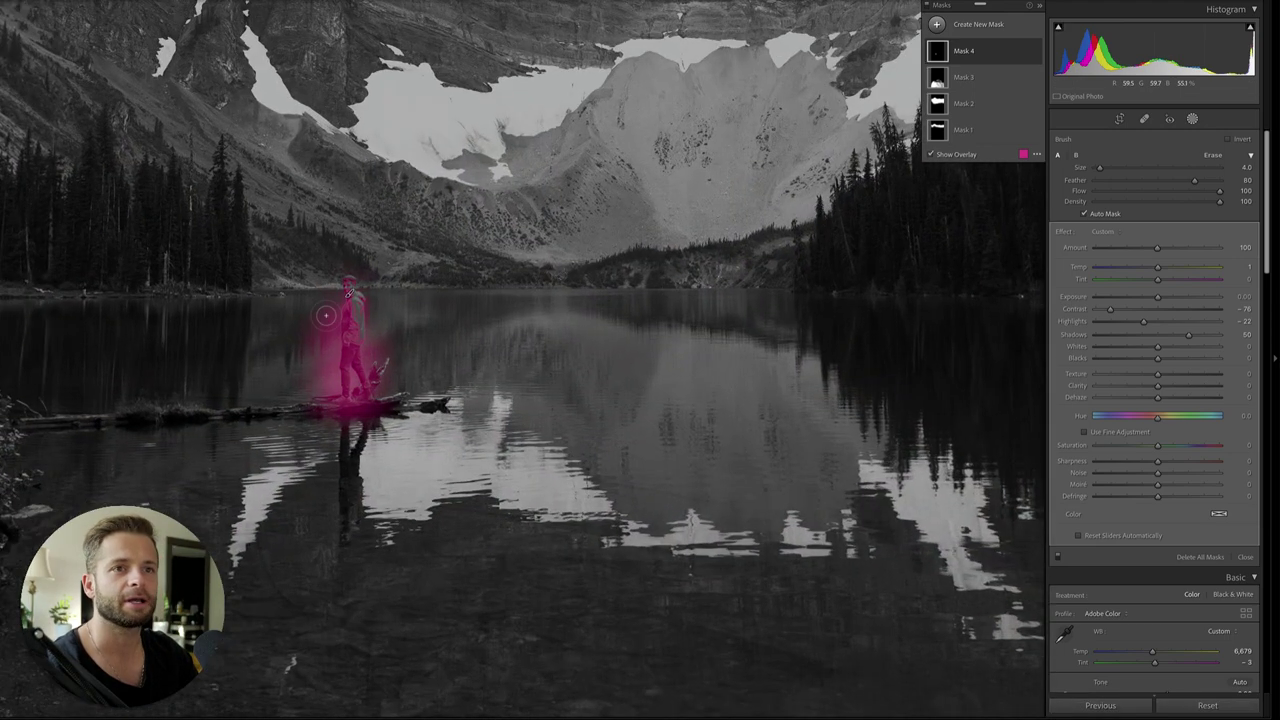
key(Delete)
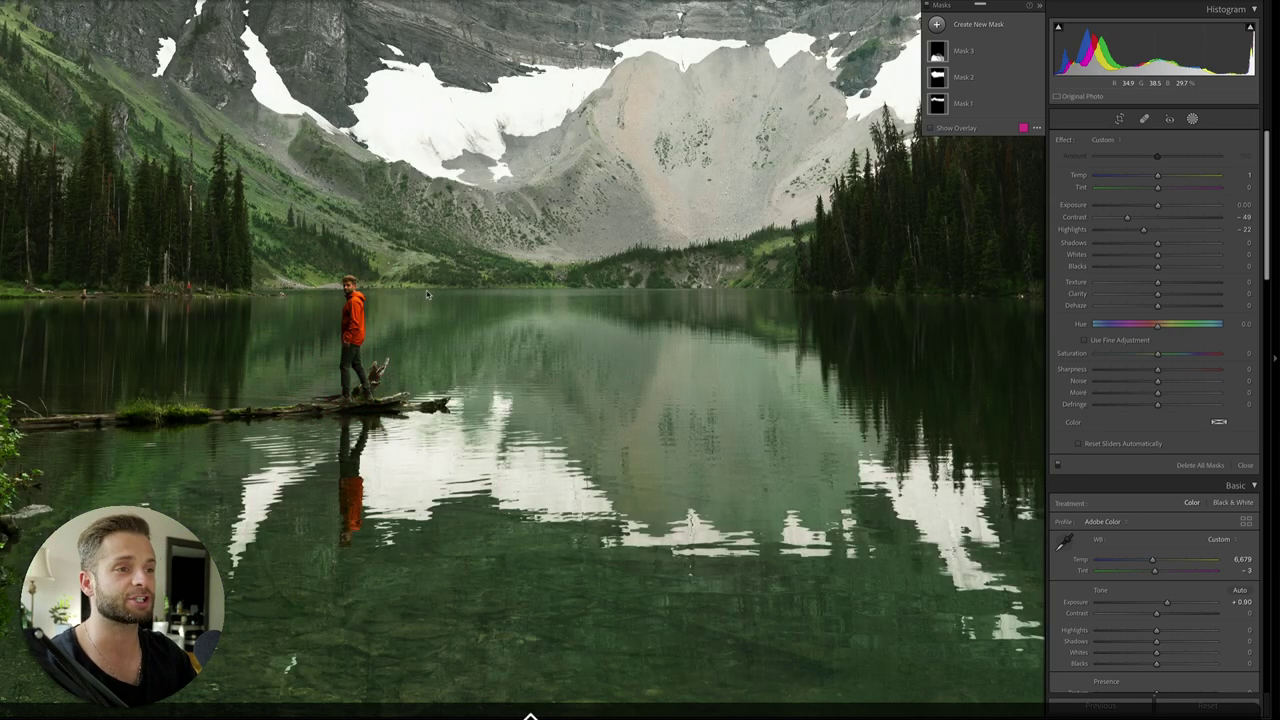
Step: Add a large radial gradient mask centred on the person with contrast −100, widen it slightly and close masking
key(shift+m)
drag(243, 237, 629, 578)
drag(243, 237, 356, 334)
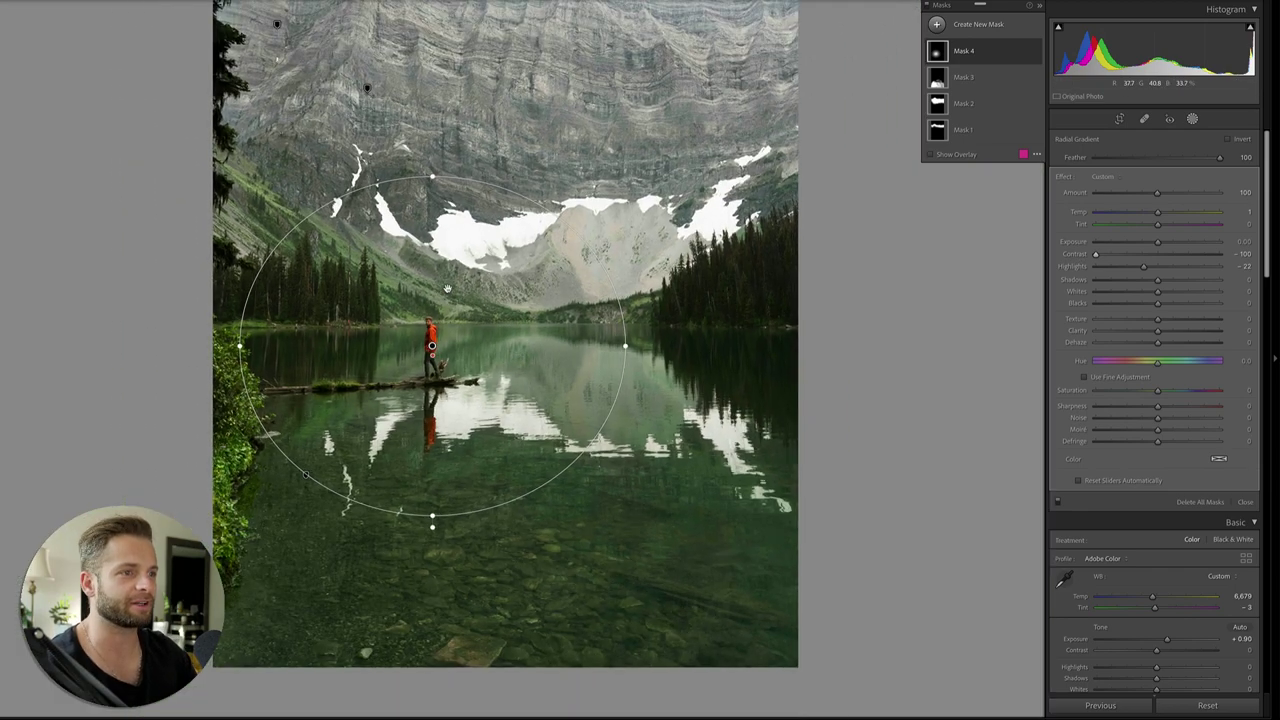
key(ctrl+minus)
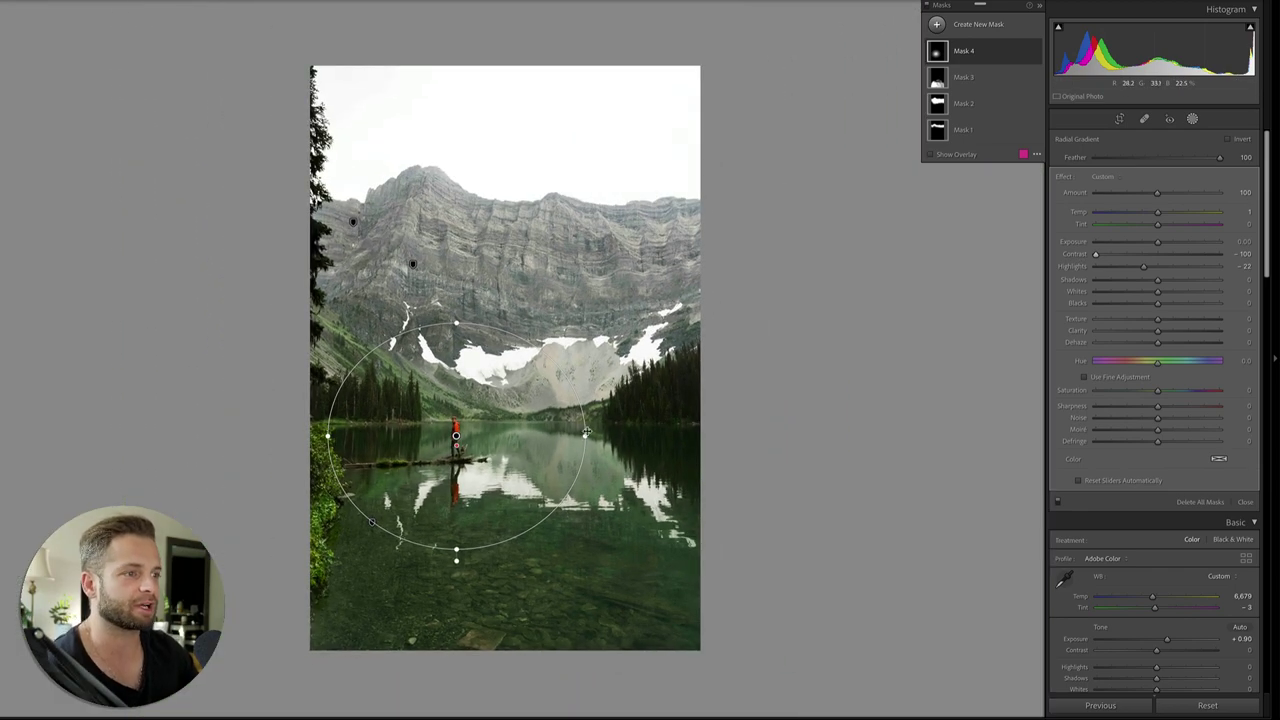
drag(586, 436, 596, 440)
key(Return)
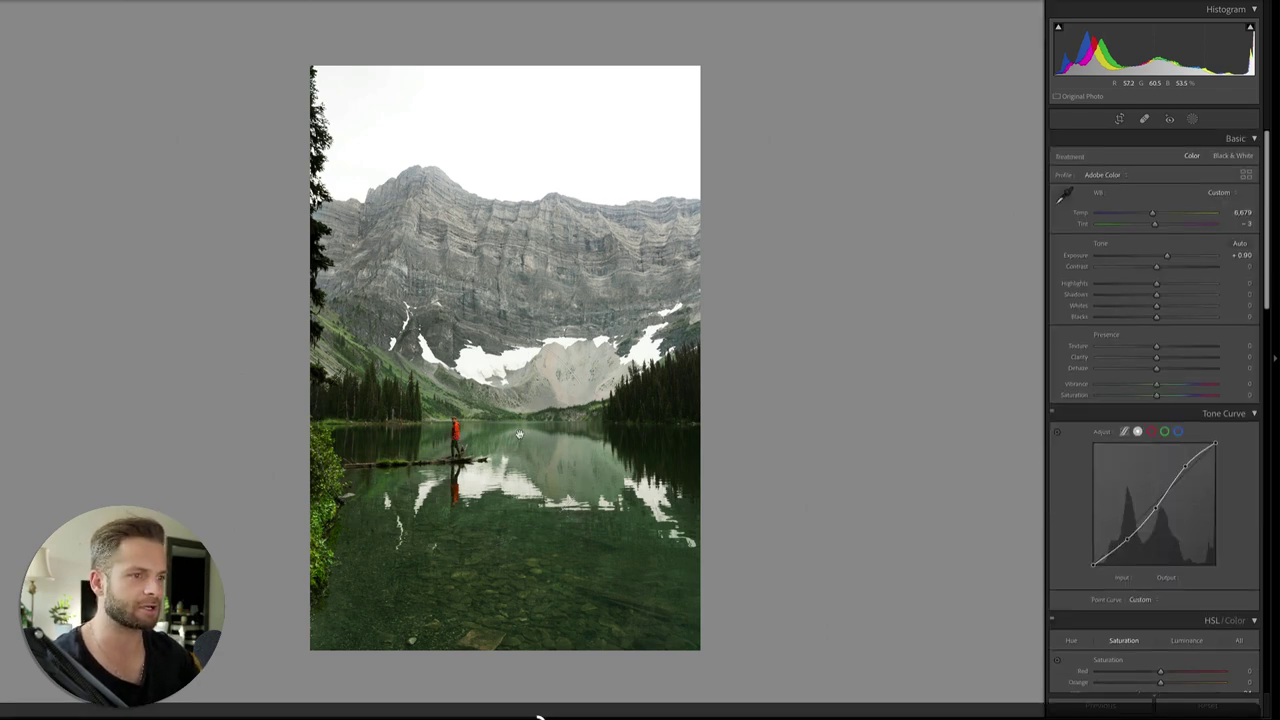
Step: Compare the photo without and with the radial mask's contrast change by undoing and redoing it
key(ctrl+z)
key(ctrl+z)
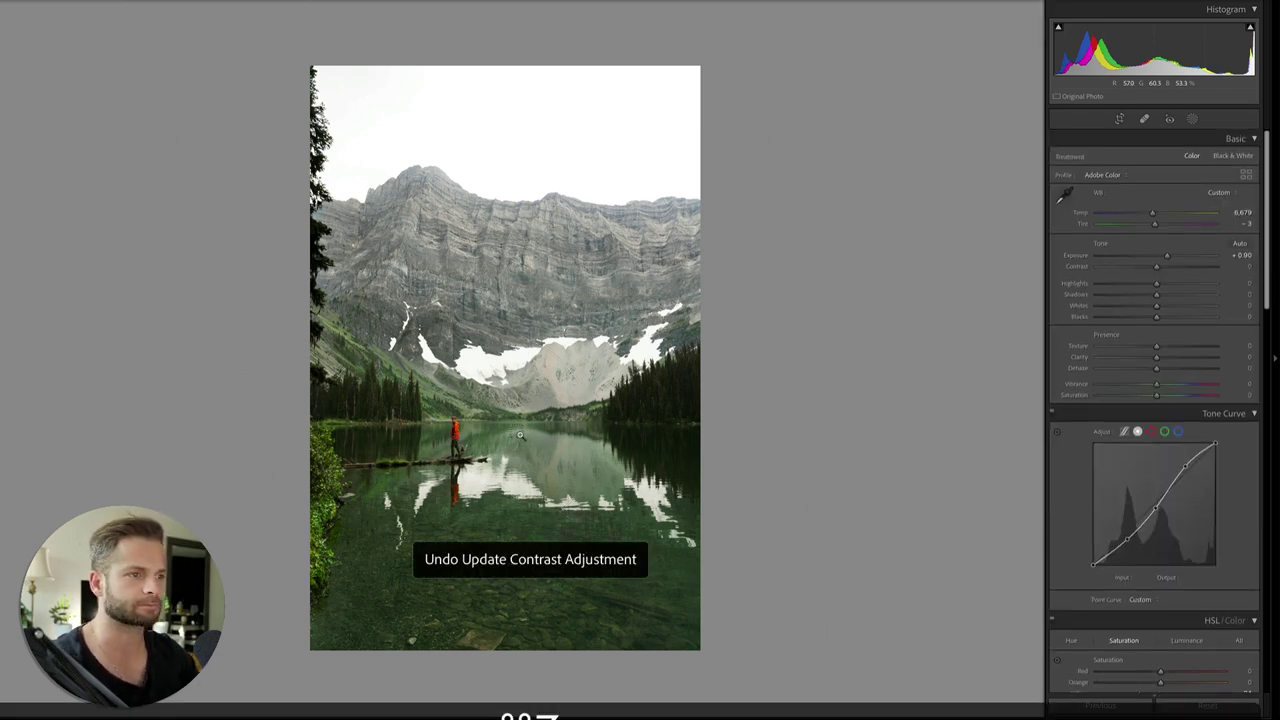
key(ctrl+shift+z)
key(ctrl+shift+z)
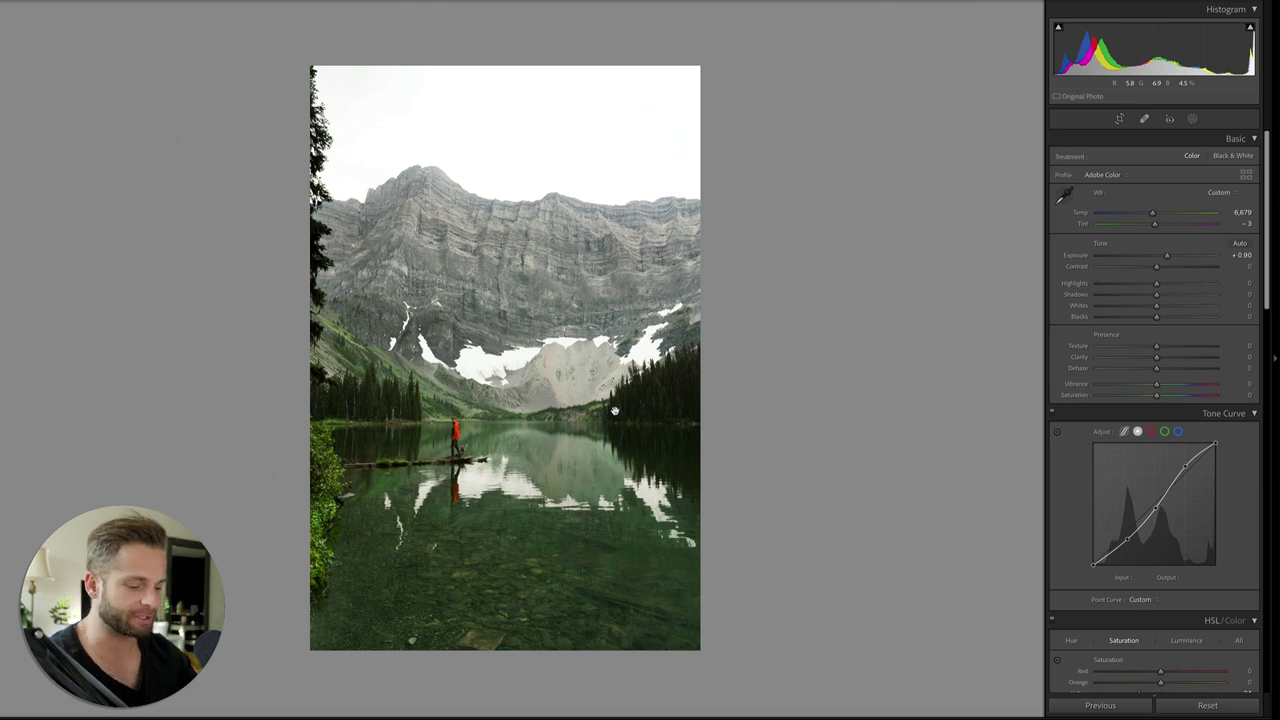
Step: Reopen the radial gradient mask around the person, copy and paste it, and shift the duplicate slightly off the original
key(shift+w)
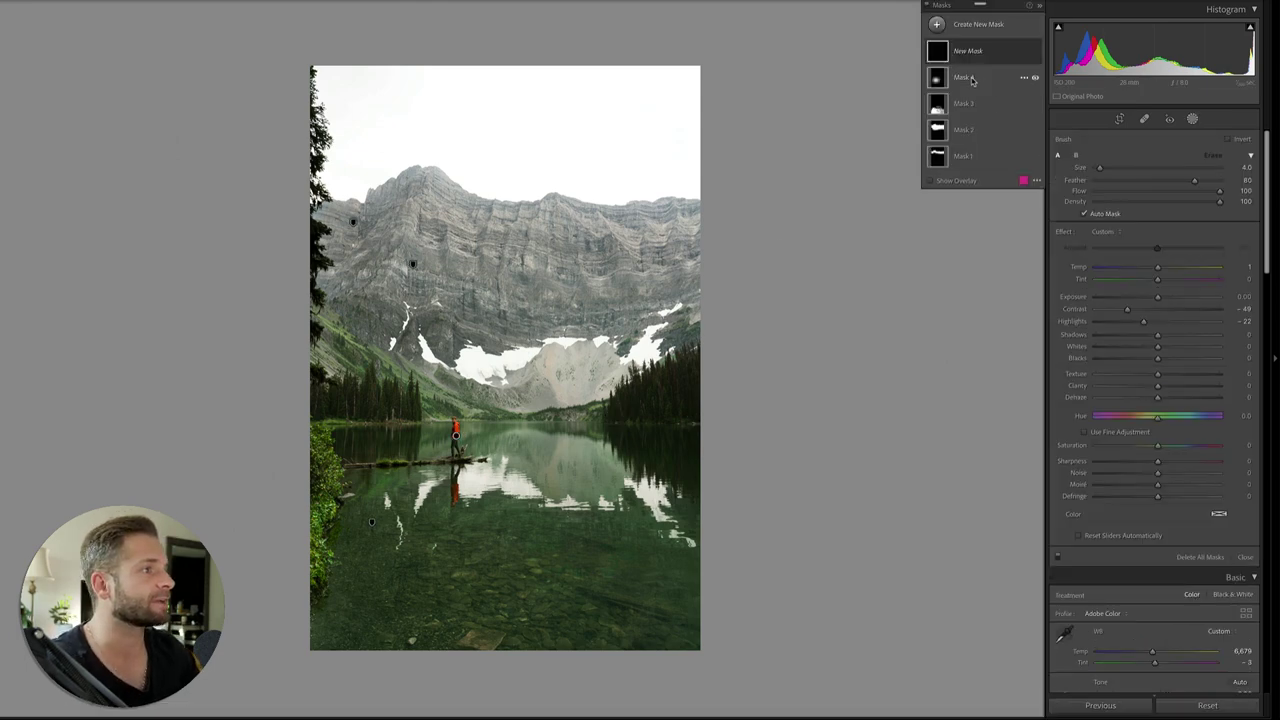
right_click(474, 440)
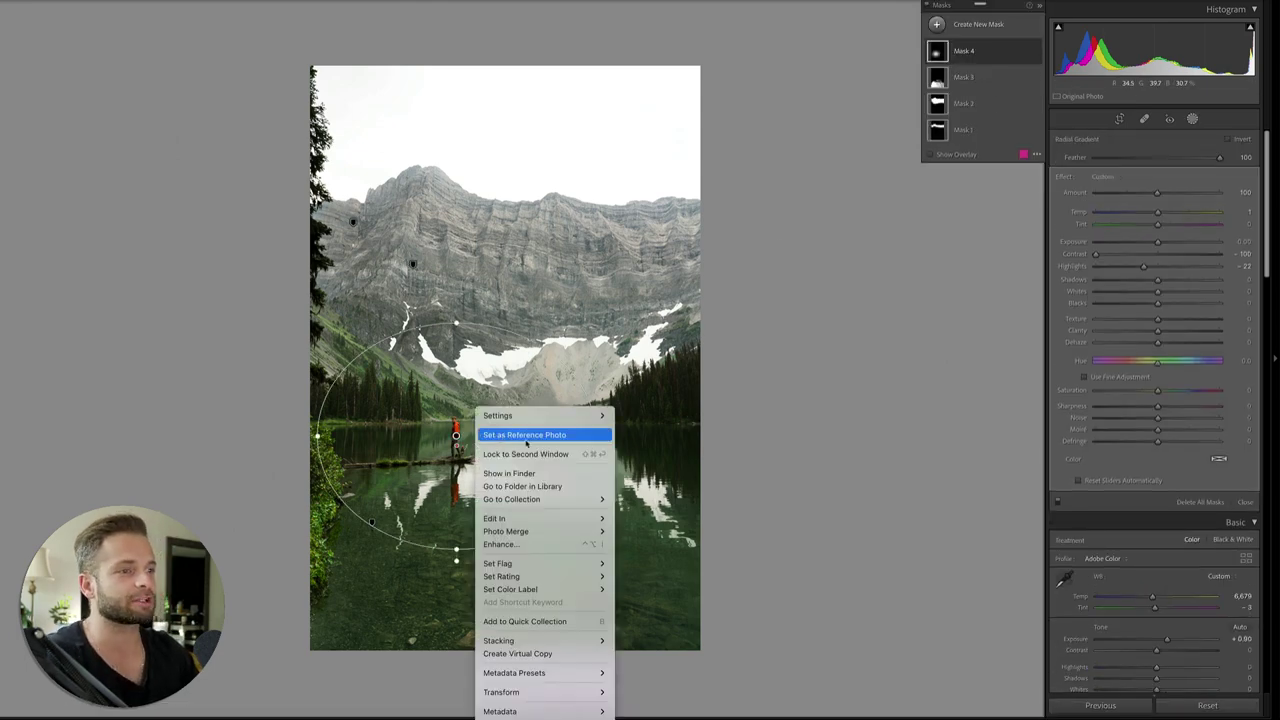
click(409, 446)
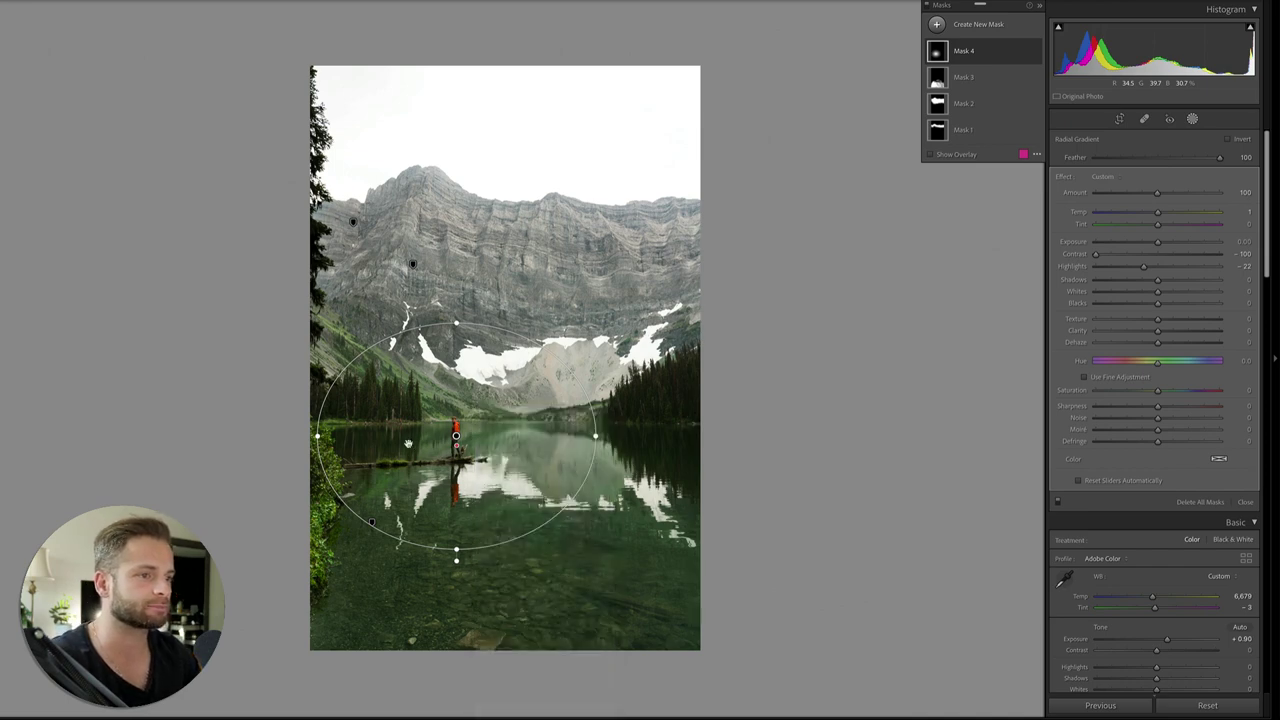
right_click(452, 443)
click(439, 437)
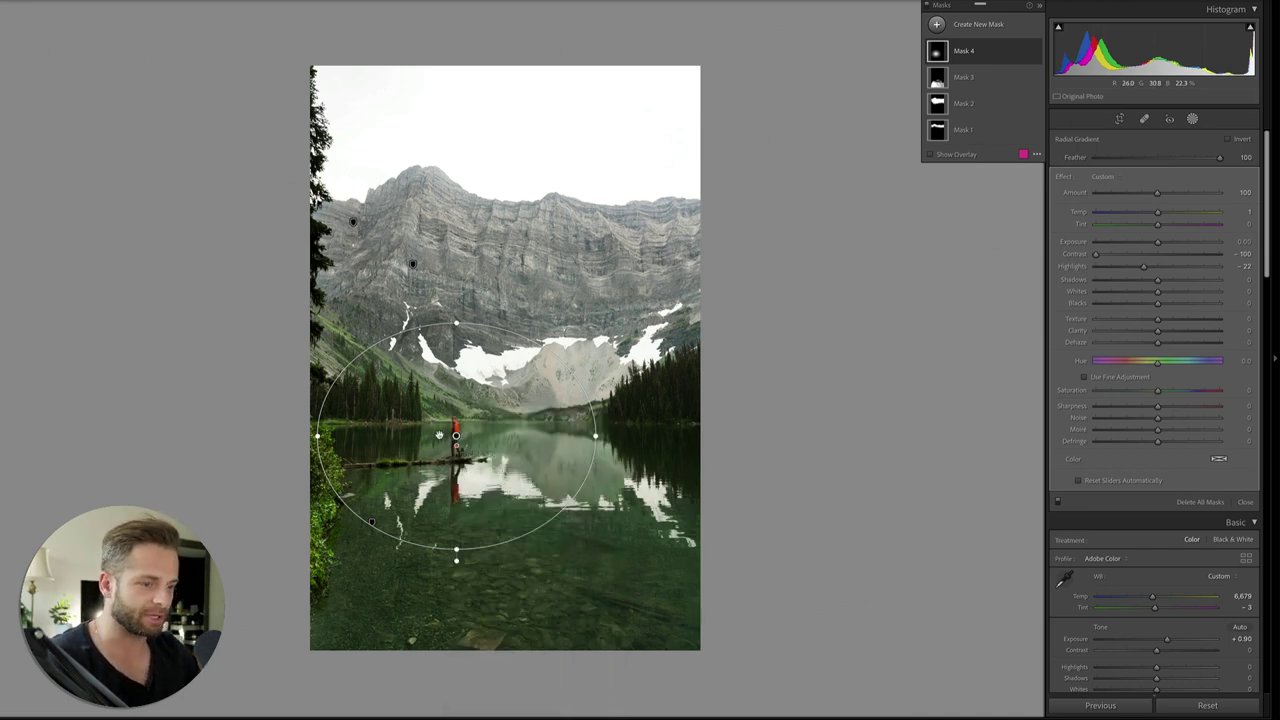
key(super+c)
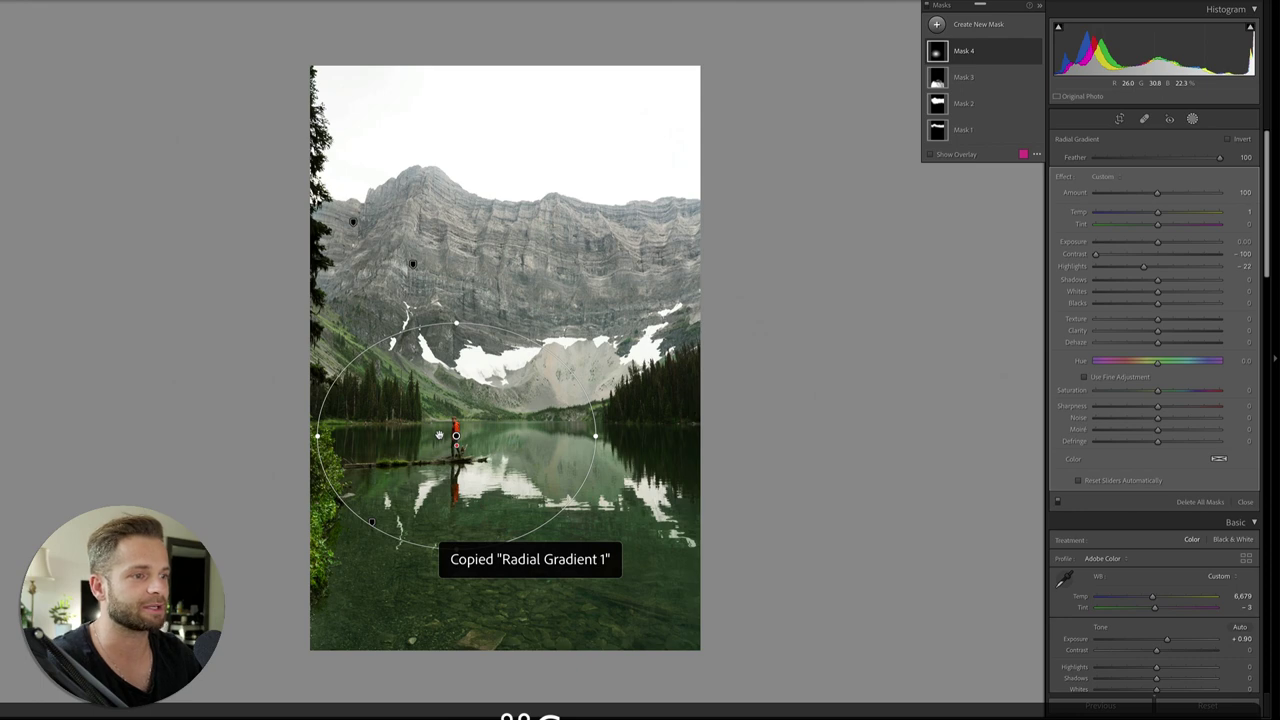
key(super+v)
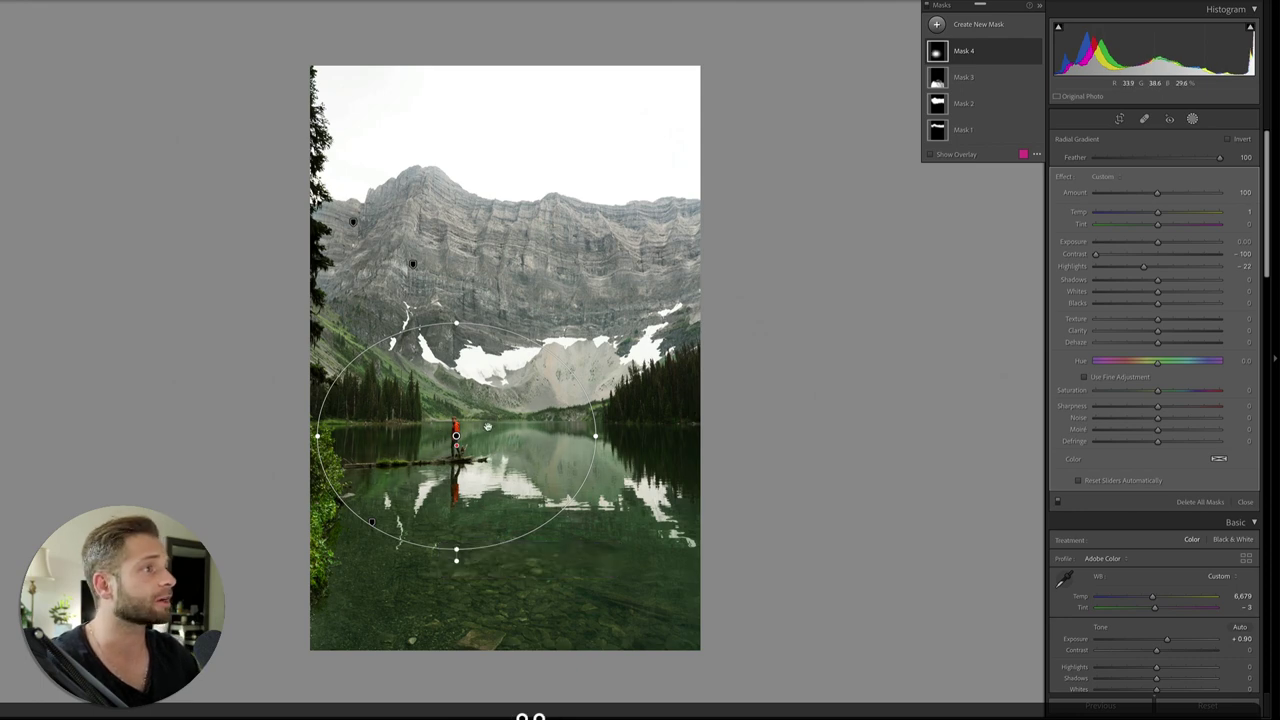
mouse_move(501, 442)
mouse_down()
mouse_move(531, 441)
mouse_move(509, 439)
mouse_up()
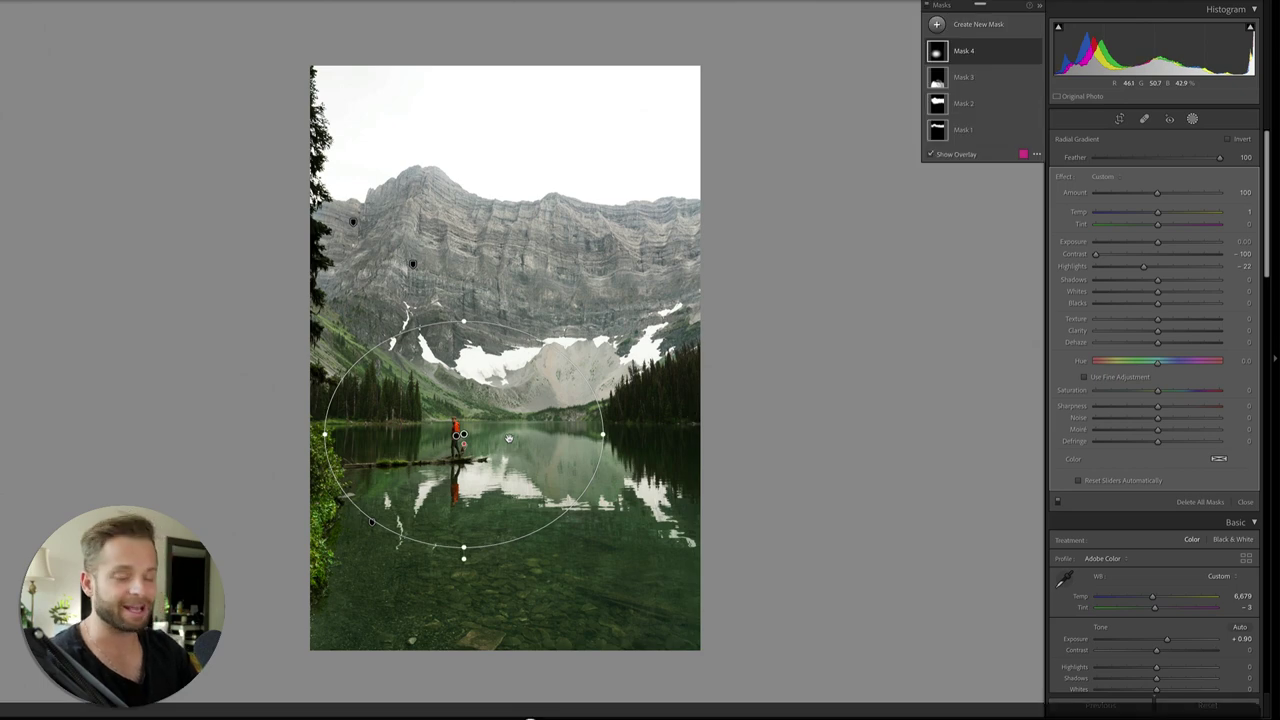
Step: Show the mask overlay, try inverting the duplicated radial gradient, centre it on the person and delete it
key(o)
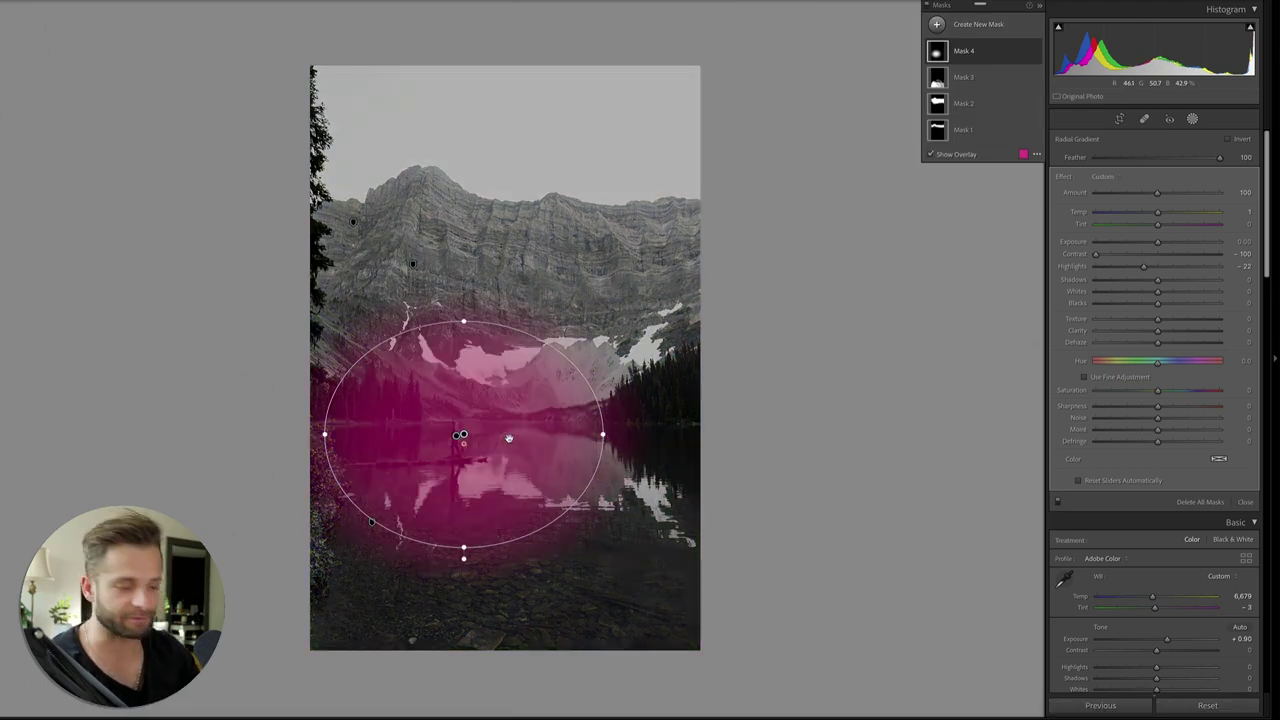
key(apostrophe)
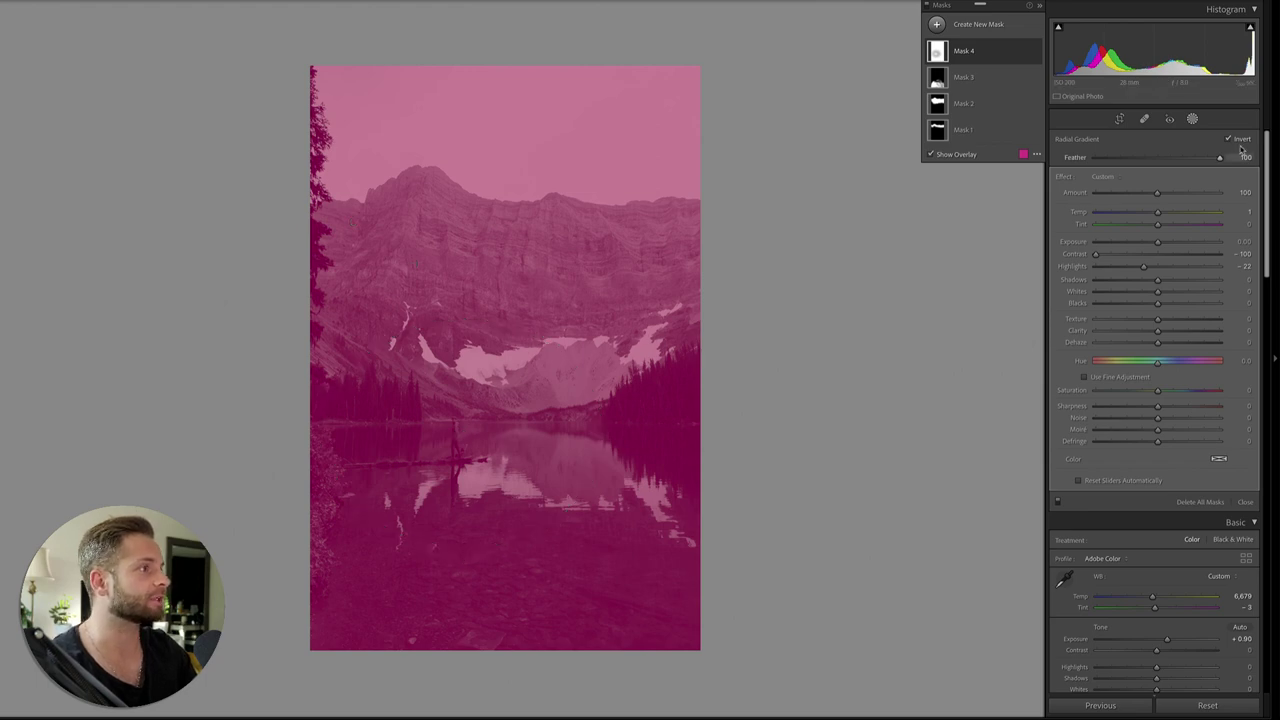
drag(463, 436, 419, 553)
mouse_move(470, 470)
mouse_down()
mouse_move(523, 439)
mouse_move(550, 316)
mouse_move(605, 300)
mouse_move(589, 298)
mouse_move(459, 456)
mouse_move(470, 471)
mouse_up()
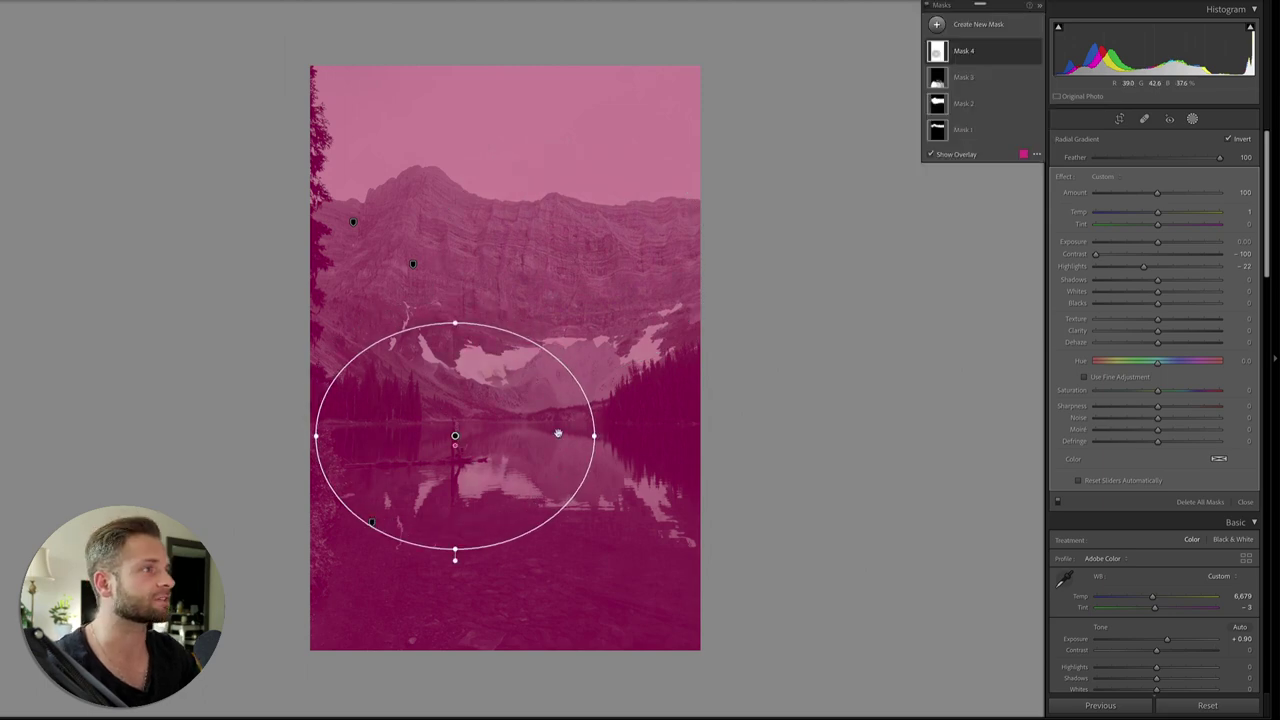
key(Delete)
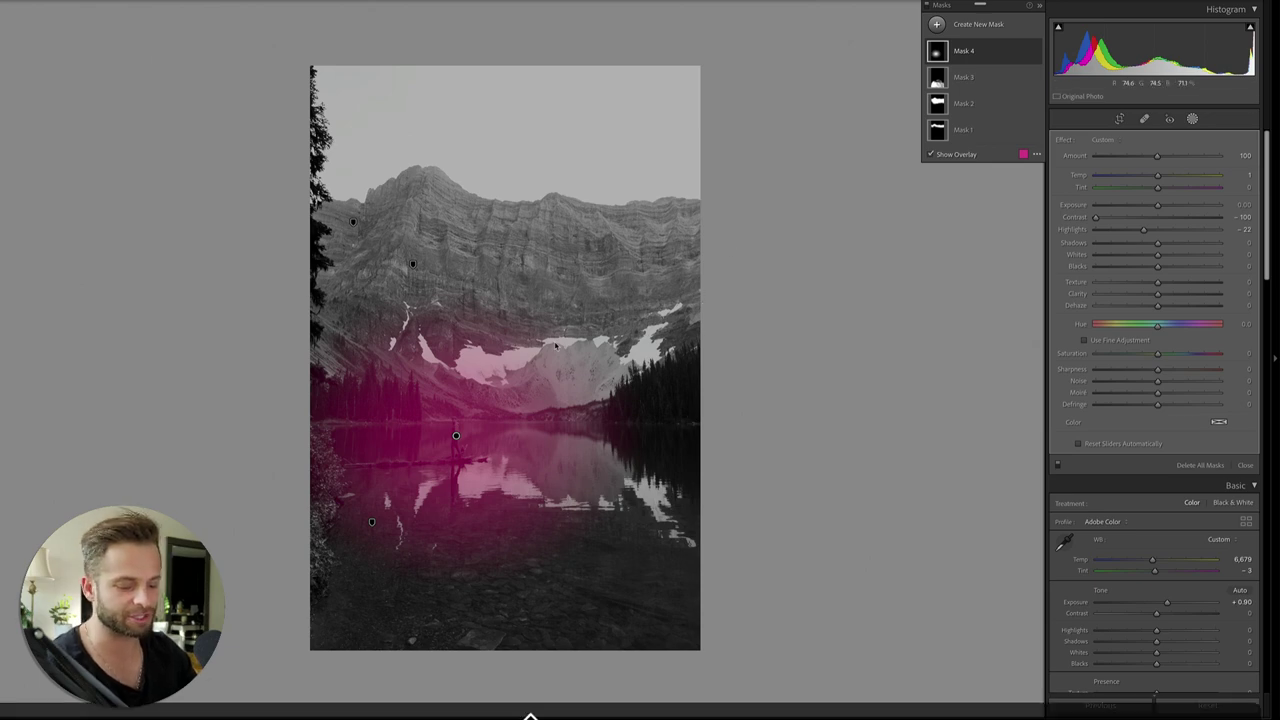
Step: Add a new wide, flat radial gradient mask centred on the person, invert it and show its overlay
key(shift+m)
drag(409, 409, 611, 492)
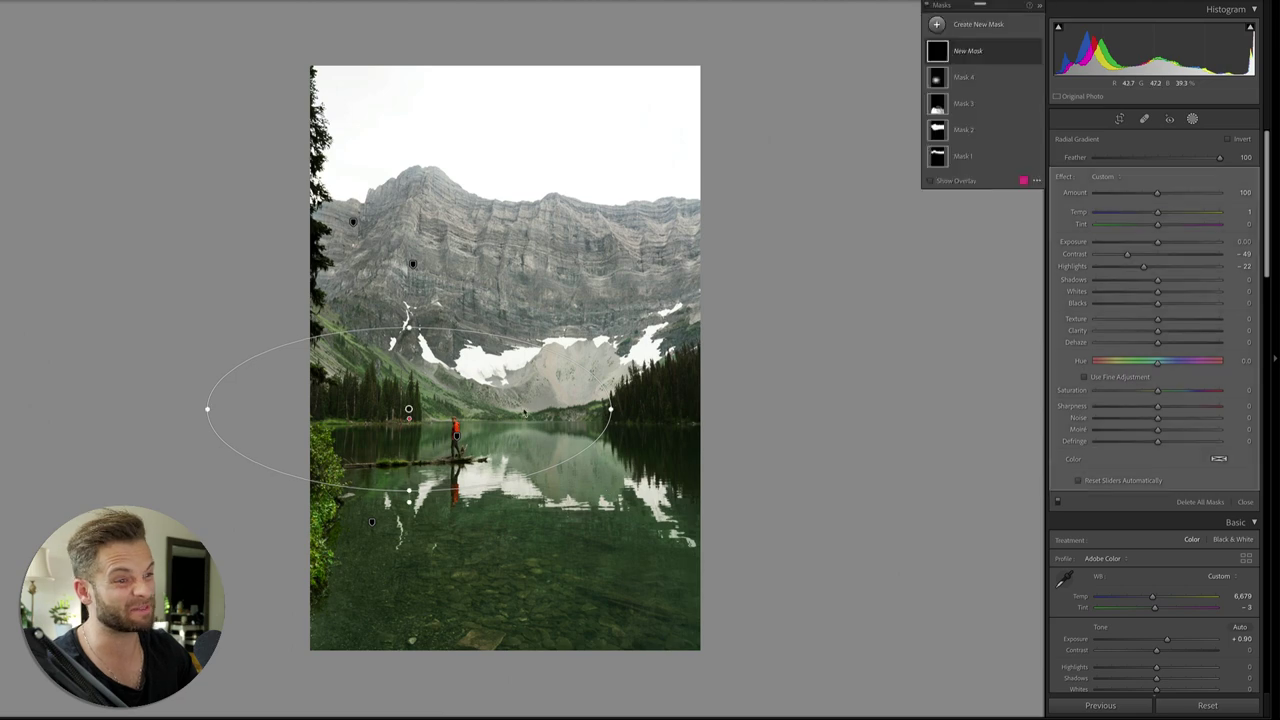
drag(409, 409, 455, 437)
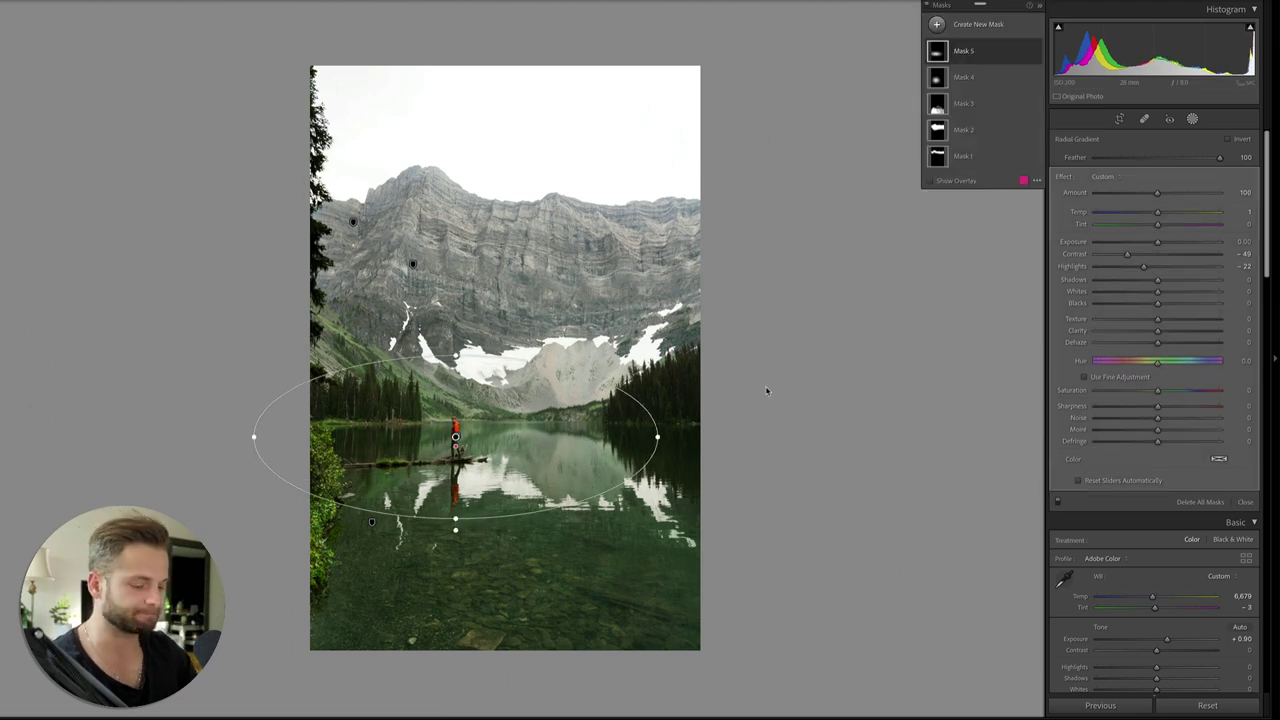
key(apostrophe)
key(o)
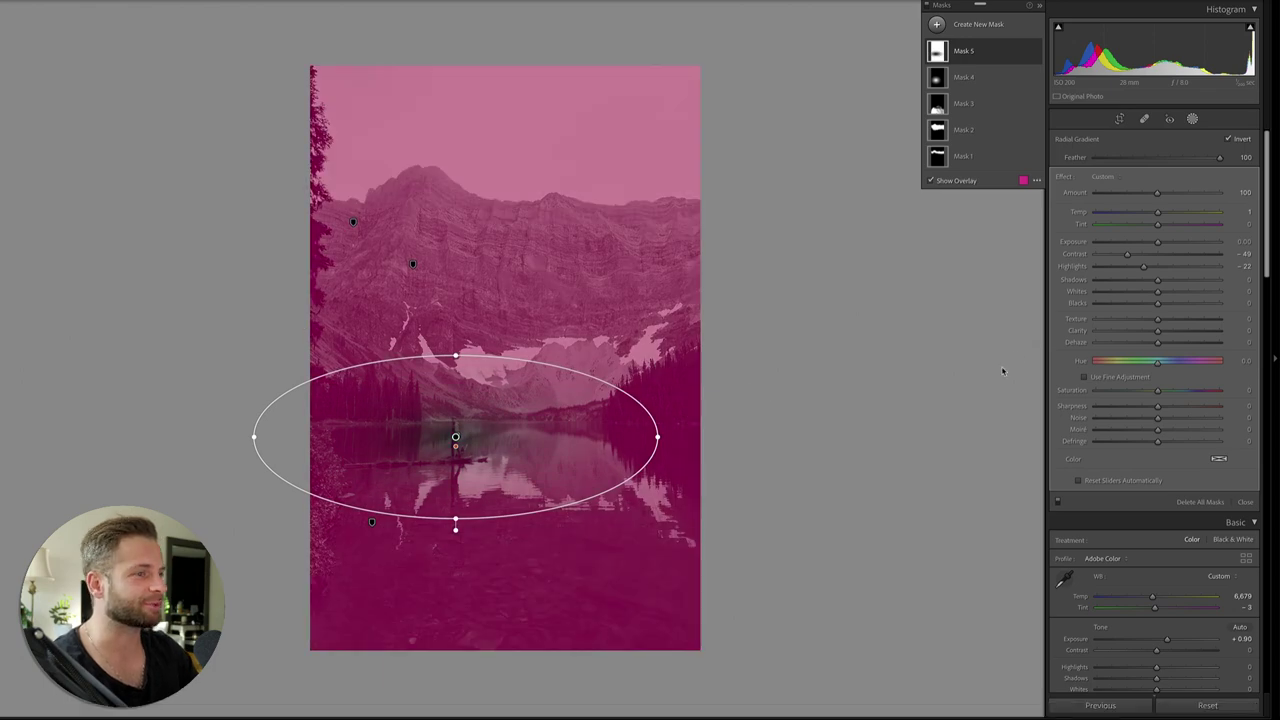
drag(590, 437, 589, 430)
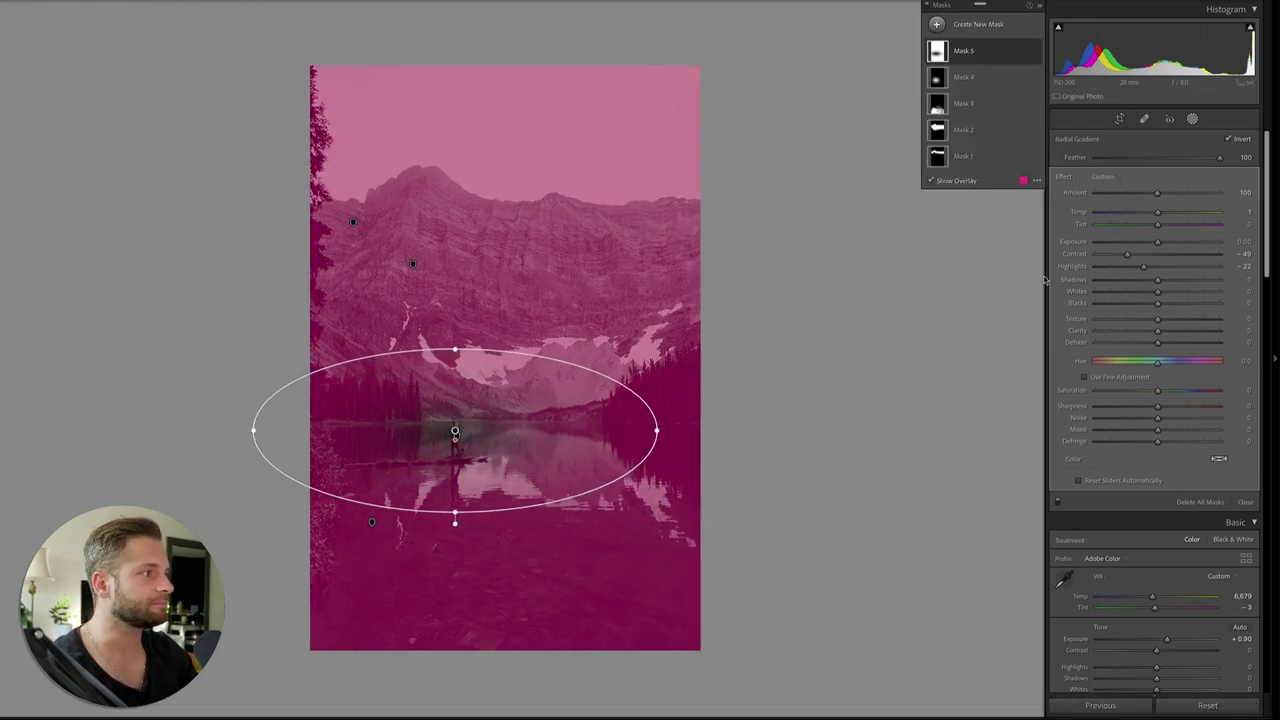
Step: Reset the inverted radial mask's contrast and highlights to 0, and set its exposure to −0.24 and dehaze to 28
double_click(1129, 255)
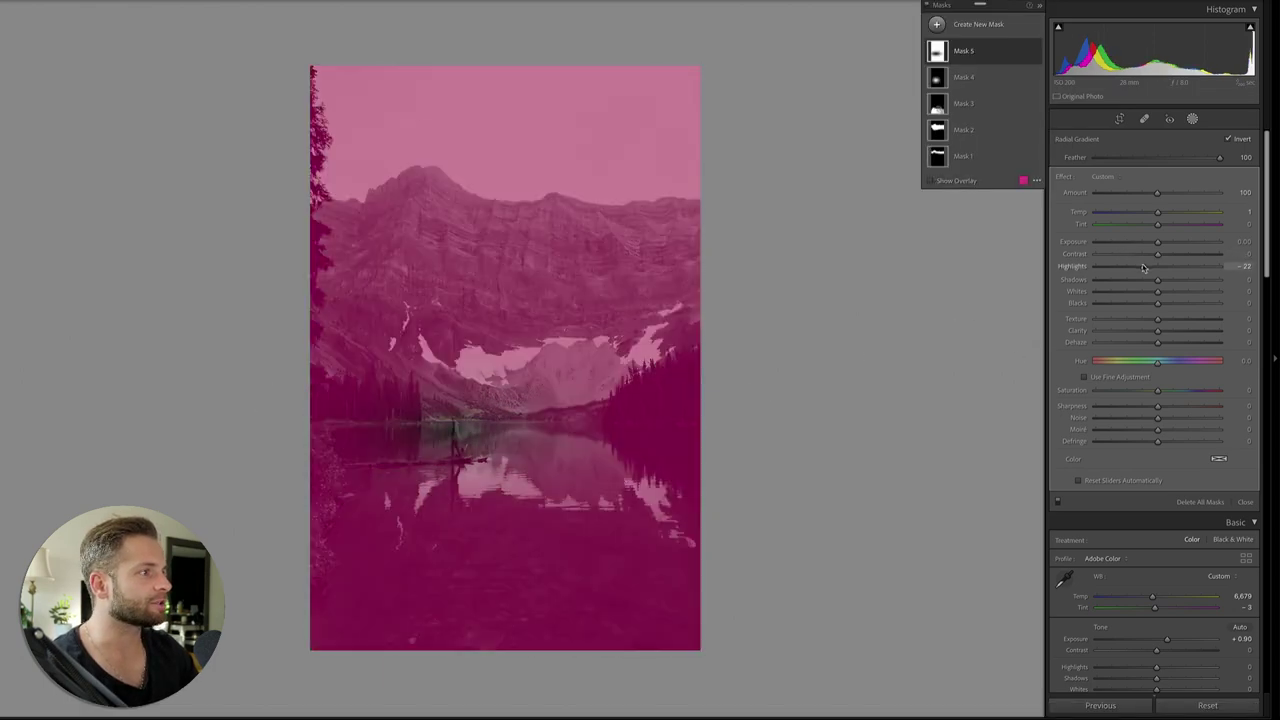
double_click(1143, 267)
drag(1152, 241, 1155, 243)
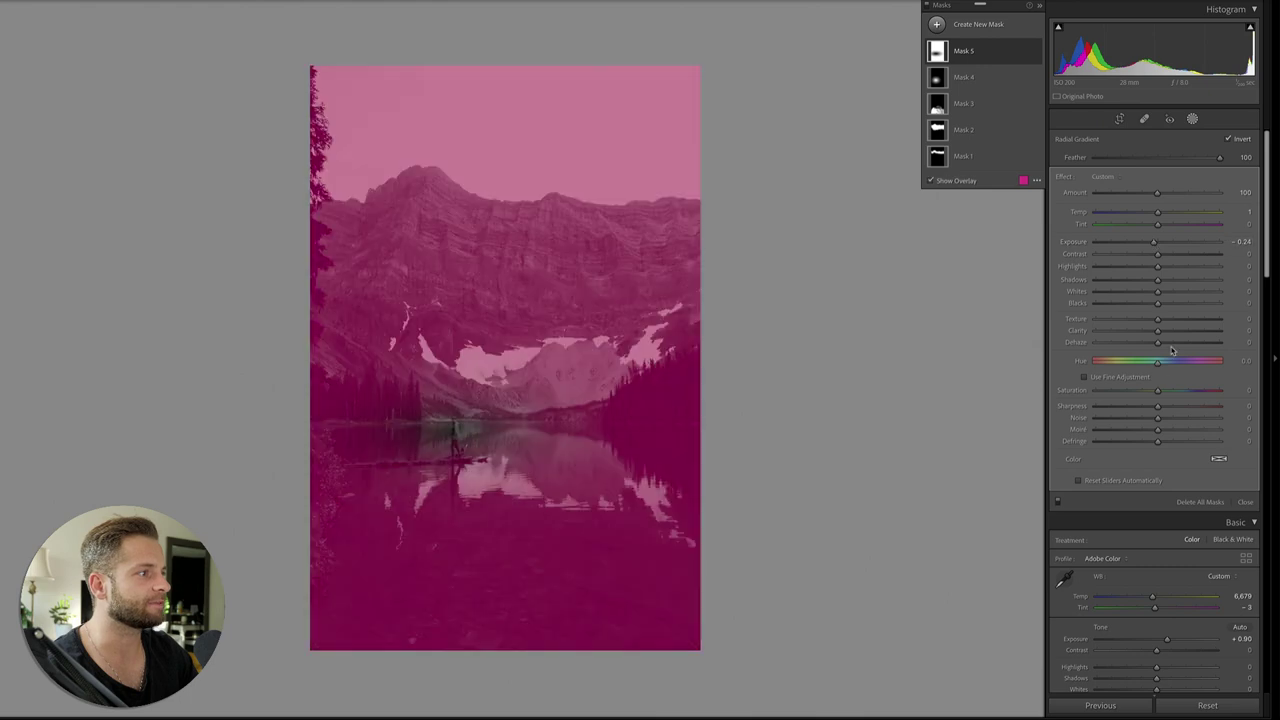
mouse_move(1166, 343)
mouse_down()
mouse_move(1189, 345)
mouse_move(1175, 344)
mouse_up()
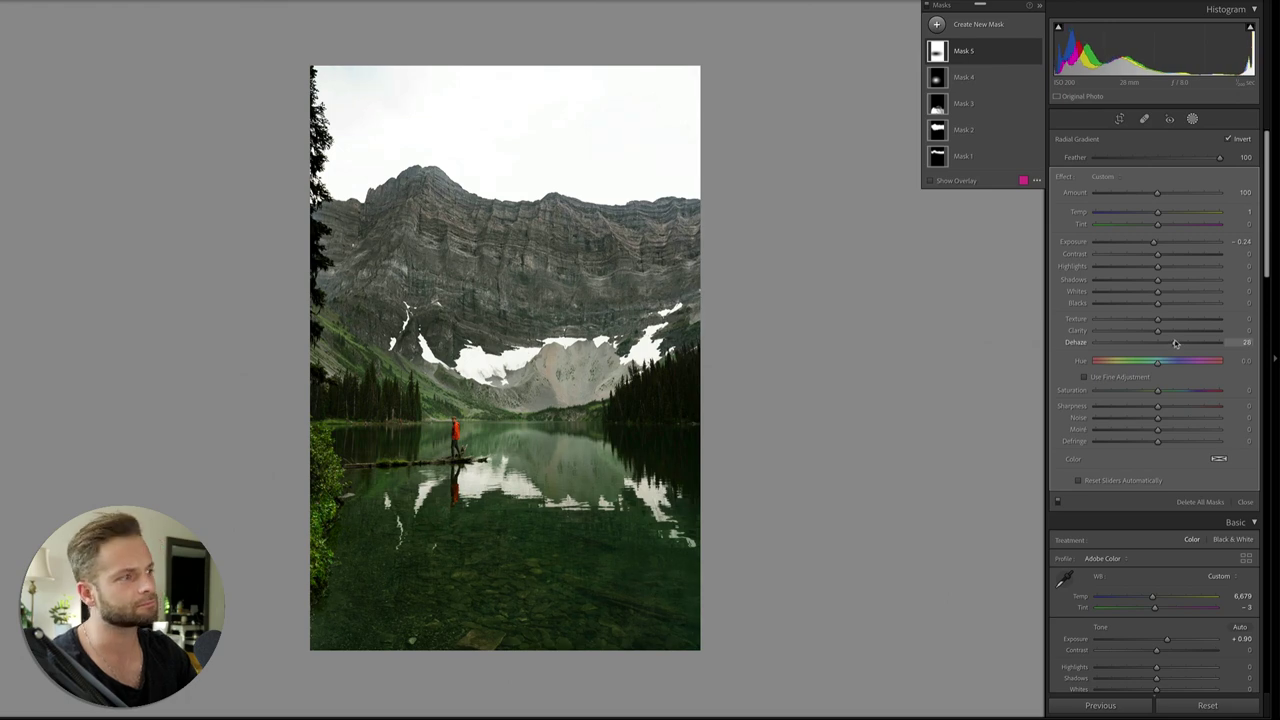
Step: Set the inverted mask's highlights to 42 and whites to 28, and compare by deleting the mask and undoing the deletion
drag(1157, 266, 1173, 270)
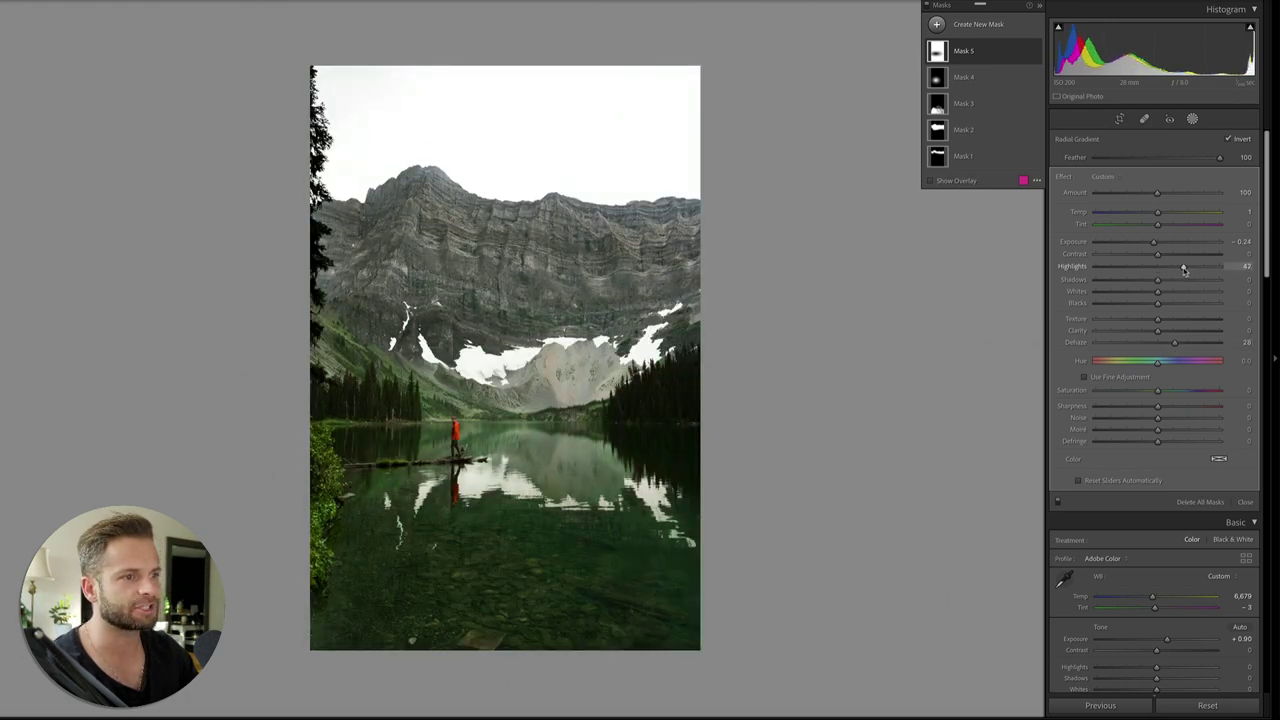
drag(1175, 296, 1175, 295)
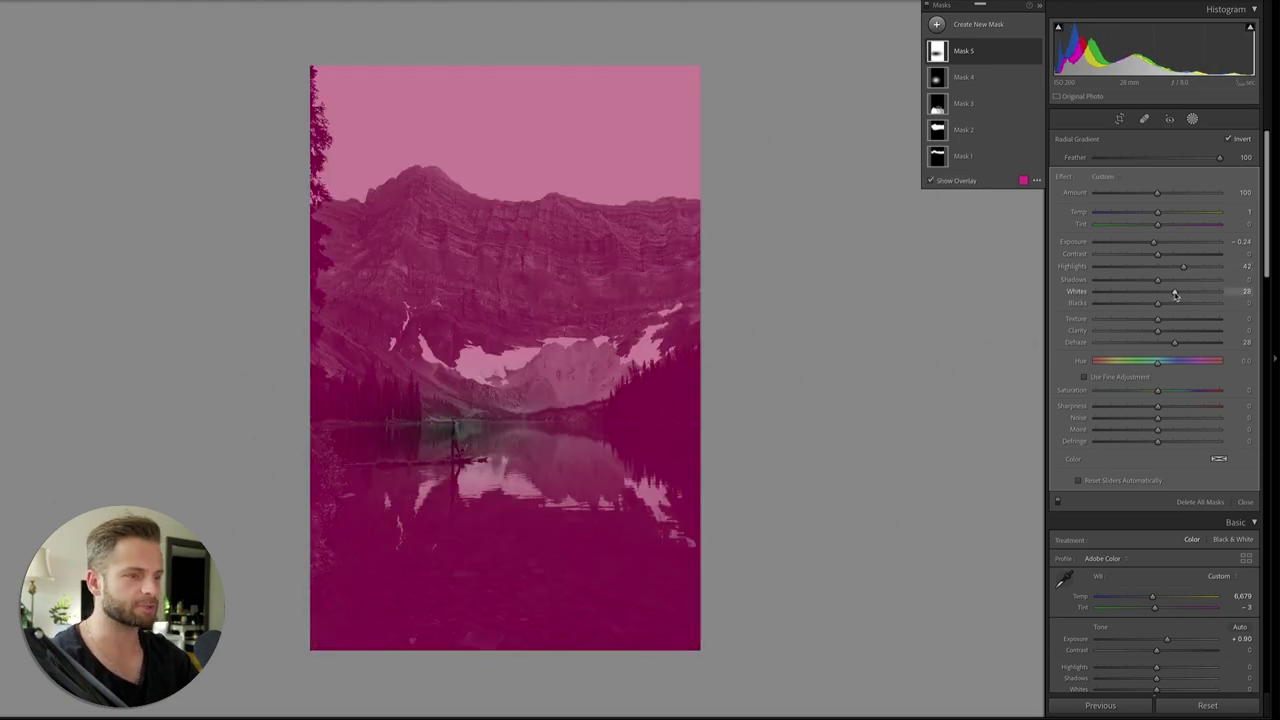
key(o)
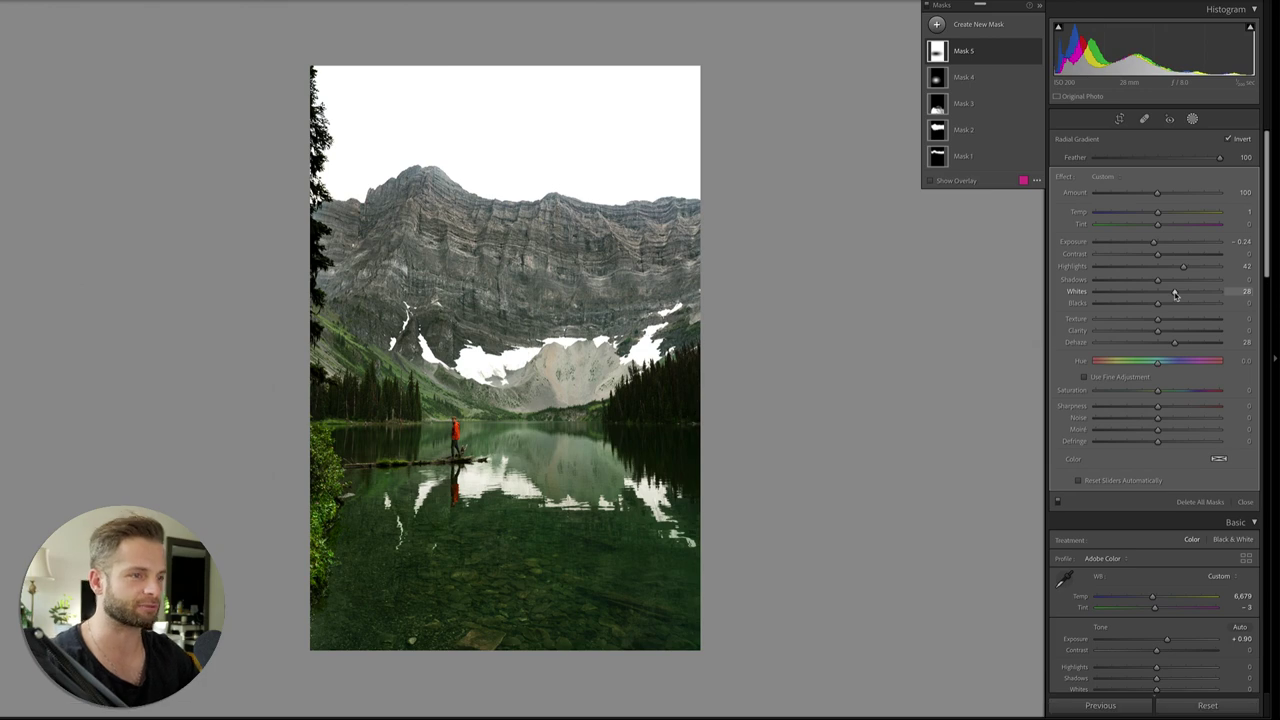
key(Delete)
key(ctrl+z)
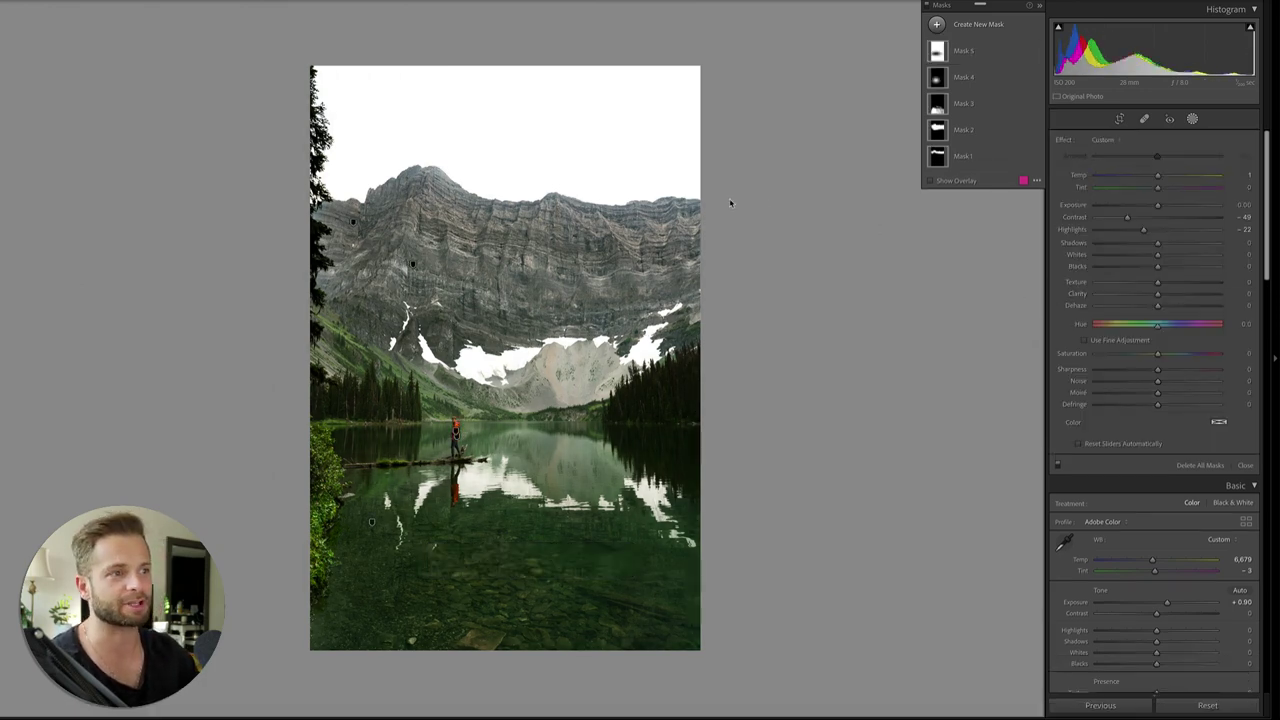
Step: Set the dehaze of the inverted radial mask around the person to 14 and leave masking
click(454, 430)
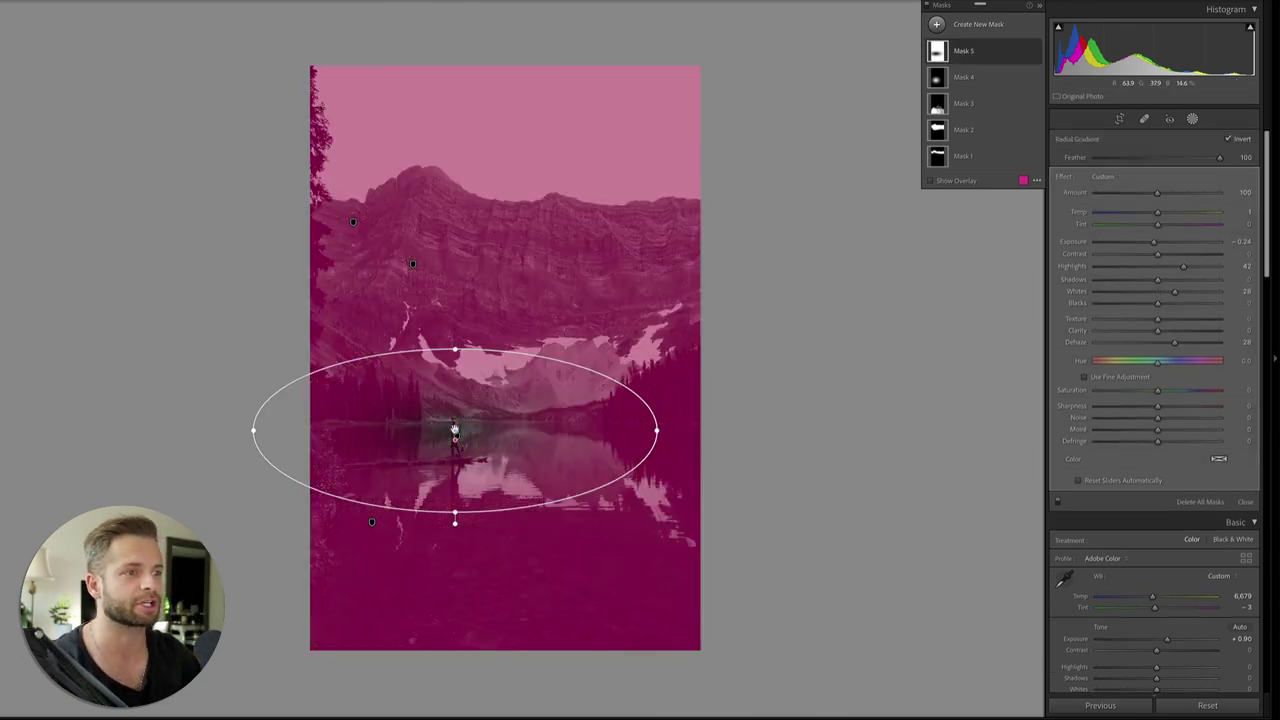
drag(1174, 342, 1165, 345)
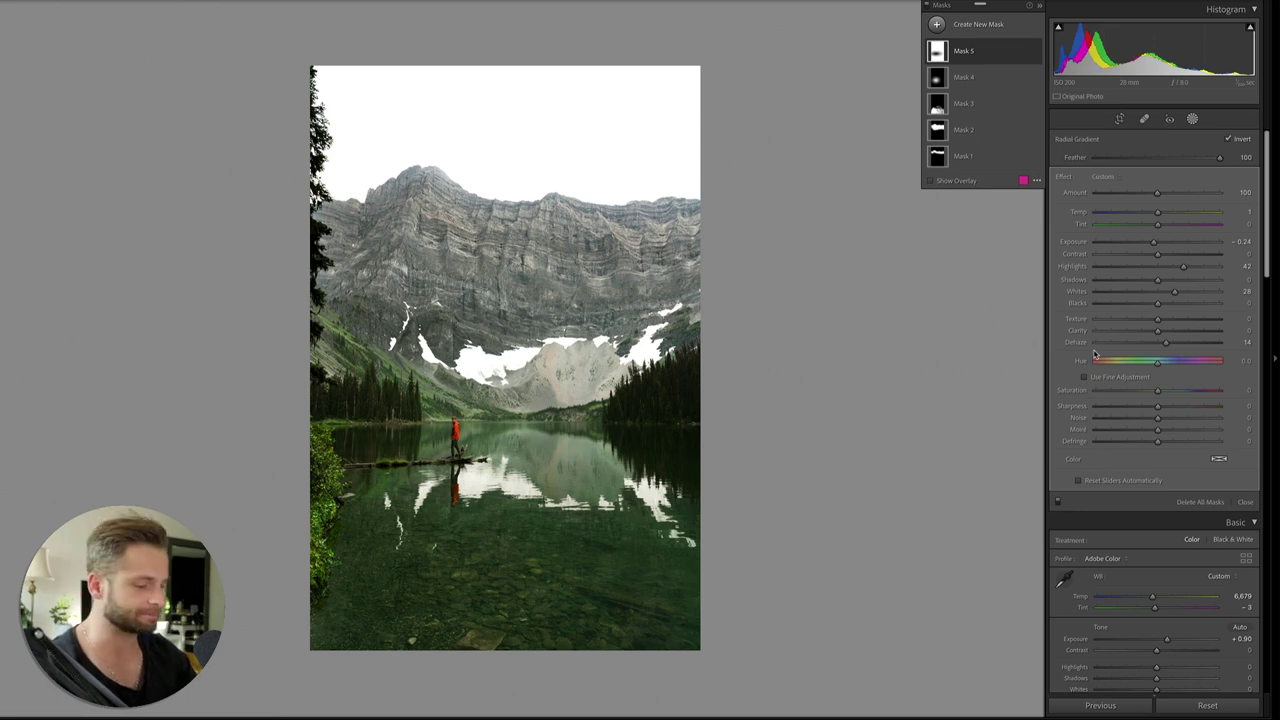
key(shift+w)
Step: Paint a new brush mask over the snow patches below the mountain and set its highlights to −100
key(k)
key(k)
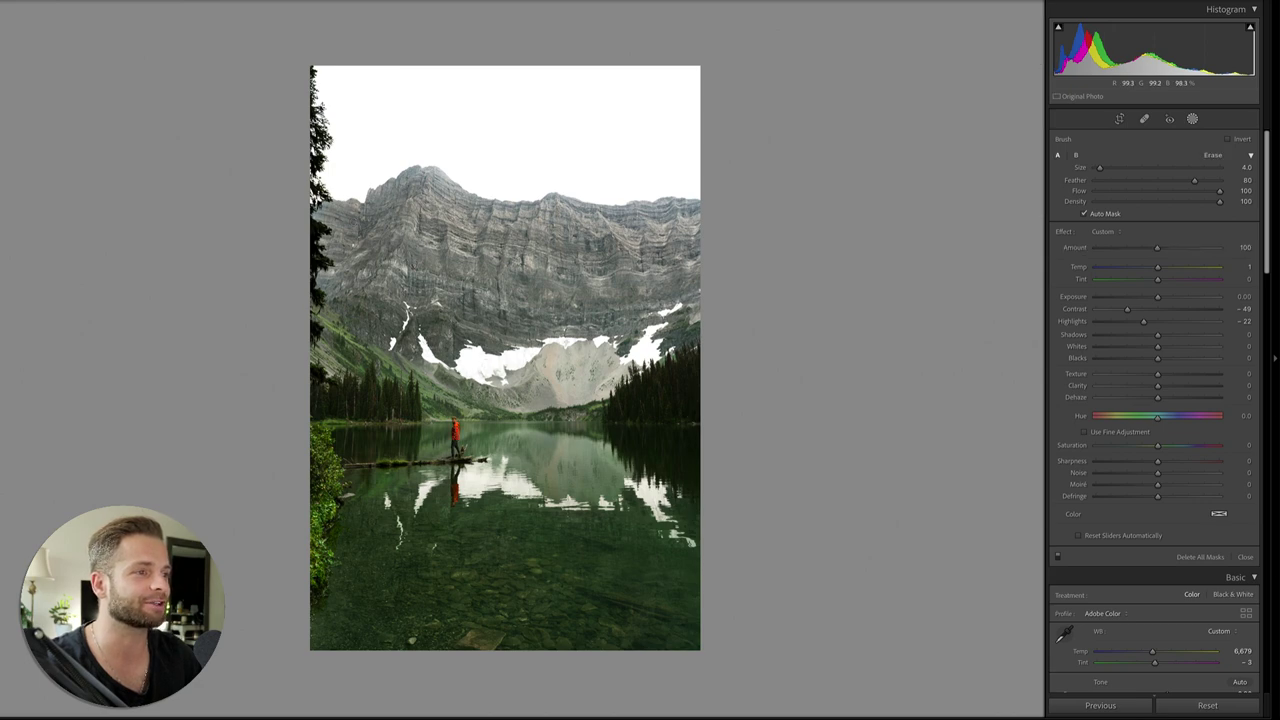
click(642, 343)
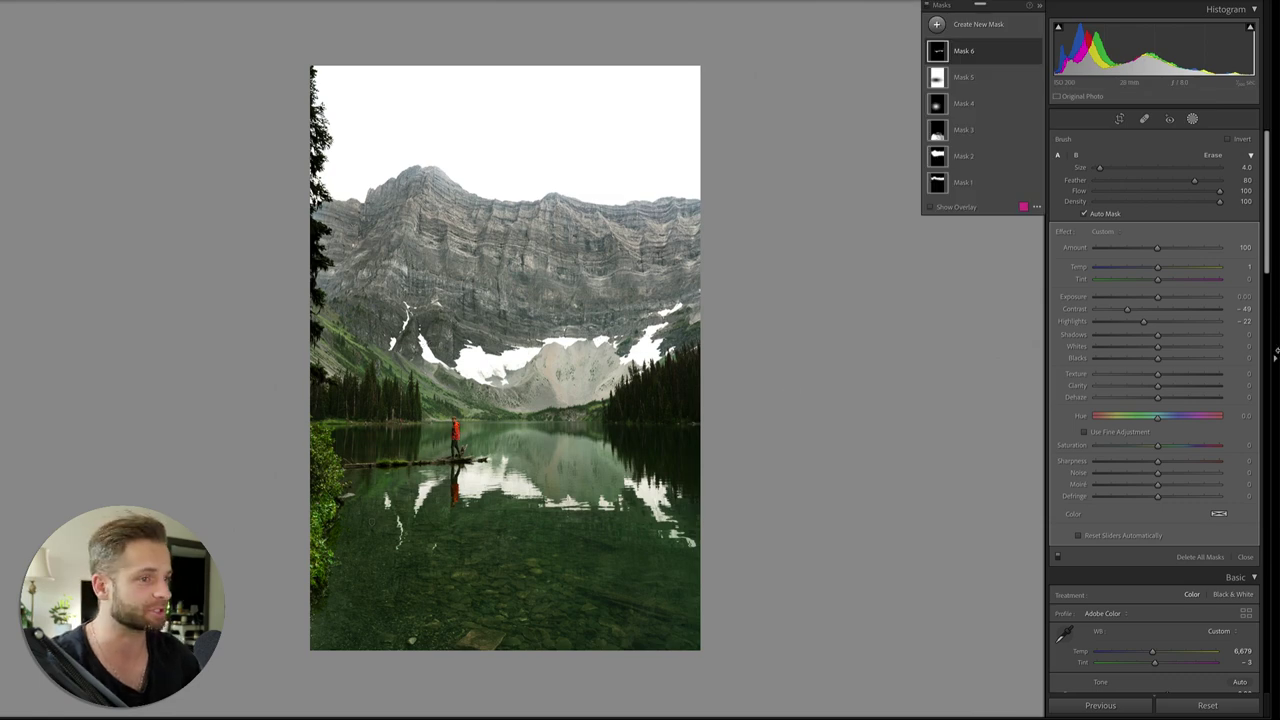
drag(1143, 321, 1089, 326)
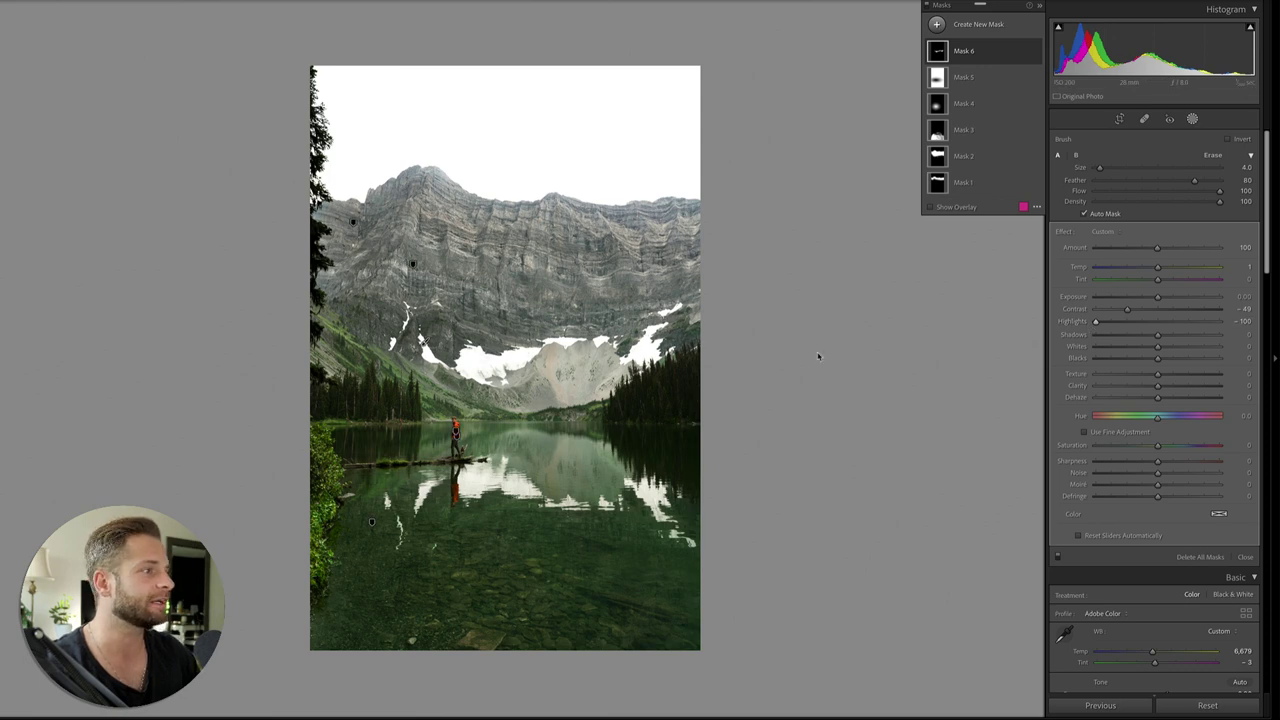
Step: Compare the photo without the snow brush mask, restore the mask and set its dehaze to −18
key(BackSpace)
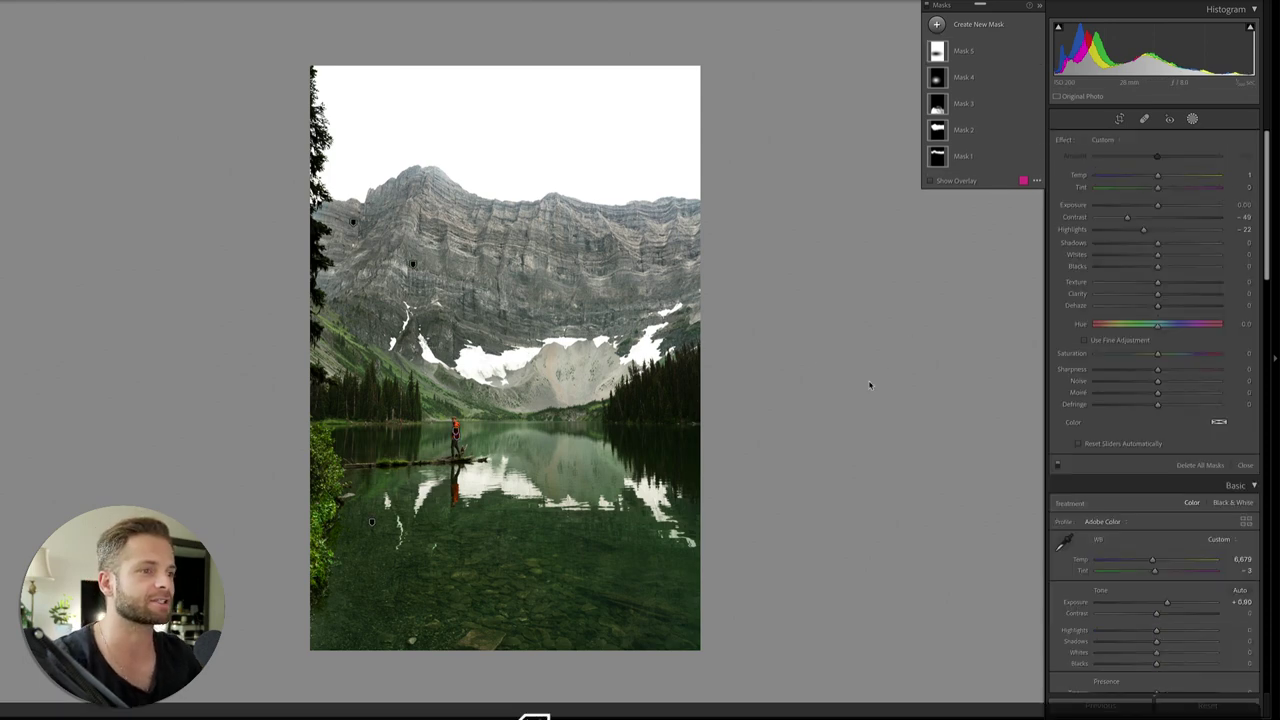
key(super+z)
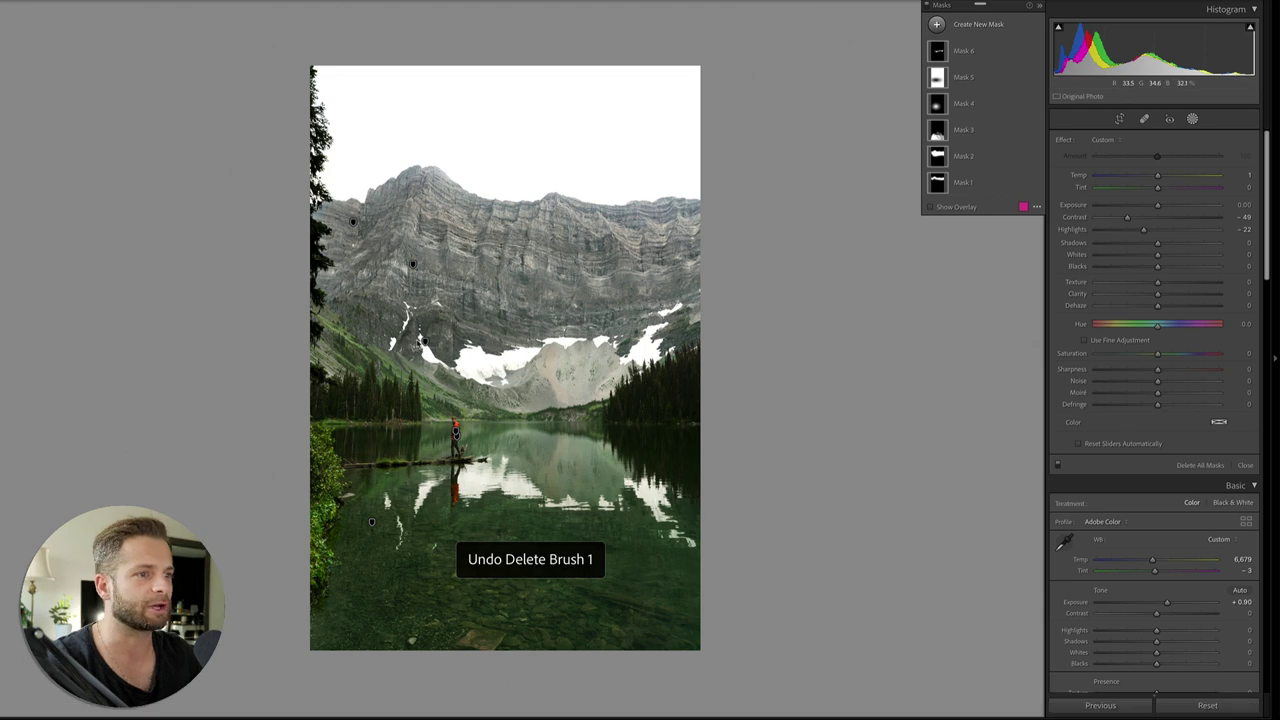
drag(1158, 397, 1146, 399)
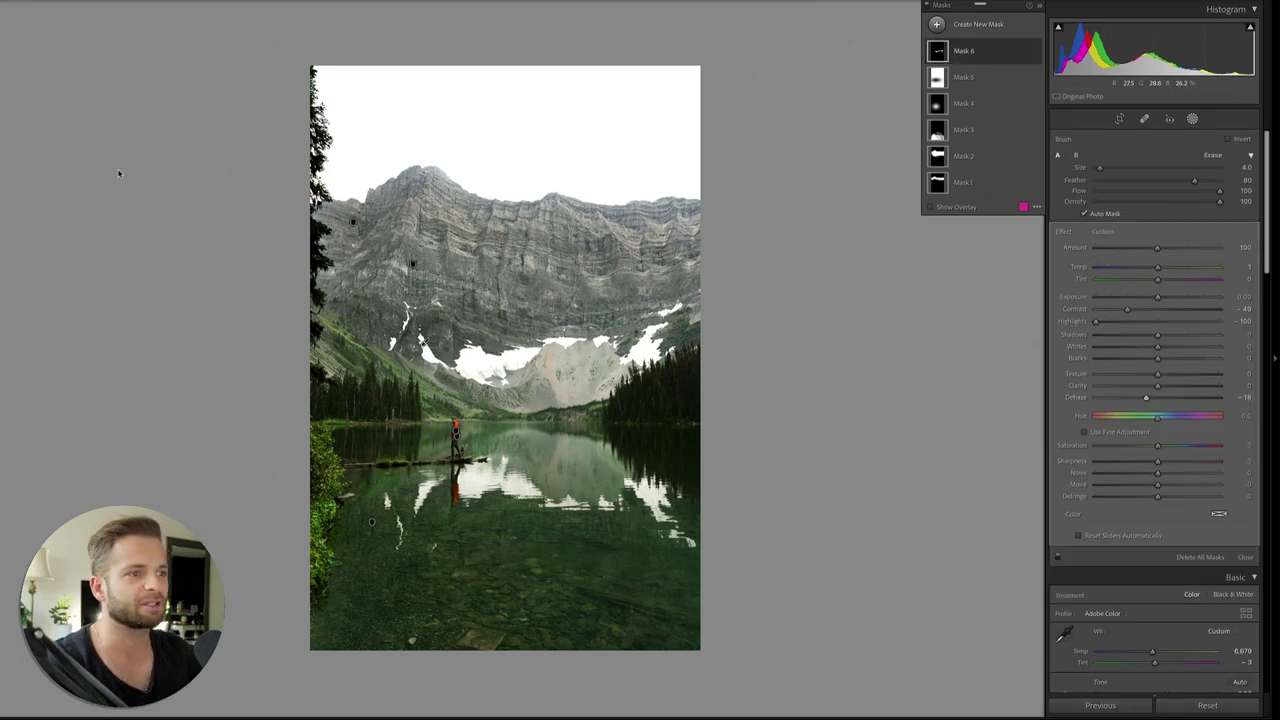
key(z)
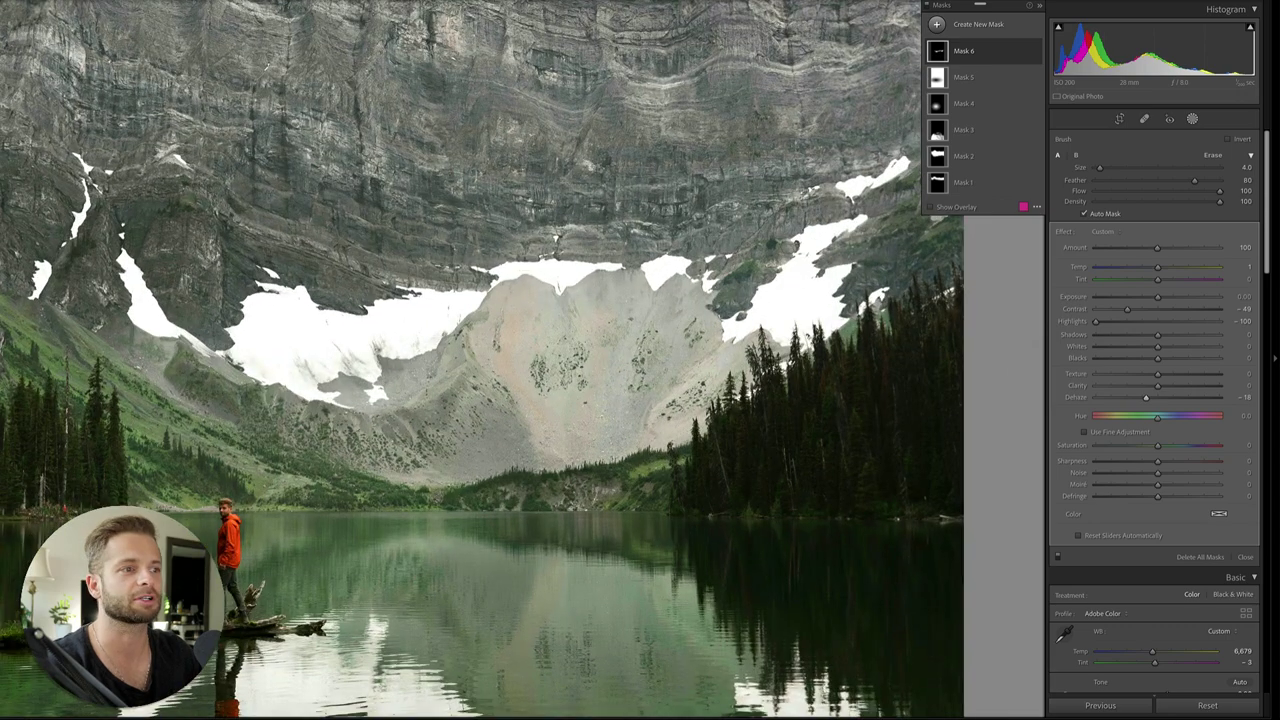
Step: Paint another brush mask over the large left snow patch and set its dehaze to −26
key(Escape)
key(k)
mouse_move(306, 359)
mouse_down()
mouse_move(307, 376)
mouse_move(357, 357)
mouse_up()
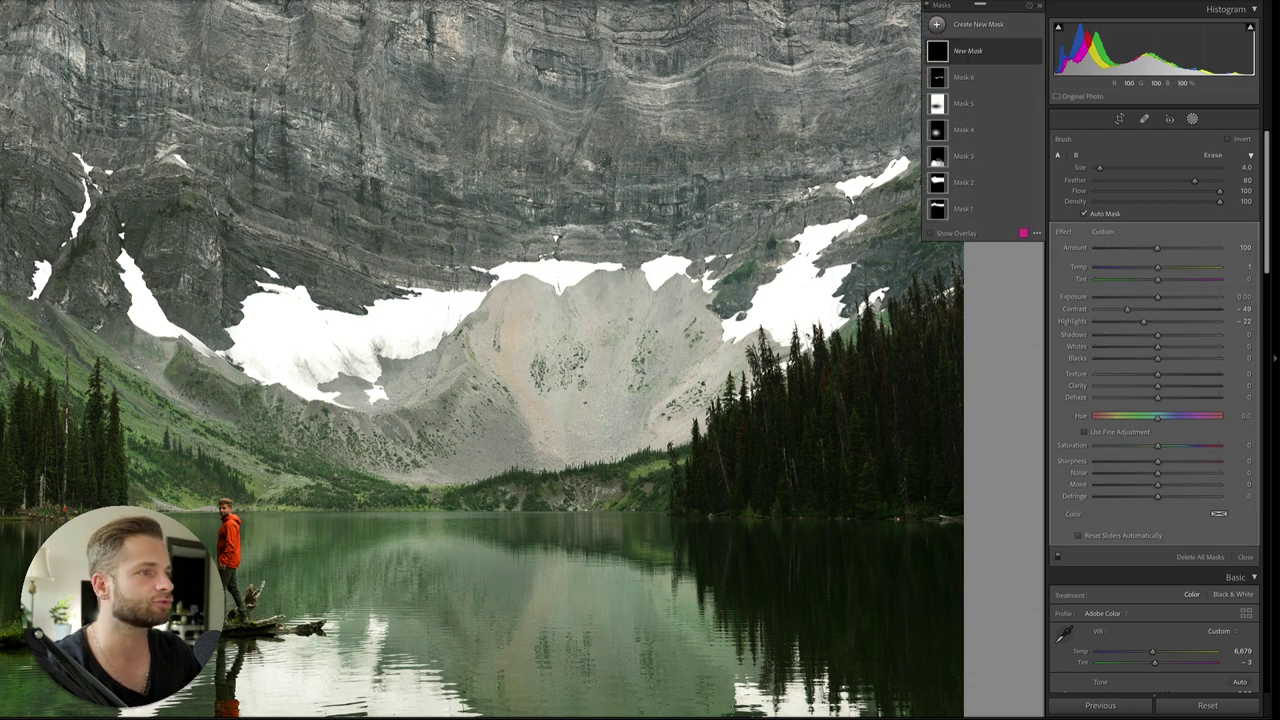
drag(1157, 397, 1142, 401)
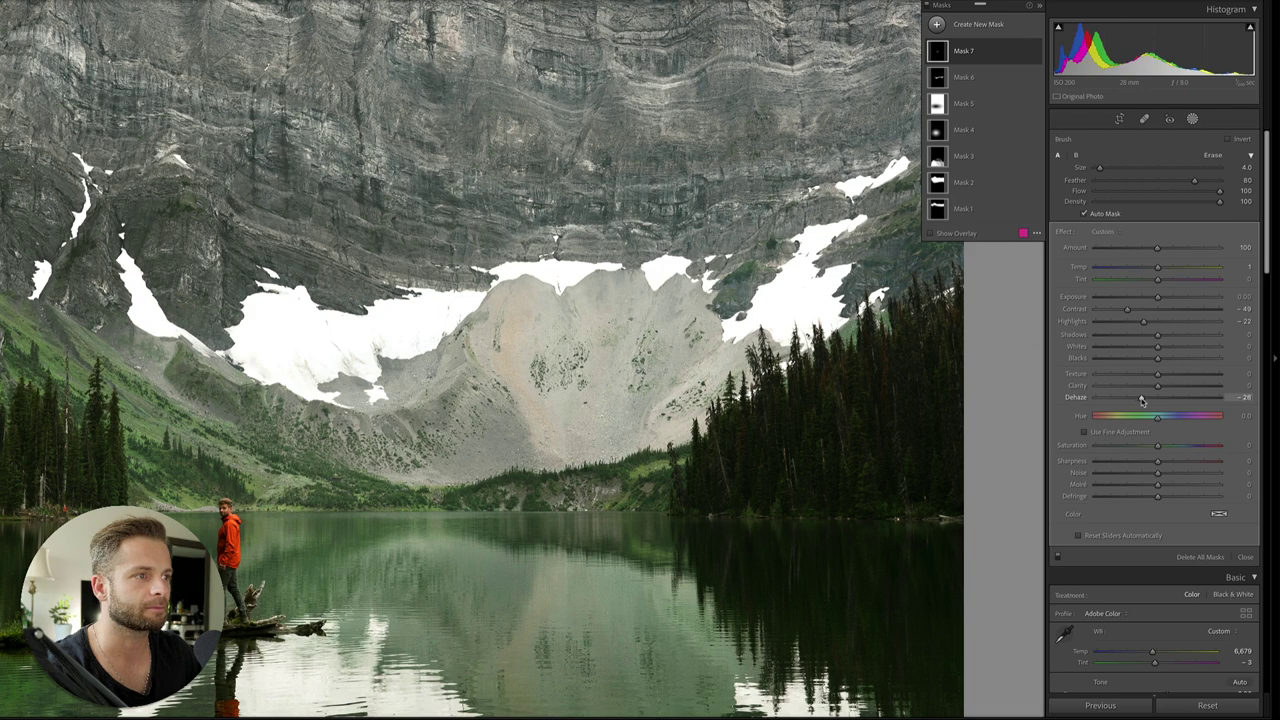
key(Escape)
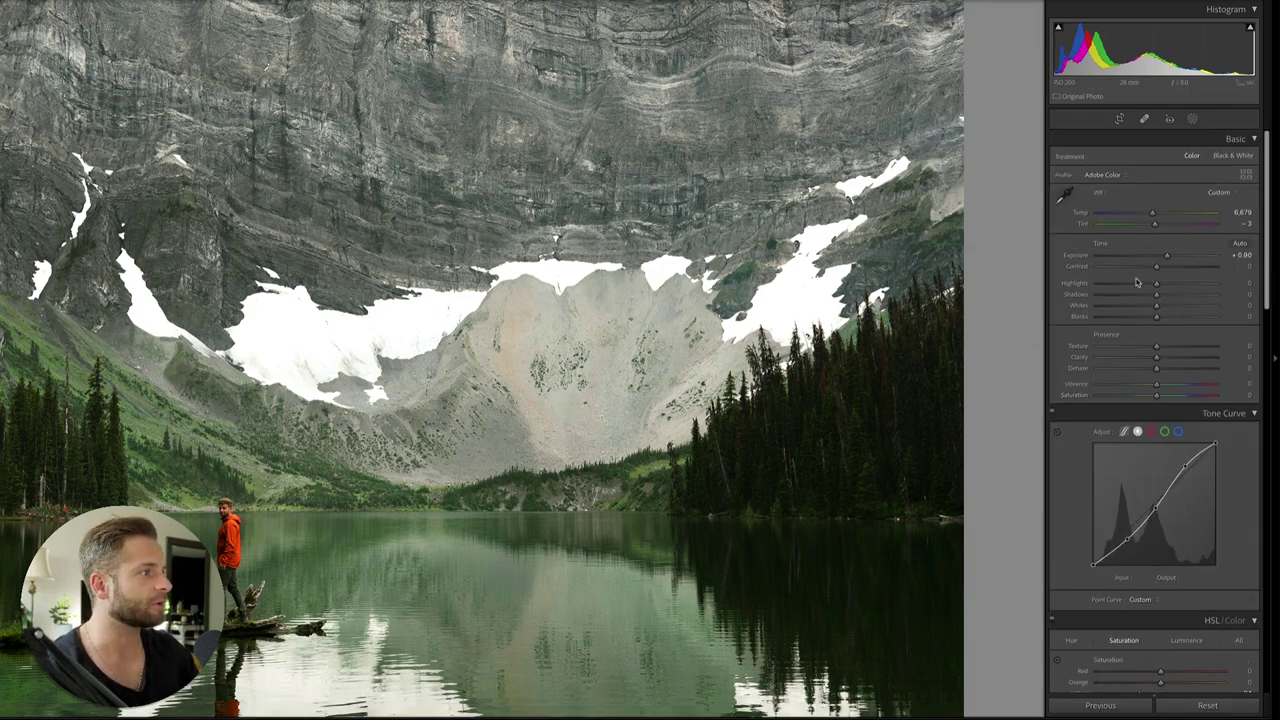
Step: Set the photo's global highlights to −71 and compare with the unedited photo by resetting and undoing the reset
mouse_move(1128, 283)
mouse_down()
mouse_move(1082, 291)
mouse_move(1116, 289)
mouse_up()
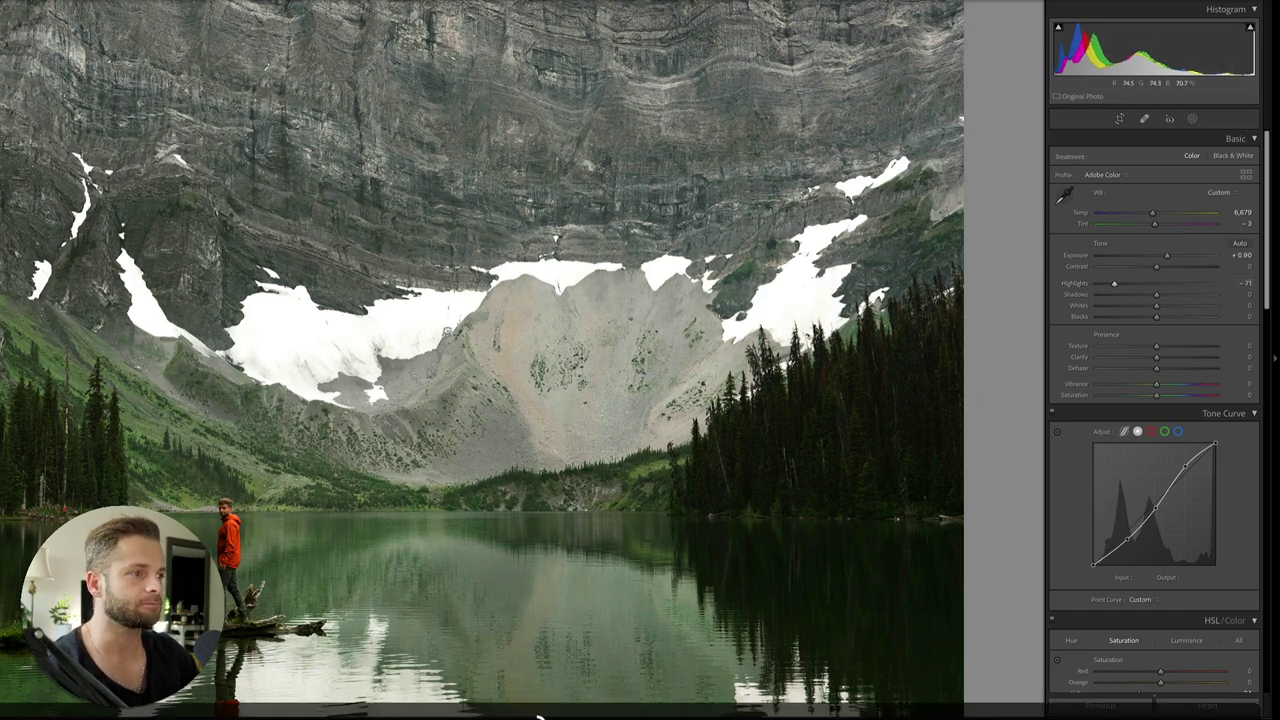
click(447, 329)
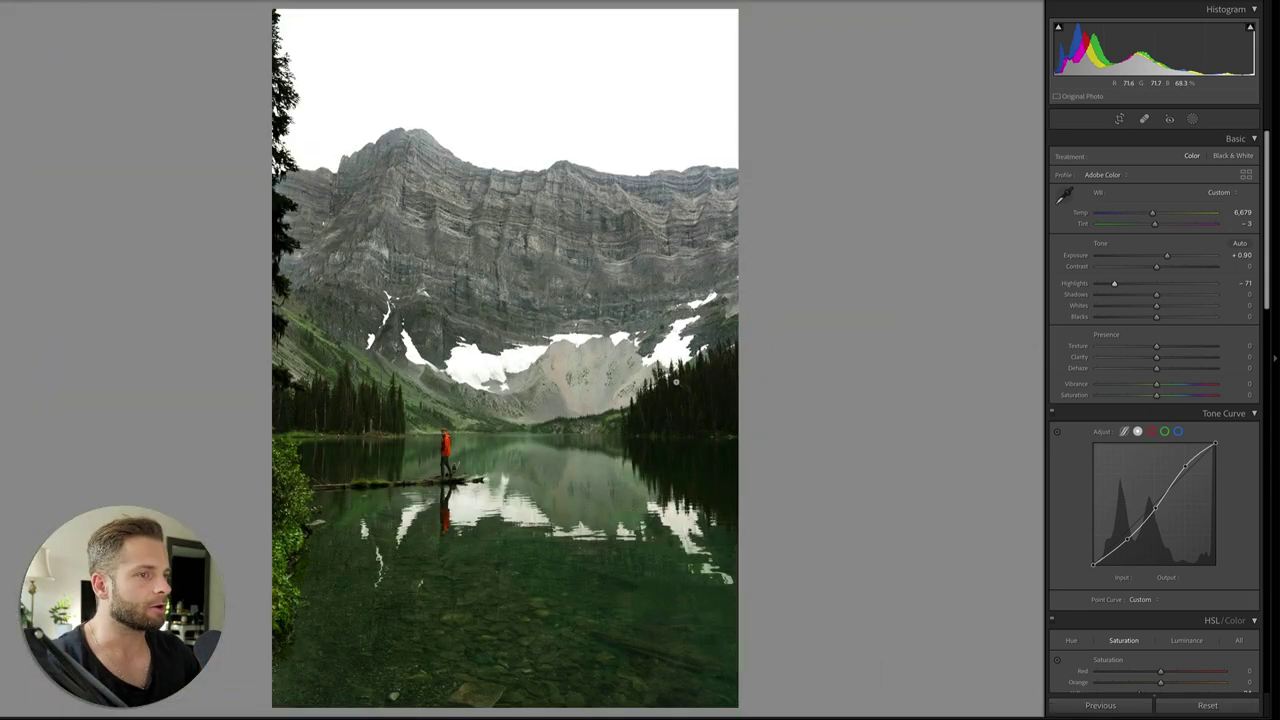
click(1210, 706)
key(ctrl+z)
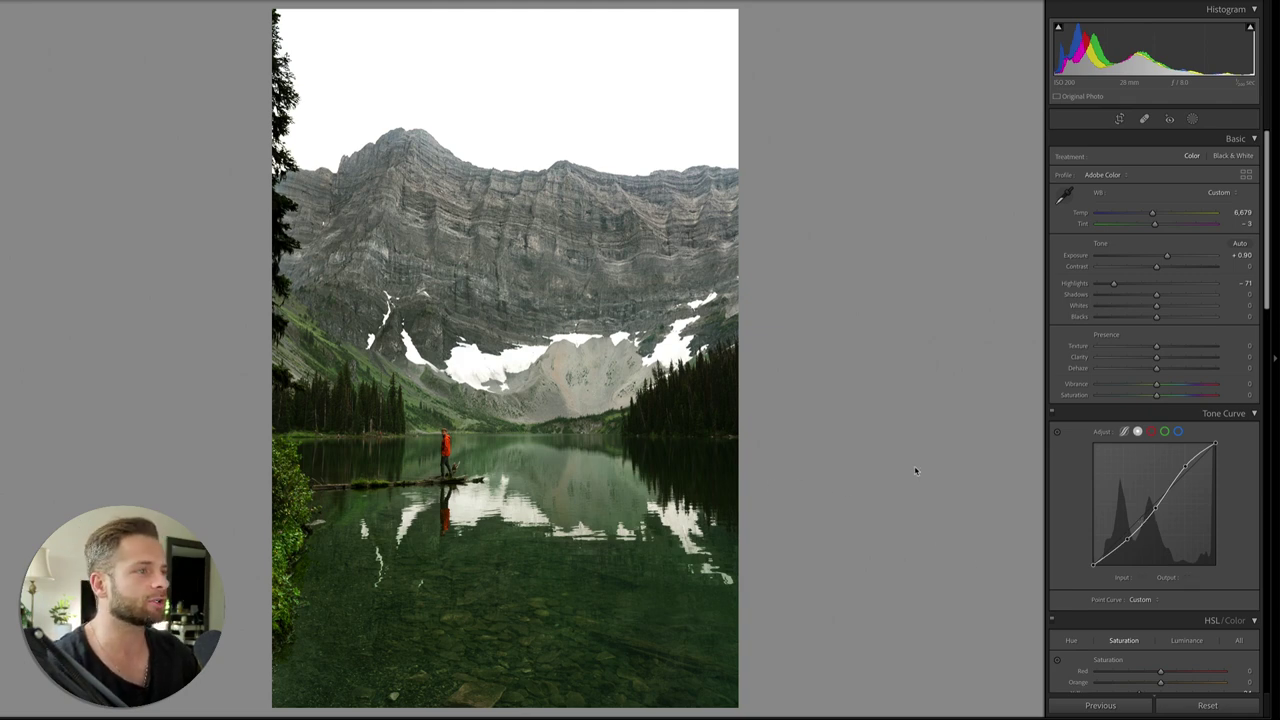
Step: Move the blue tone curve's black point to input 14, then anchor the green curve's lower midtones and raise its black point to output 5
scroll(1172, 510, down, 3)
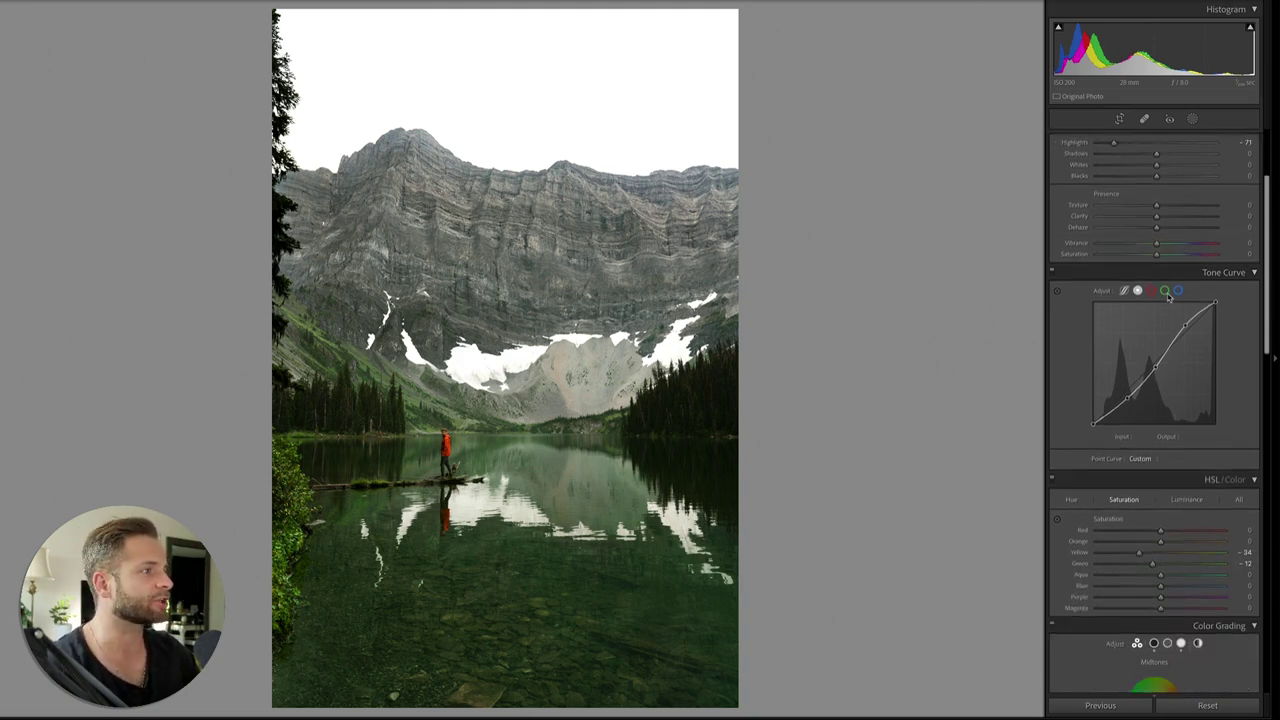
click(1165, 291)
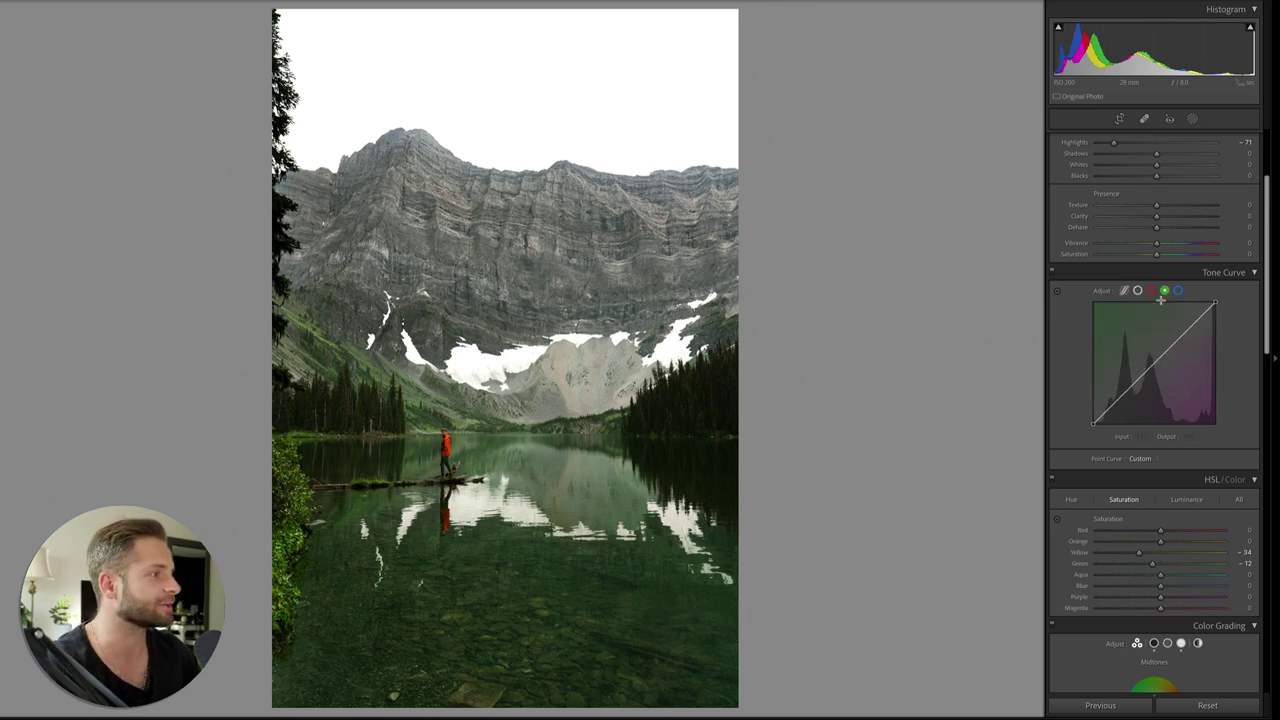
click(1179, 291)
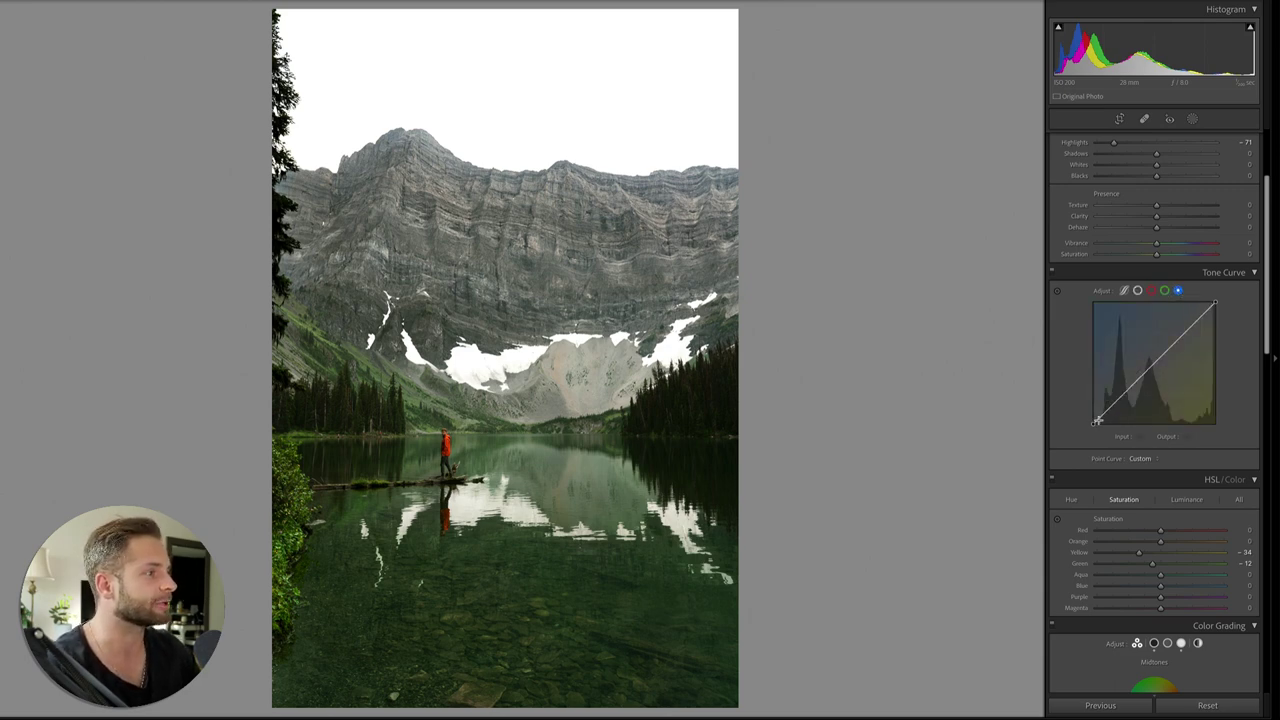
drag(1097, 420, 1100, 427)
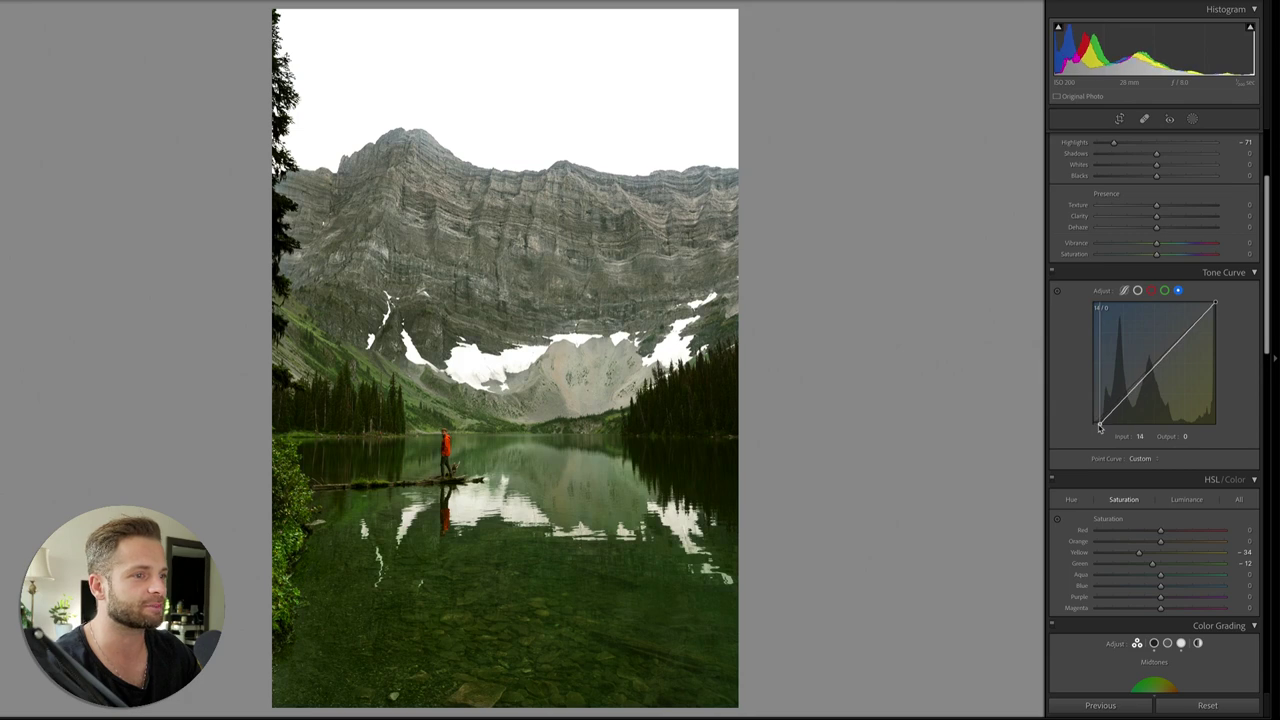
click(1166, 291)
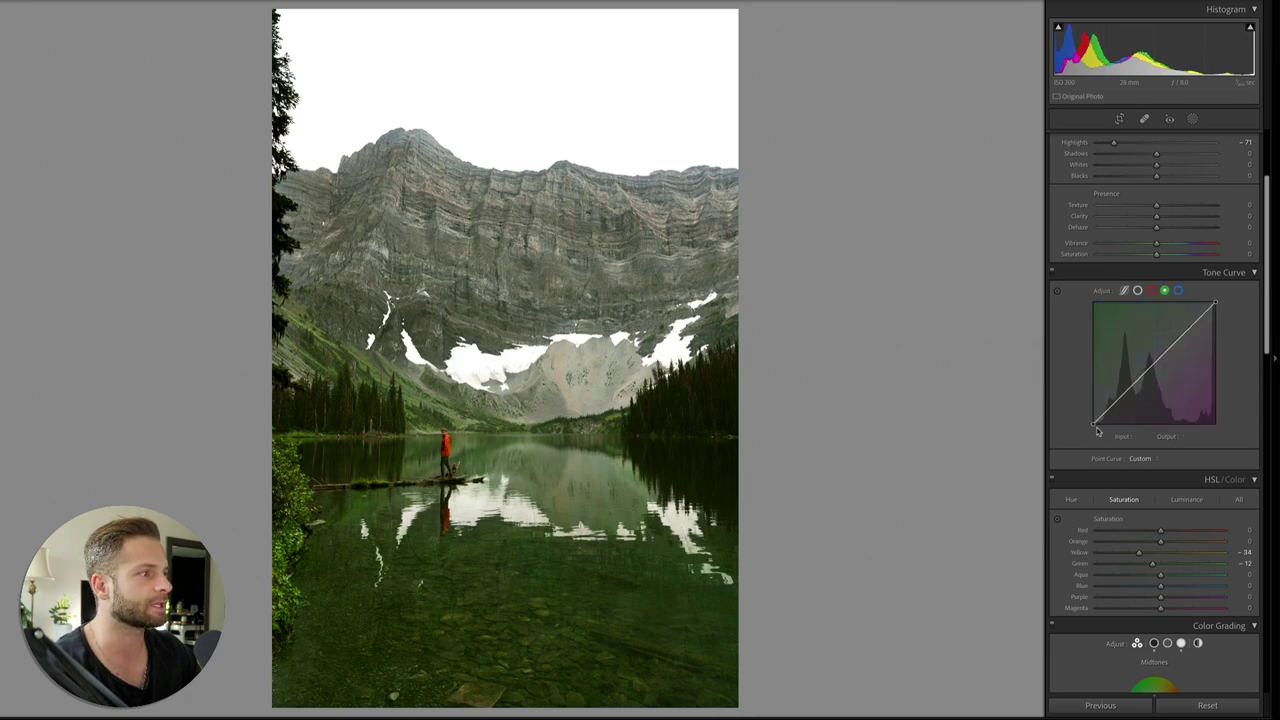
mouse_move(1093, 424)
mouse_down()
mouse_move(1129, 388)
mouse_move(1092, 424)
mouse_up()
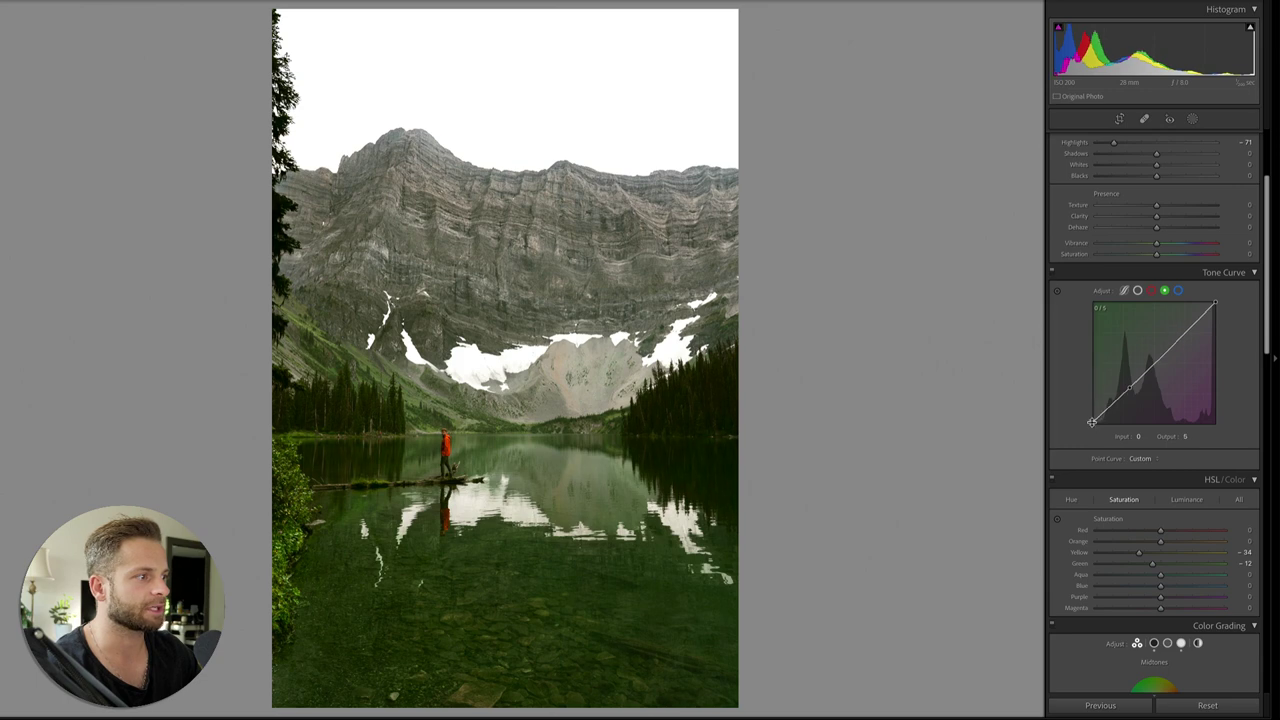
Step: Set the HSL luminance of orange to +48 and red to +13
click(1187, 500)
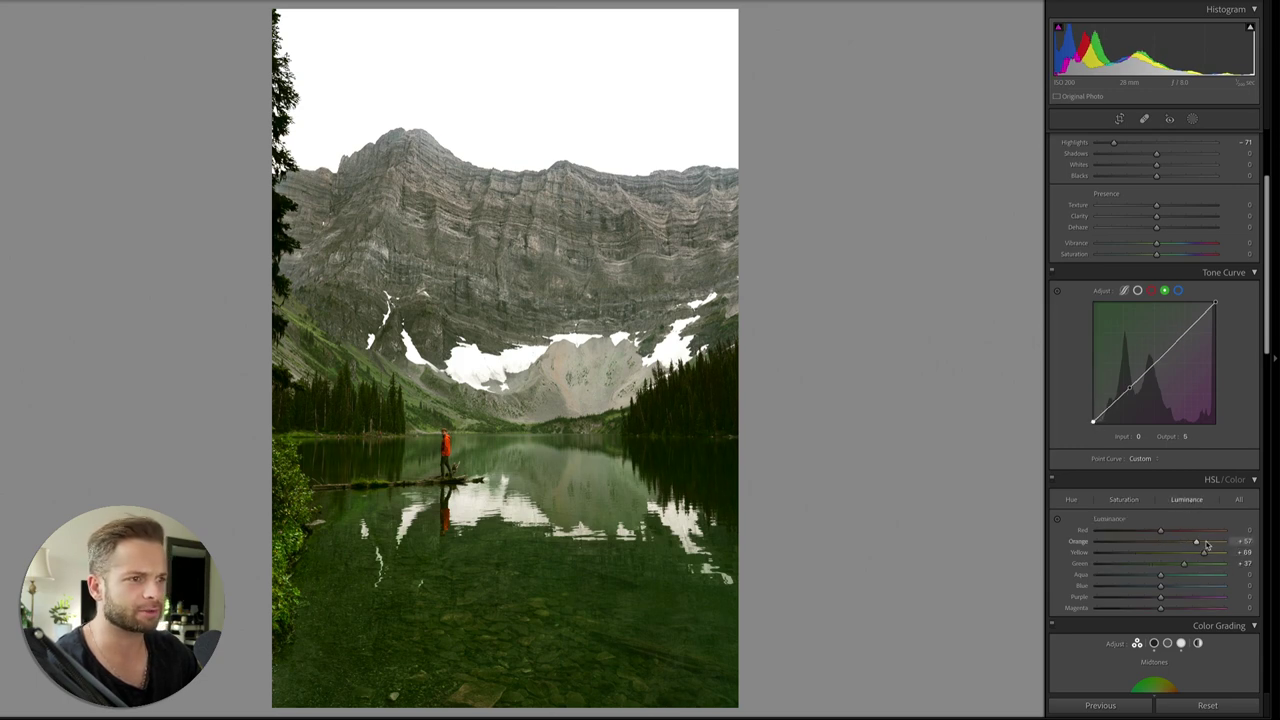
drag(1210, 543, 1191, 543)
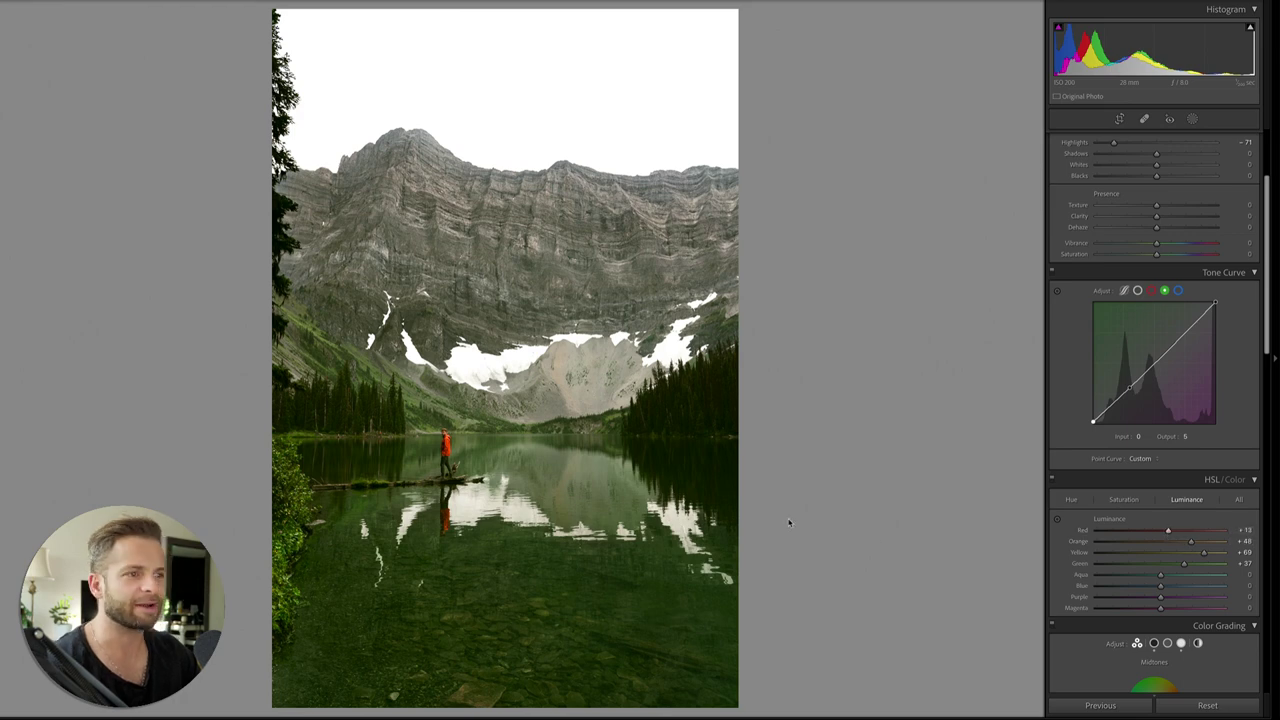
Step: Compare the photo with and without the tone curve, and with the color grading switched off
click(1052, 272)
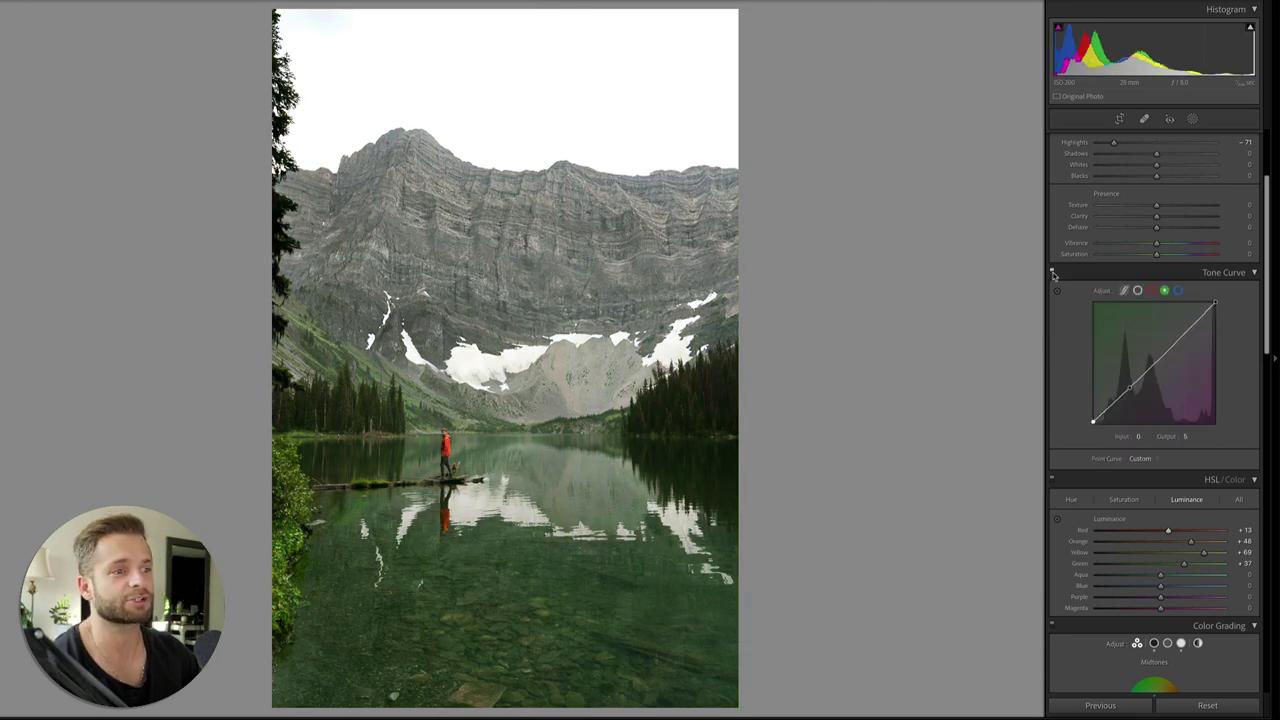
click(1053, 274)
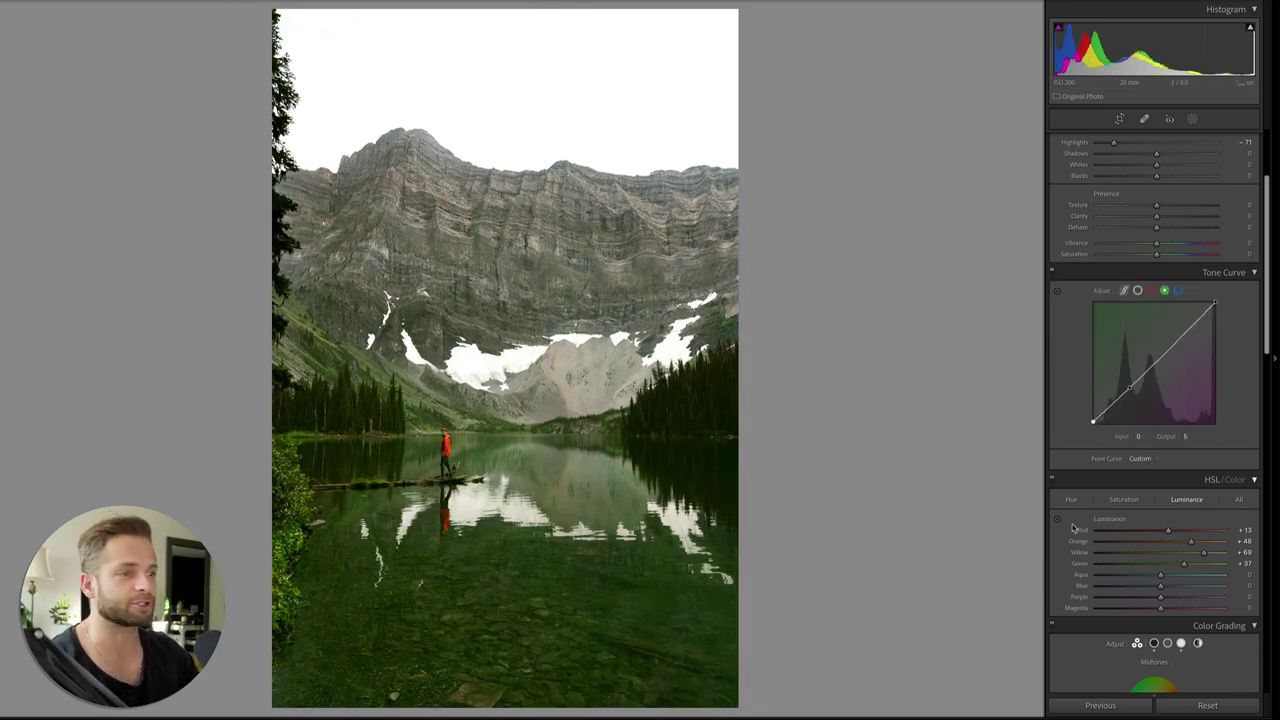
scroll(1073, 527, down, 5)
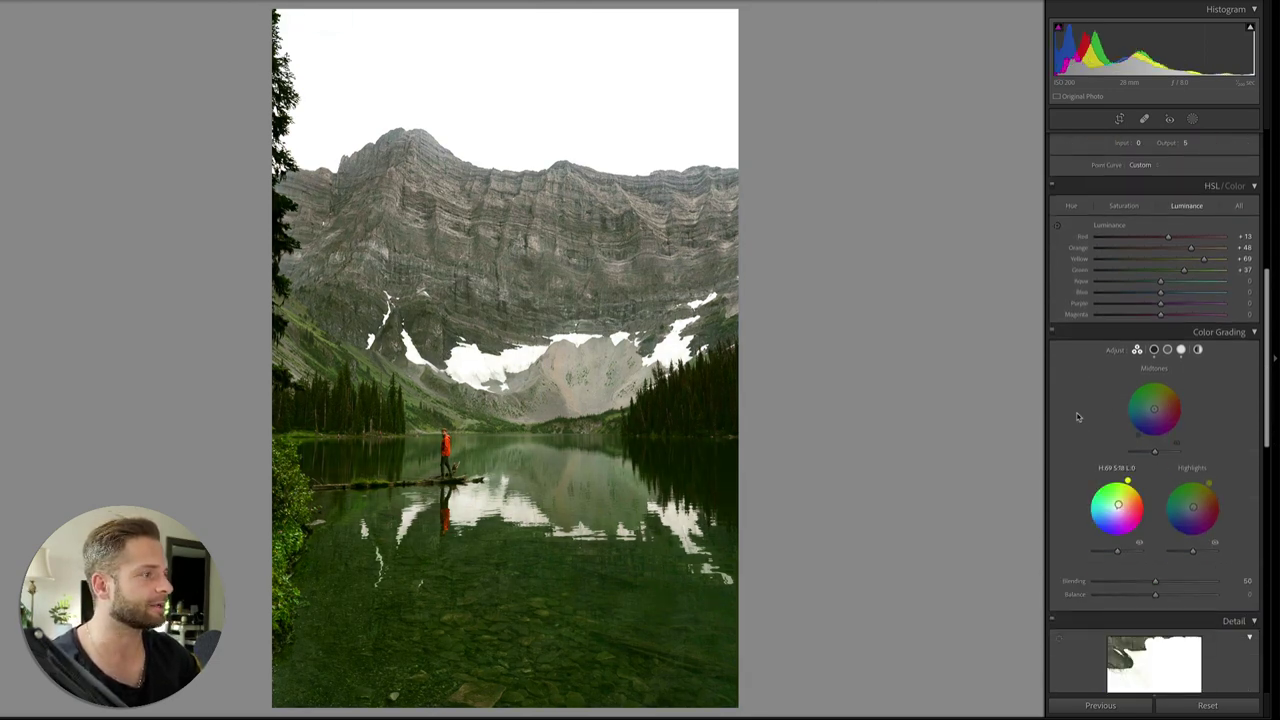
click(1052, 333)
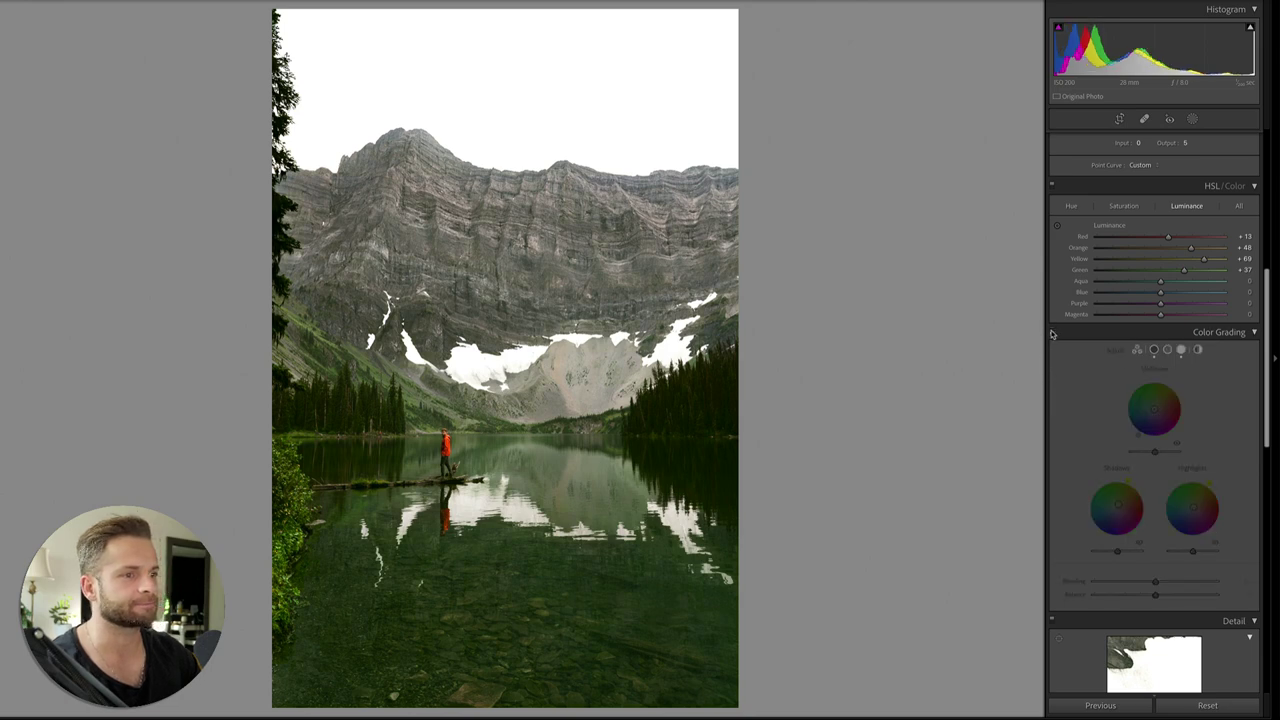
Step: Try a calibration with blue primary saturation at −41 and green primary saturation at +27, and undo both changes
scroll(1182, 655, down, 10)
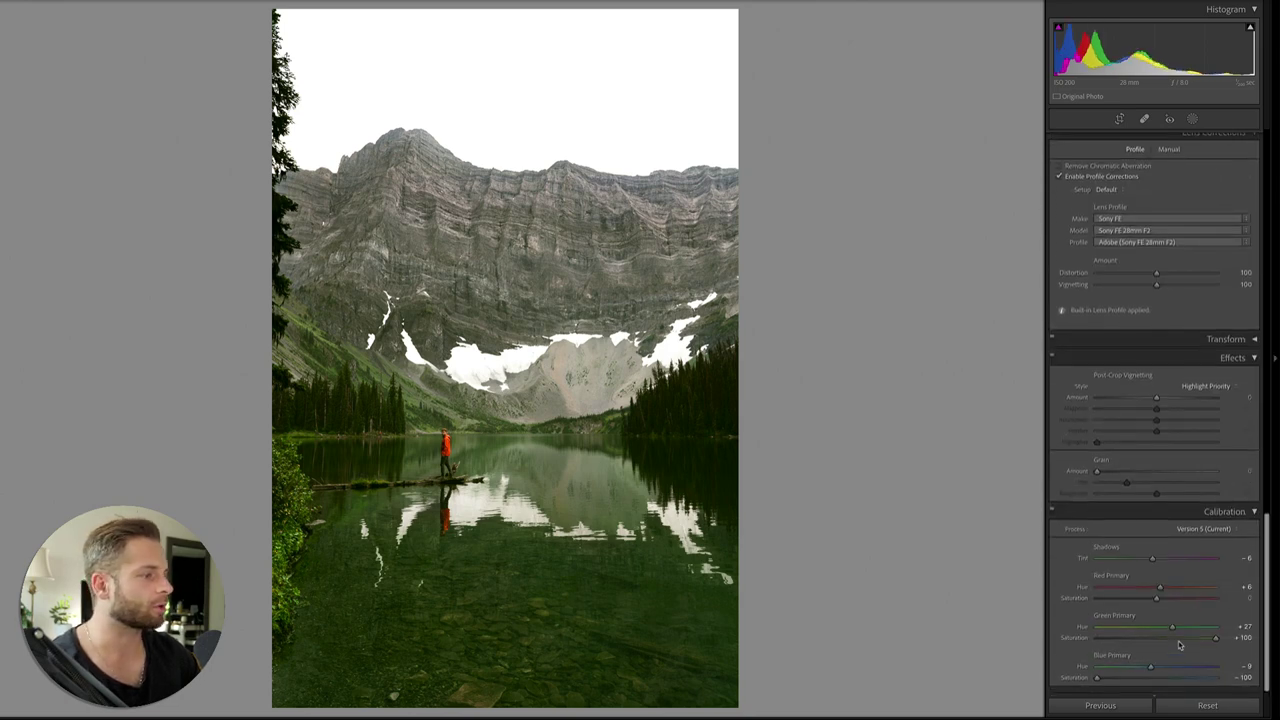
drag(1097, 679, 1133, 684)
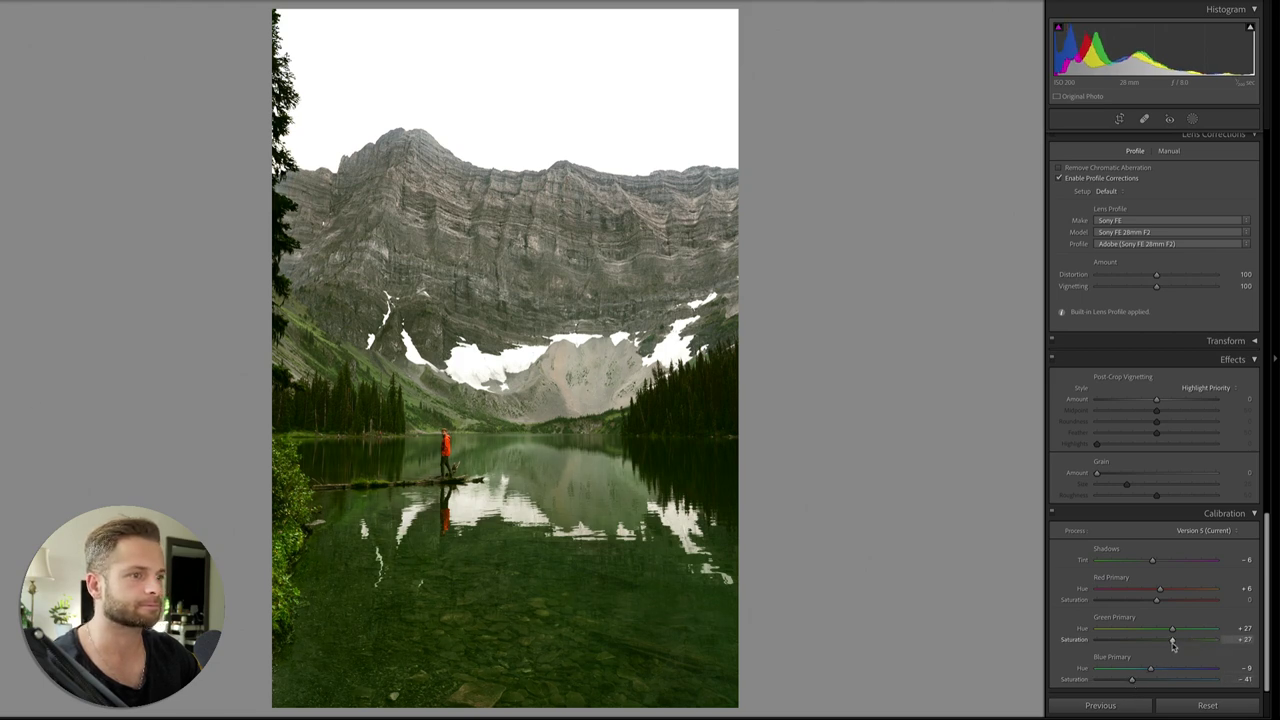
key(ctrl+z)
key(ctrl+z)
key(ctrl+z)
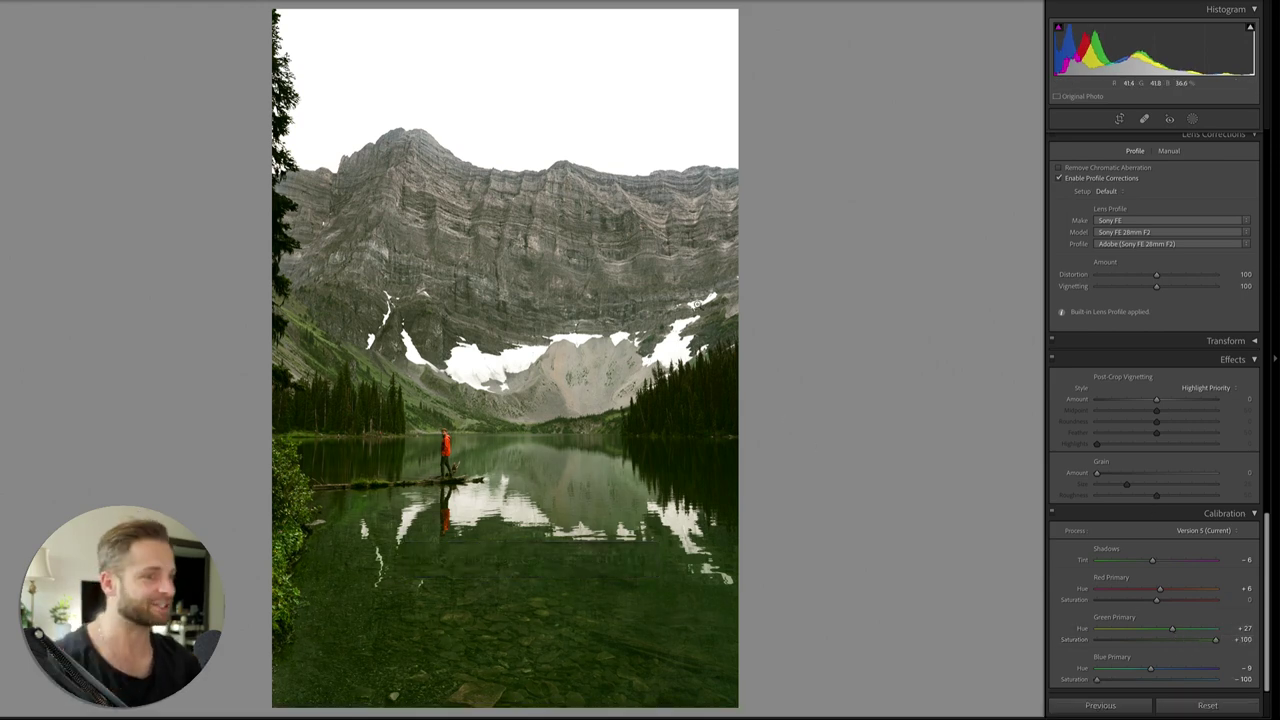
Step: Set the HSL luminance of yellow to +75 and green to +86
scroll(1086, 354, up, 10)
scroll(1086, 354, down, 5)
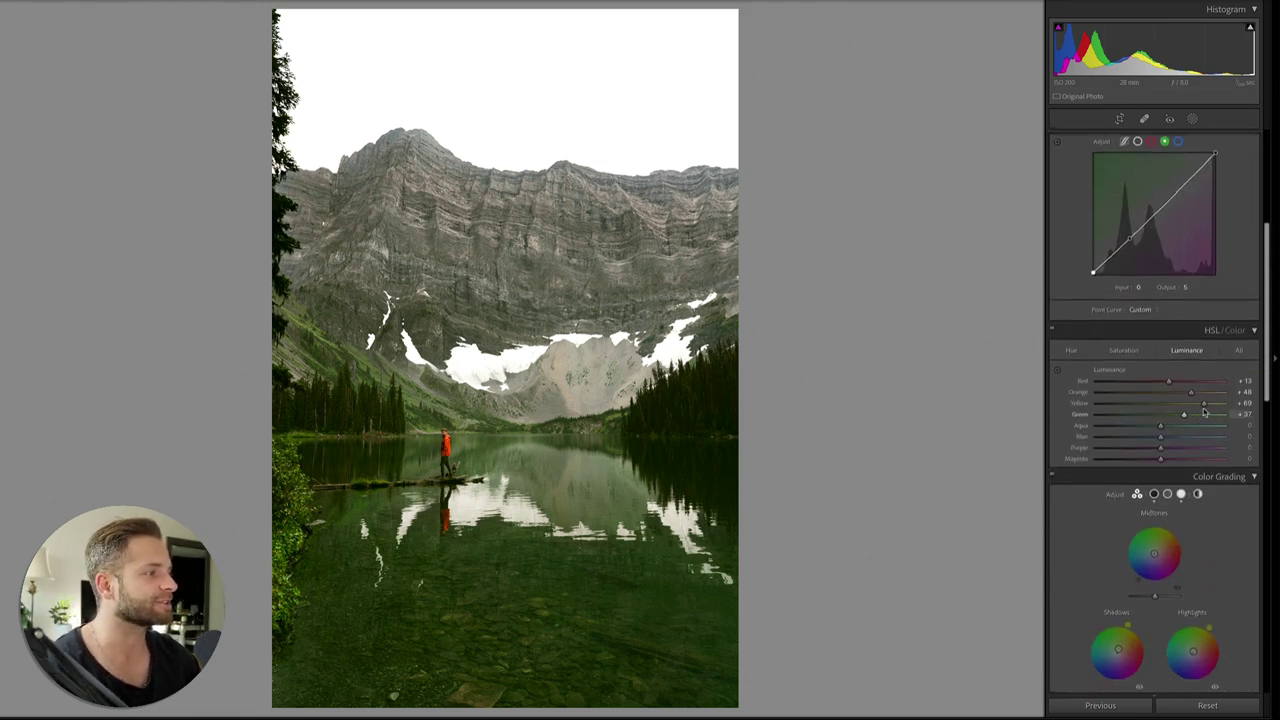
mouse_move(1206, 409)
mouse_down()
mouse_move(1234, 416)
mouse_move(1220, 414)
mouse_up()
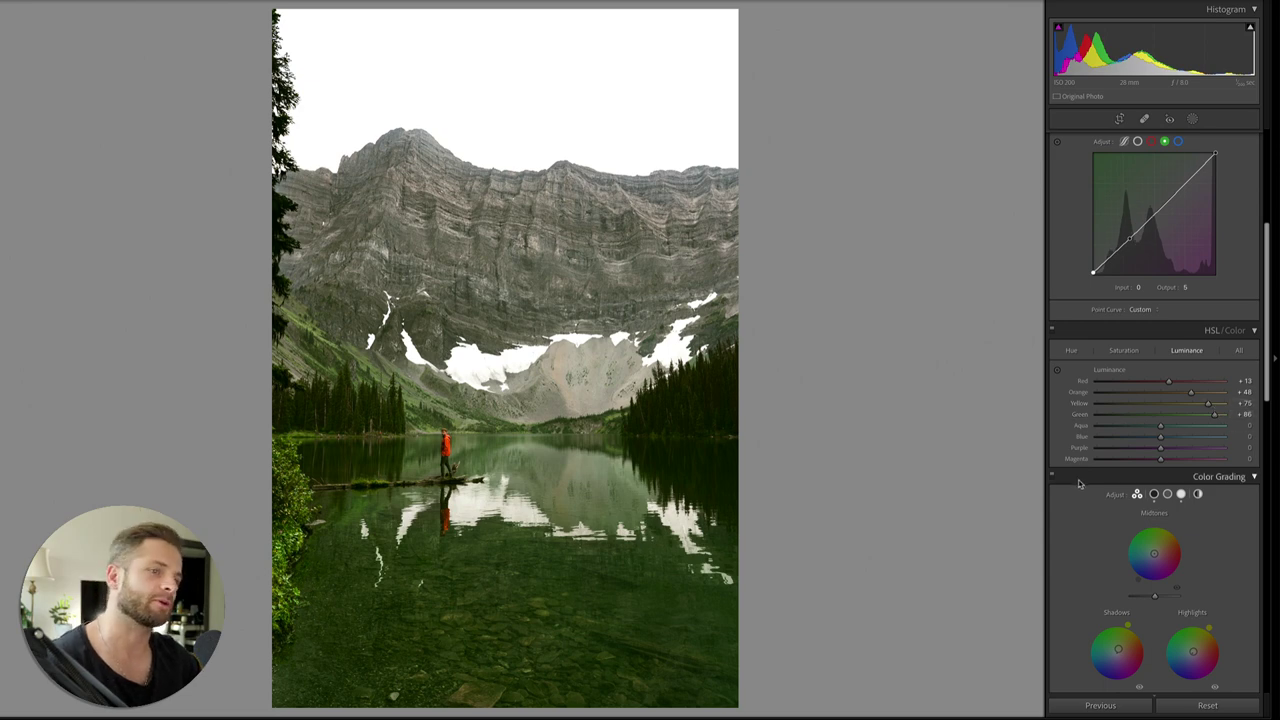
Step: Compare the photo with and without the HSL adjustments
click(1051, 332)
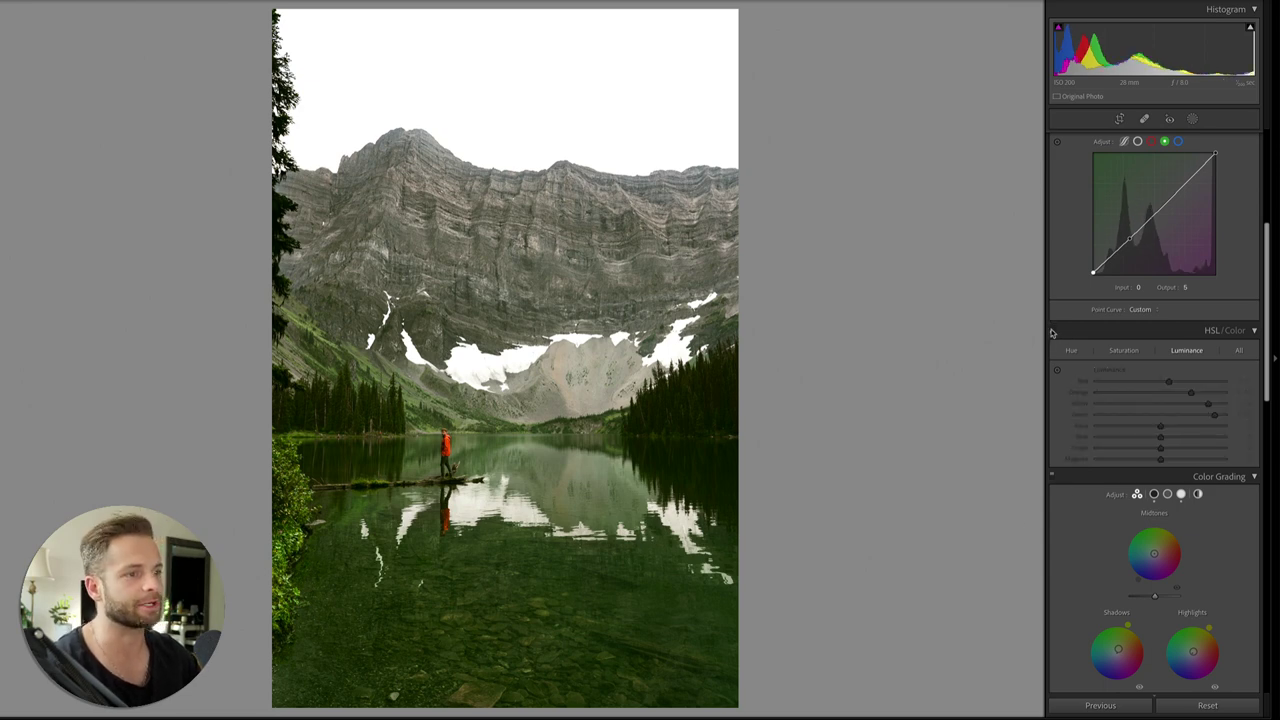
click(1051, 332)
click(1051, 332)
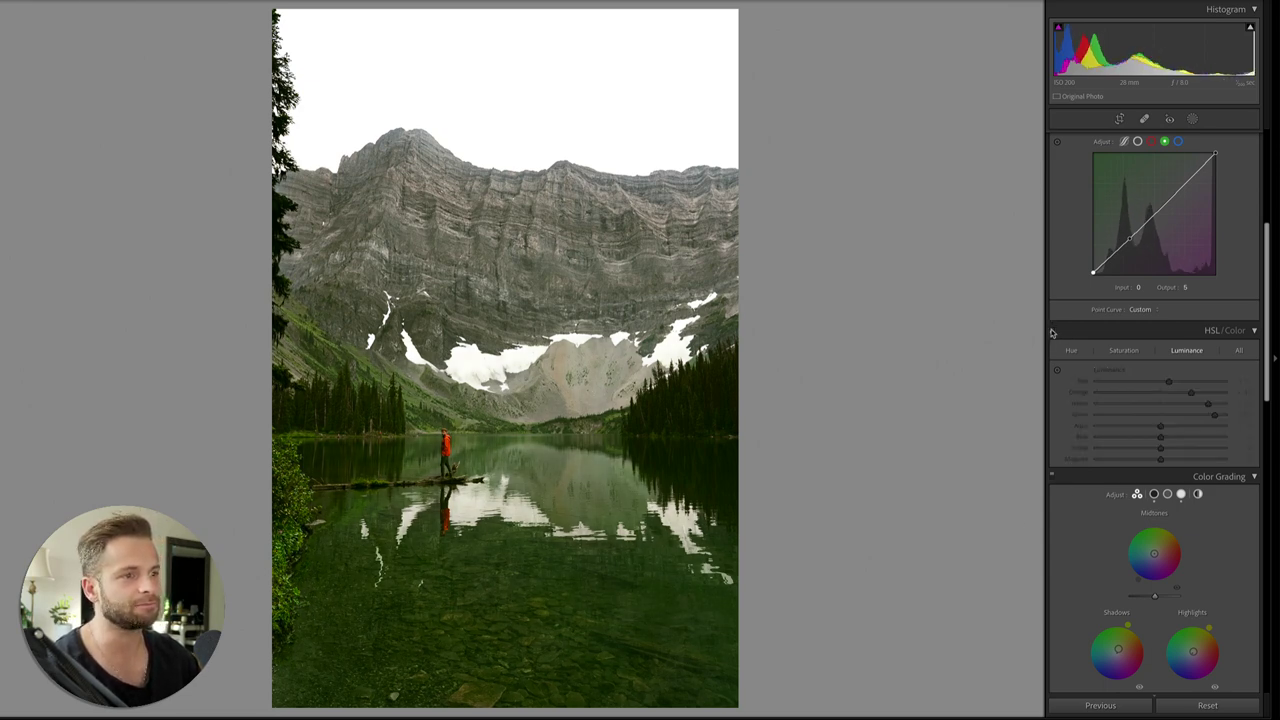
click(1051, 332)
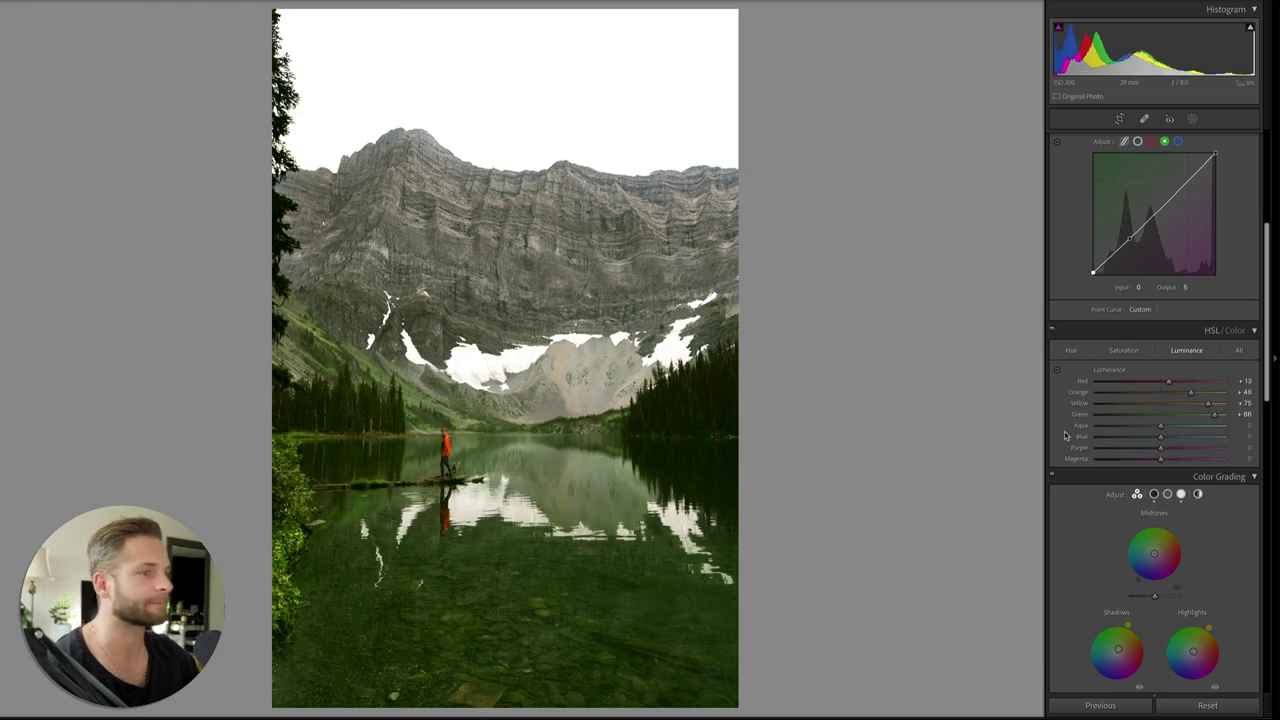
Step: Lower the black point of the green channel tone curve to output 0
scroll(1148, 473, down, 4)
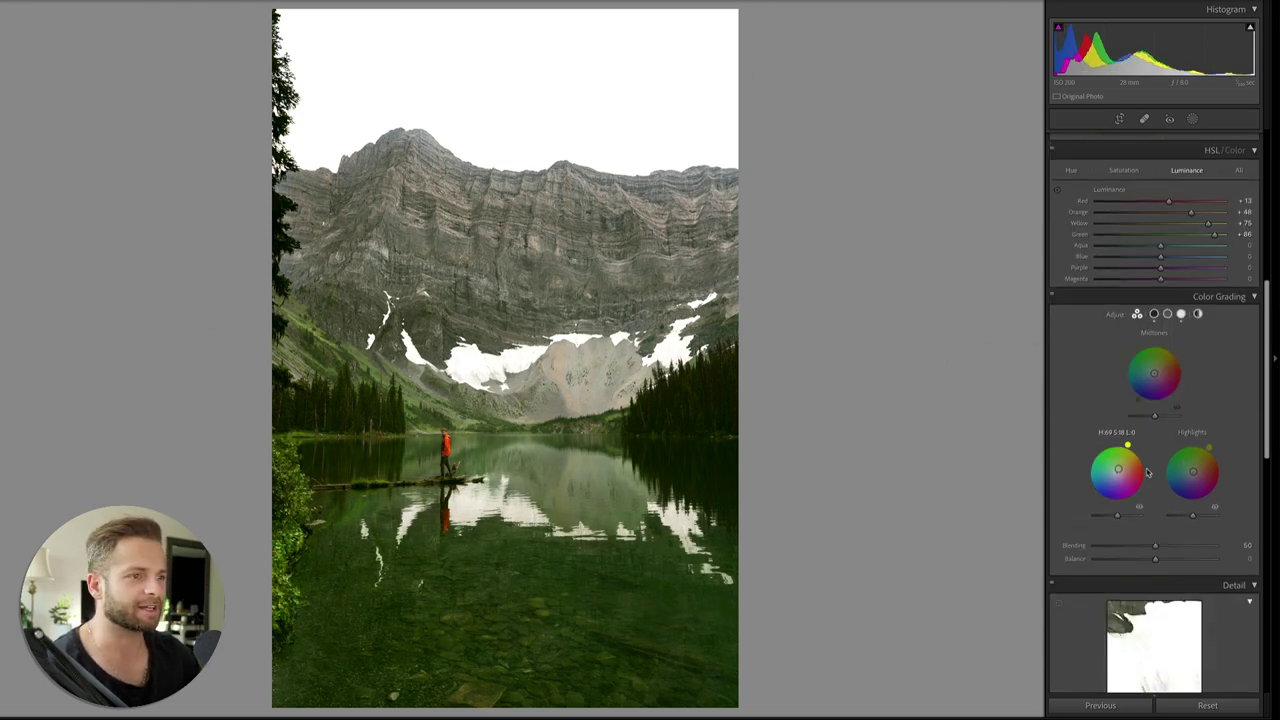
scroll(1141, 280, up, 3)
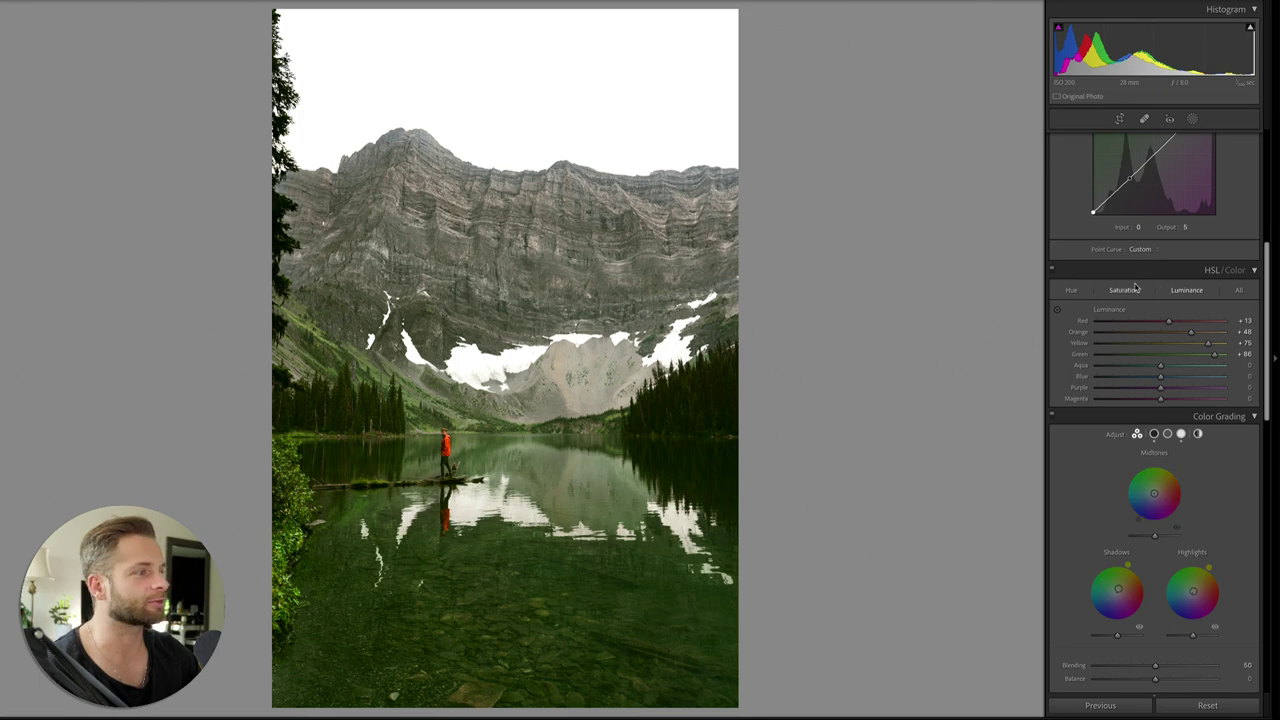
scroll(1127, 299, up, 3)
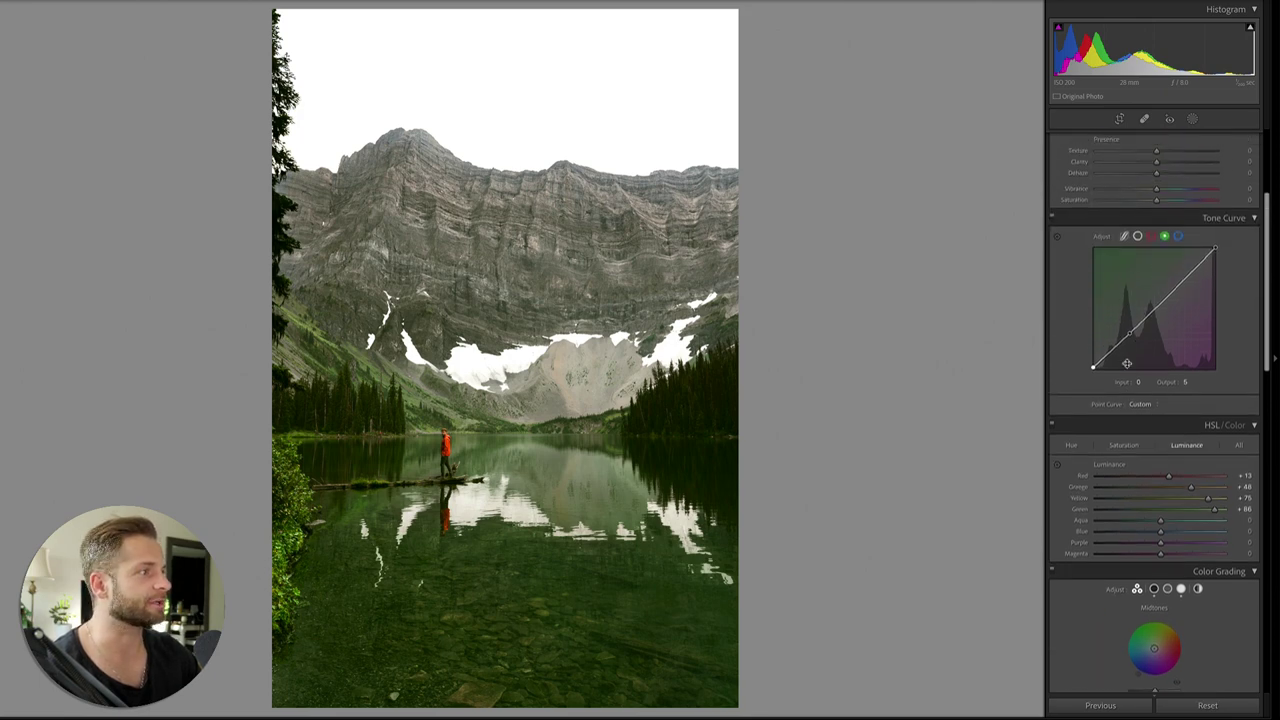
drag(1094, 372, 1090, 380)
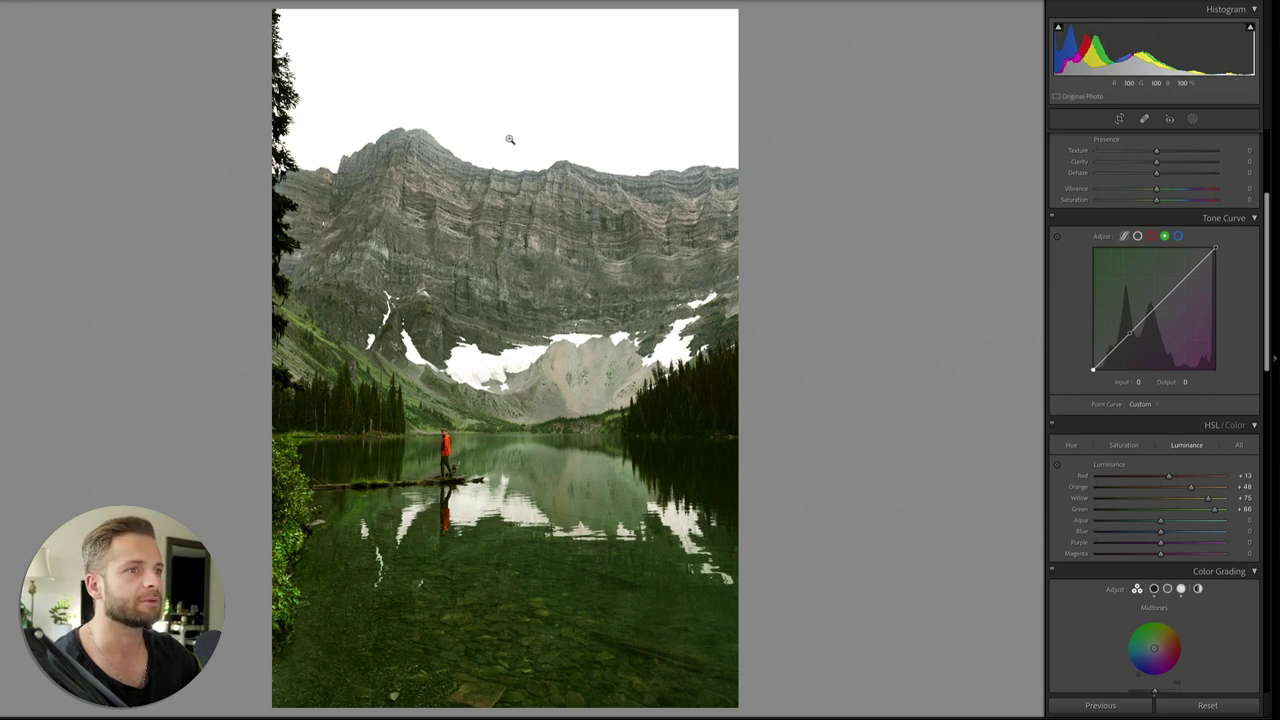
Step: Paint a new brush mask along the mountain ridge, with temperature 14, highlights 0 and clarity 25
key(k)
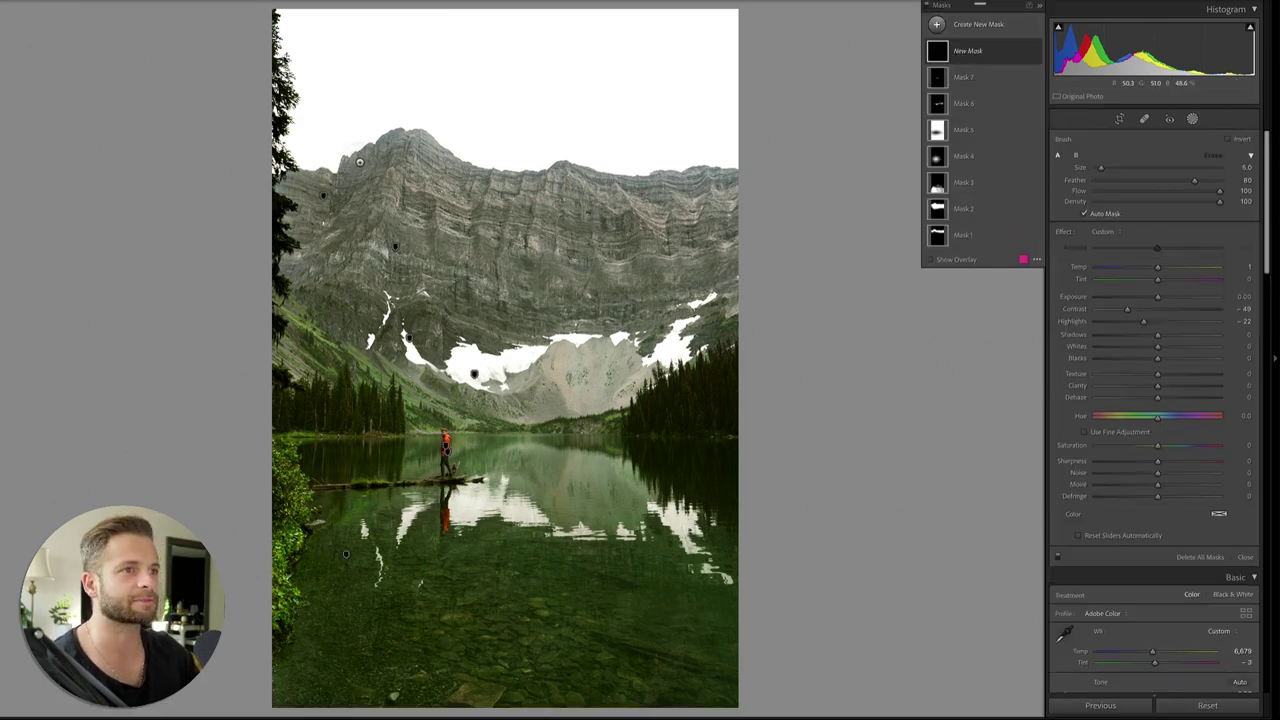
mouse_move(338, 166)
mouse_down()
mouse_move(374, 137)
mouse_move(429, 136)
mouse_move(488, 163)
mouse_move(568, 159)
mouse_up()
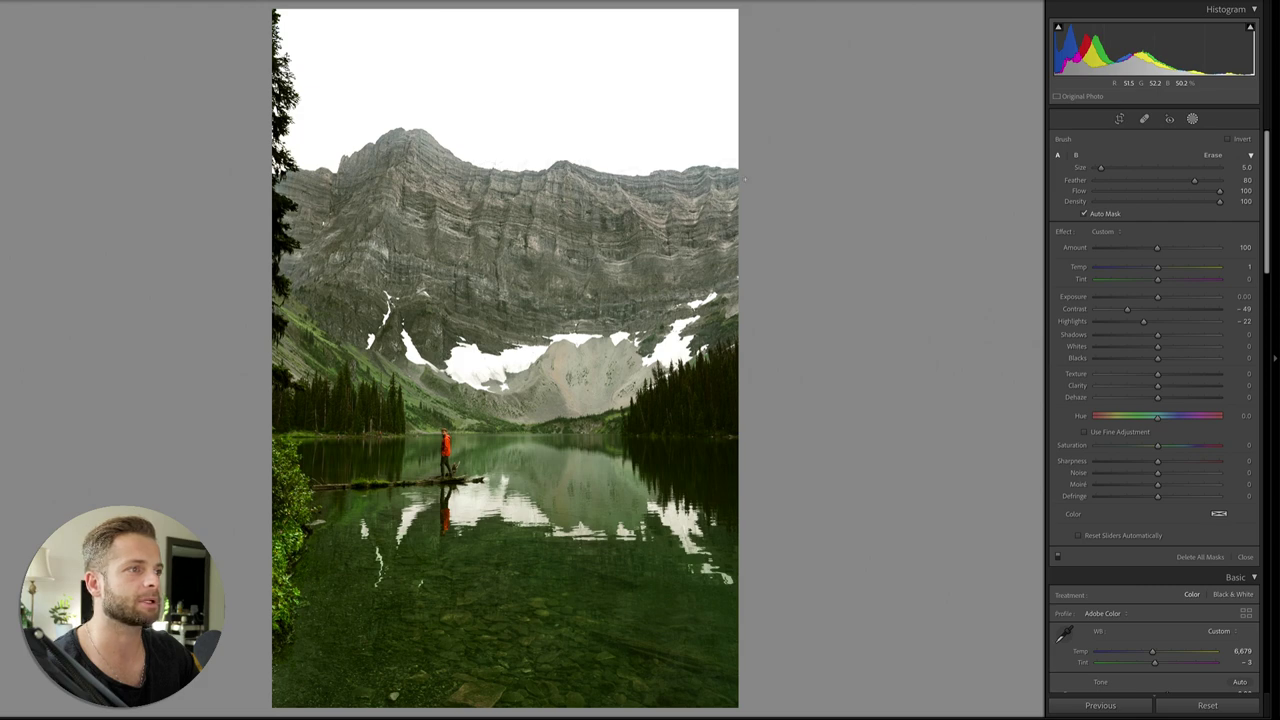
drag(298, 170, 287, 177)
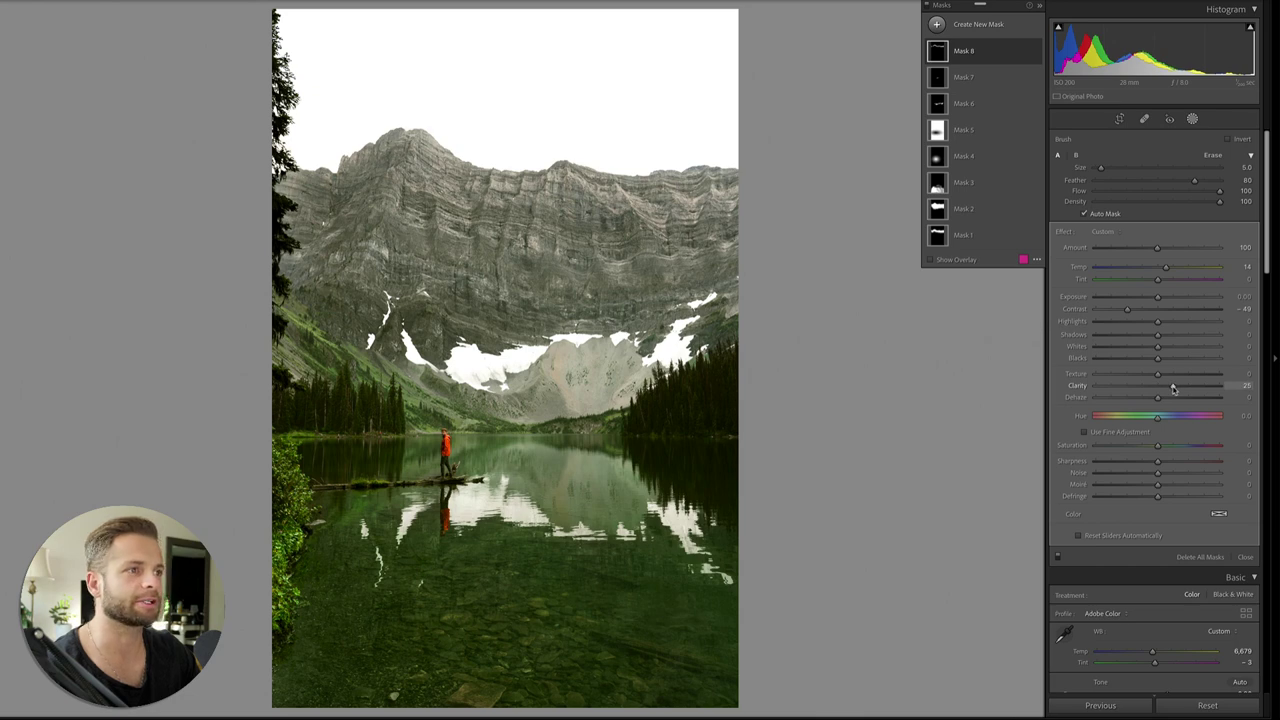
key(Return)
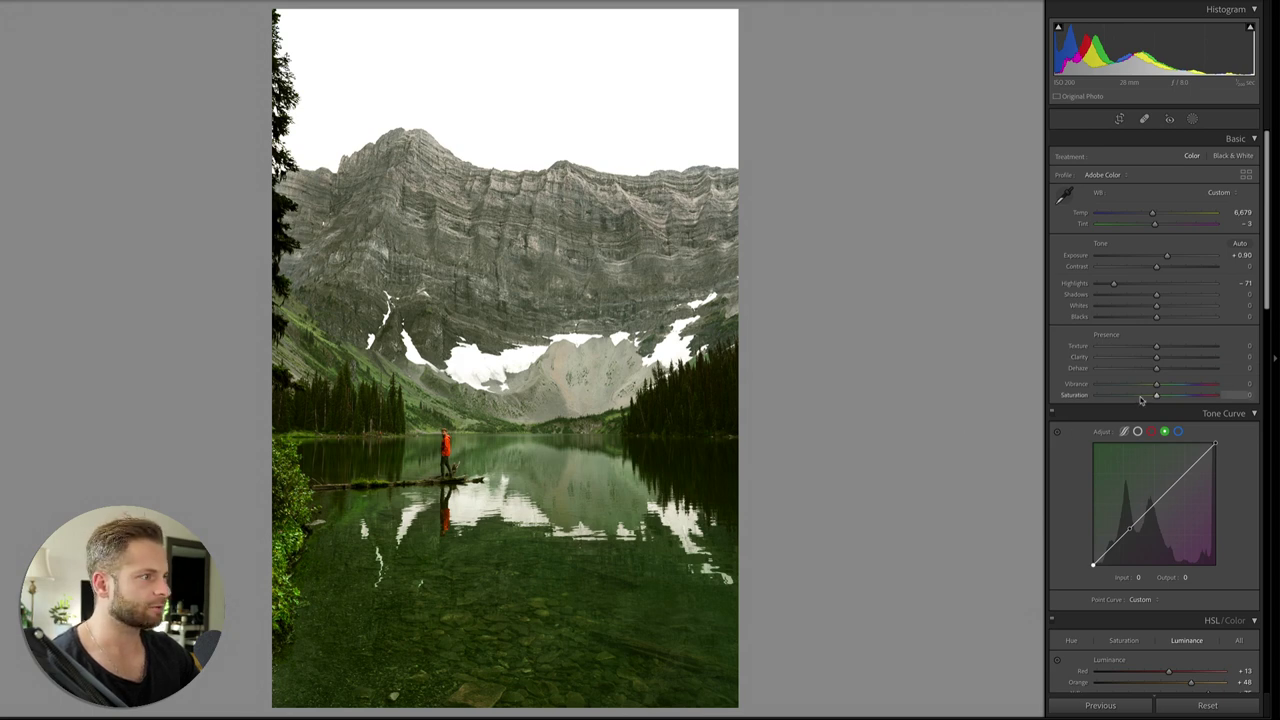
Step: Set vibrance to −6, and the HSL saturation of yellow to −34 and green to −45
mouse_move(1156, 384)
mouse_down()
mouse_move(1135, 389)
mouse_move(1155, 390)
mouse_up()
scroll(1148, 562, down, 5)
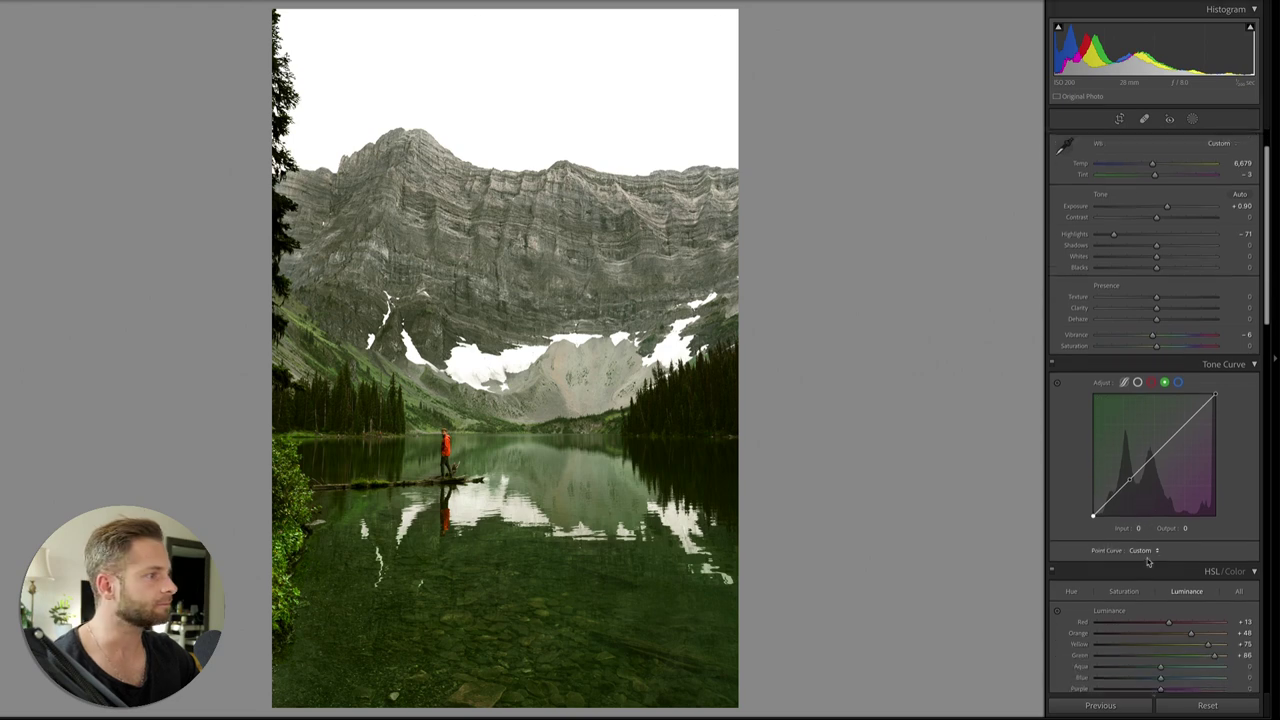
scroll(1150, 450, down, 2)
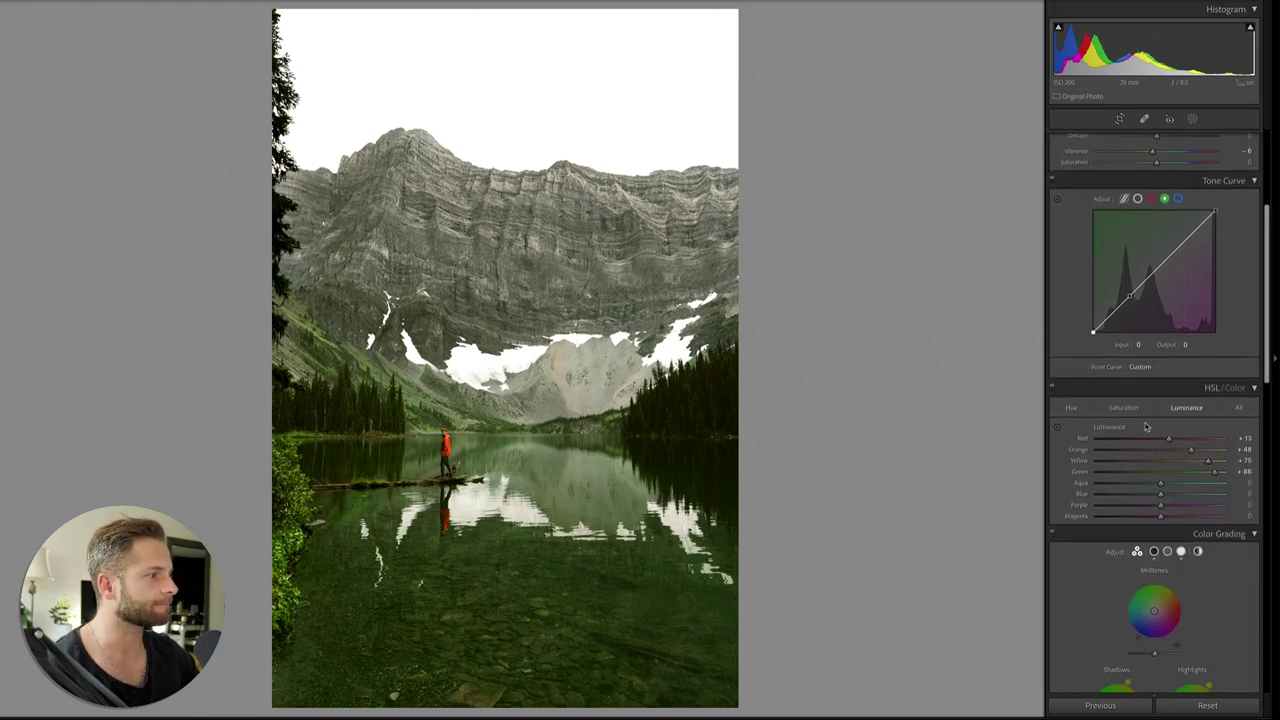
click(1123, 407)
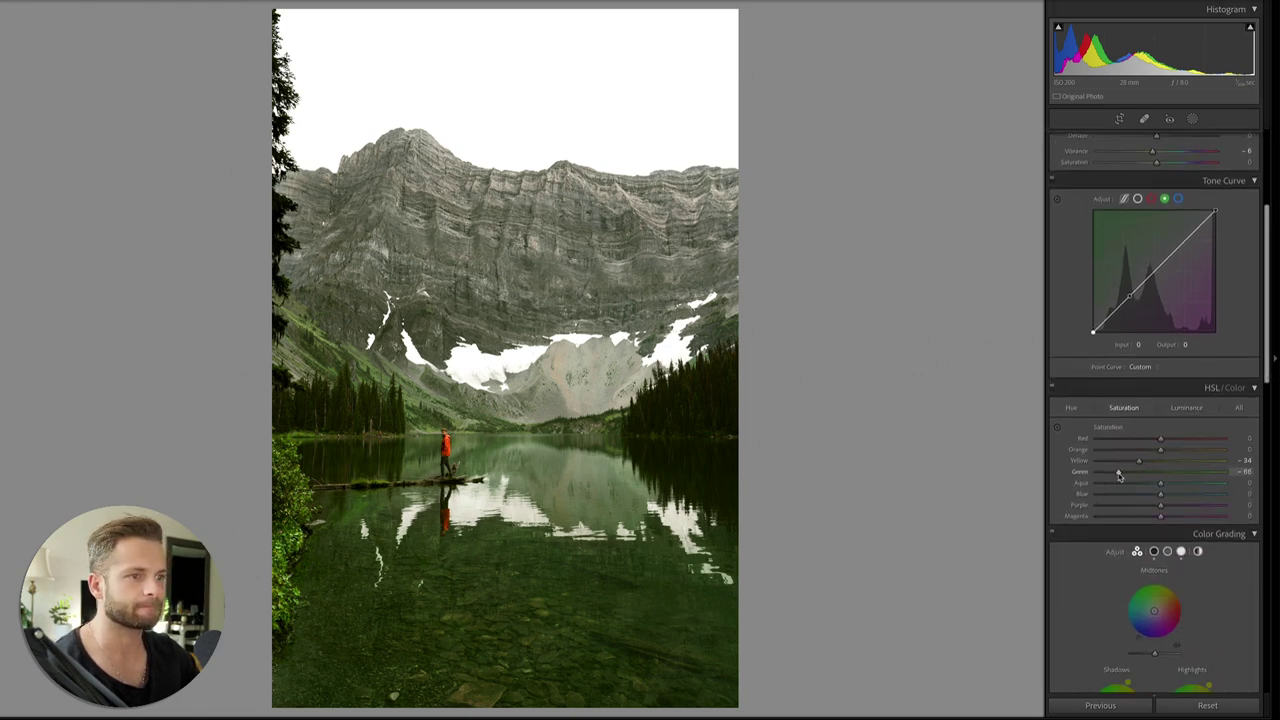
drag(1120, 476, 1128, 478)
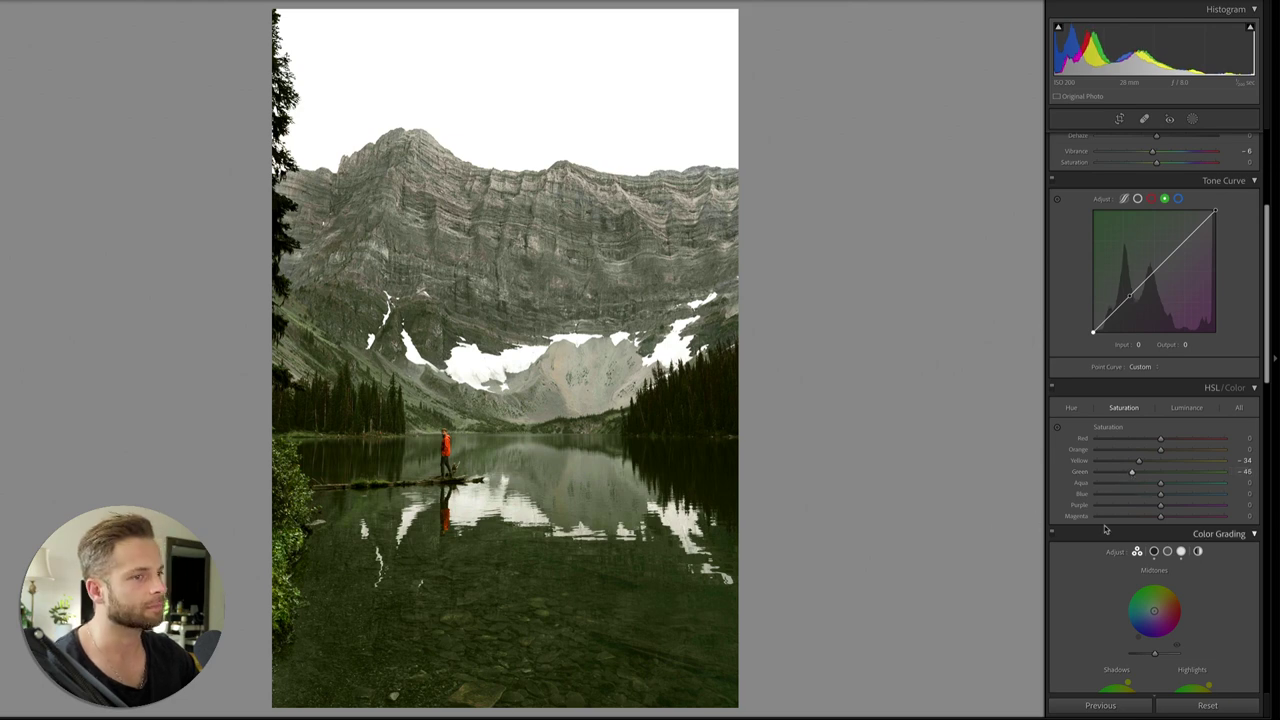
Step: In the color grading, slightly darken the shadows, set midtone luminance to +25, and lower the highlight luminance to dim the sky
scroll(1150, 500, down, 5)
scroll(1157, 490, down, 4)
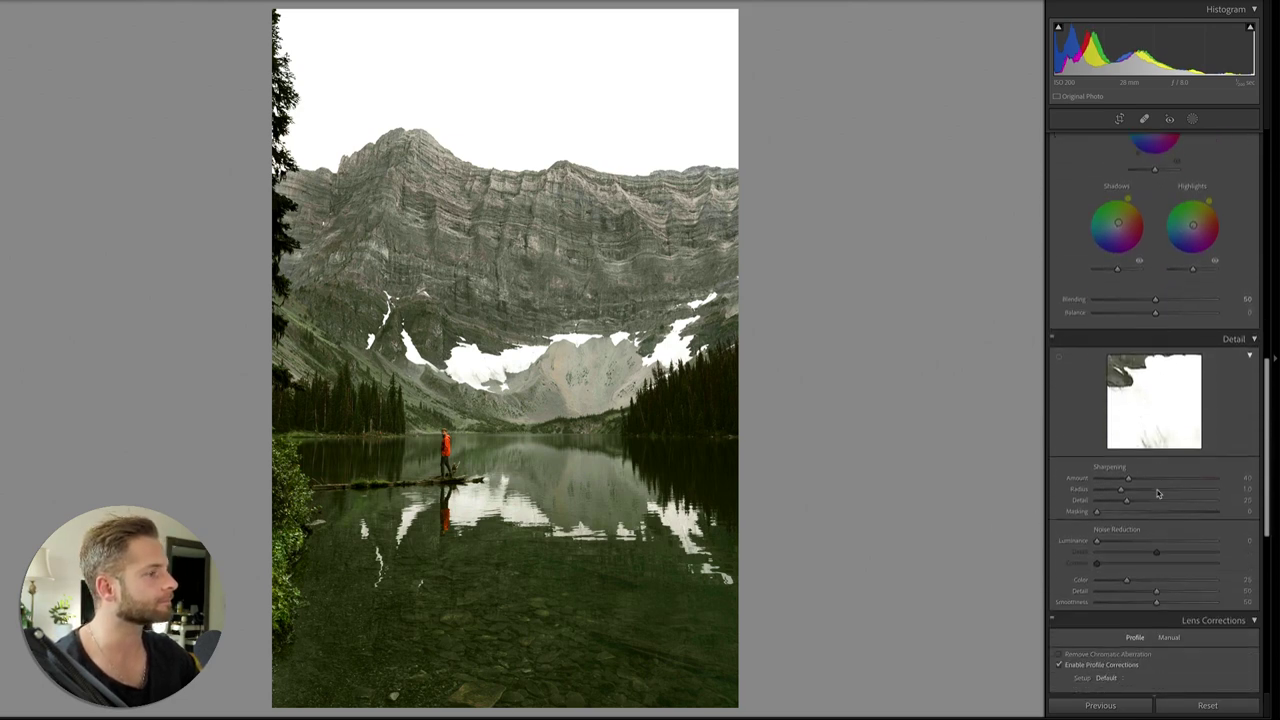
scroll(1155, 300, up, 3)
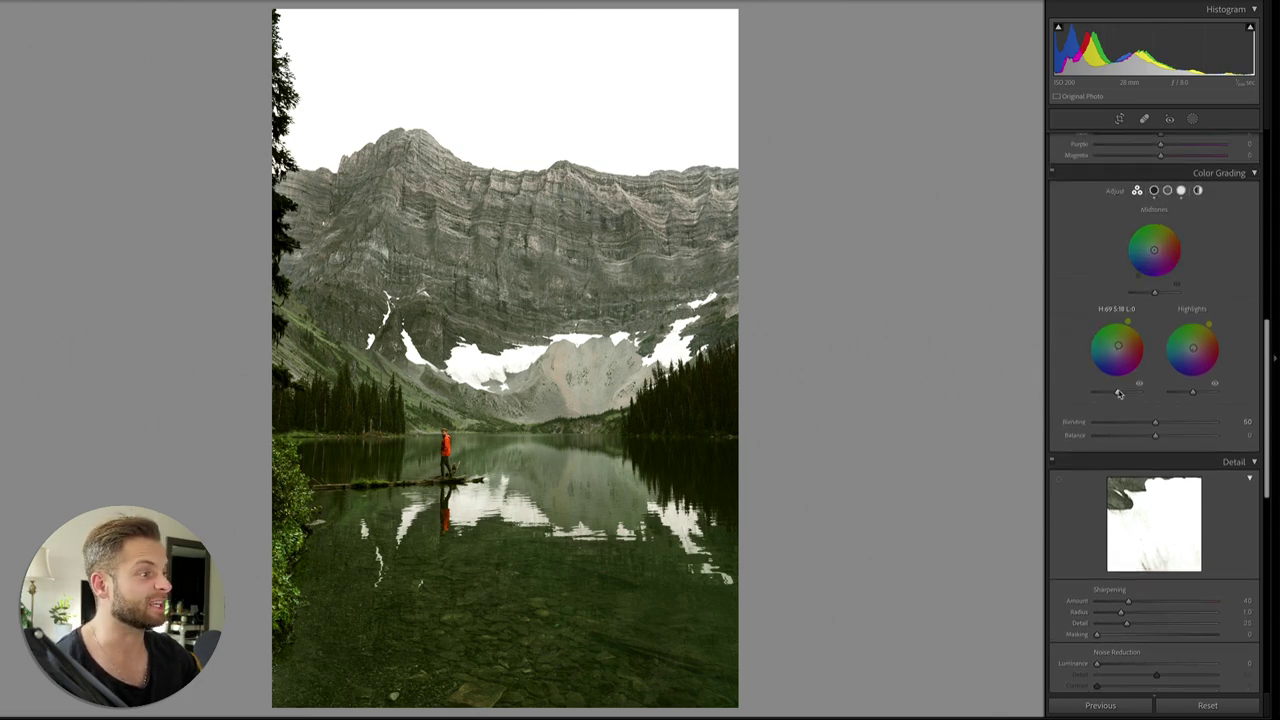
drag(1118, 395, 1114, 396)
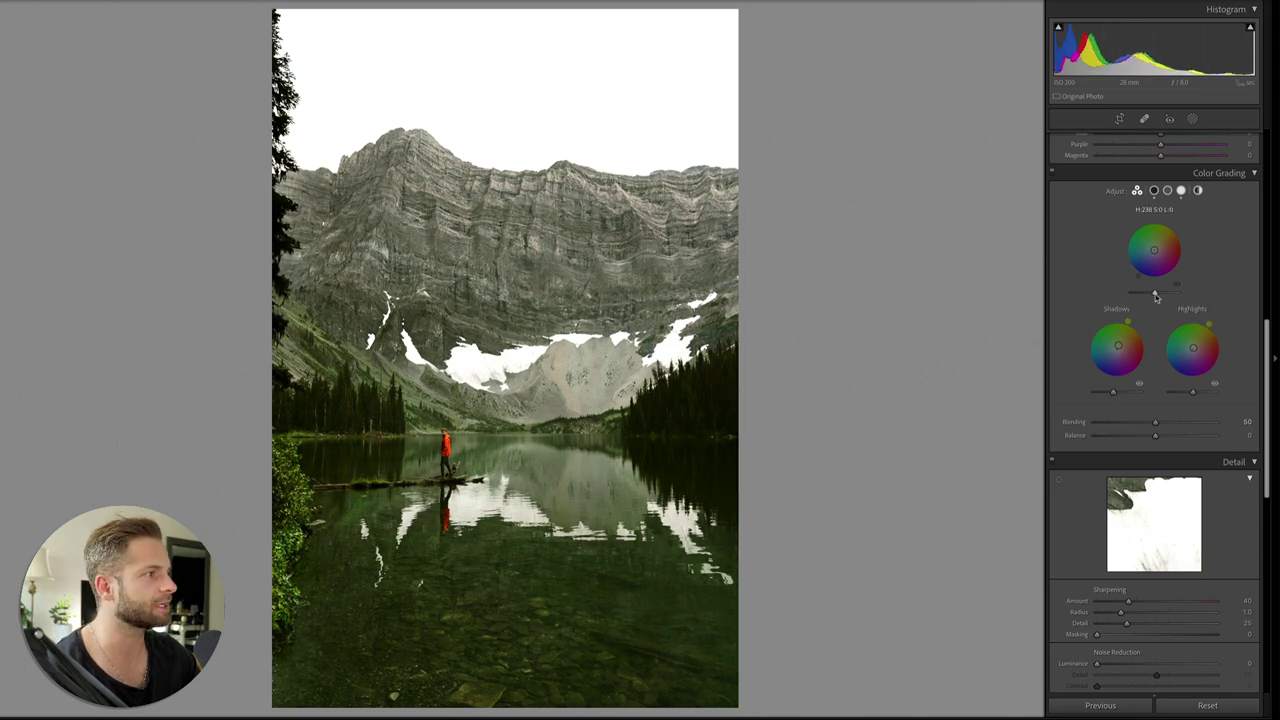
drag(1155, 296, 1162, 295)
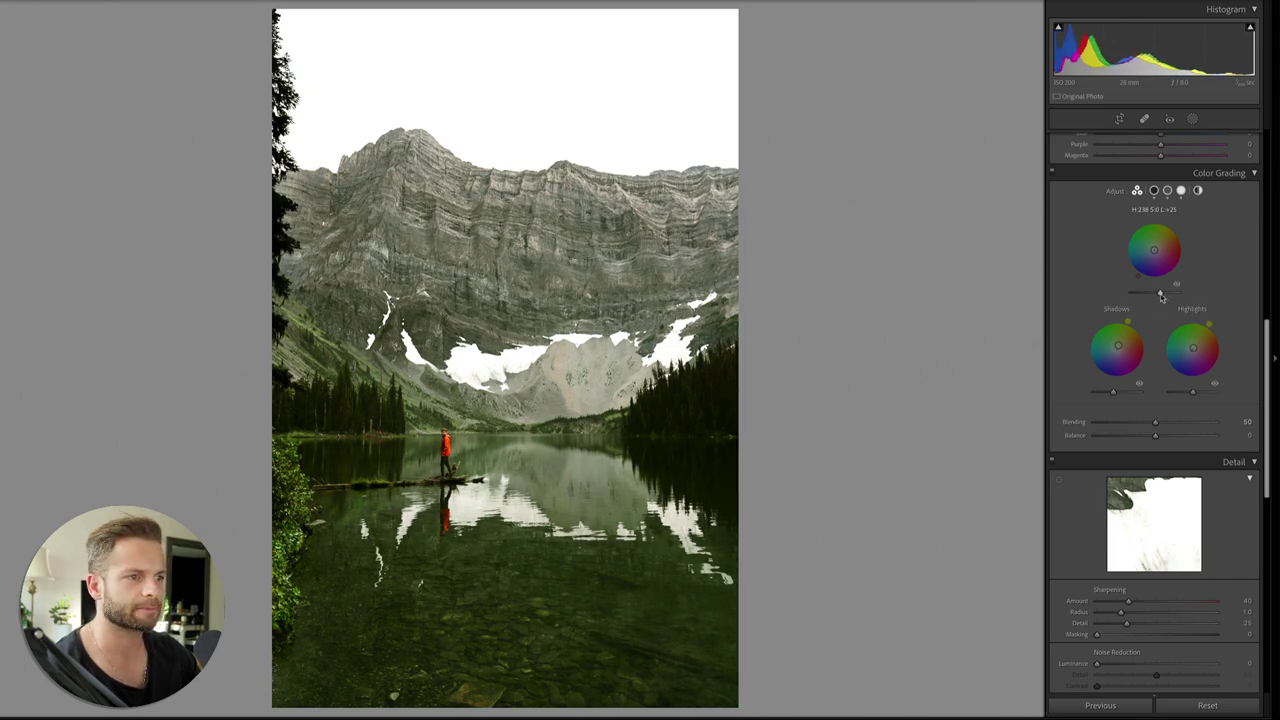
mouse_move(1192, 394)
mouse_down()
mouse_move(1153, 398)
mouse_move(1179, 397)
mouse_up()
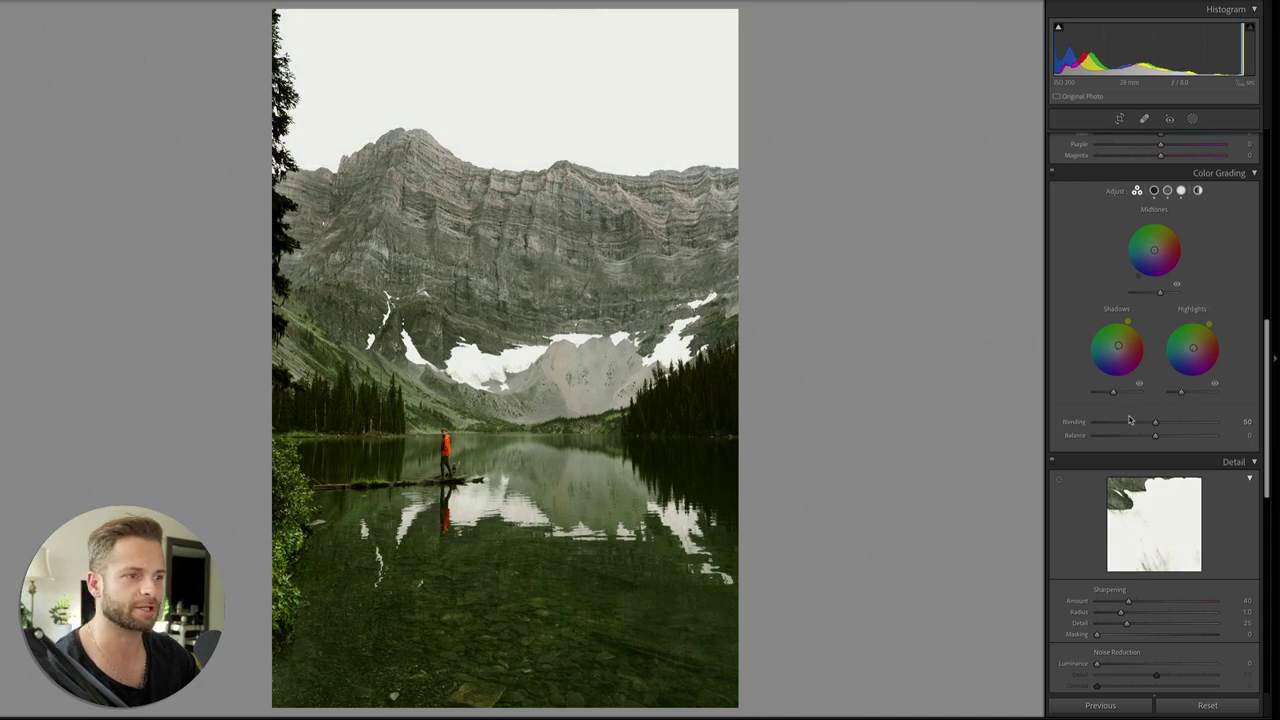
key(=)
key(minus)
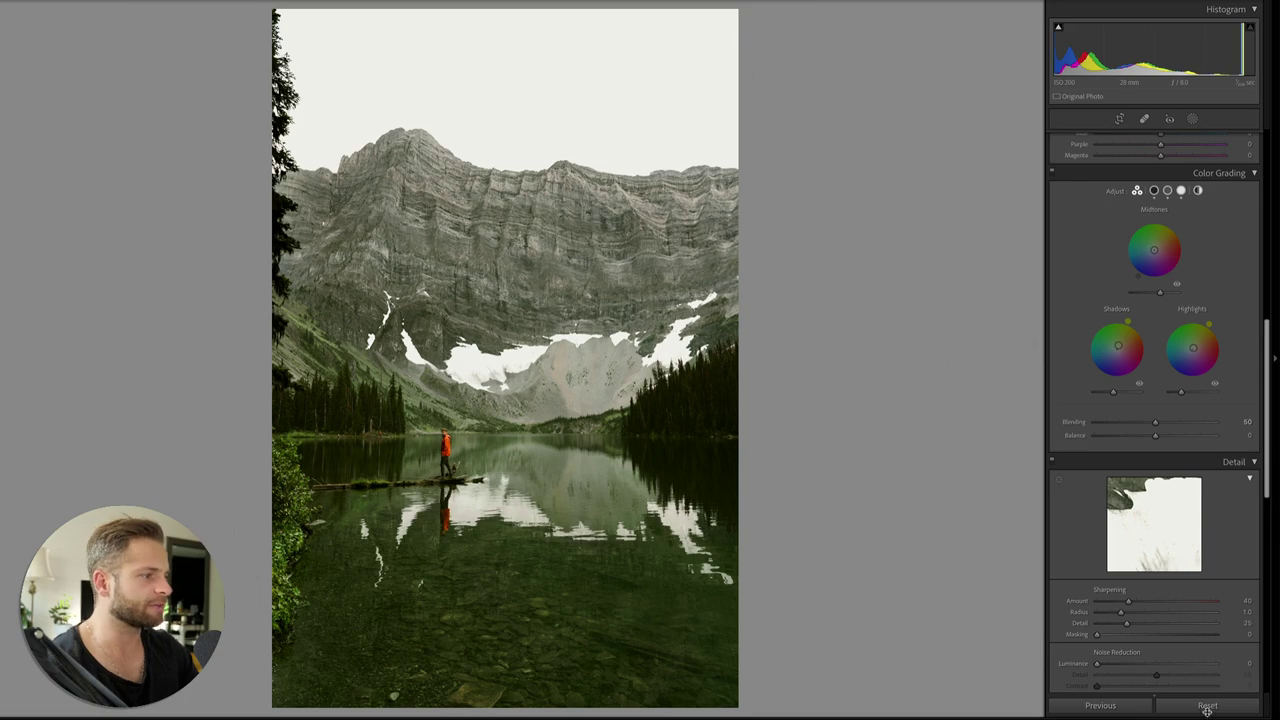
Step: Compare the edit with the original by resetting all adjustments and undoing the reset
click(1207, 706)
key(ctrl+z)
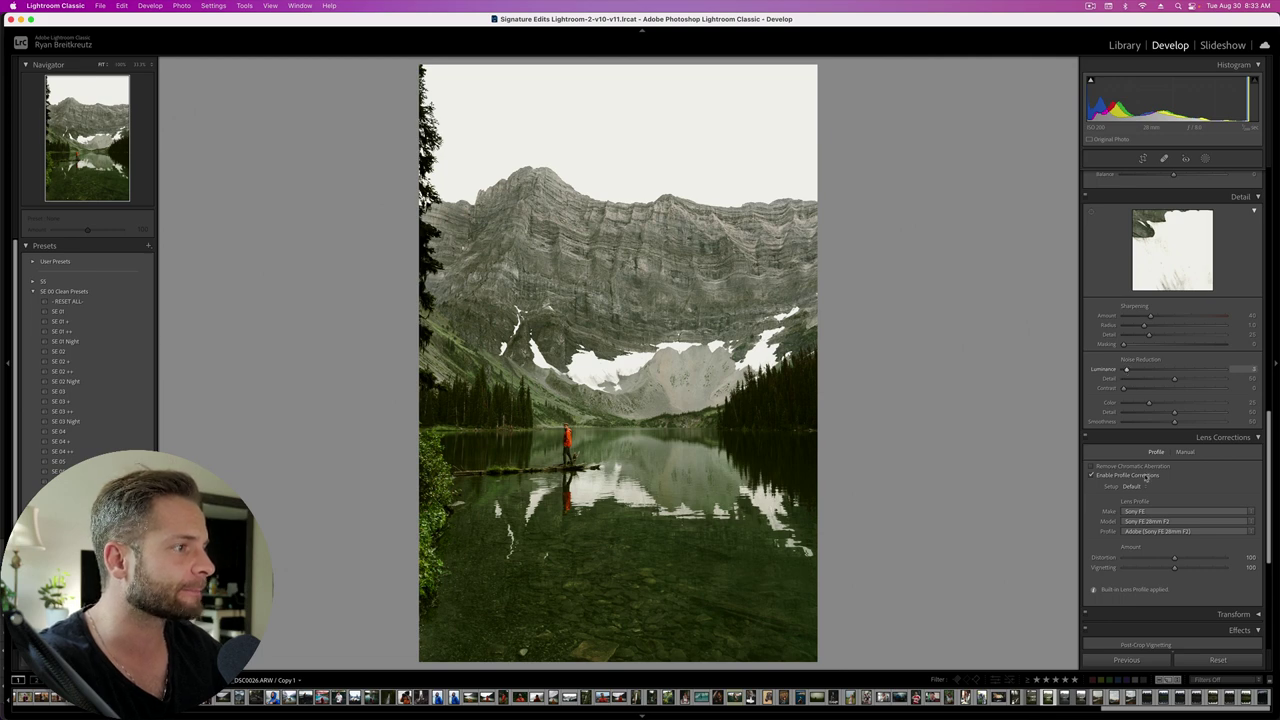
Step: Add film grain to the photo with an amount of 17
scroll(1081, 557, down, 5)
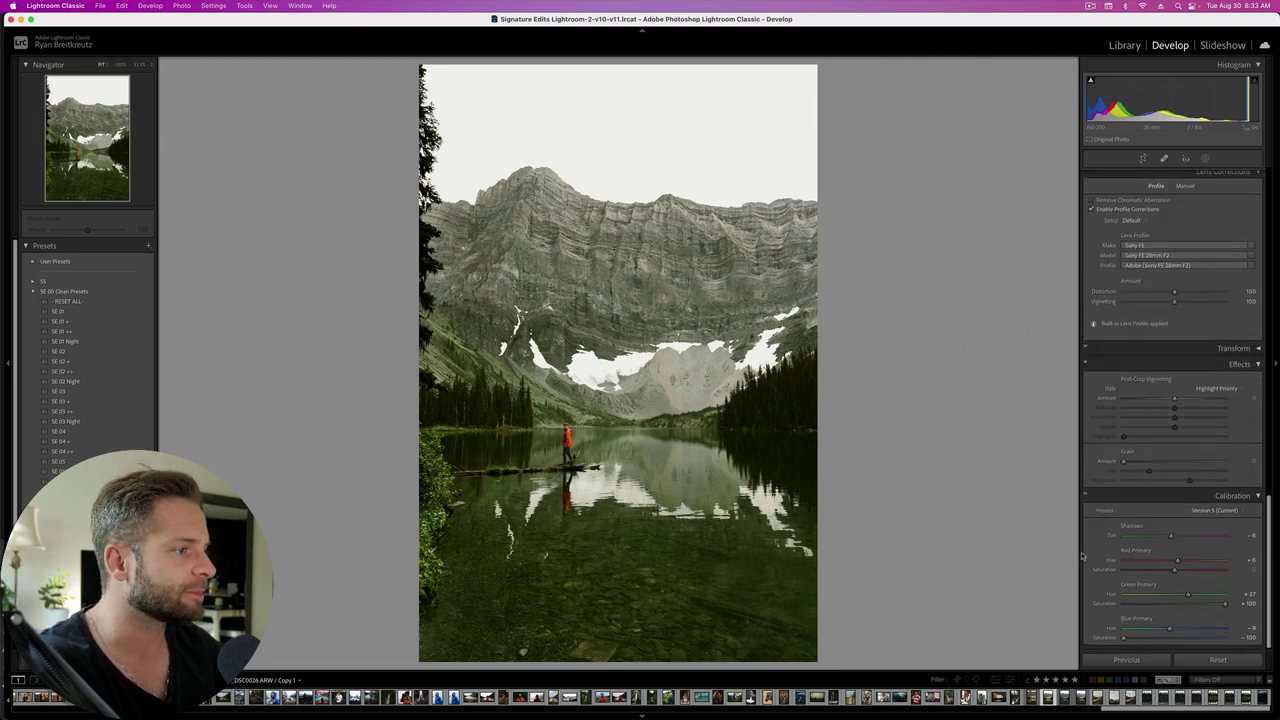
click(1146, 462)
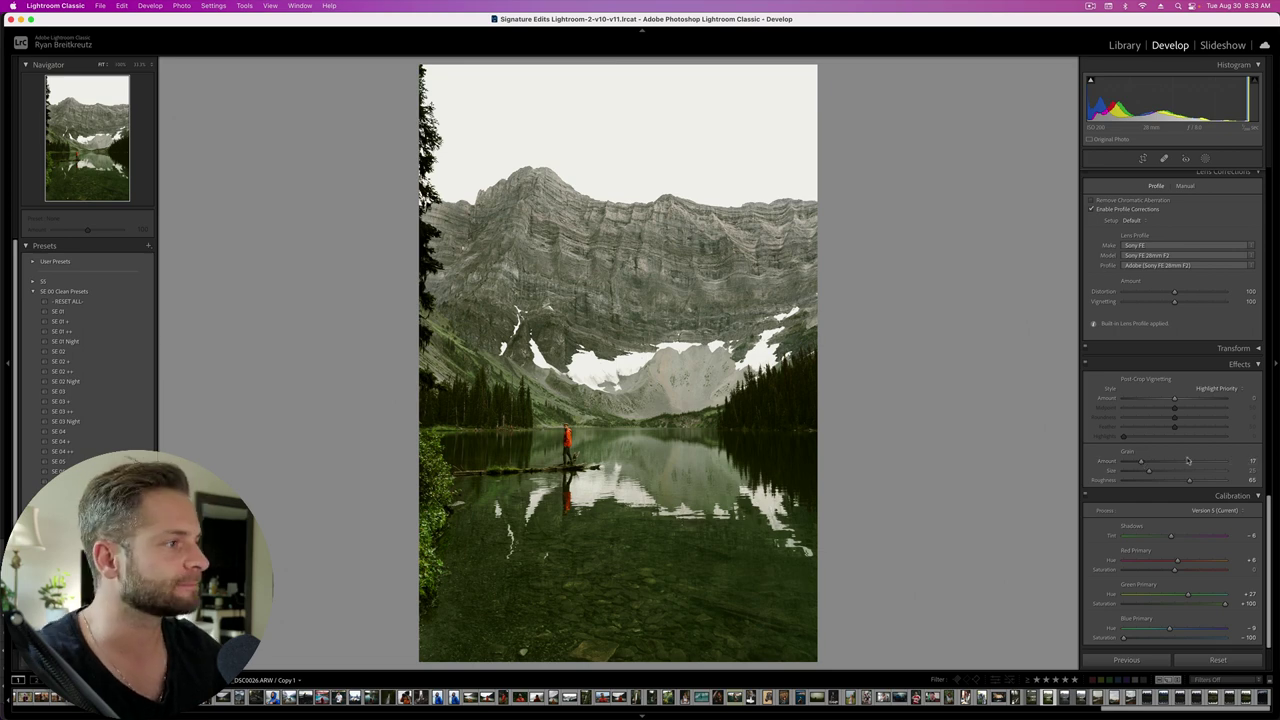
Step: Bring up the export settings and cancel them, and open the existing _DSC0026.jpg from the Desktop in Photoshop
key(shift+super+e)
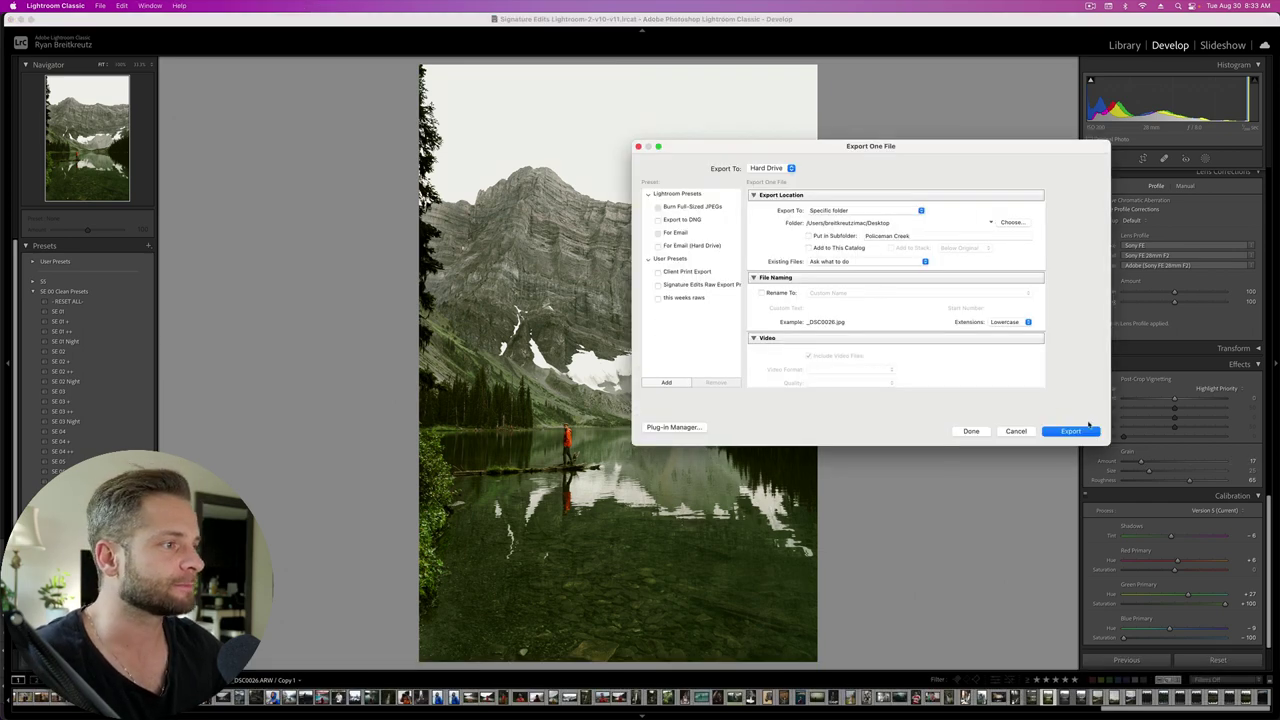
click(1016, 431)
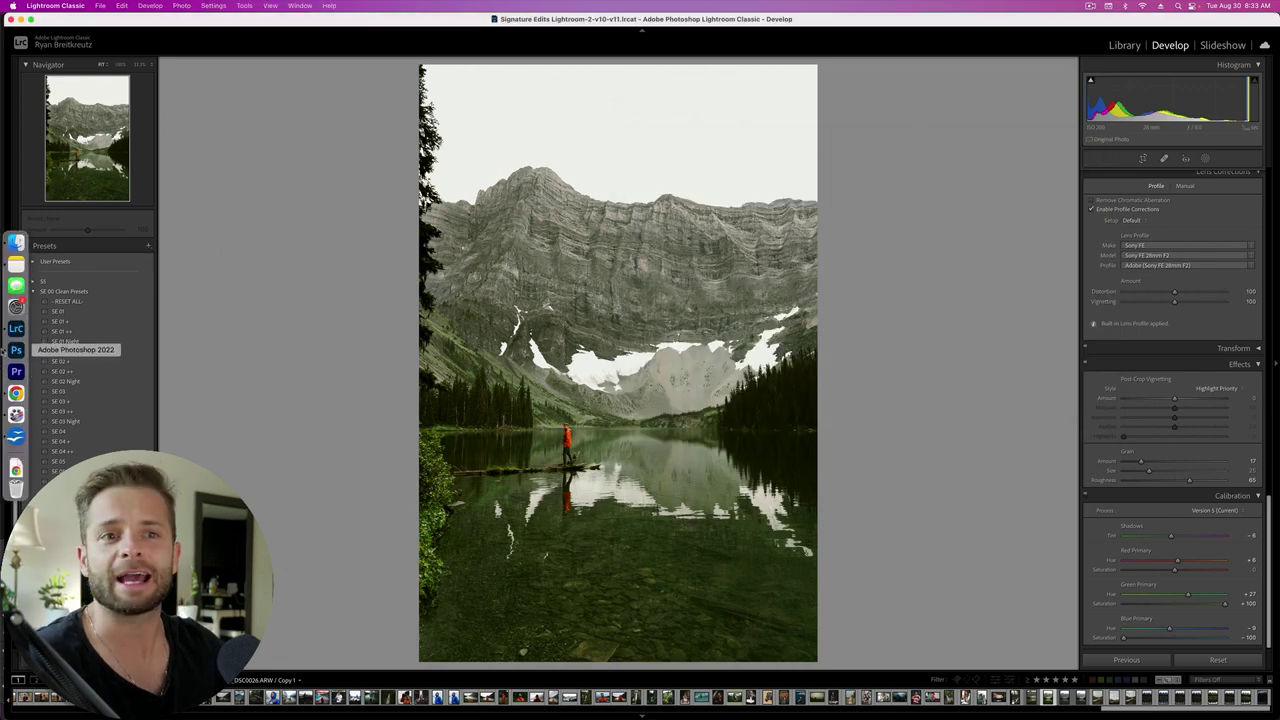
click(15, 351)
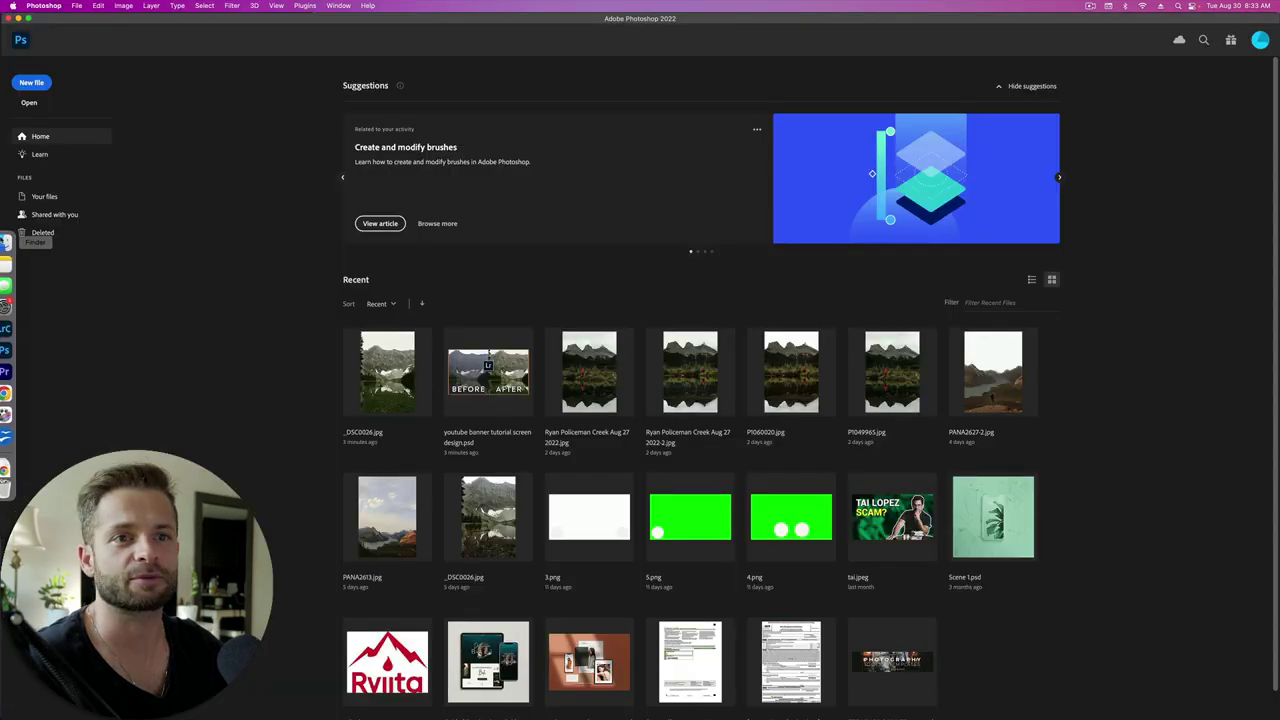
click(15, 242)
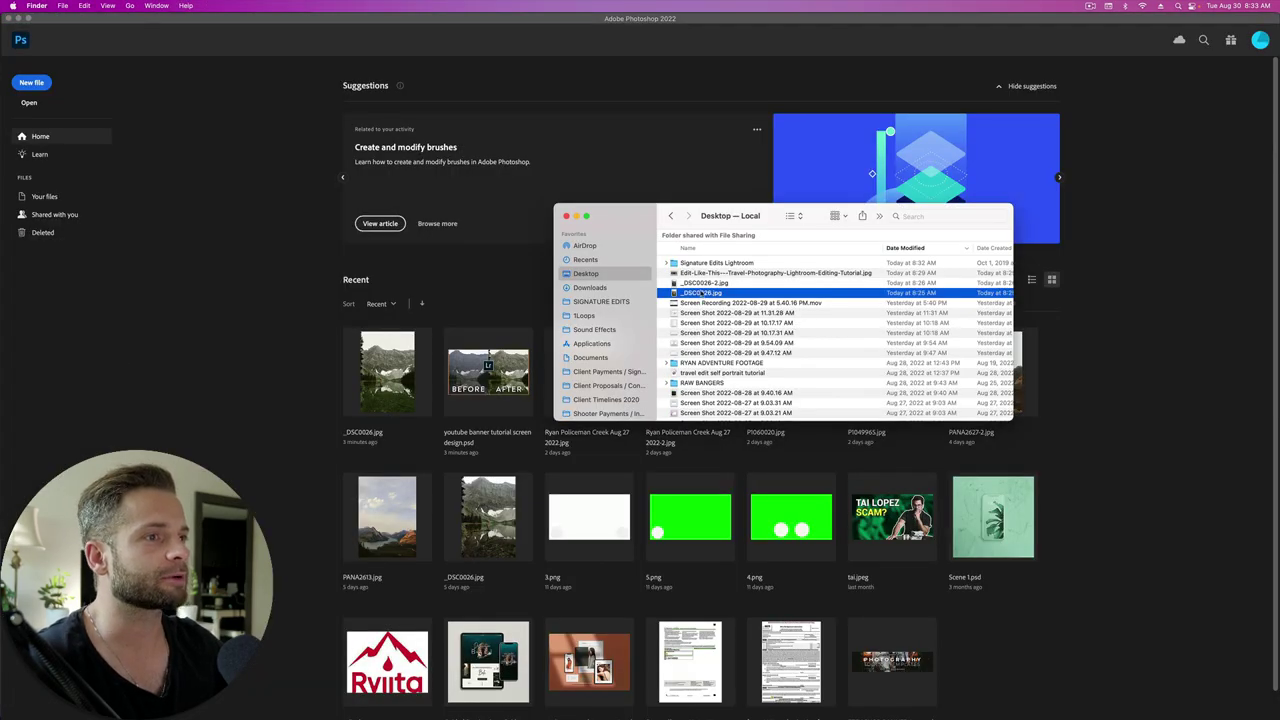
drag(701, 293, 414, 418)
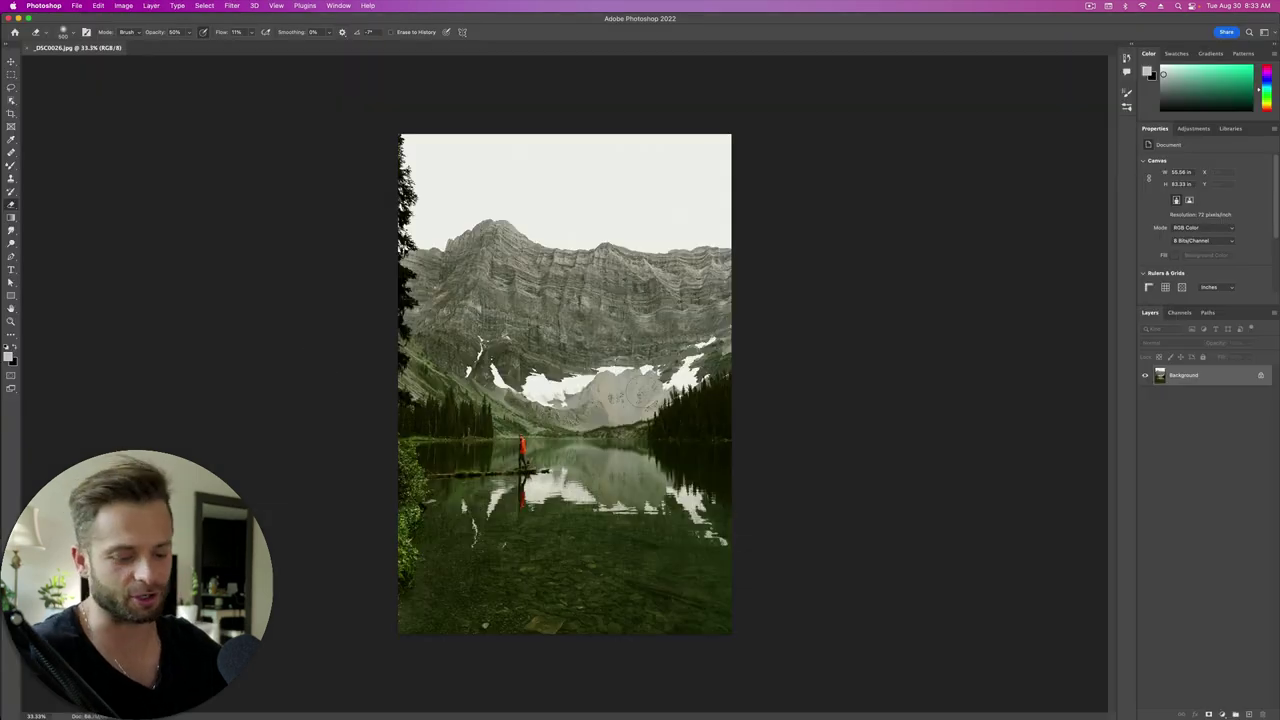
Step: Try duplicating the locked Background by copying and pasting the photo as a new layer
key(super+c)
key(super+v)
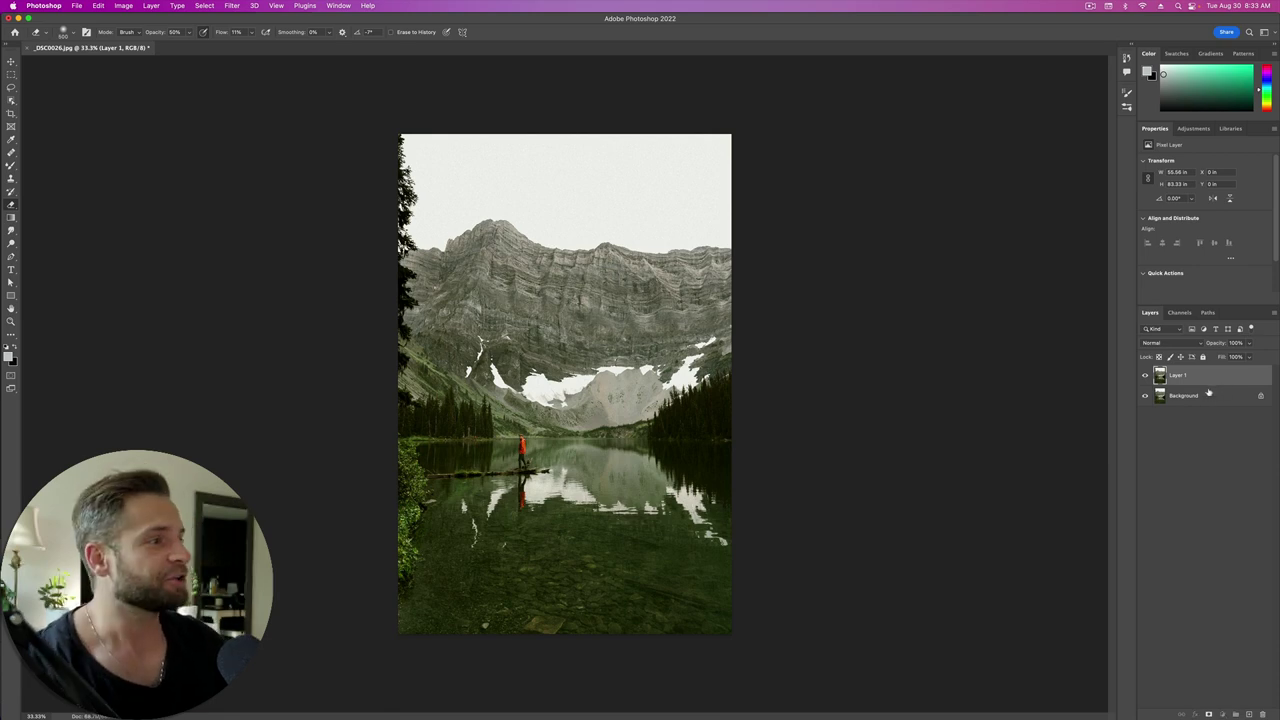
click(1208, 394)
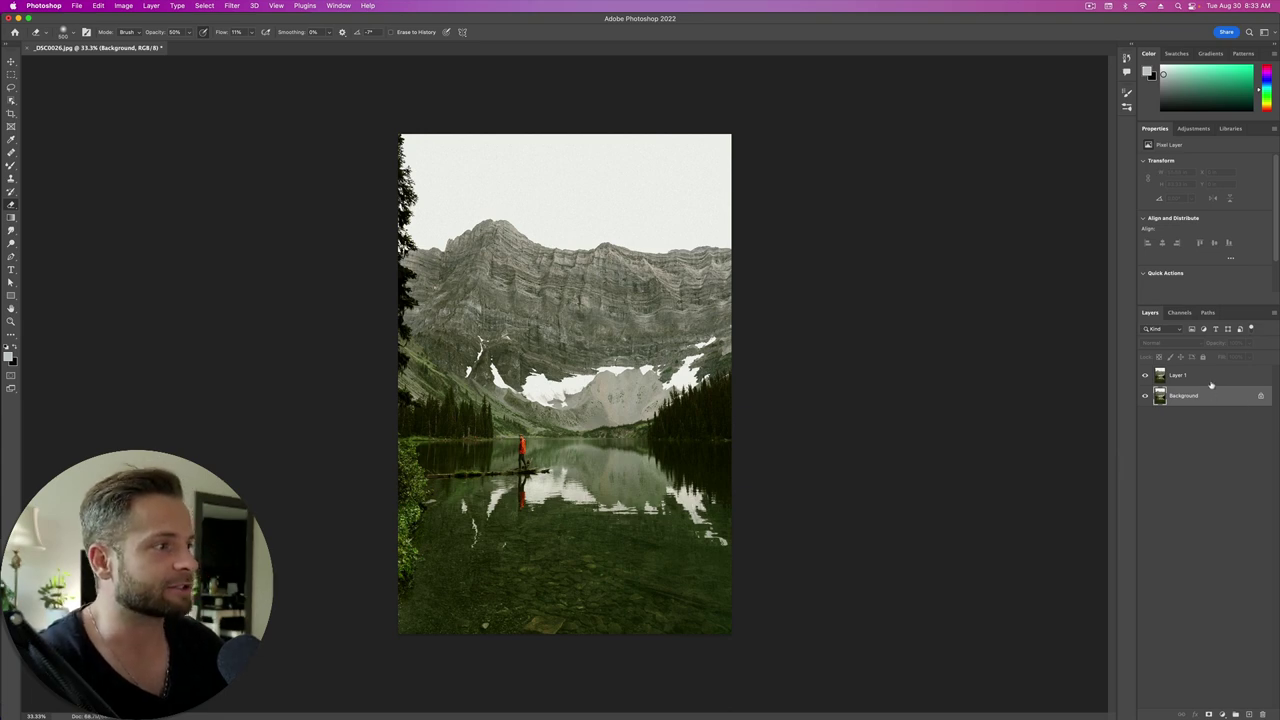
key(super+c)
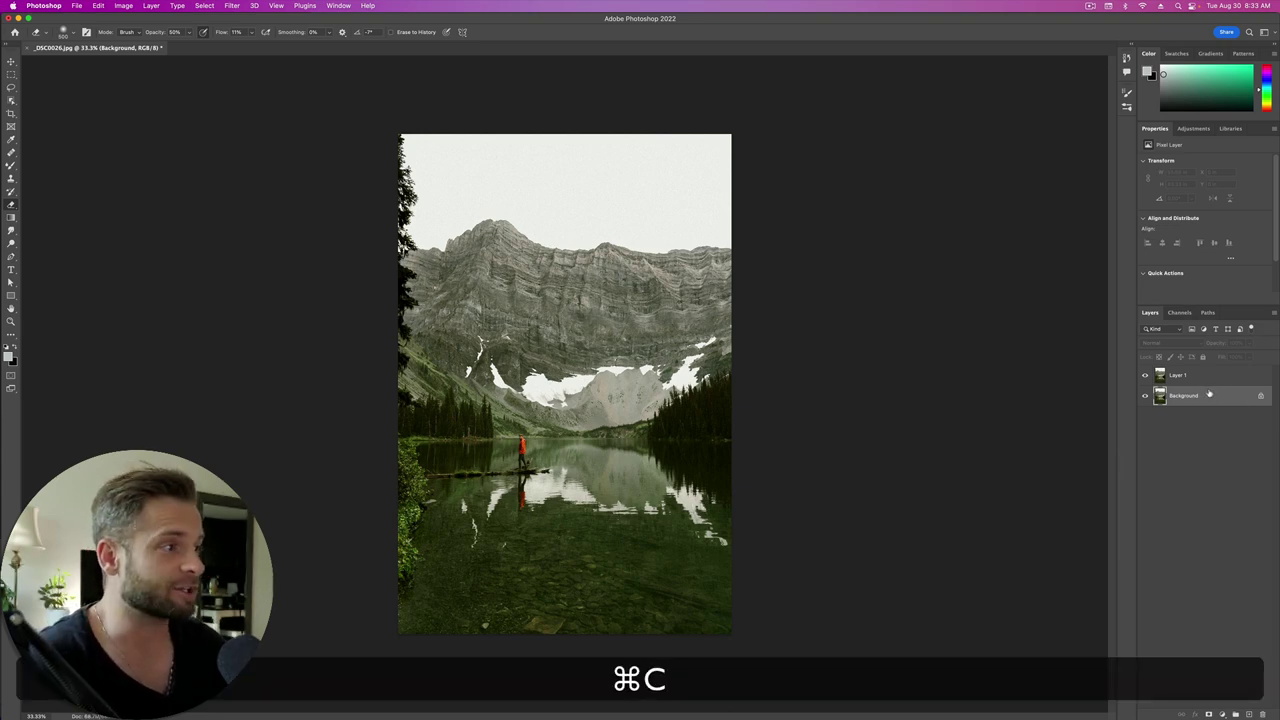
right_click(1211, 395)
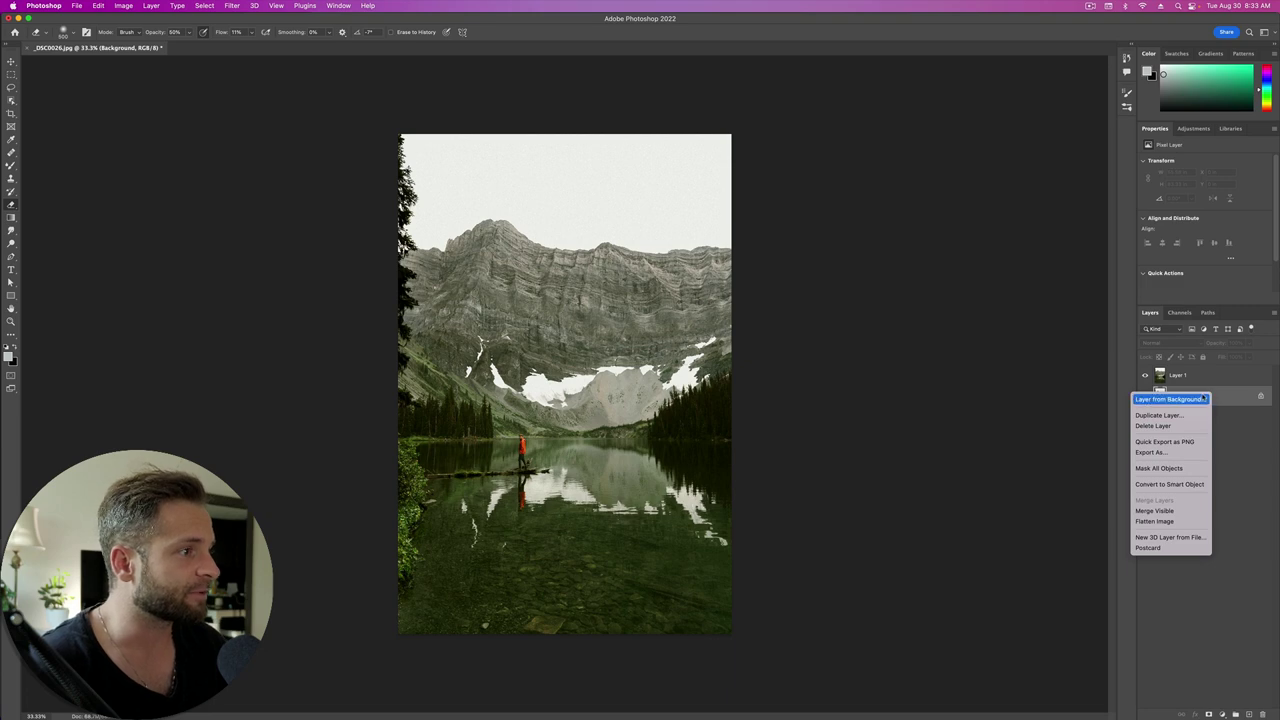
click(1226, 402)
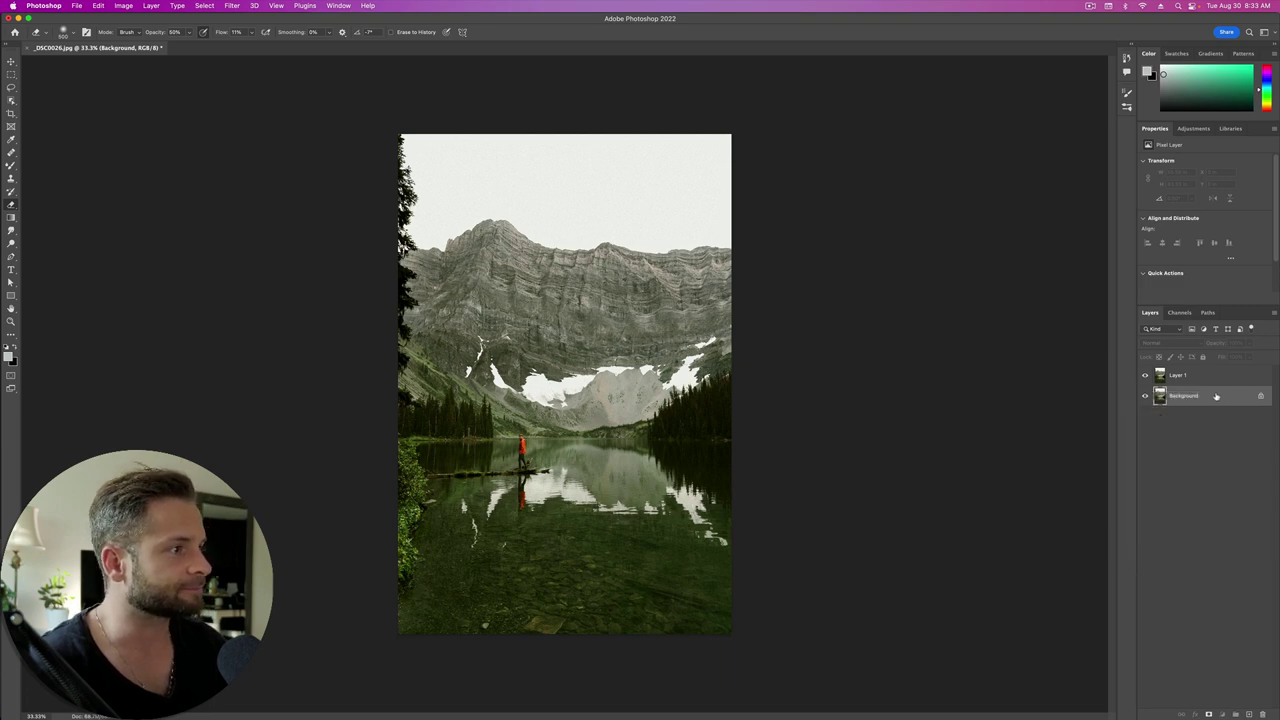
Step: Convert the locked Background into a regular layer and duplicate it under the default name
double_click(1216, 396)
key(Return)
right_click(1212, 401)
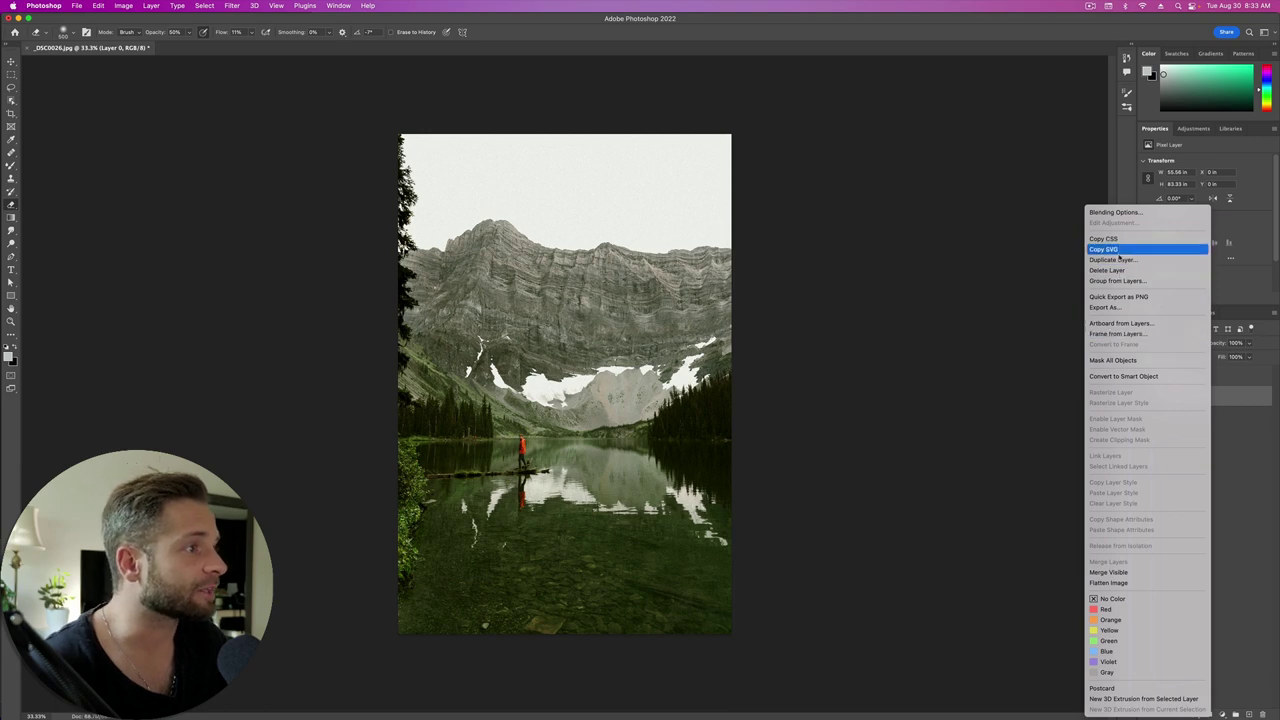
click(1119, 259)
click(729, 320)
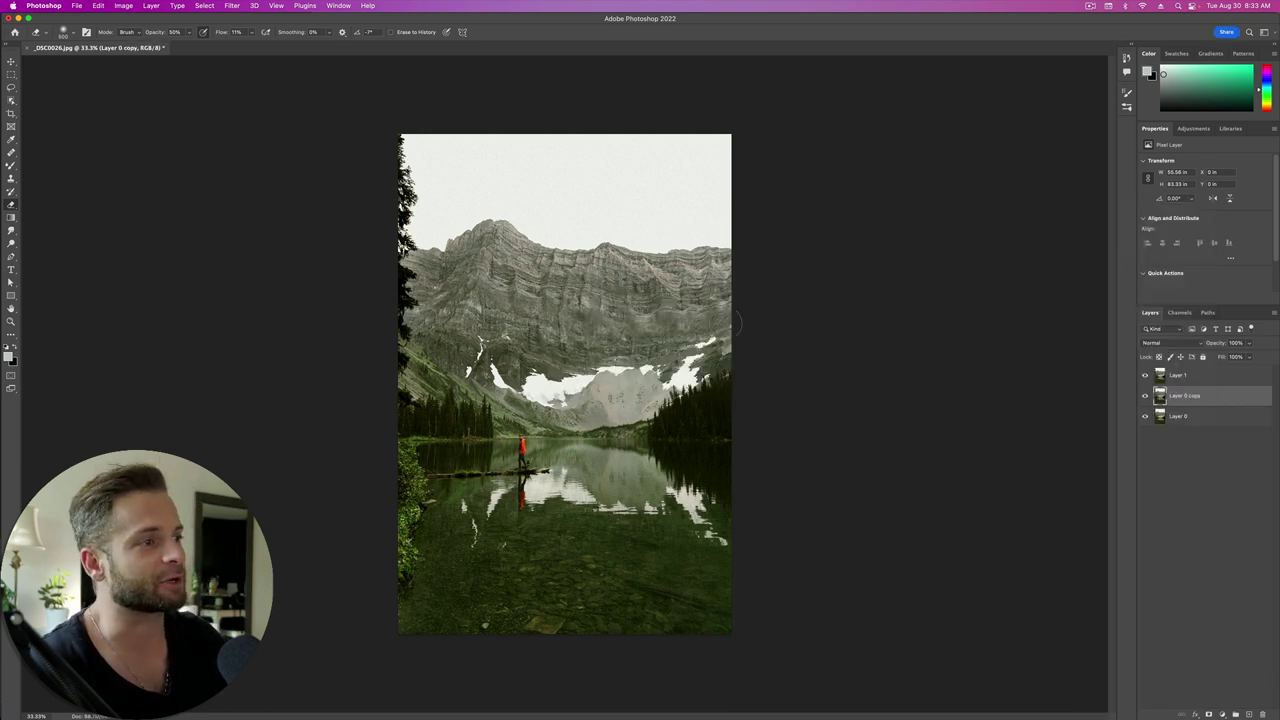
Step: Delete the pasted Layer 1 above the duplicated layer
click(1231, 379)
key(BackSpace)
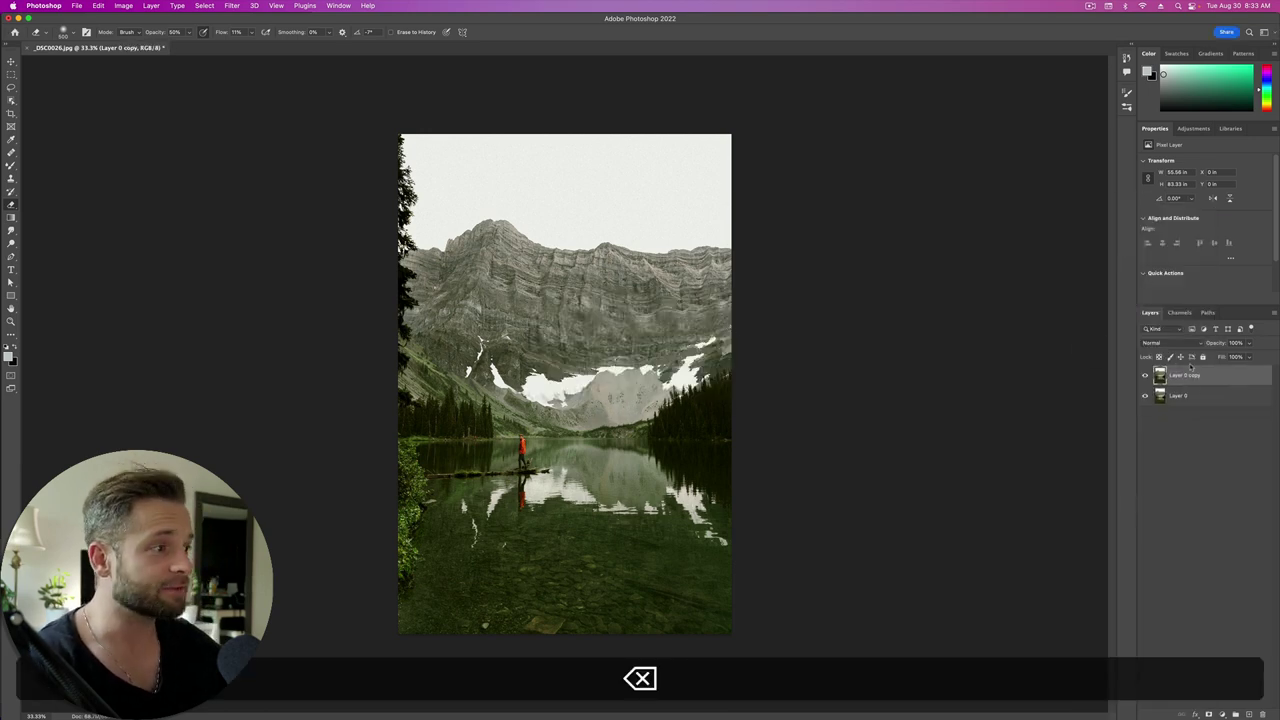
Step: Set the duplicated top layer's blend mode to Multiply and toggle its visibility to compare the photo with and without it
click(1162, 345)
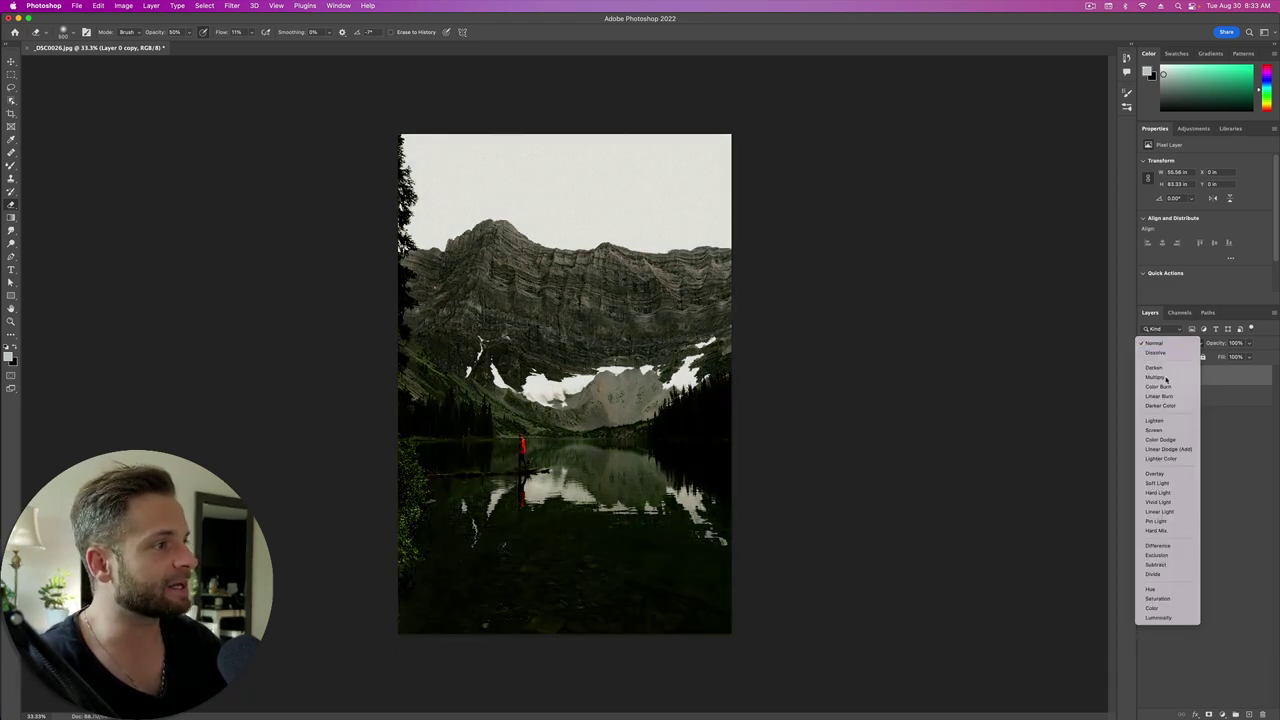
click(1160, 377)
click(1145, 376)
click(1145, 376)
click(1145, 376)
click(1145, 376)
click(1145, 376)
click(1145, 376)
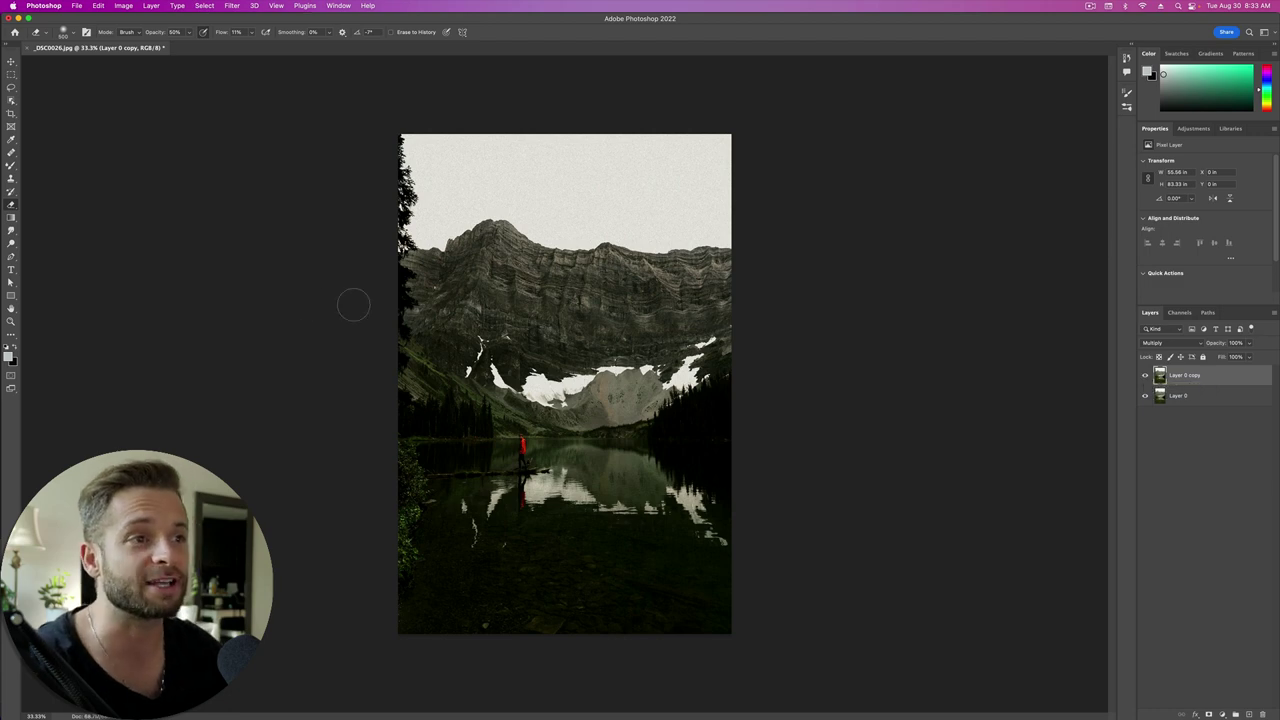
Step: Select the Eraser, enlarge its brush to 900 px over the sky area, and check its size and 0% hardness settings
key(e)
scroll(537, 154, up, 5)
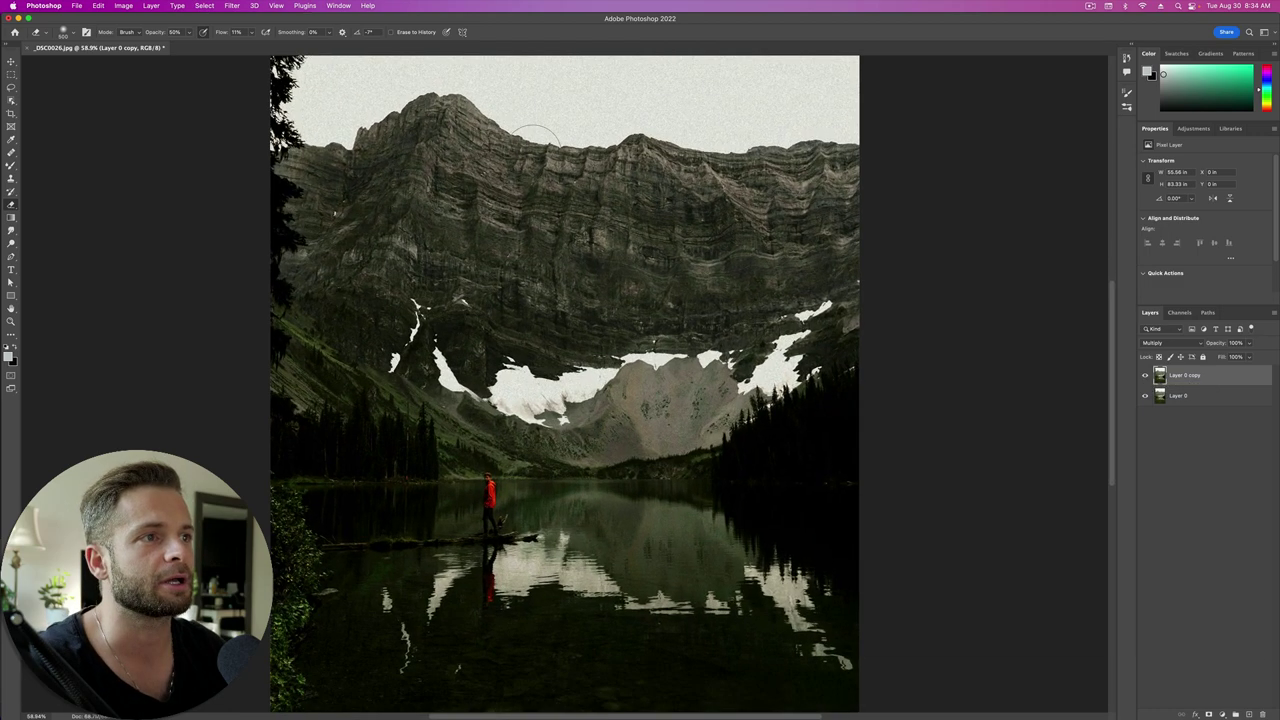
scroll(533, 154, up, 5)
scroll(430, 272, down, 2)
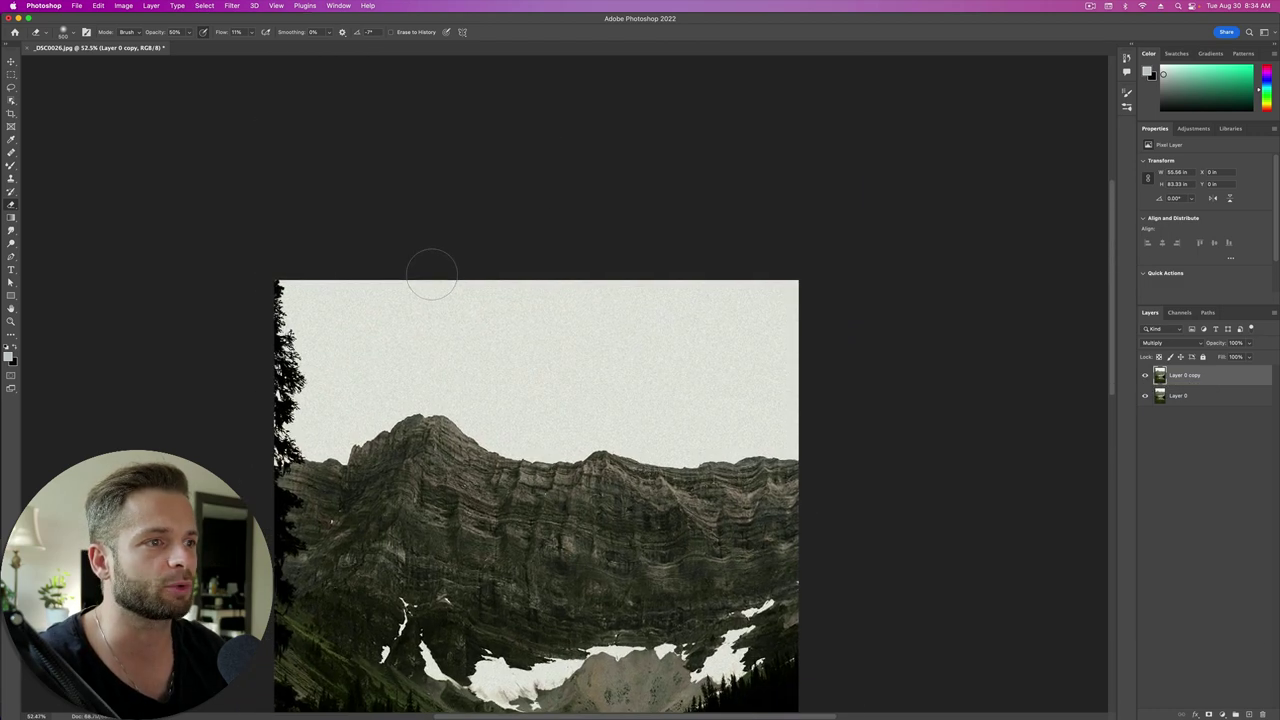
key(bracketright)
key(bracketright)
key(bracketright)
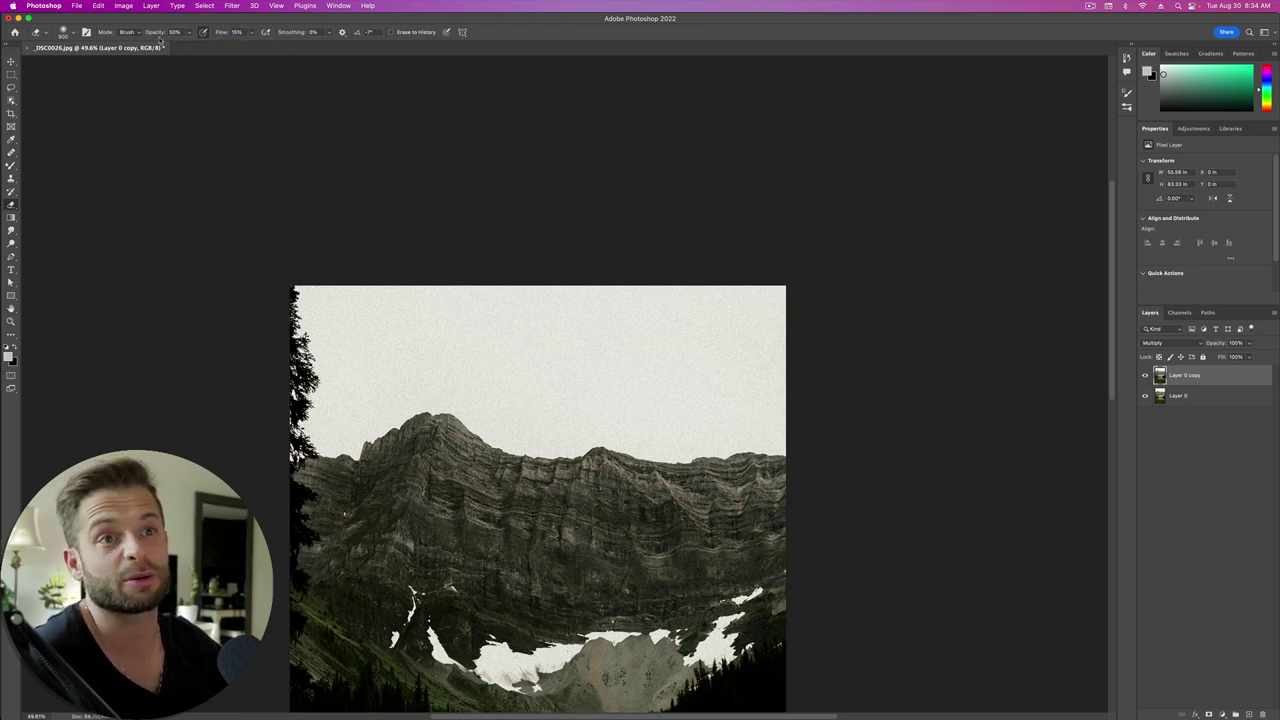
click(66, 33)
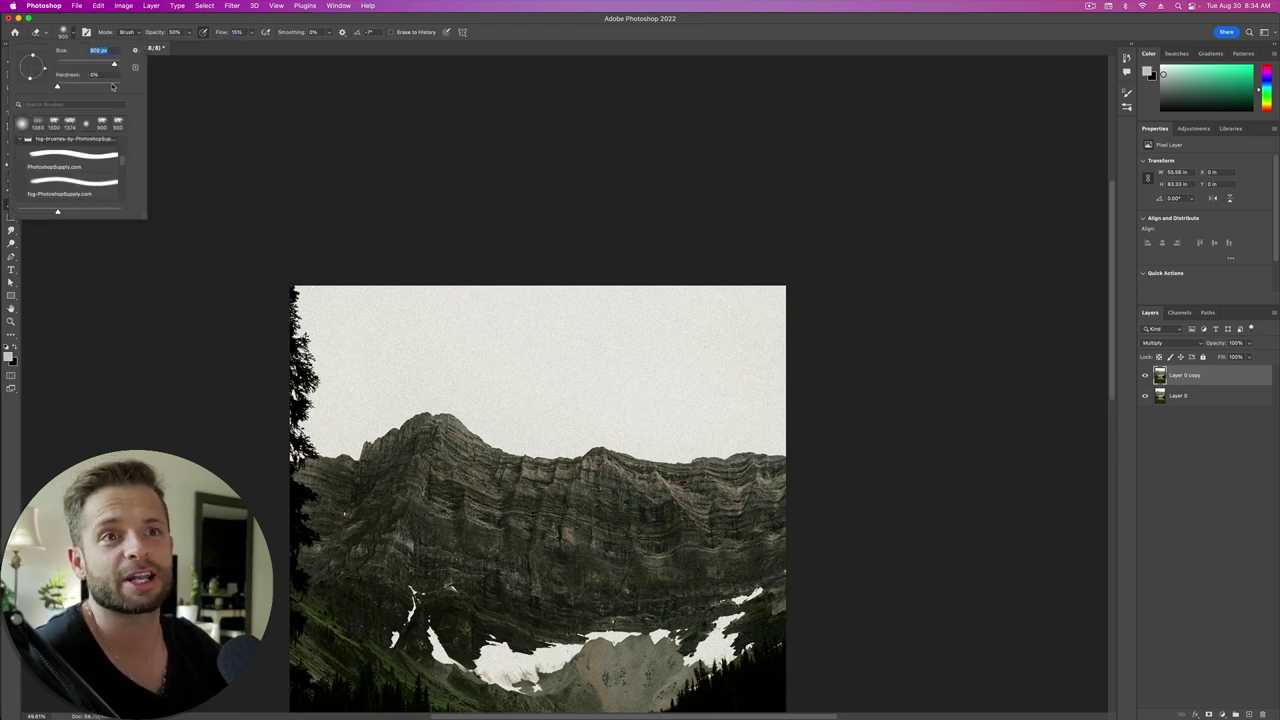
click(371, 205)
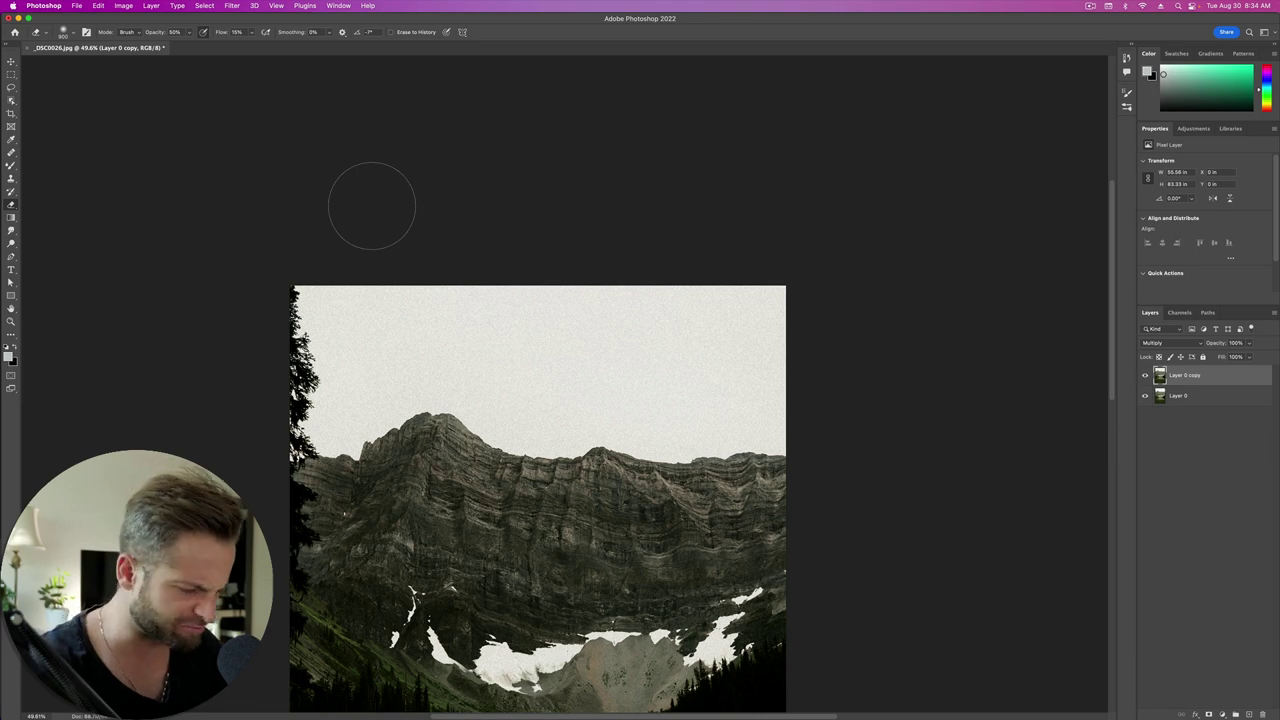
Step: Adjust the eraser brush to 800 px and erase the Multiply layer over the sky at 100% flow
key(bracketleft)
key(bracketleft)
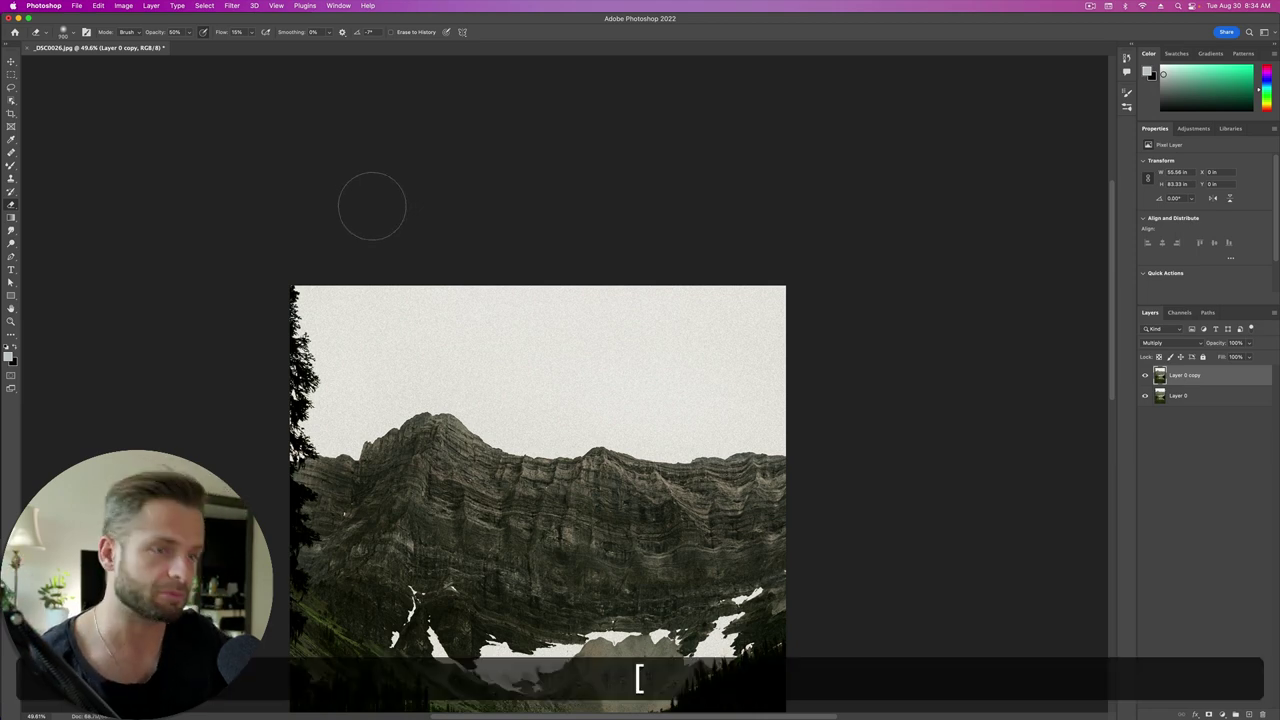
key(bracketright)
key(bracketright)
key(bracketright)
key(bracketright)
key(bracketleft)
key(bracketleft)
key(bracketright)
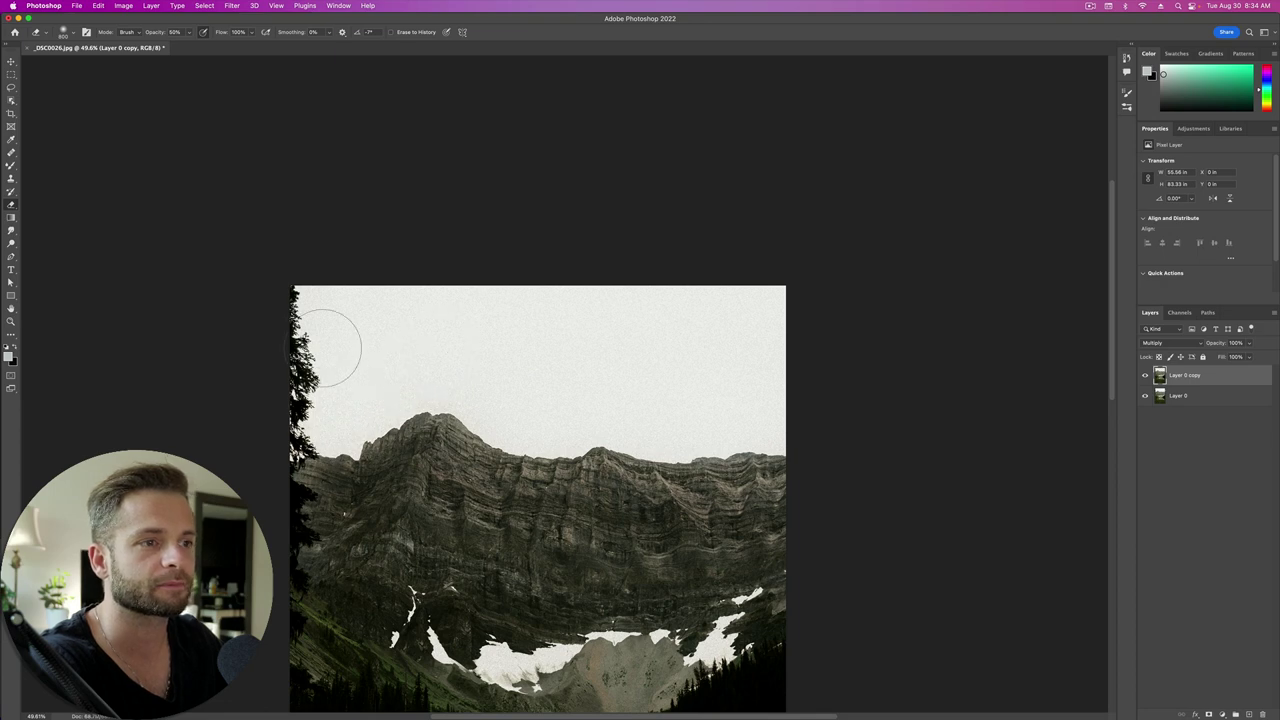
Step: Set the eraser's flow to 23% and erase the Multiply layer softly over the mountain face, varying the brush size
scroll(723, 429, down, 3)
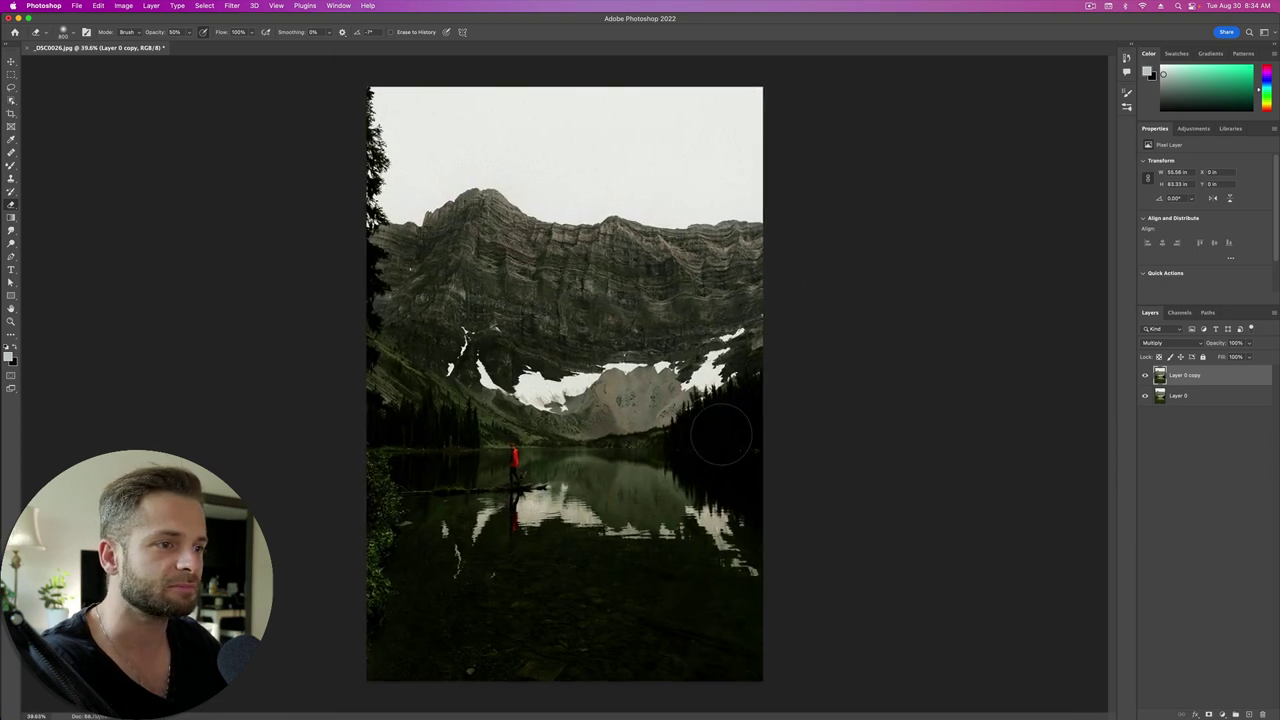
scroll(559, 204, up, 2)
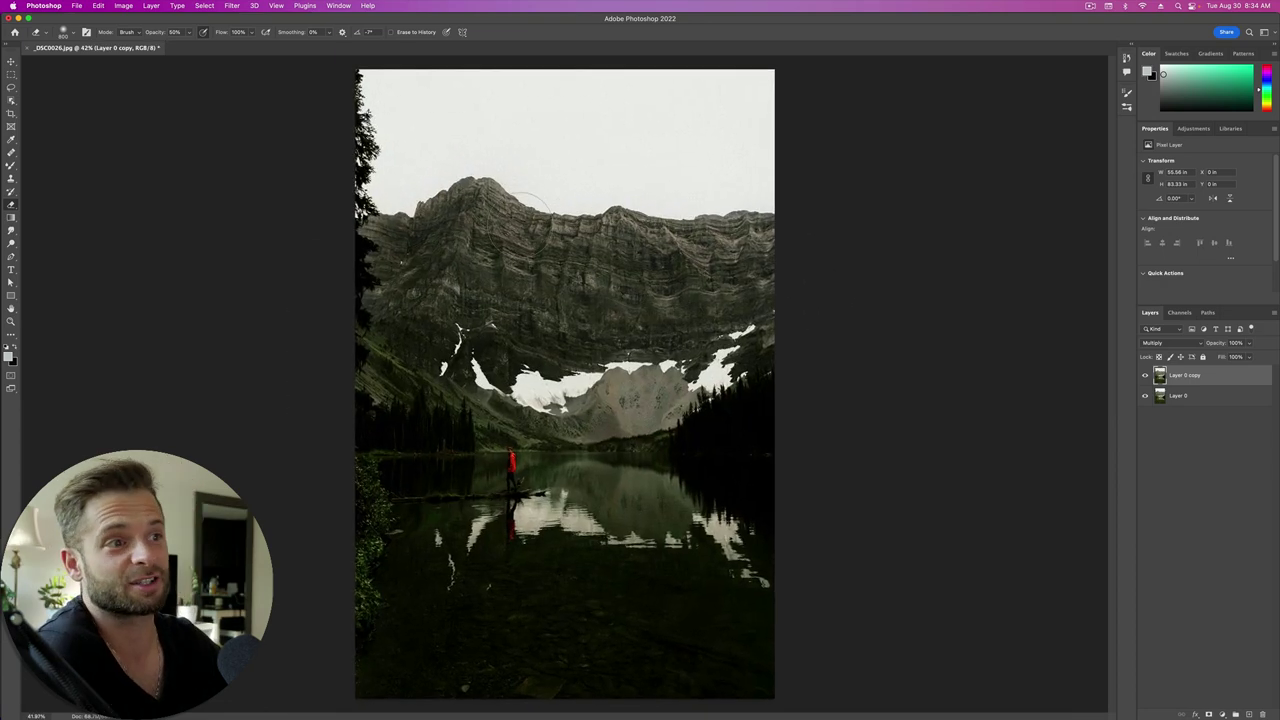
scroll(540, 208, down, 2)
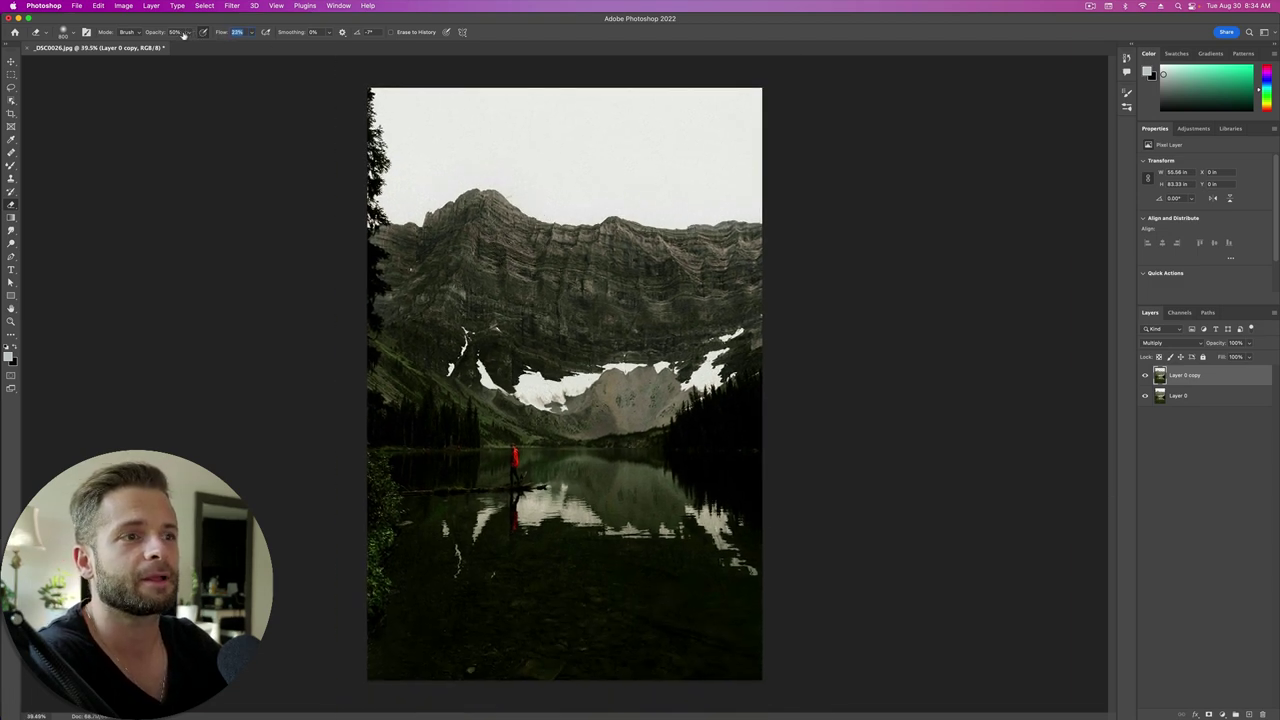
key(Return)
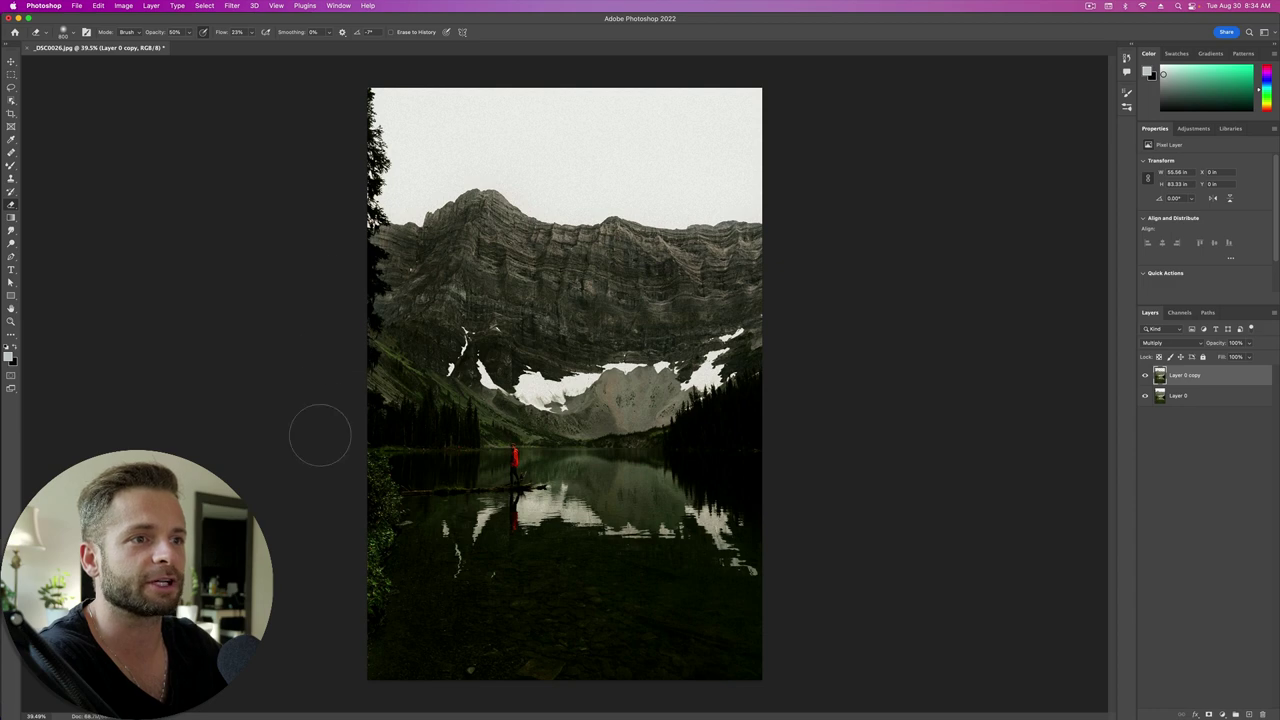
key(bracketleft)
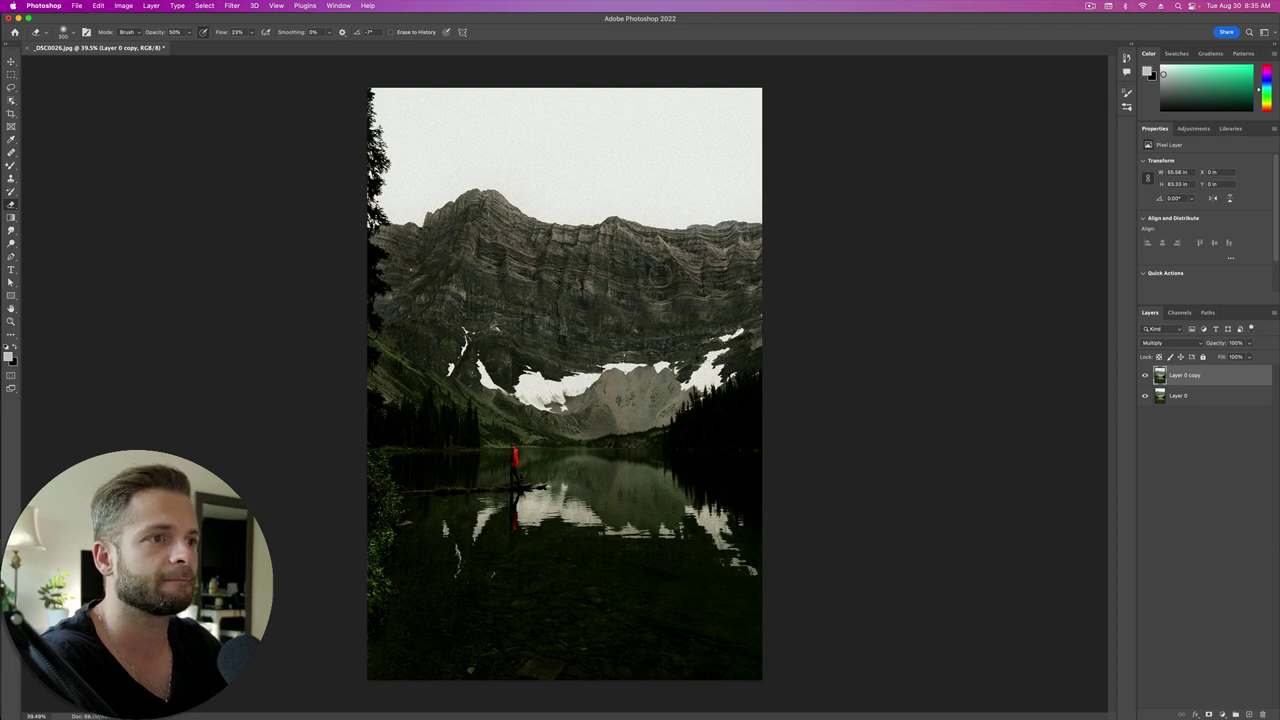
key(bracketright)
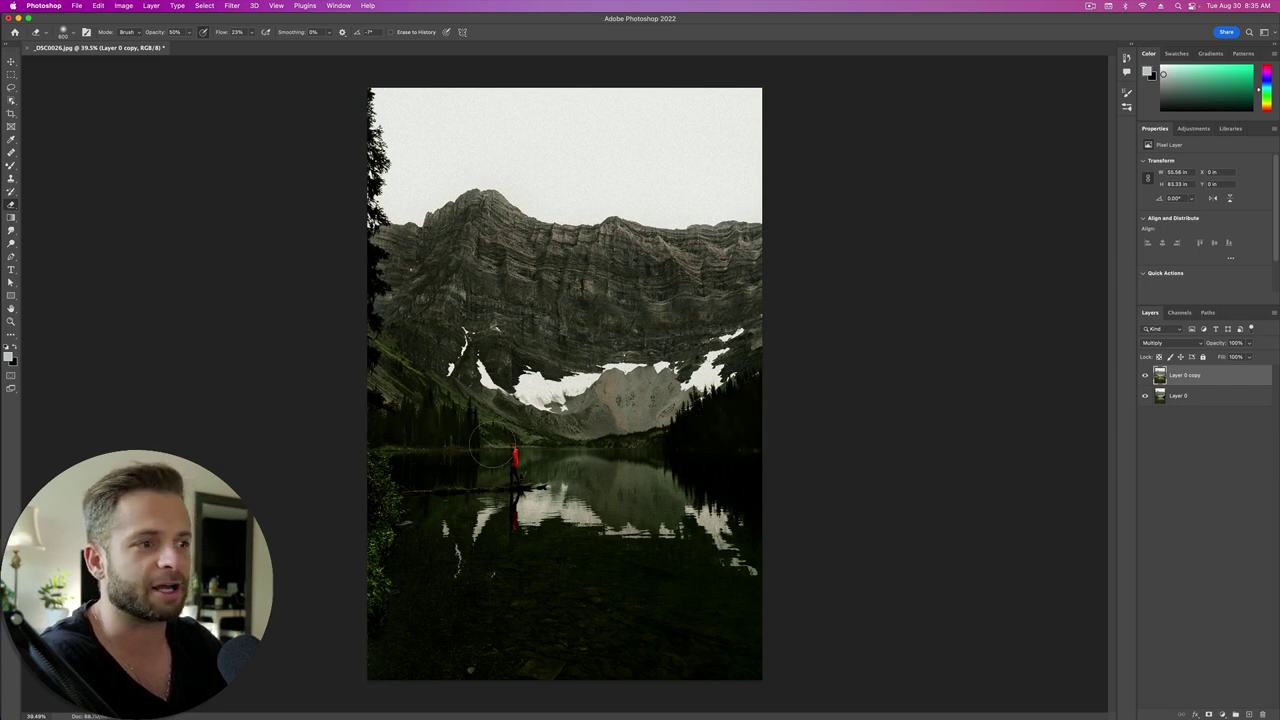
Step: Lighten the tree lines, shoreline bushes and lake foreground by erasing the Multiply layer there with a soft brush of 600 px and larger
right_click(445, 446)
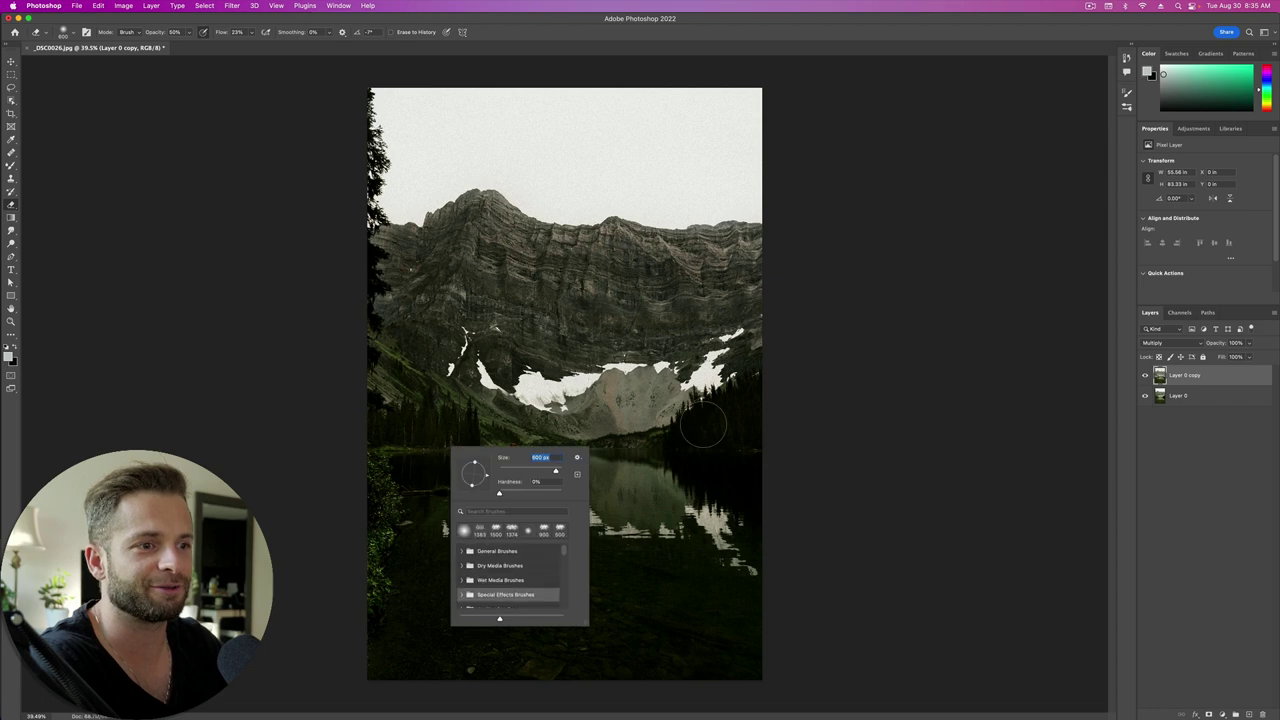
click(409, 432)
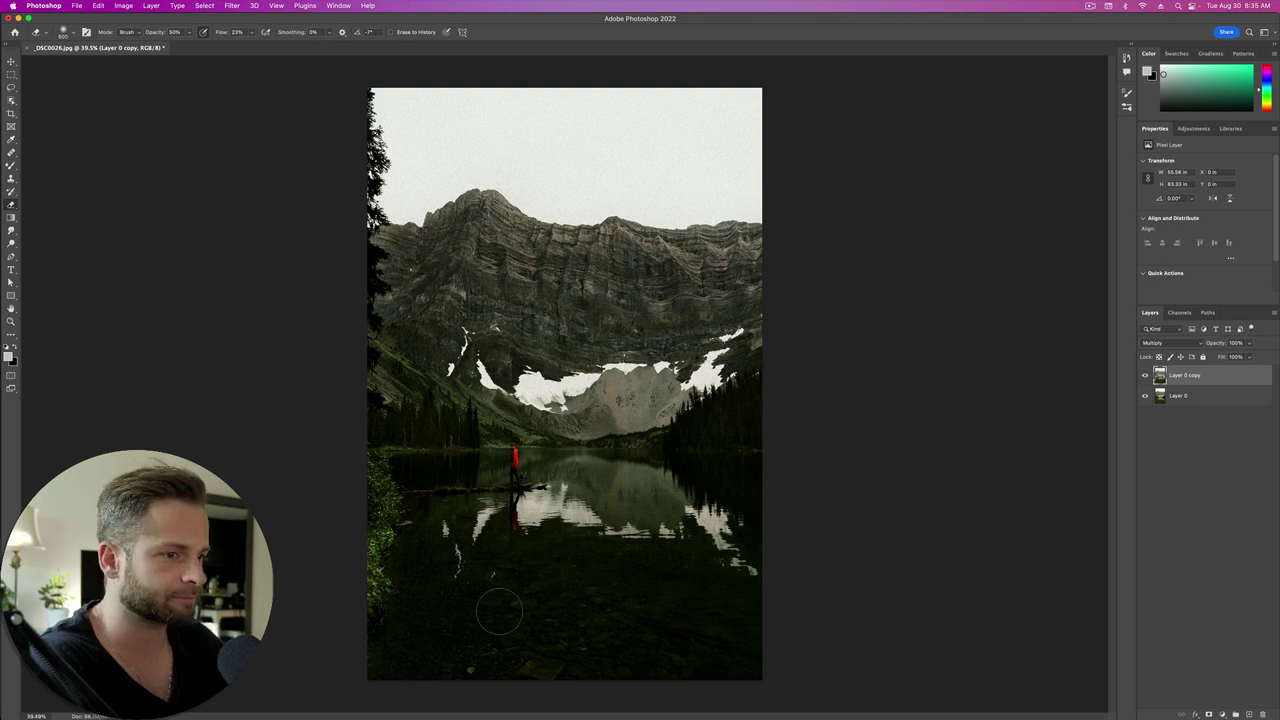
key(bracketright)
key(bracketright)
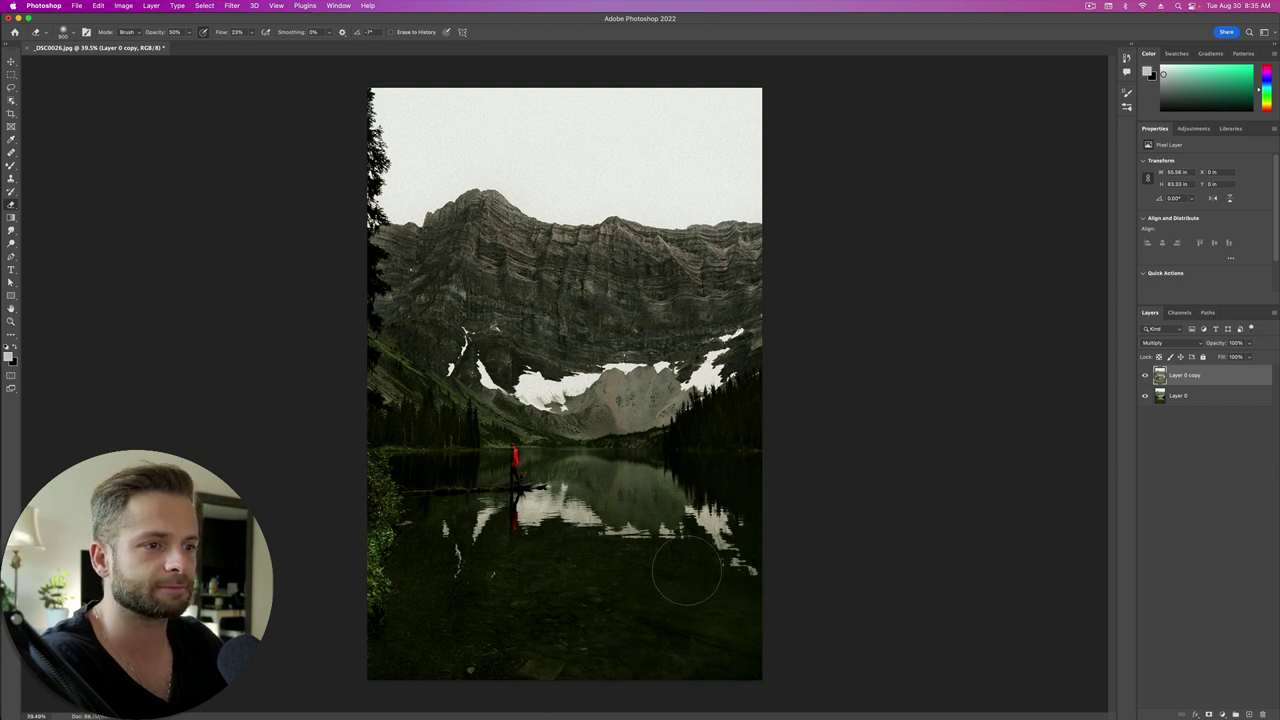
key(bracketleft)
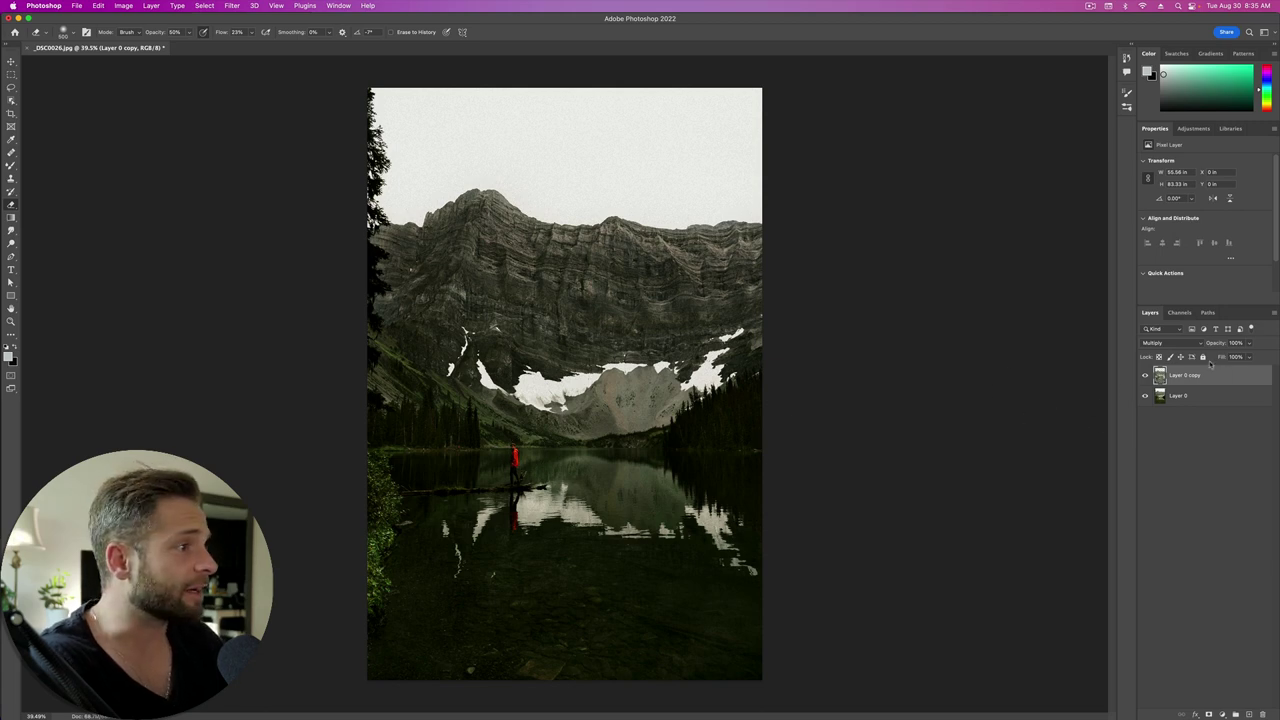
Step: Reduce the Multiply layer's opacity to 49%
drag(1203, 343, 1216, 346)
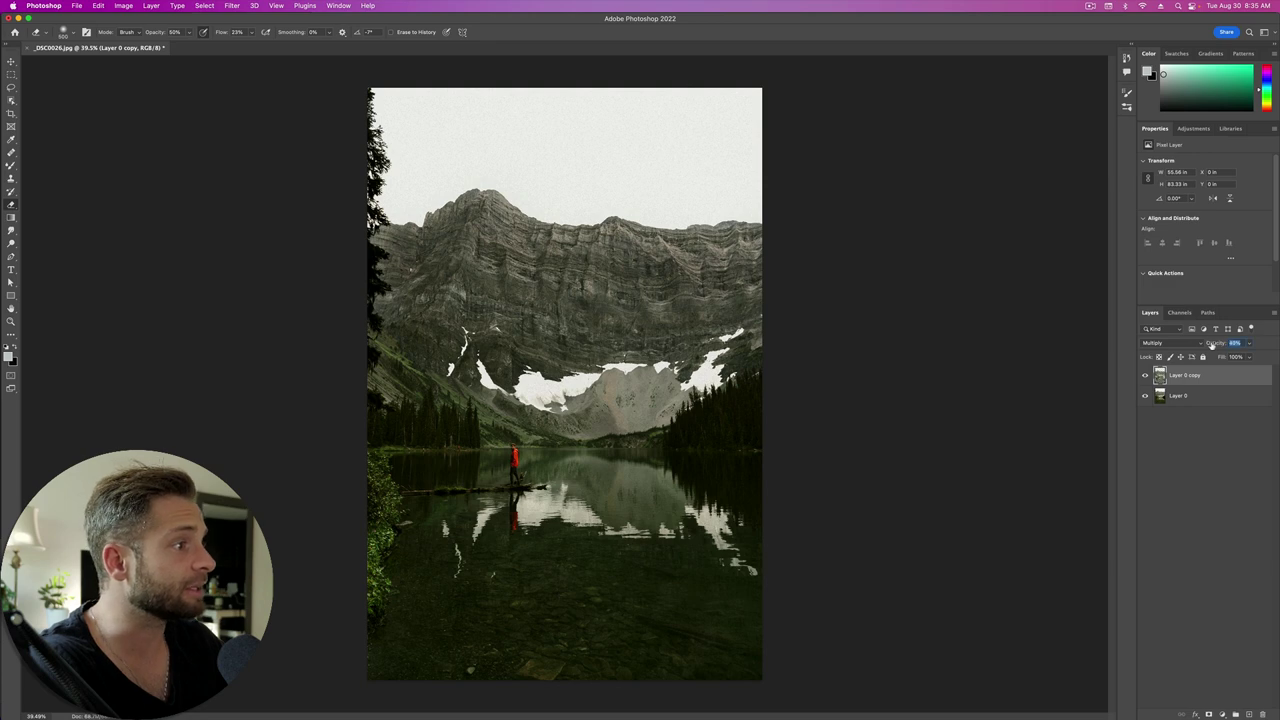
drag(1212, 344, 1213, 345)
scroll(720, 411, down, 5)
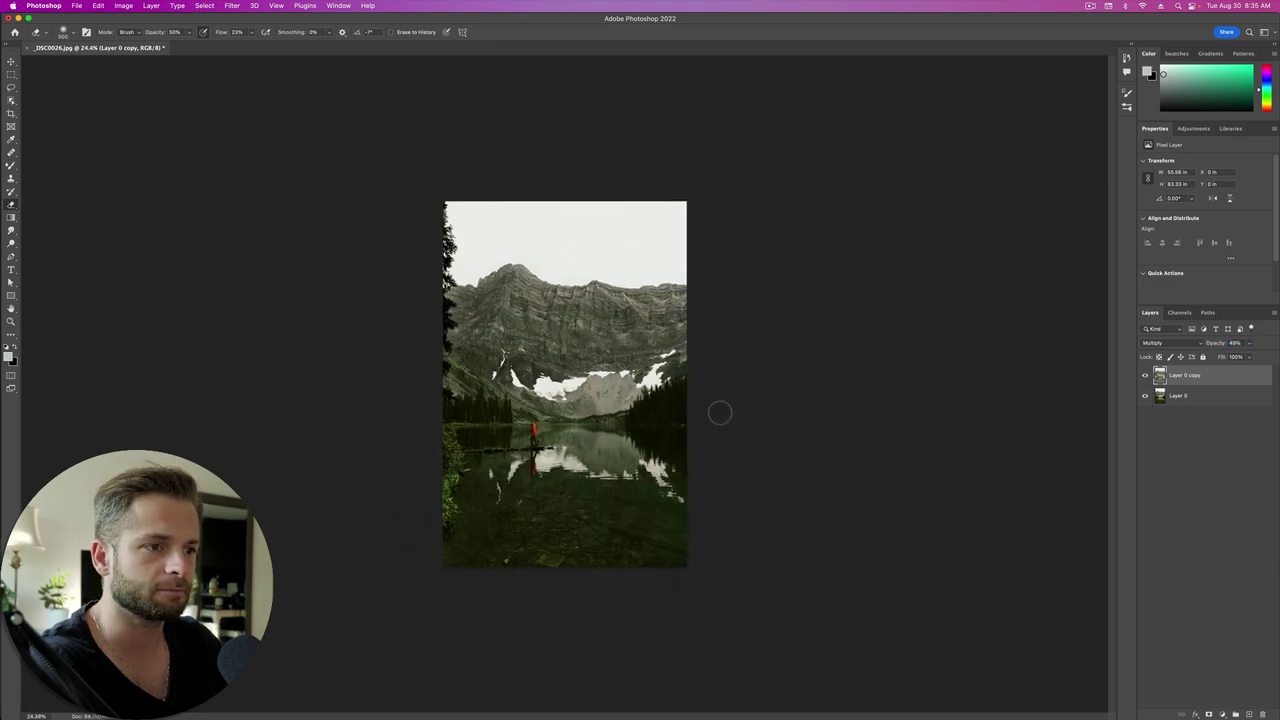
scroll(720, 411, up, 3)
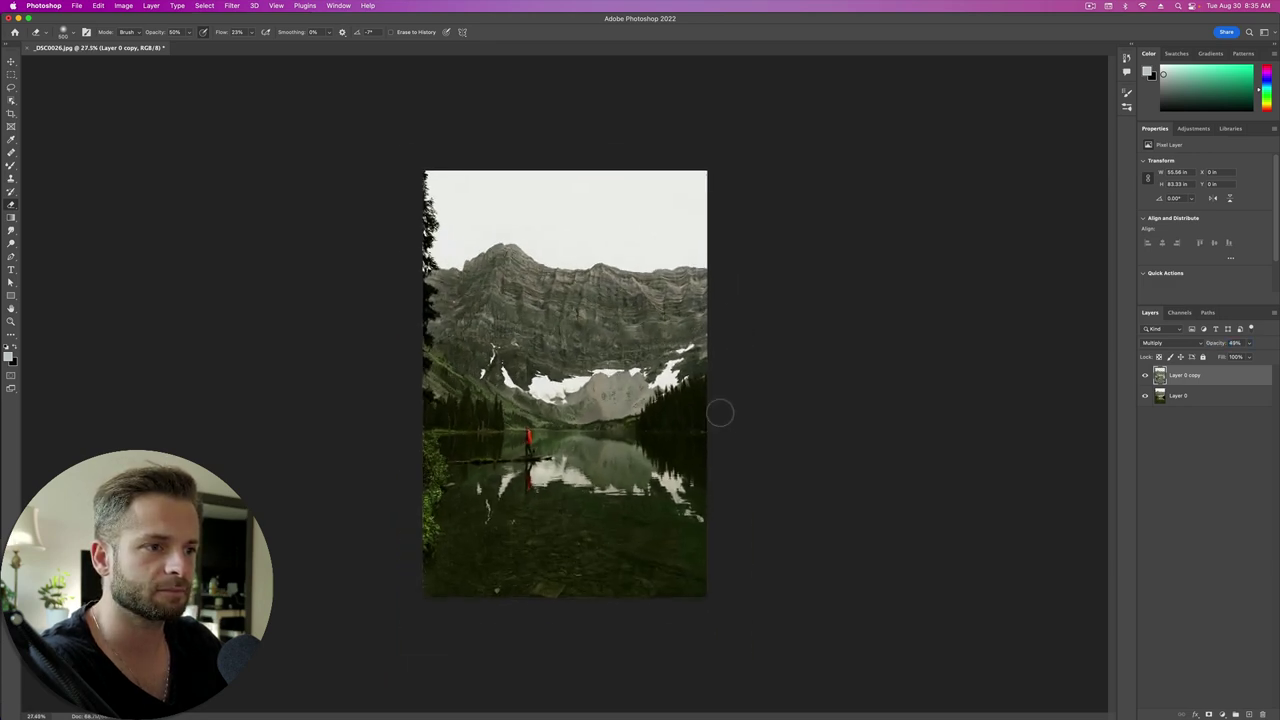
Step: Toggle the Multiply layer's visibility to compare the photo before and after the darkening, leaving the layer visible
click(1146, 377)
click(1146, 377)
click(1146, 377)
click(1146, 377)
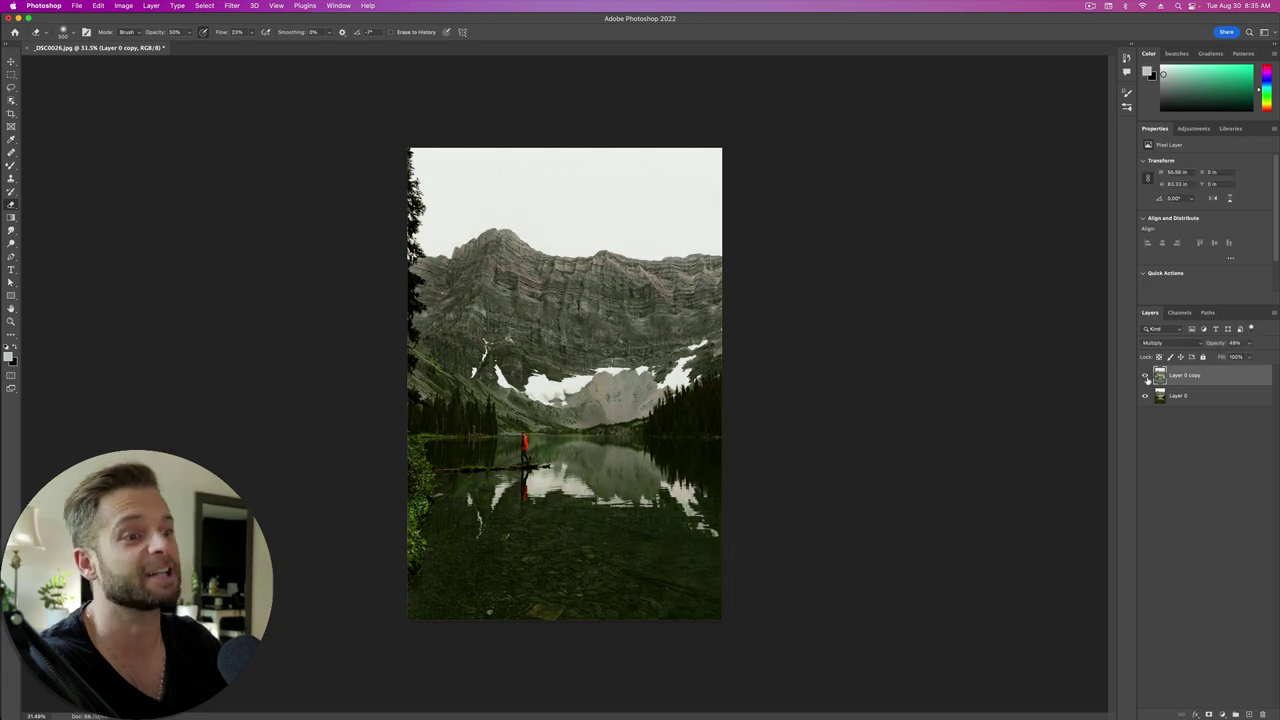
click(1146, 377)
click(1146, 377)
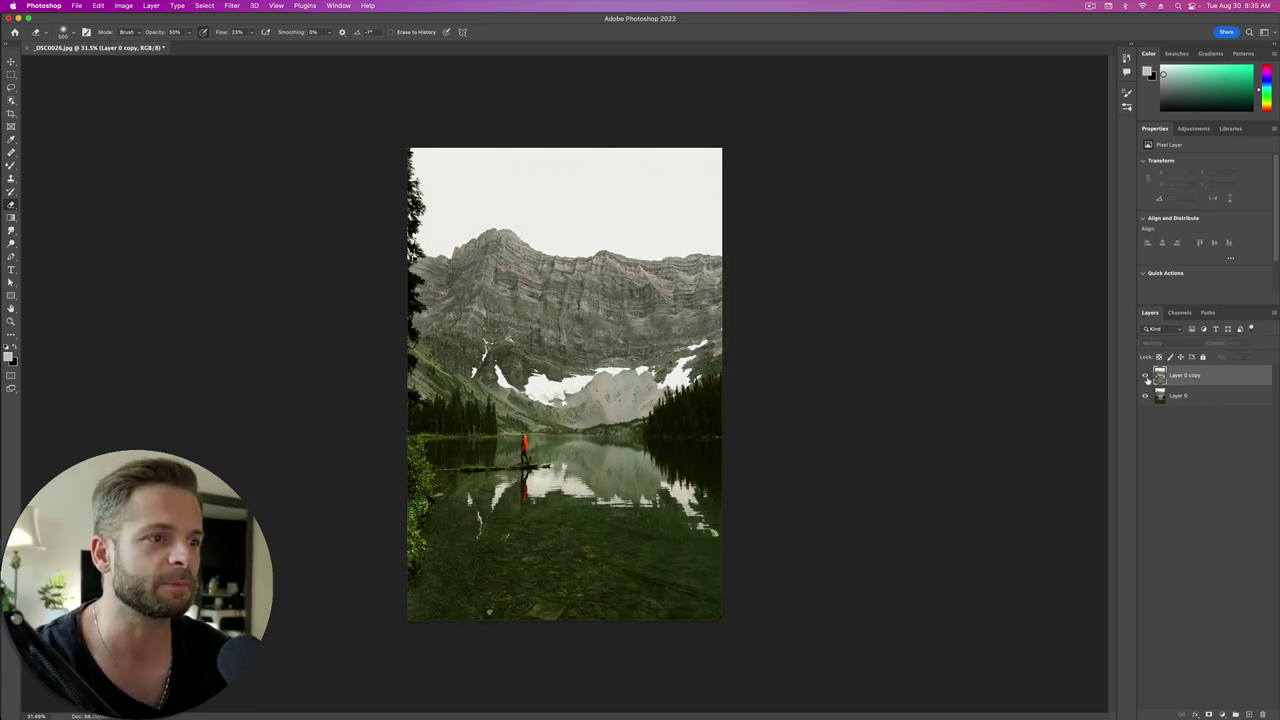
click(1146, 378)
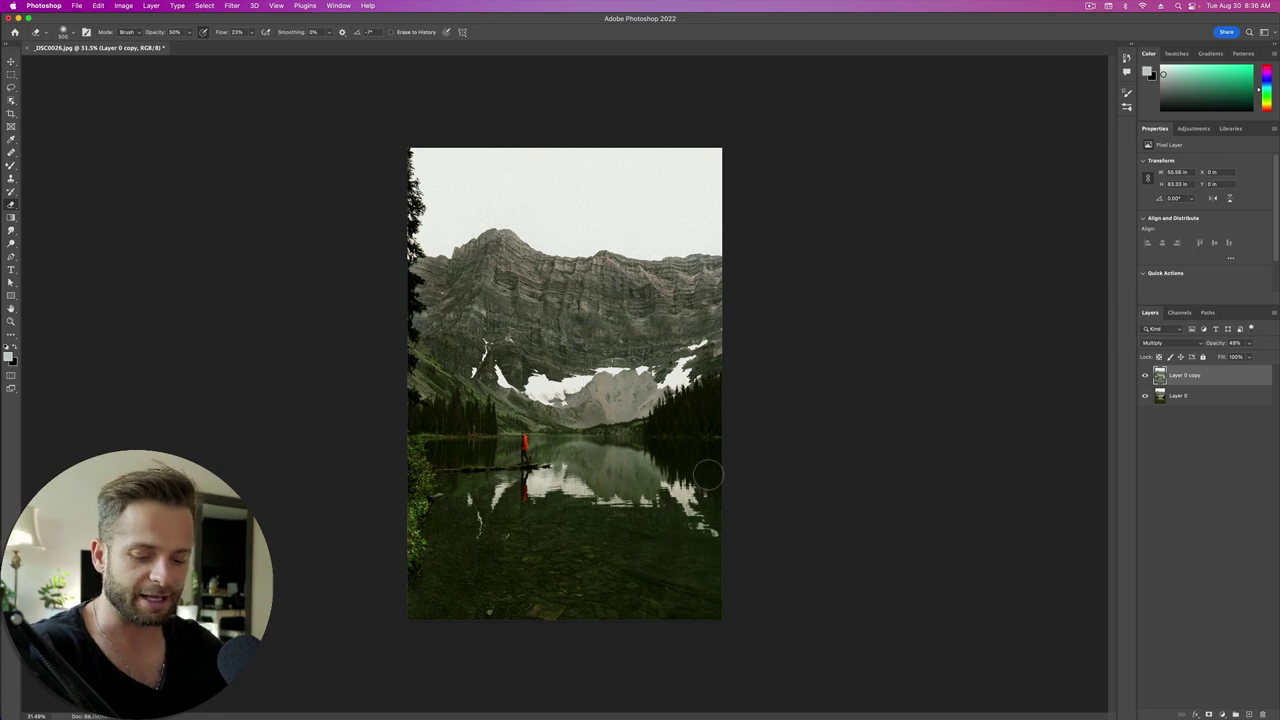
Step: Export the photo for web as a High JPEG at quality 70, inspecting the preview and saving it to the Desktop as "as is"
key(alt+shift+super+s)
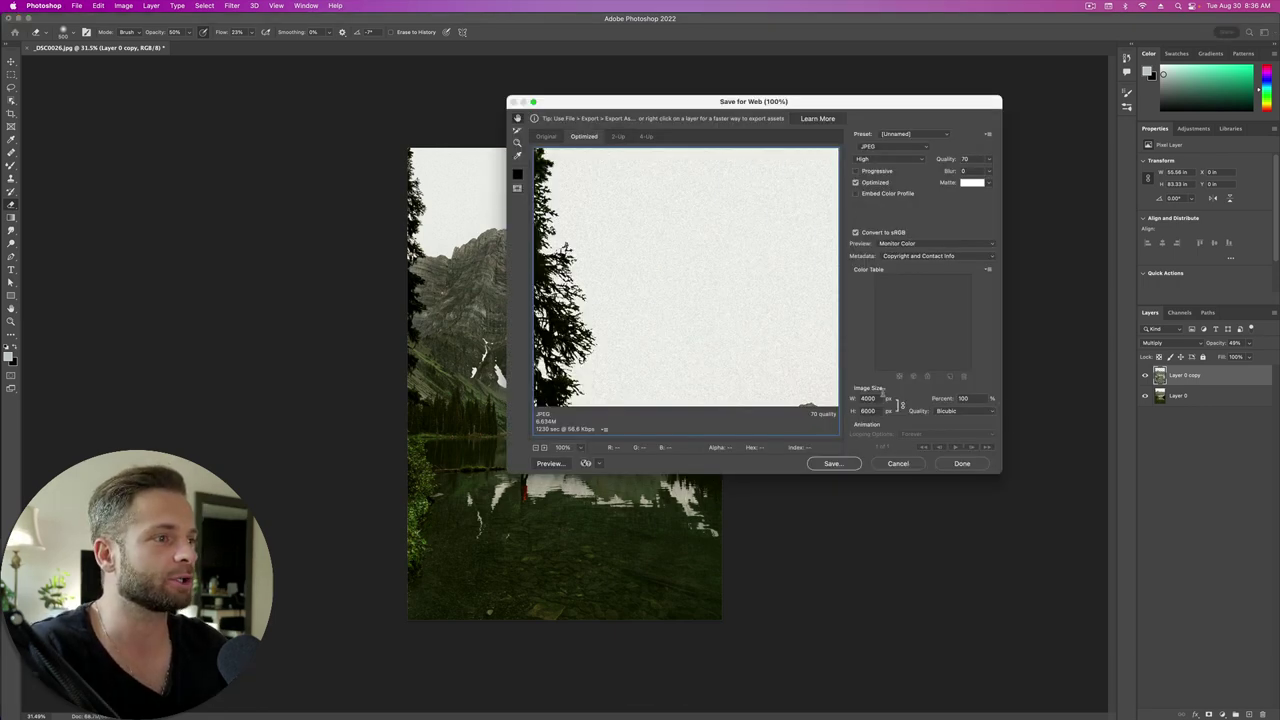
scroll(699, 355, down, 15)
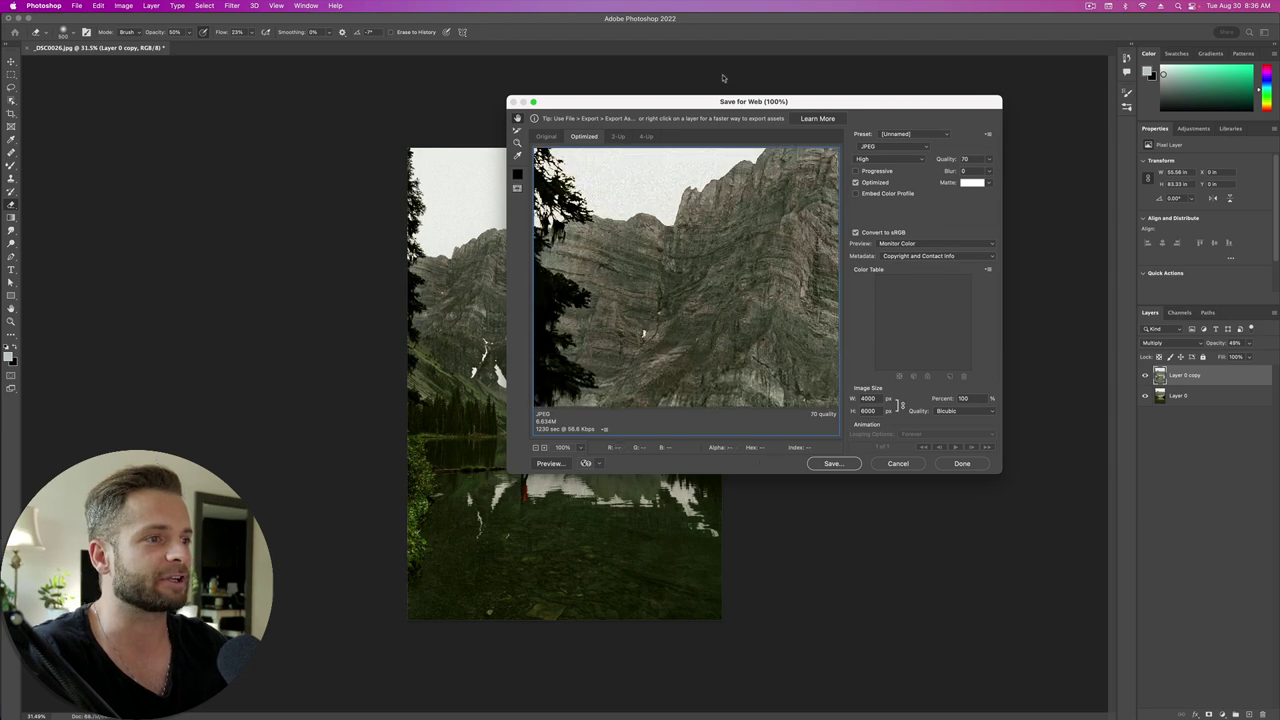
drag(559, 117, 562, 85)
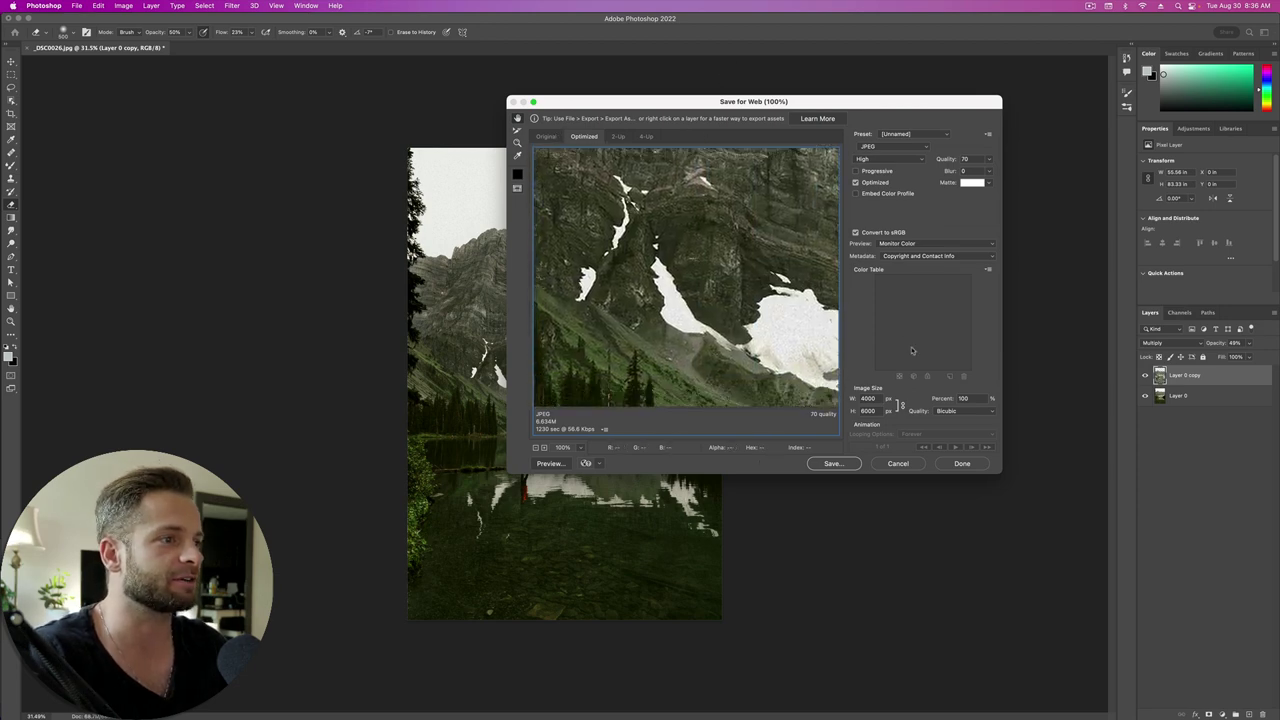
drag(767, 347, 741, 140)
click(831, 465)
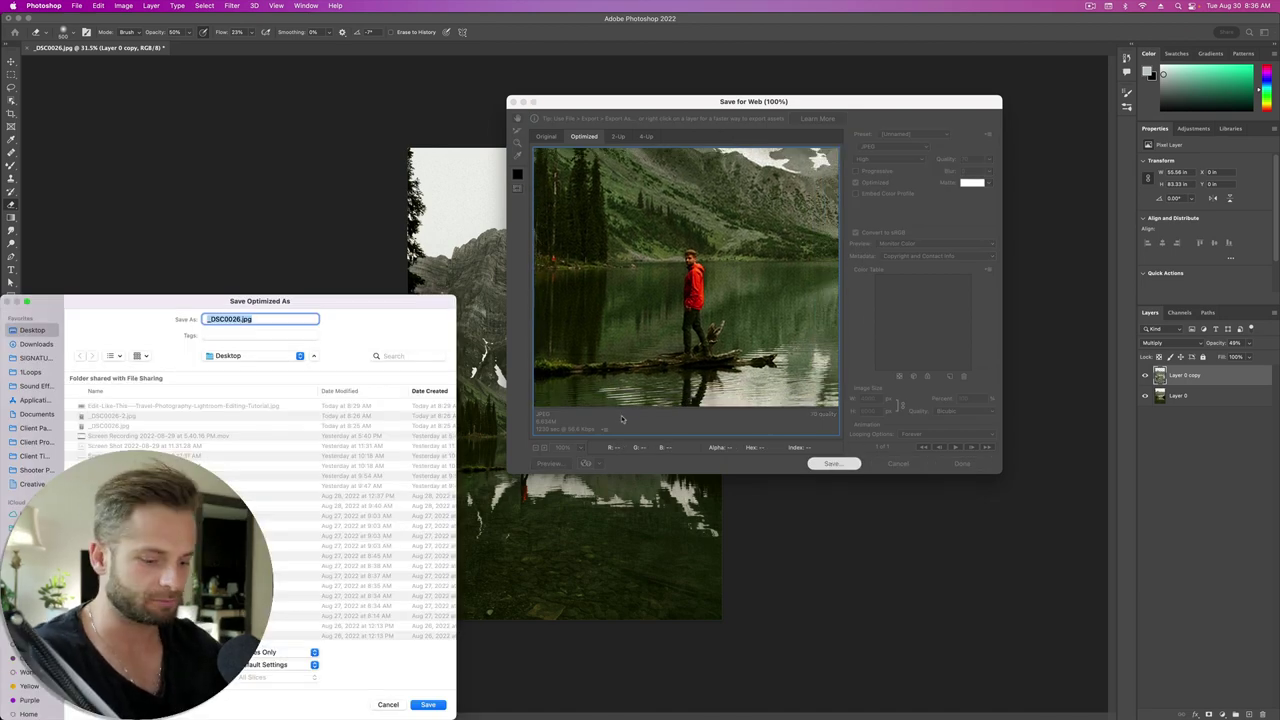
text(as is)
key(Return)
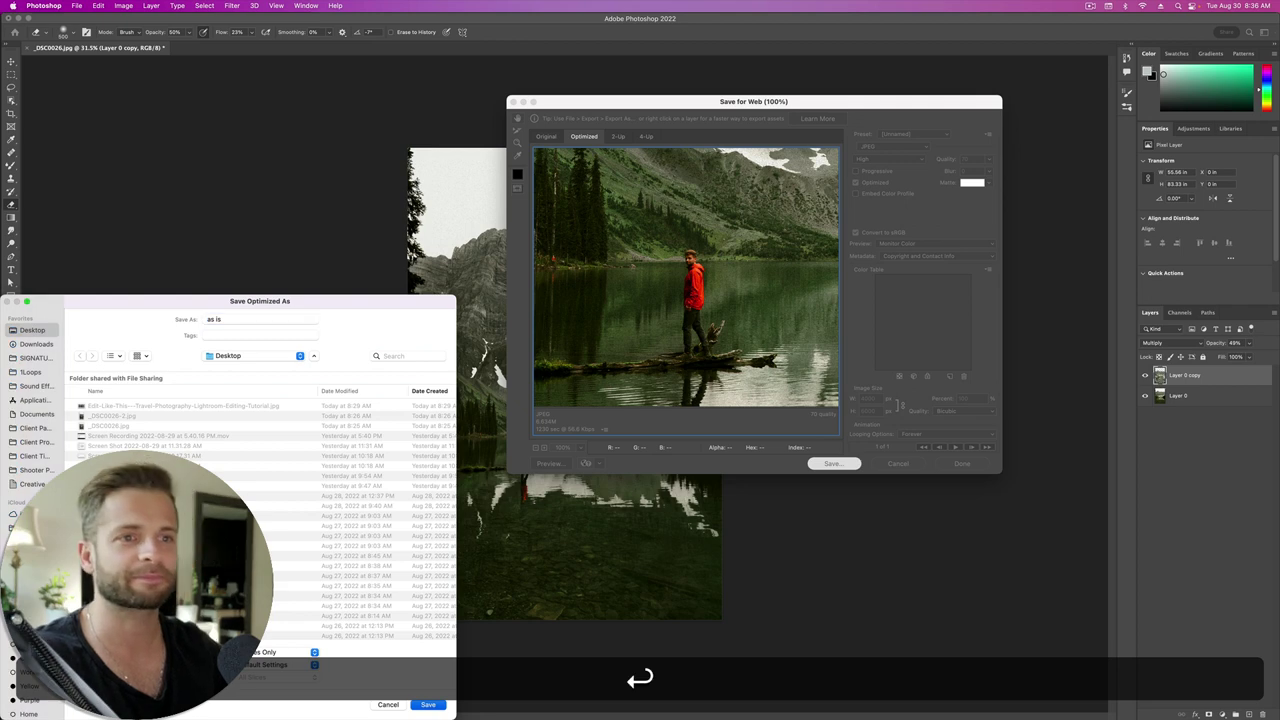